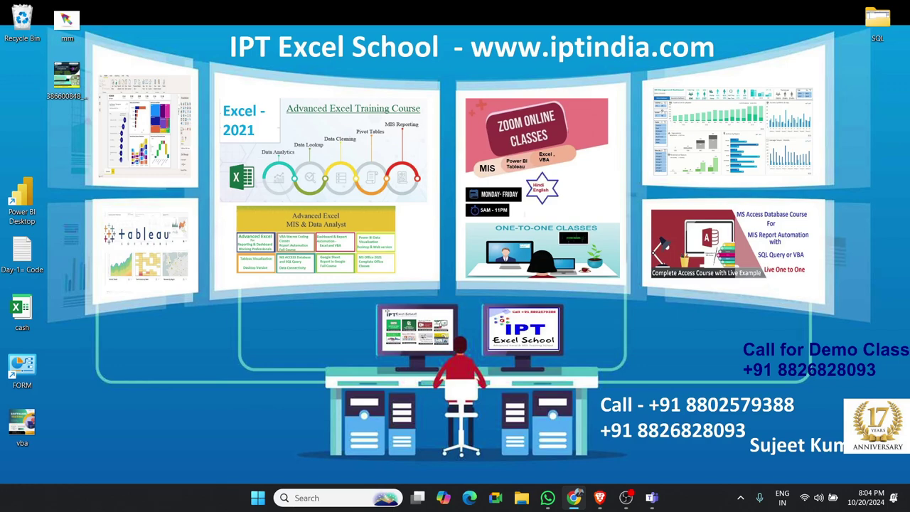
Open a new Chrome window from the taskbar and maximize it.
click(574, 498)
drag(903, 237, 520, 189)
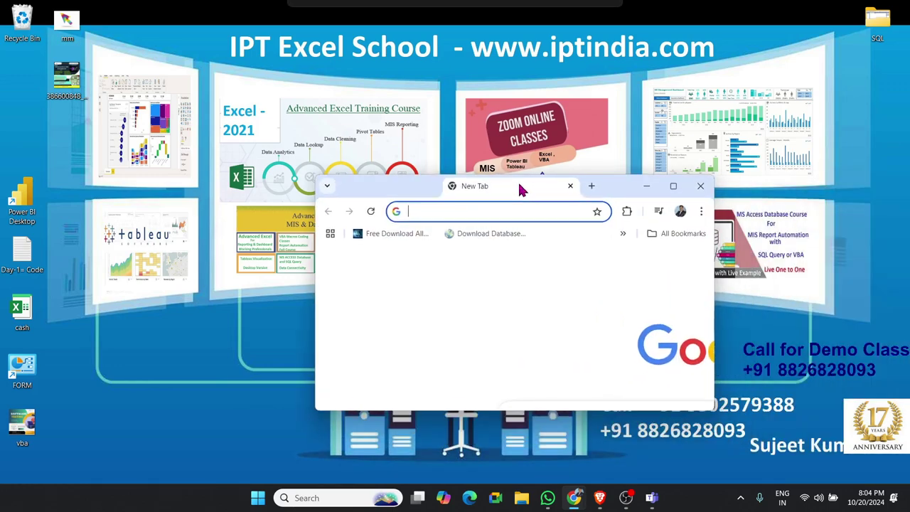
click(670, 192)
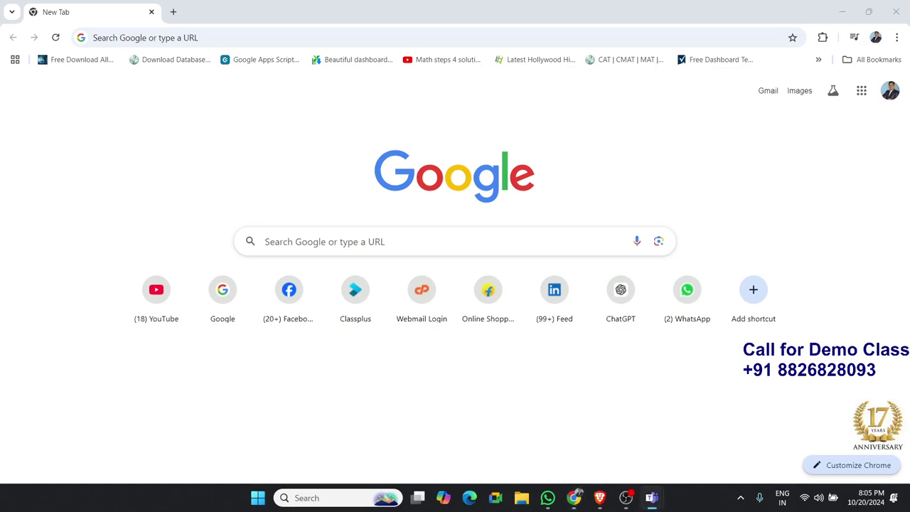
click(574, 498)
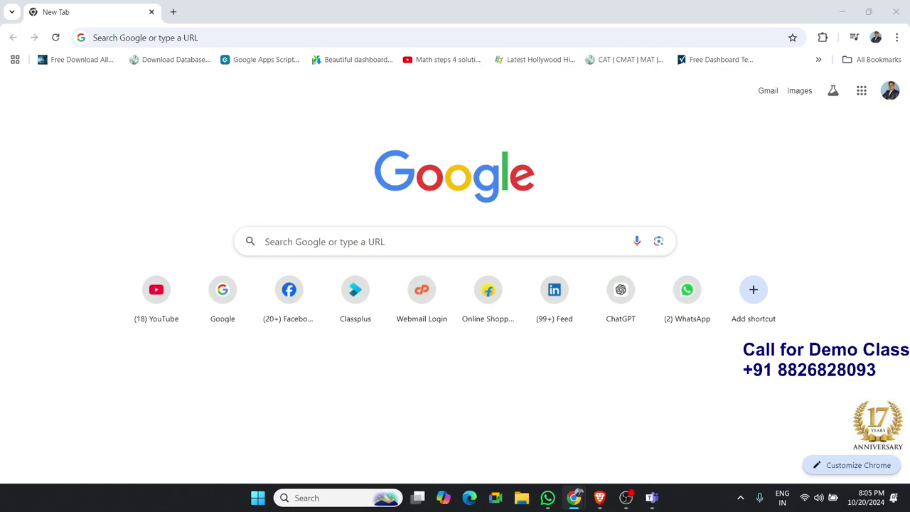
Load the Google homepage by typing goo in the address bar.
click(300, 44)
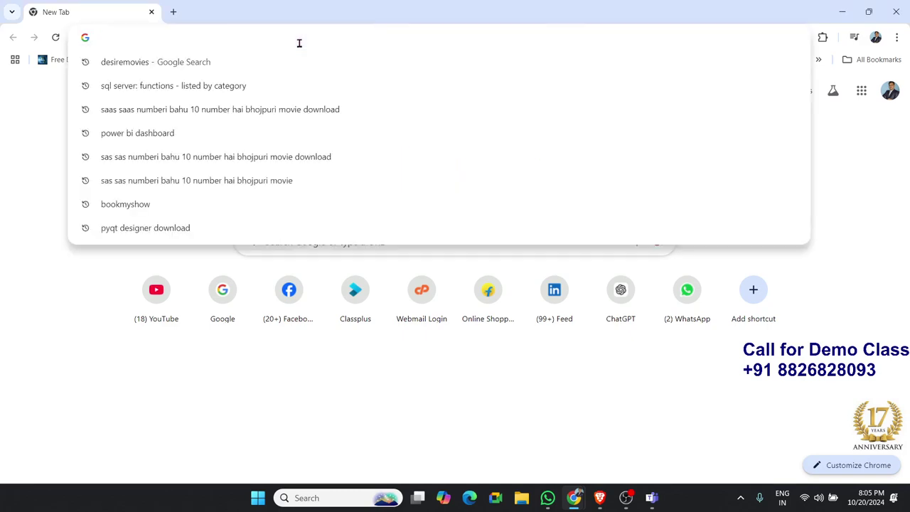
text(goo)
key(Return)
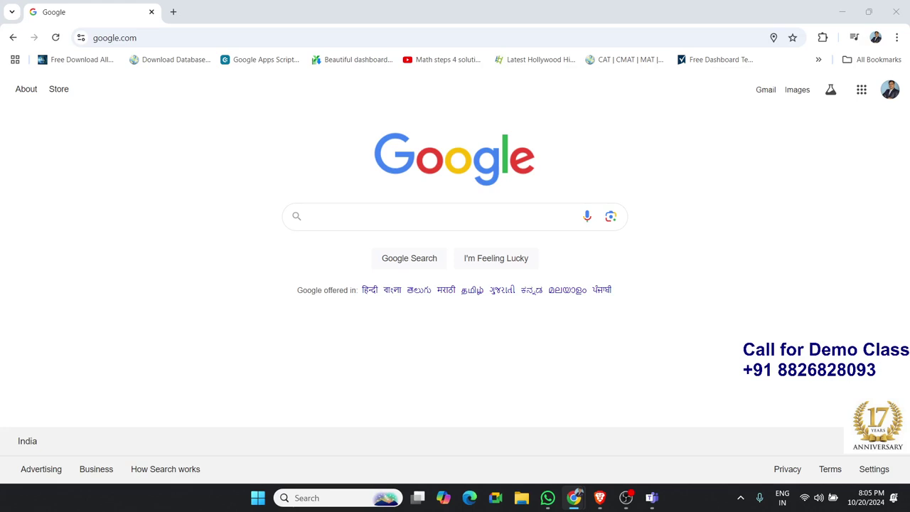
Search Google for 'power bi desktop download' using the autocomplete suggestion from 'power bi d'.
click(293, 41)
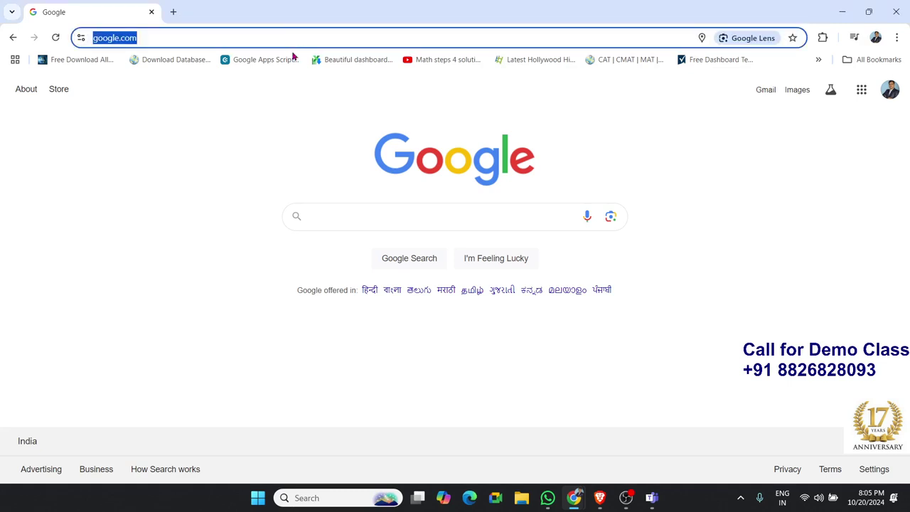
click(333, 217)
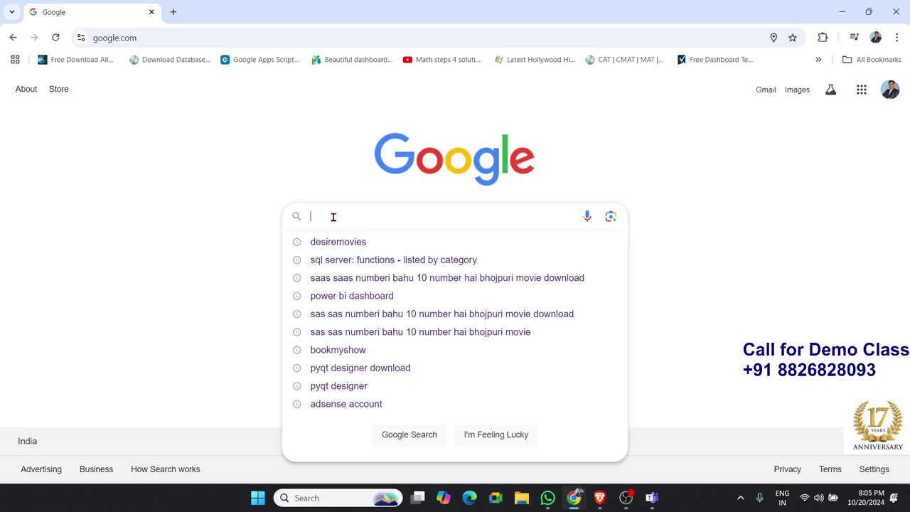
text(power)
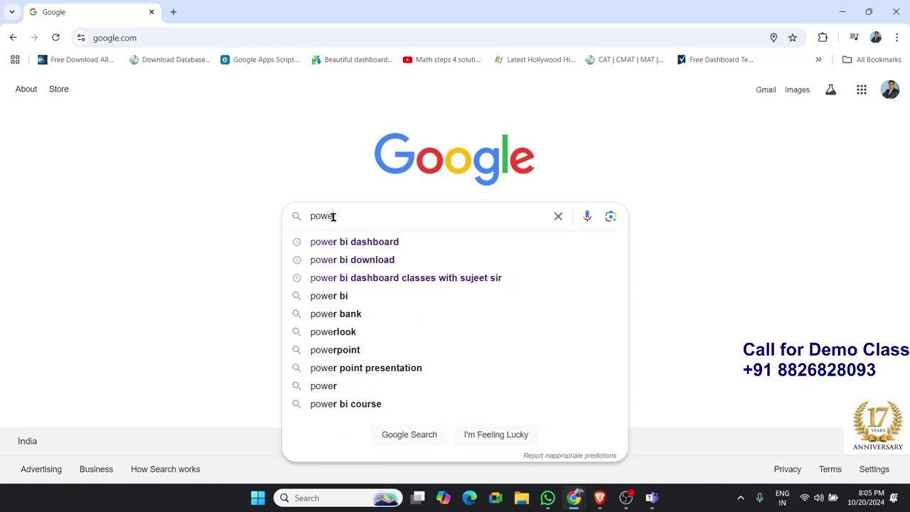
text( bi)
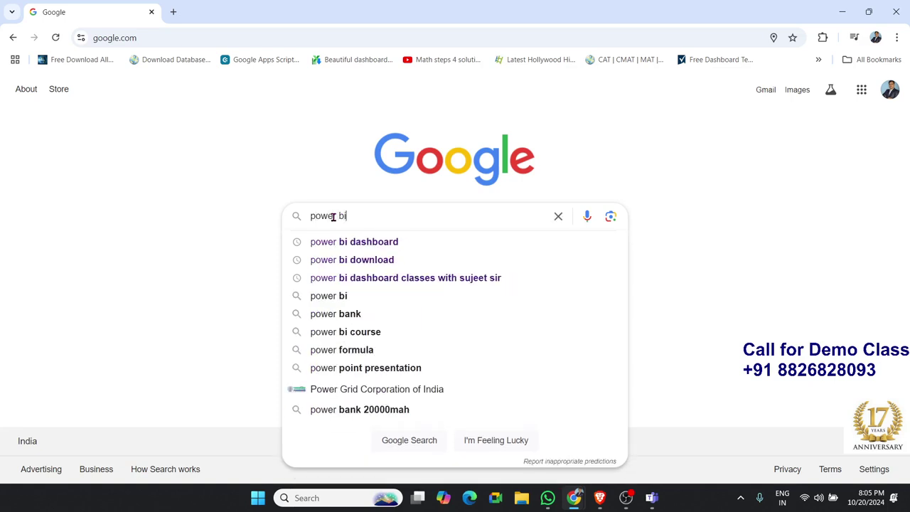
text( d)
key(Down)
key(Down)
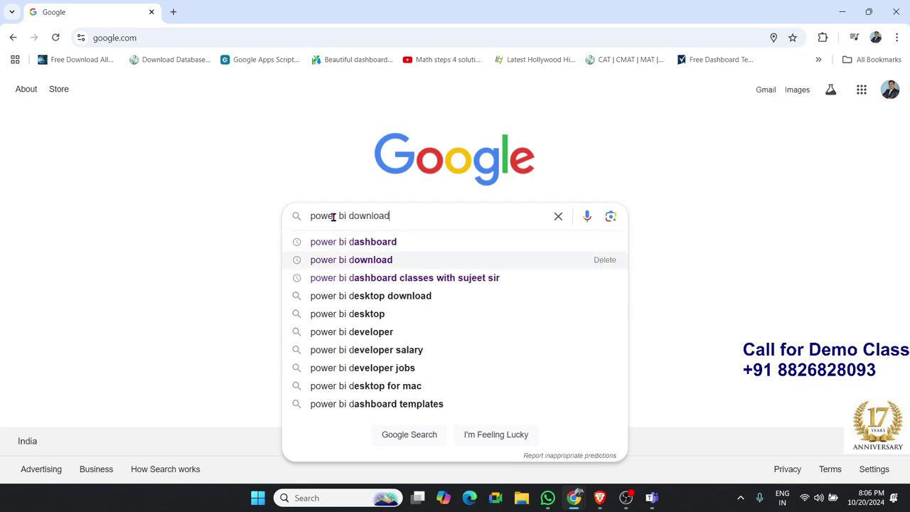
key(Down)
key(Down)
key(Return)
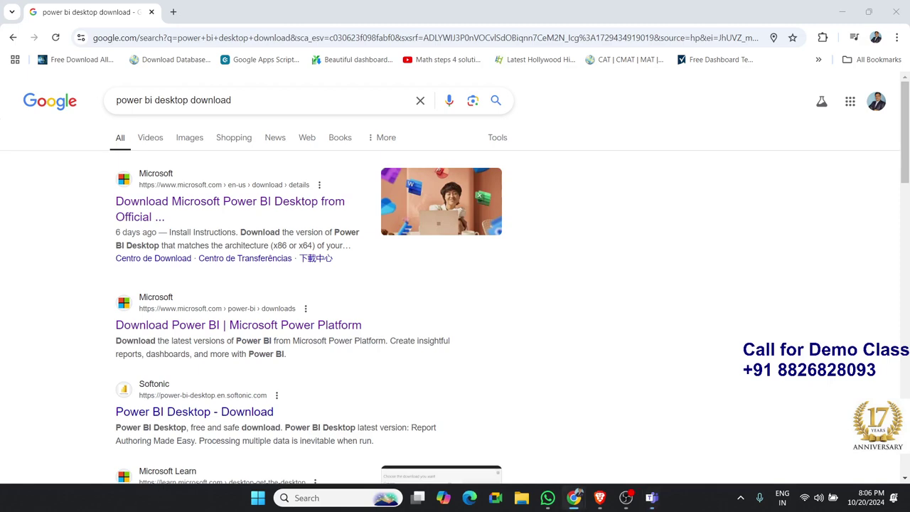
Open the 'Download Power BI | Microsoft Power Platform' result and scroll to the Power BI Desktop card.
click(216, 326)
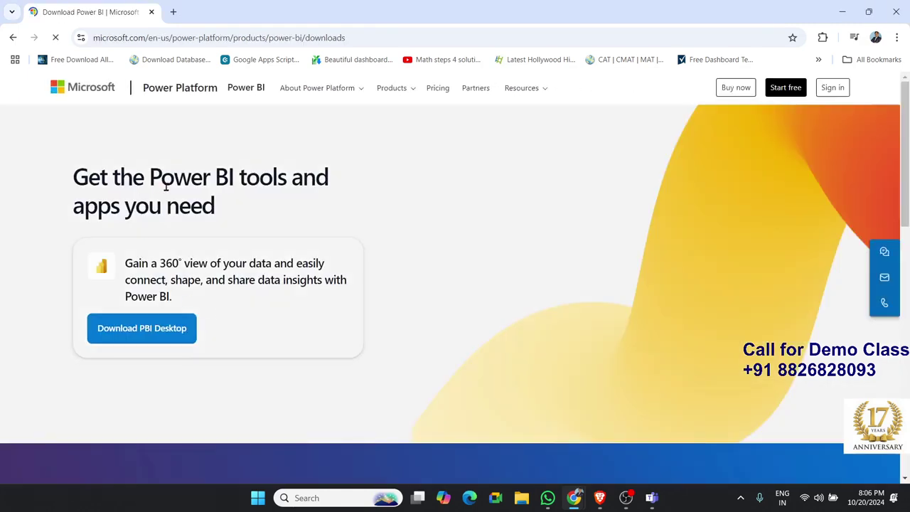
scroll(277, 325, down, 2)
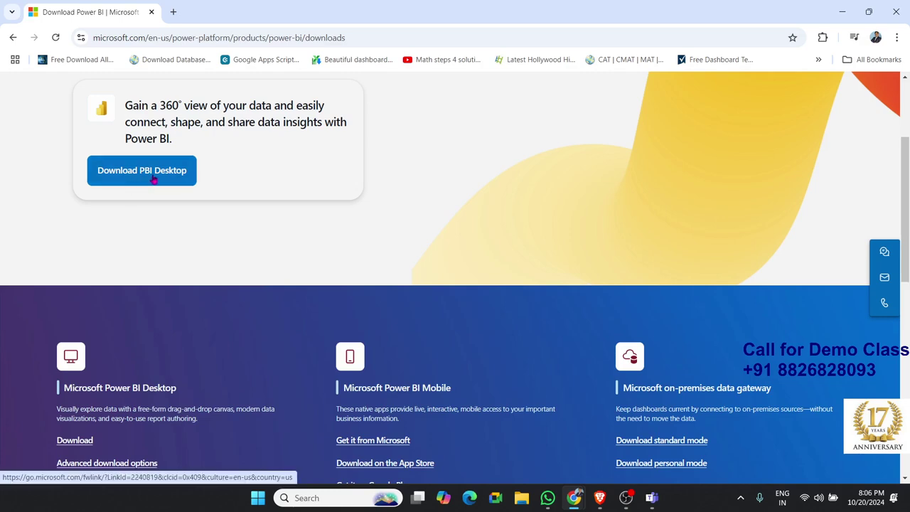
scroll(164, 215, down, 2)
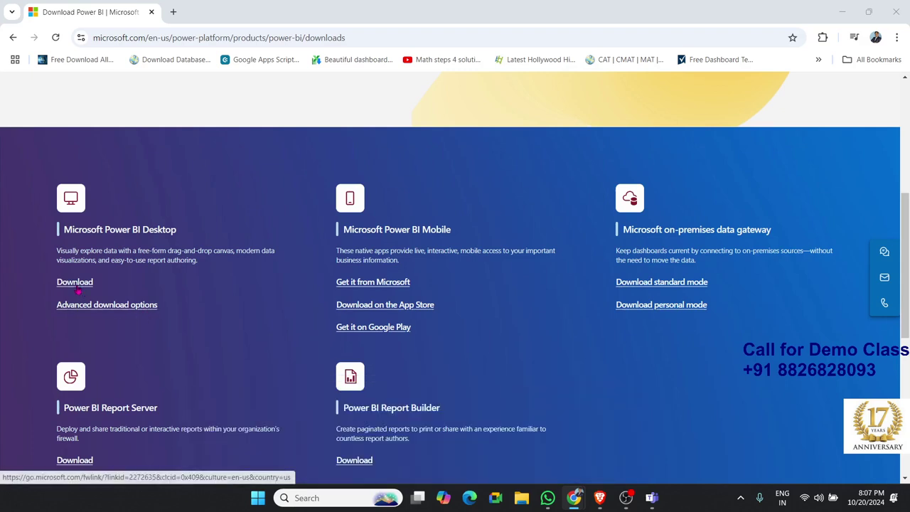
Through Advanced download options, download the 64-bit PBIDesktopSetup_x64.exe (545.3 MB) installer.
click(83, 311)
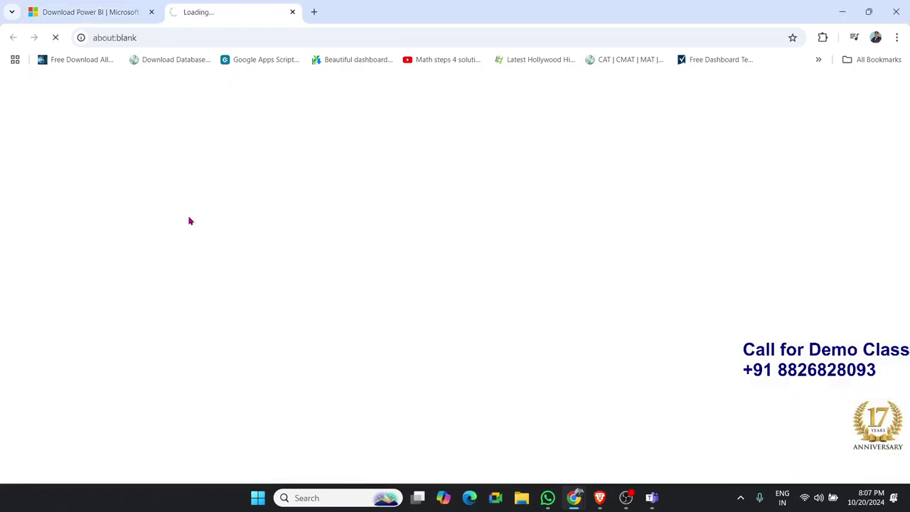
scroll(416, 347, down, 1)
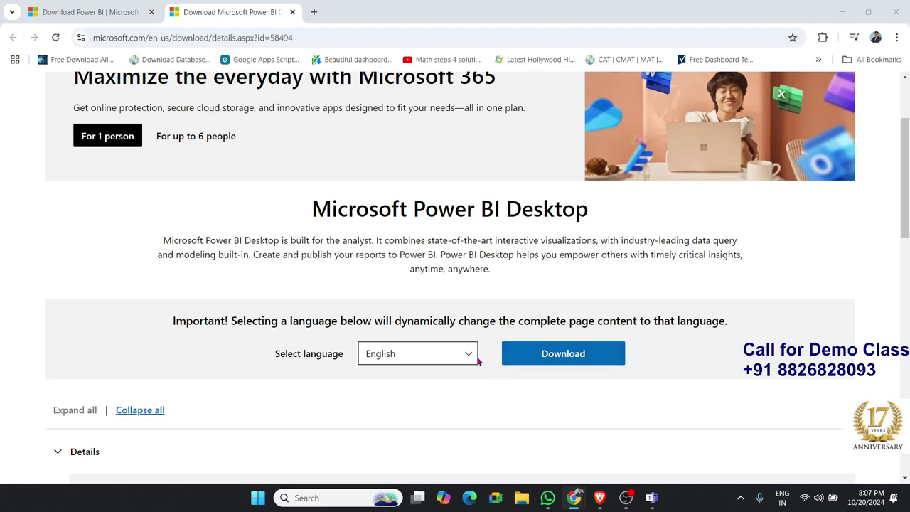
click(575, 366)
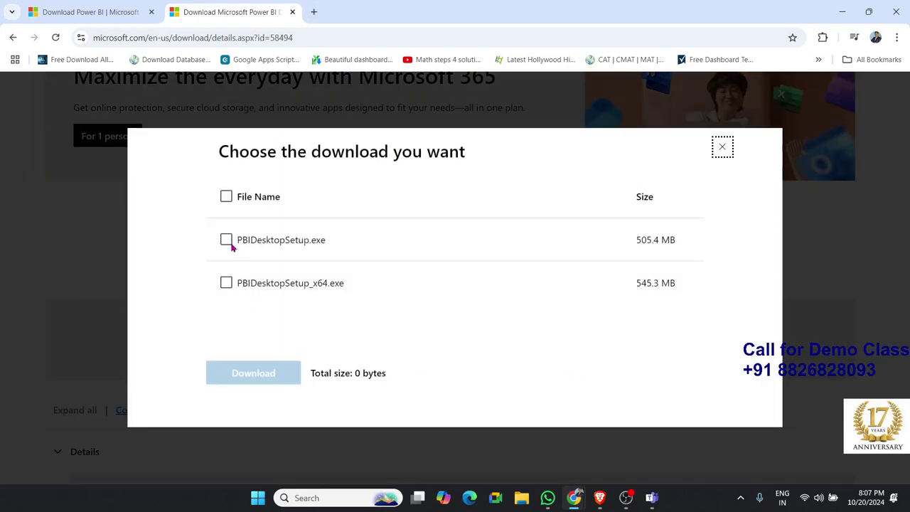
click(226, 283)
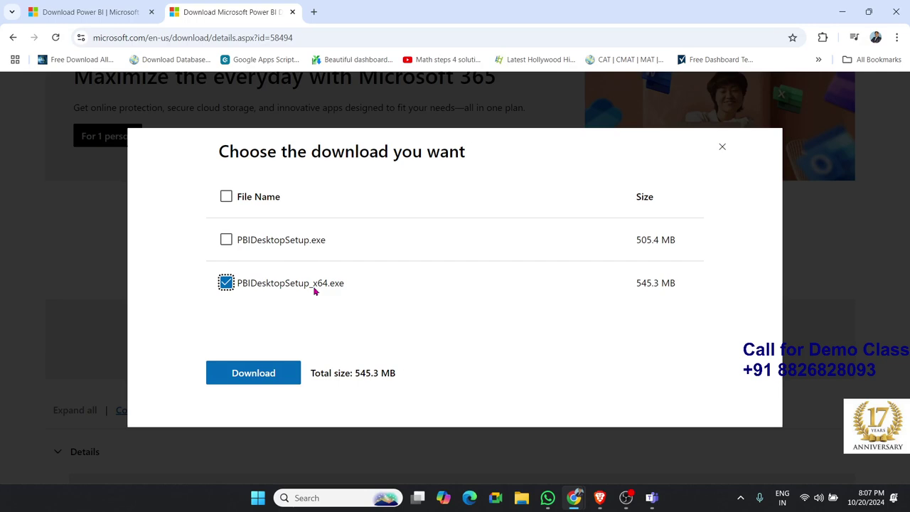
click(270, 367)
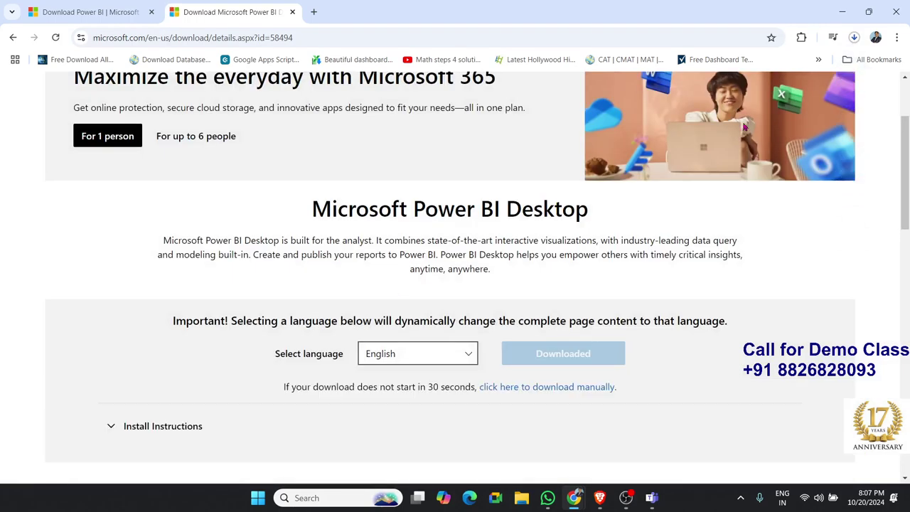
Run the finished PBIDesktopSetup_x64 (2).exe from Chrome's recent download history.
click(854, 38)
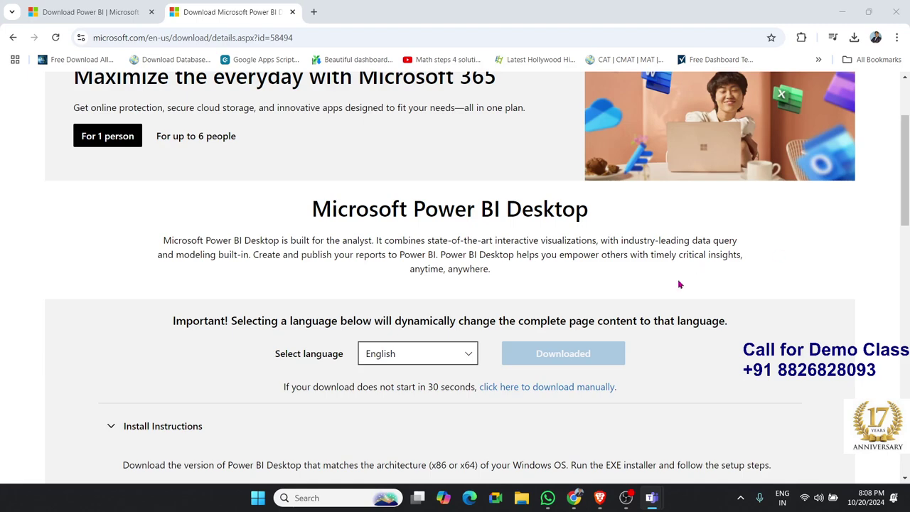
click(852, 41)
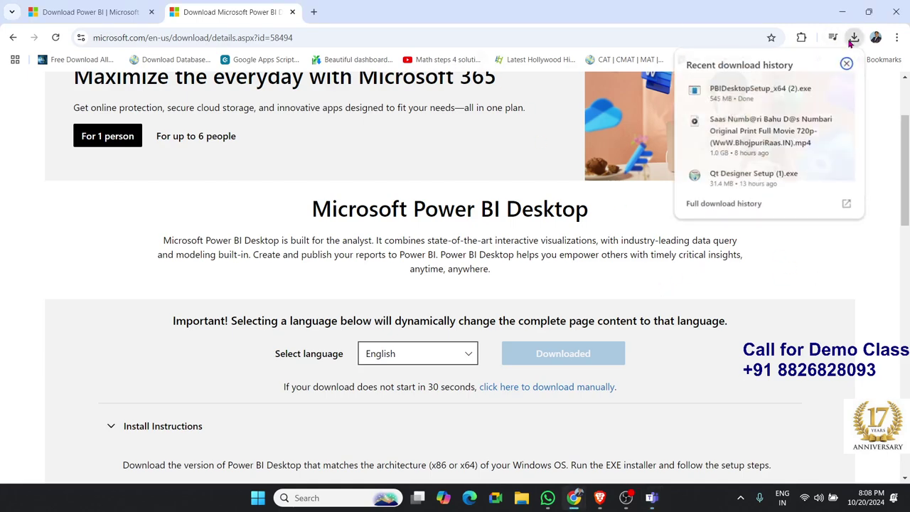
click(757, 91)
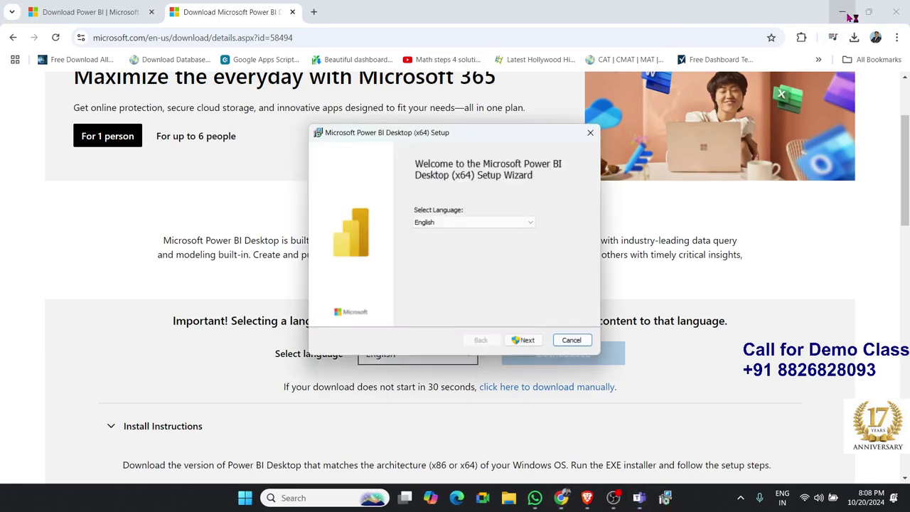
Accept the license terms, keep the default Program Files folder and start installing Power BI Desktop.
click(528, 342)
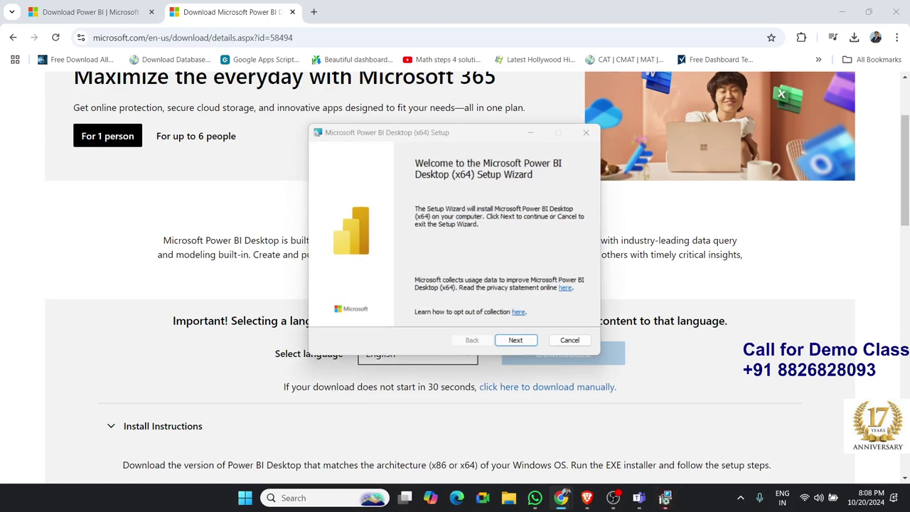
click(525, 342)
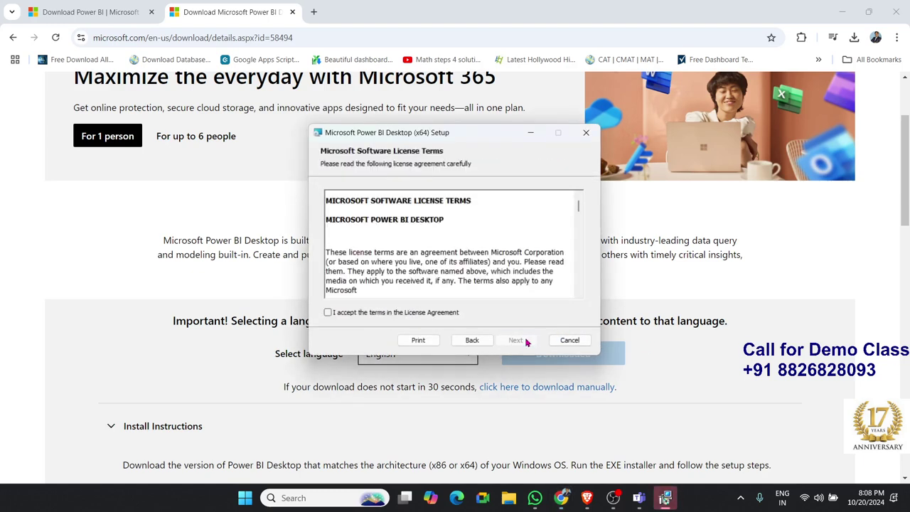
click(434, 318)
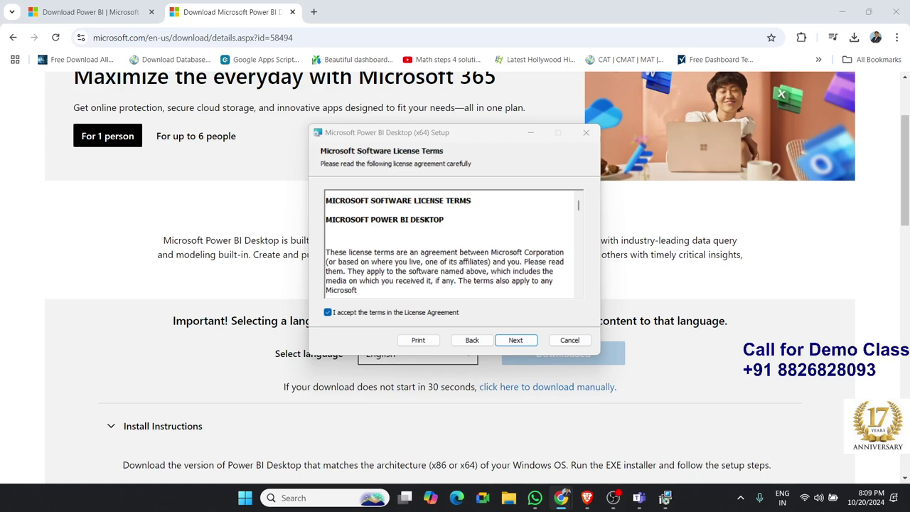
click(514, 342)
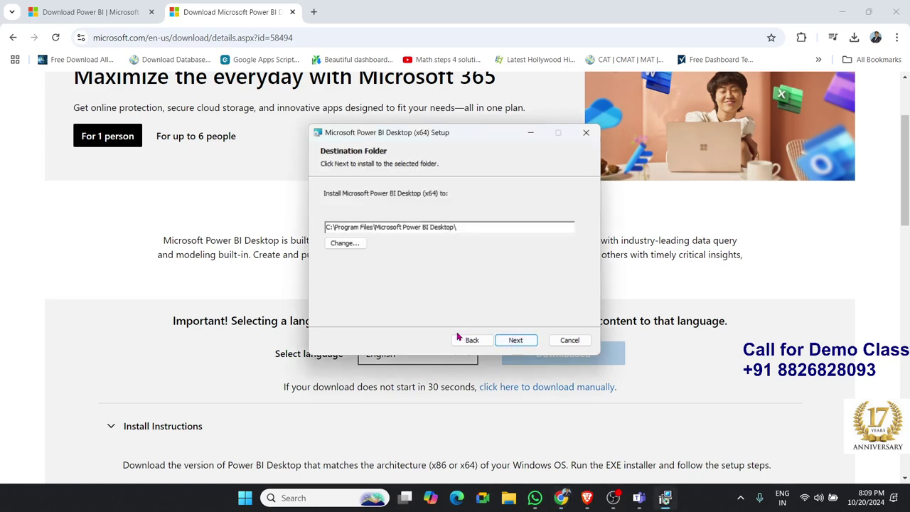
click(476, 342)
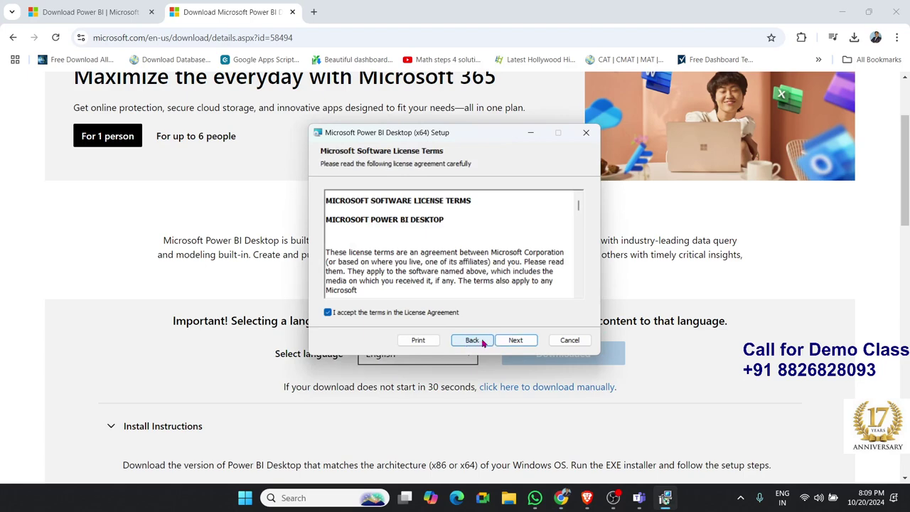
click(515, 344)
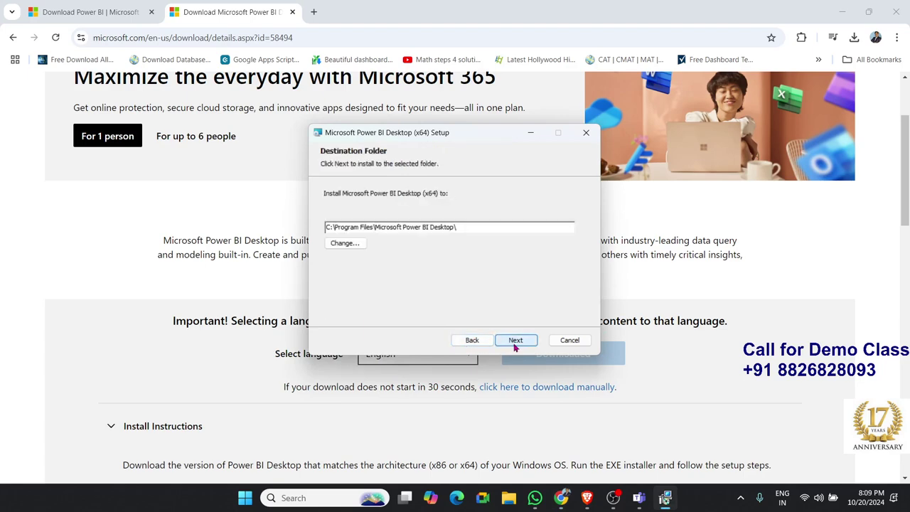
click(517, 346)
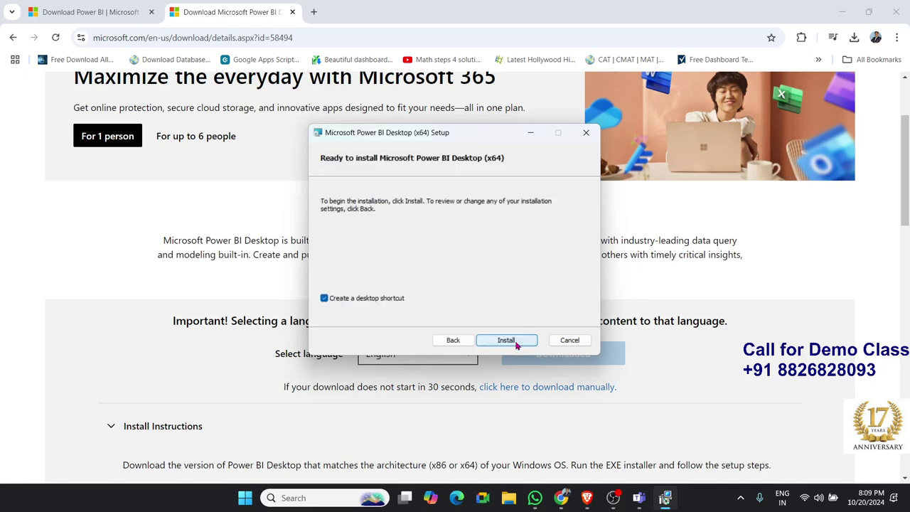
click(517, 345)
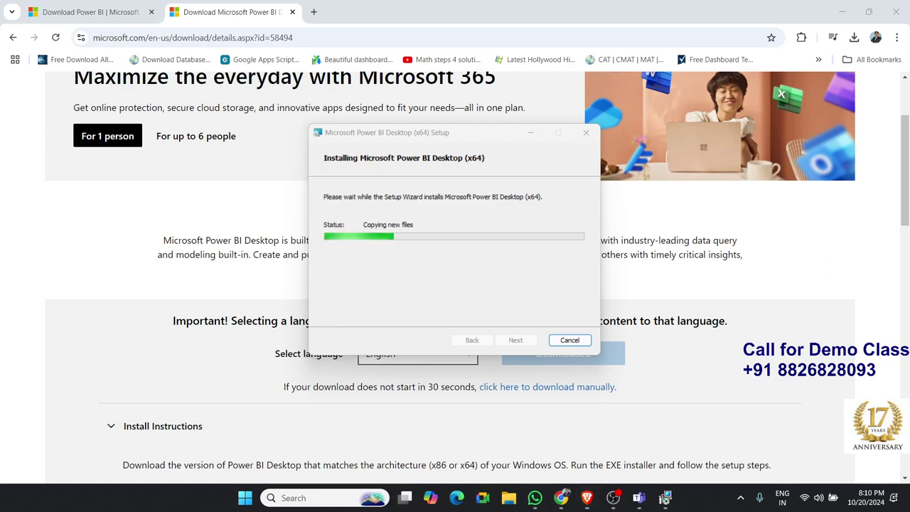
While setup runs, show the desktop, check quick settings, then bring the Download Center page back.
key(super+d)
key(super+d)
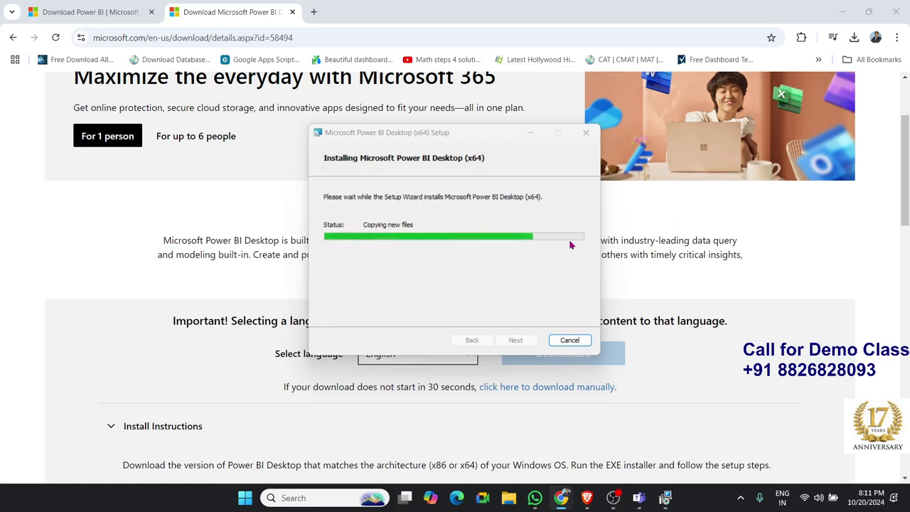
click(804, 498)
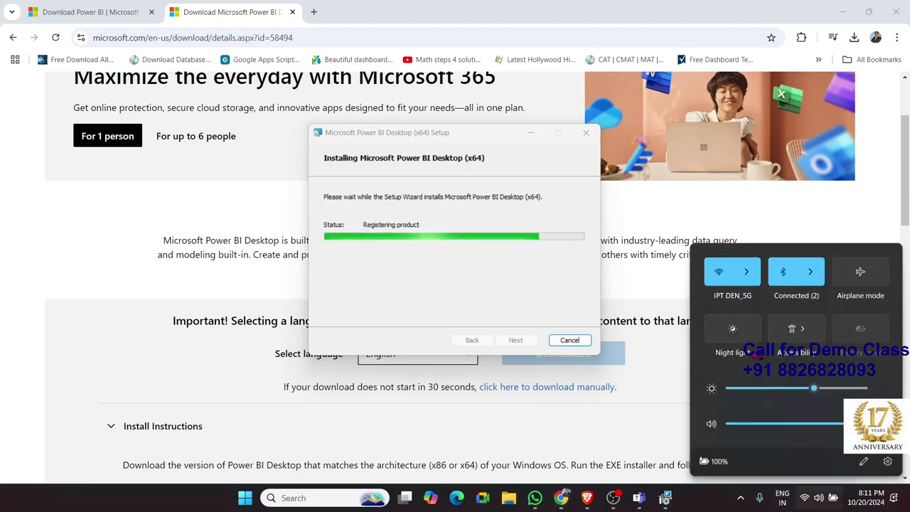
click(510, 293)
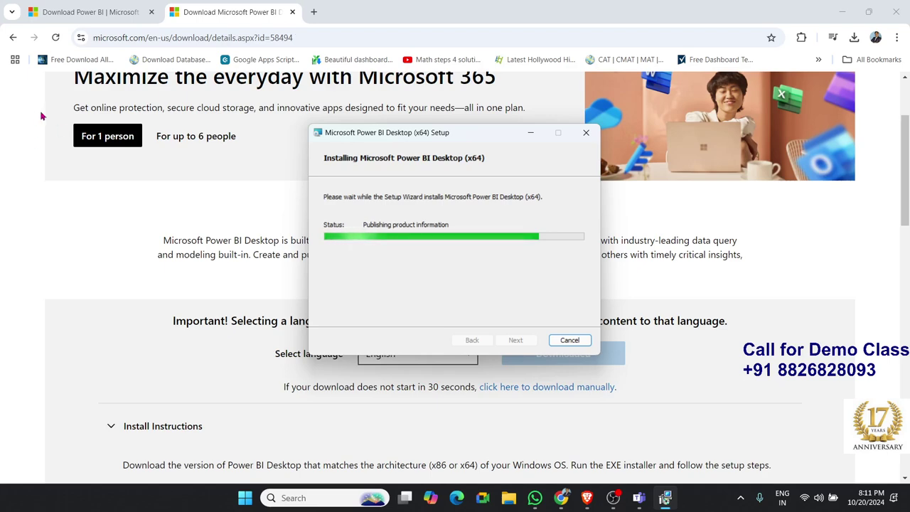
click(77, 199)
scroll(78, 199, up, 2)
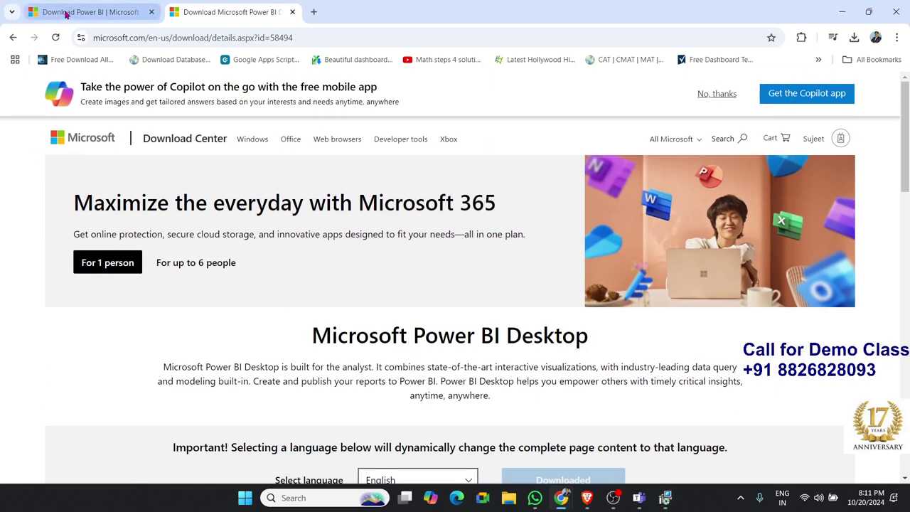
Go to the Power BI product page and scroll through its overview.
click(71, 12)
scroll(149, 178, up, 5)
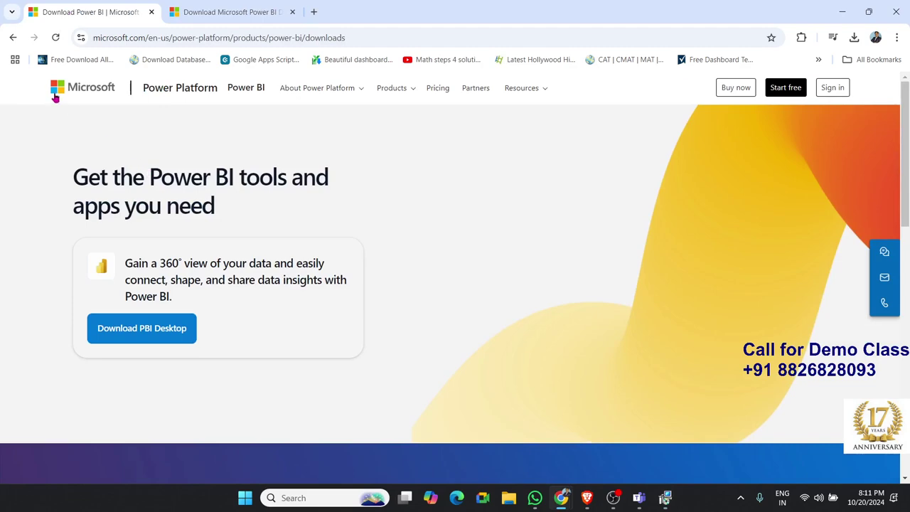
click(252, 96)
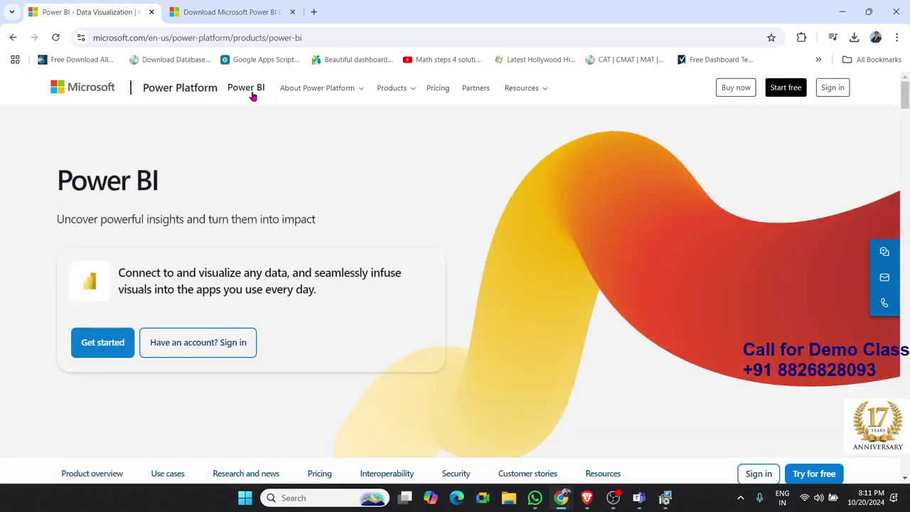
scroll(310, 204, down, 3)
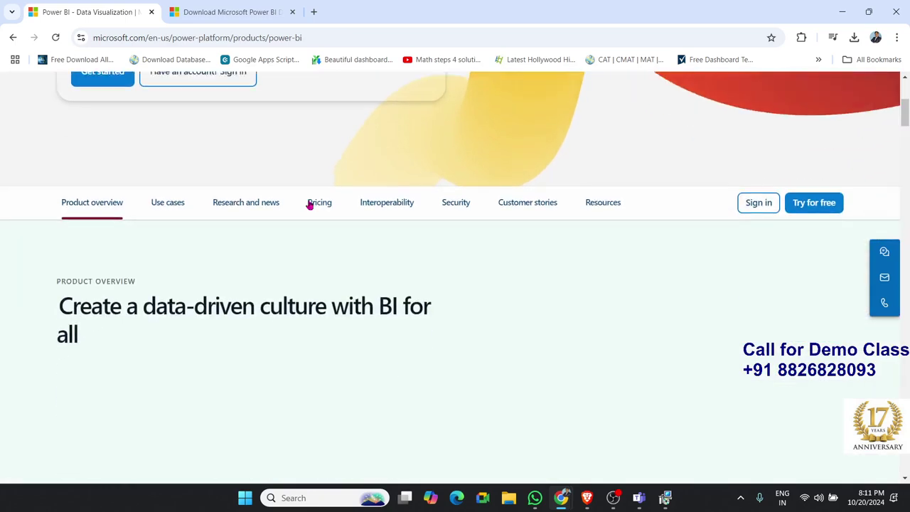
scroll(310, 204, down, 3)
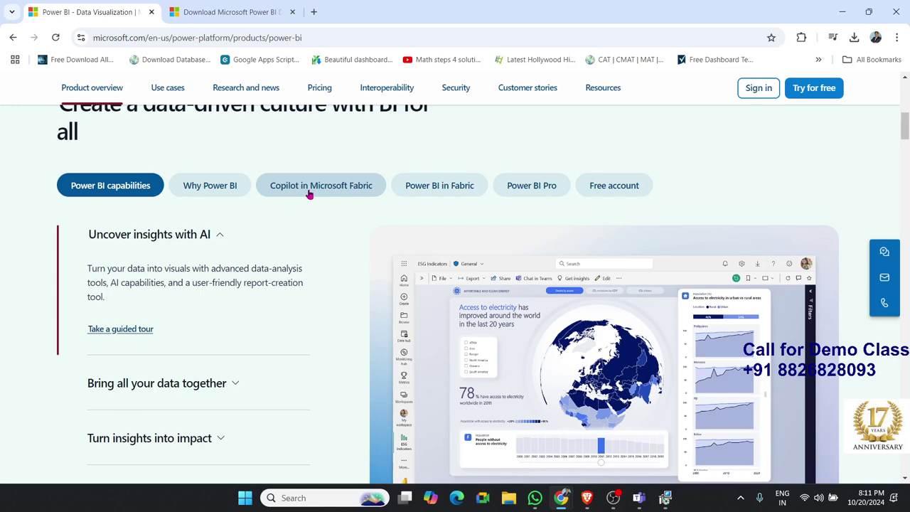
scroll(310, 196, down, 2)
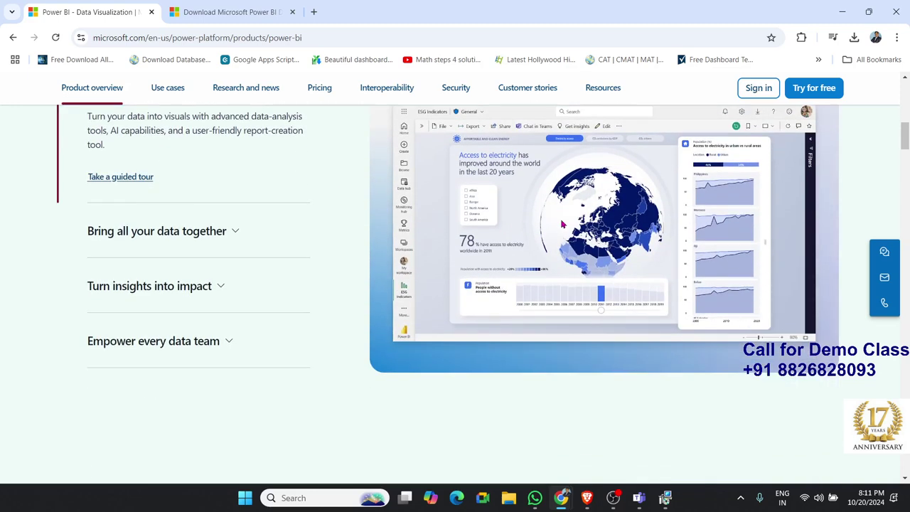
scroll(562, 225, down, 4)
scroll(562, 225, up, 3)
scroll(562, 225, down, 5)
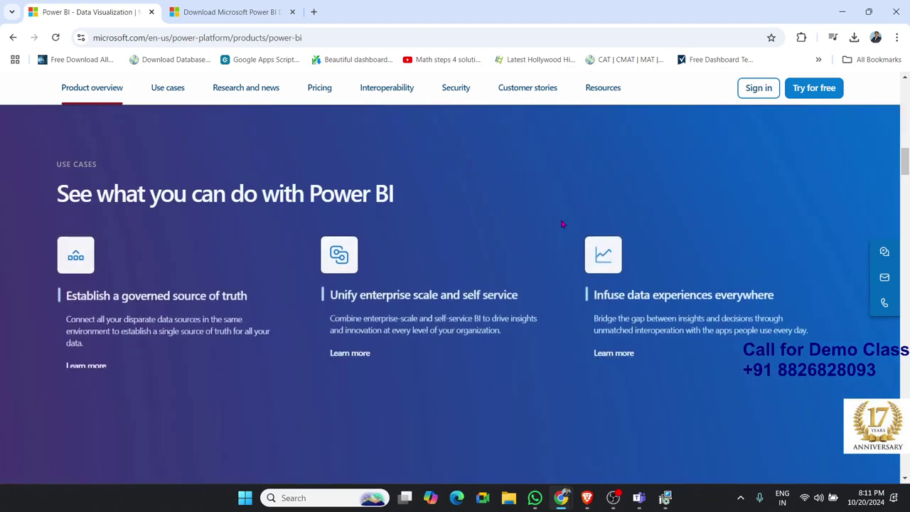
scroll(562, 224, down, 4)
scroll(562, 225, up, 9)
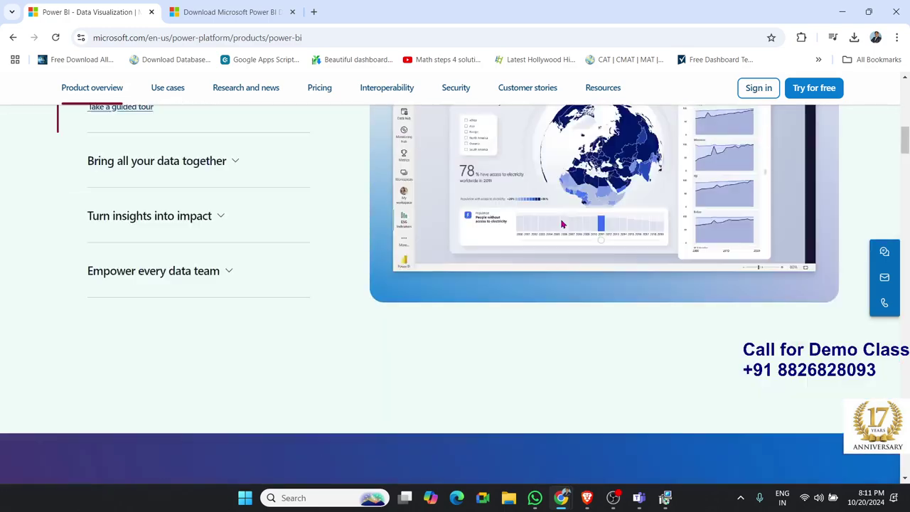
scroll(562, 225, up, 2)
Expand the data, insights, data team and AI capability sections on the product page.
click(217, 304)
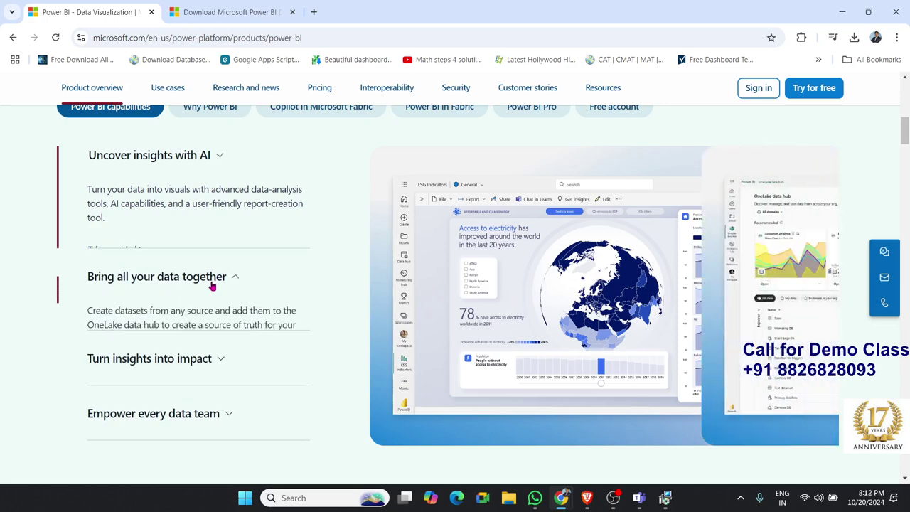
click(175, 361)
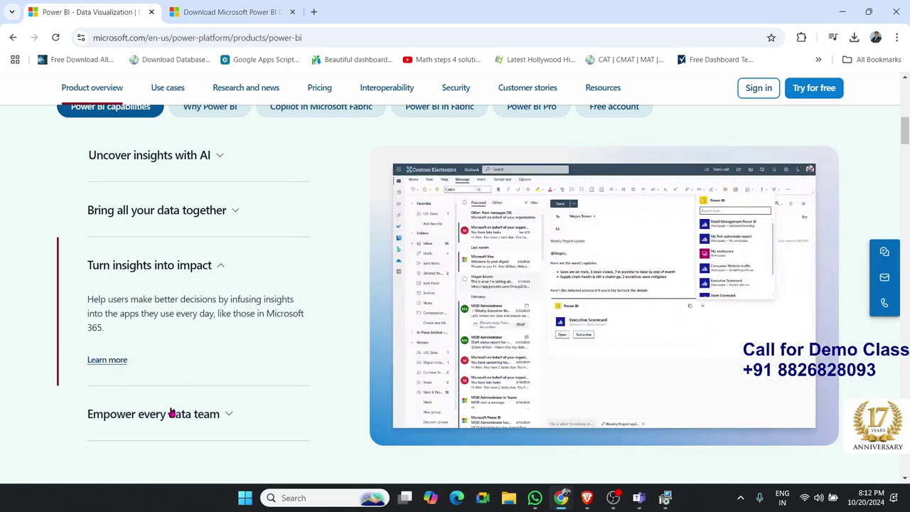
click(173, 412)
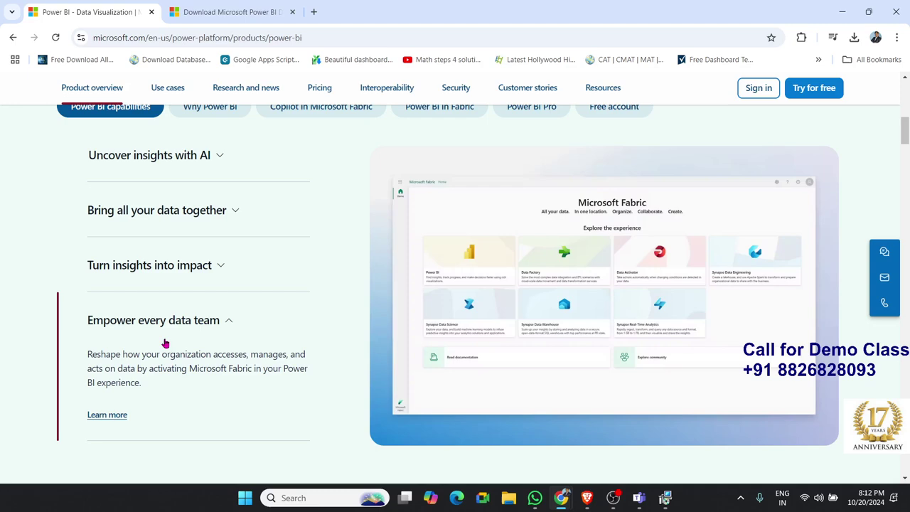
scroll(166, 344, up, 2)
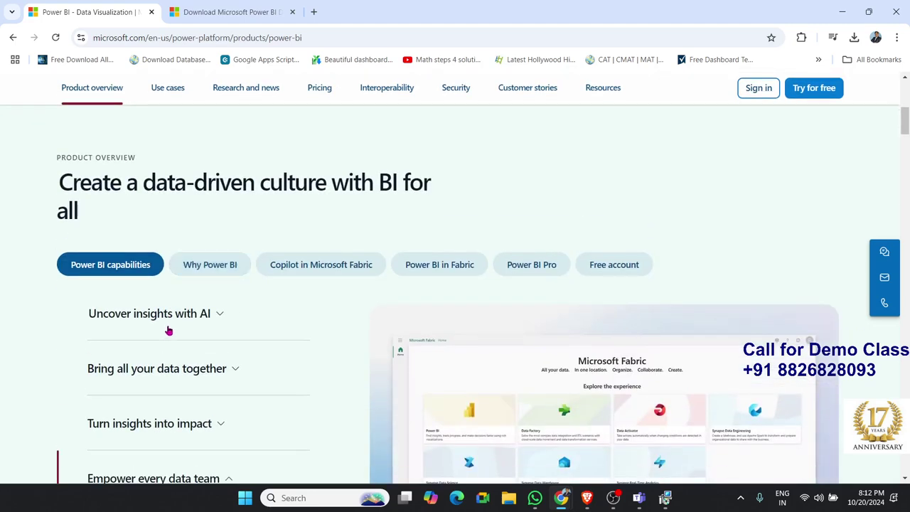
click(169, 321)
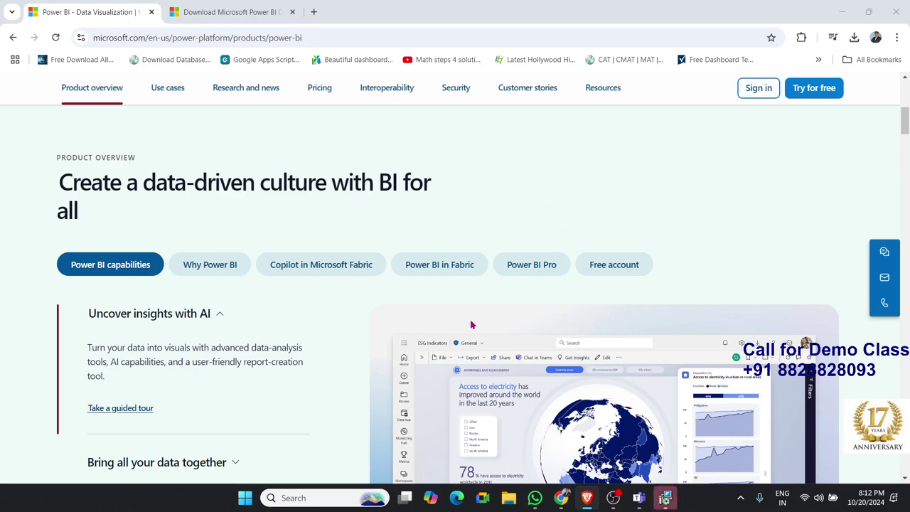
Open a new blank tab from the Download Center page and minimize Chrome.
click(299, 17)
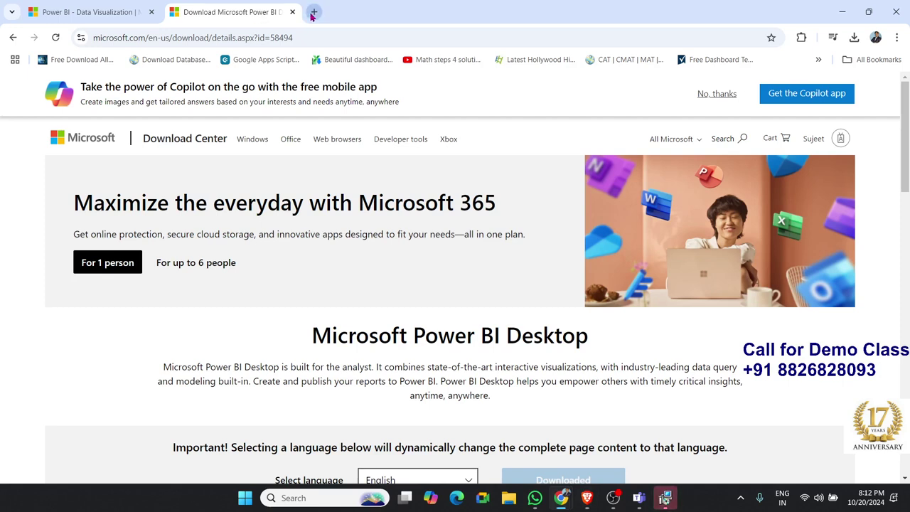
click(313, 13)
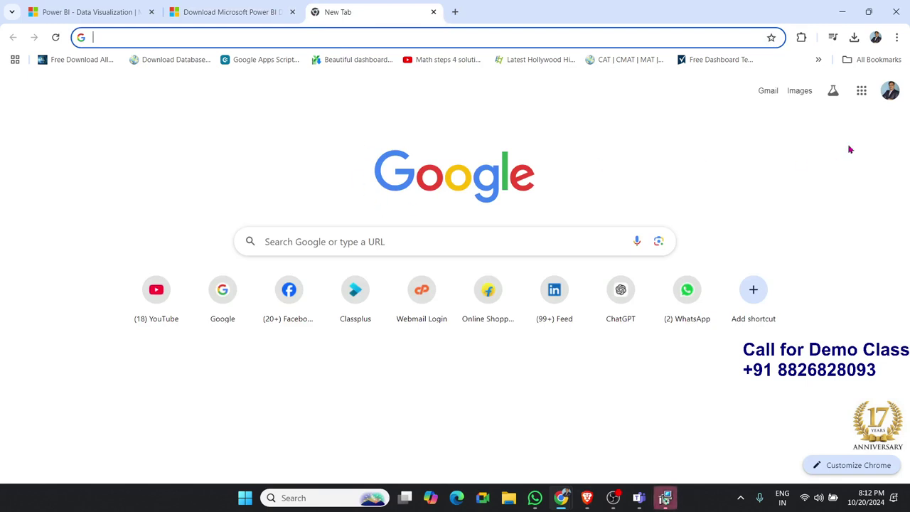
click(846, 12)
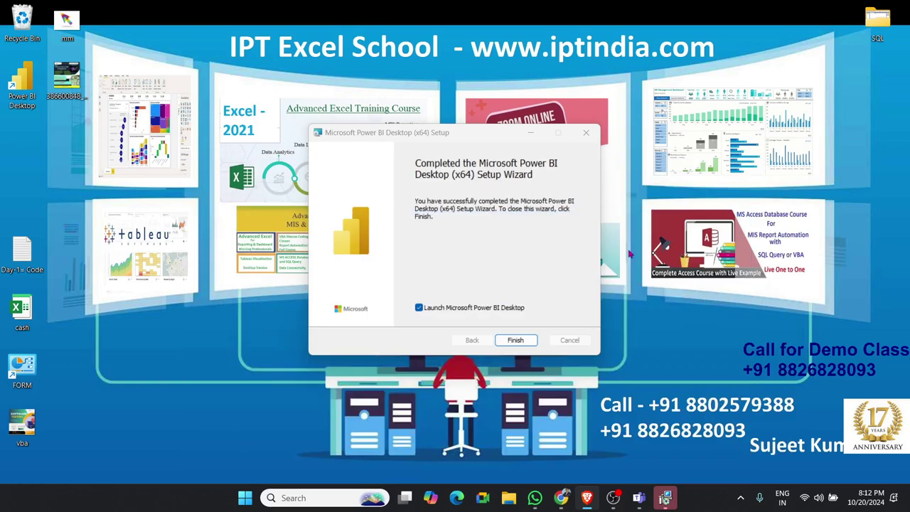
Finish setup with launch enabled, view the signed-in account flyout, then return to Chrome.
click(513, 341)
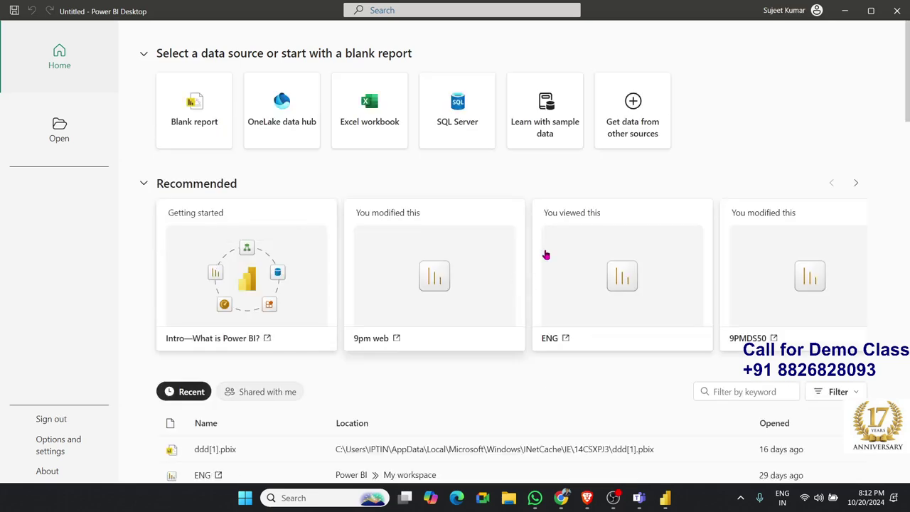
click(786, 17)
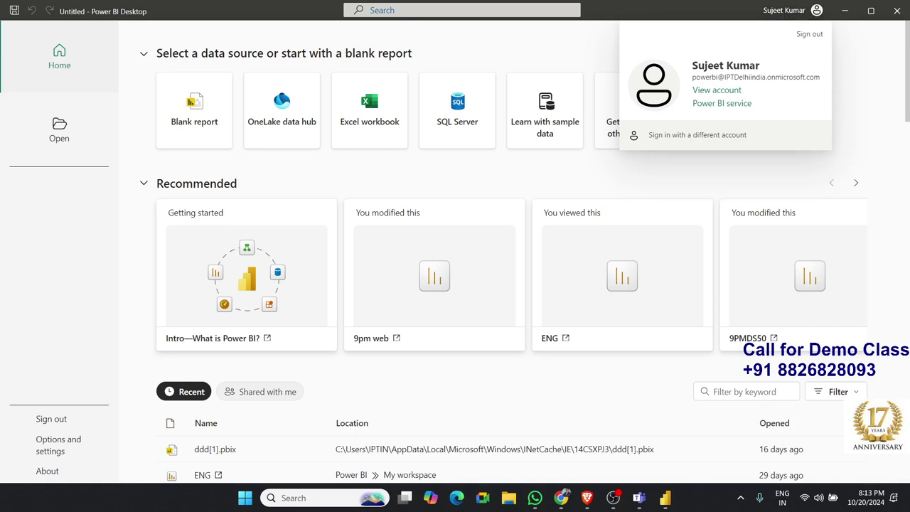
click(562, 497)
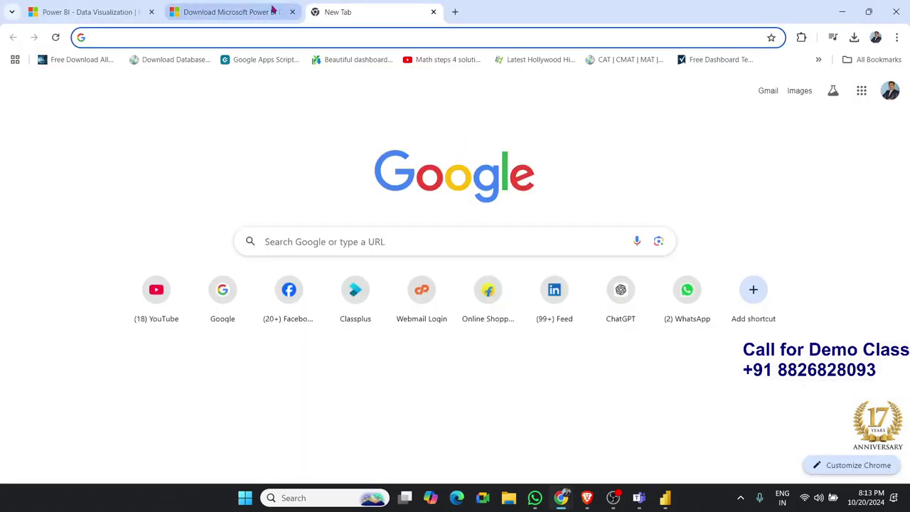
Go to app.powerbi.com through the address-bar suggestion for 'app' and view the home page.
click(232, 44)
text(a)
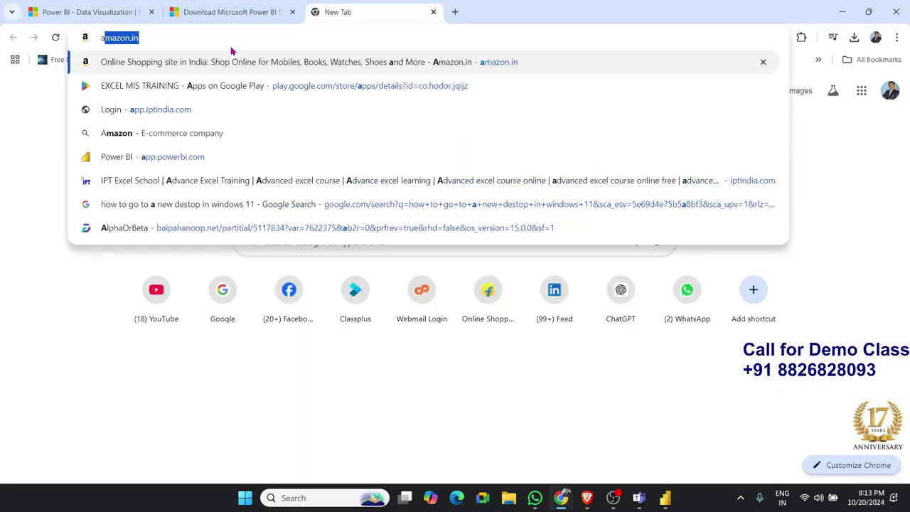
text(pp)
key(Down)
key(Down)
key(Up)
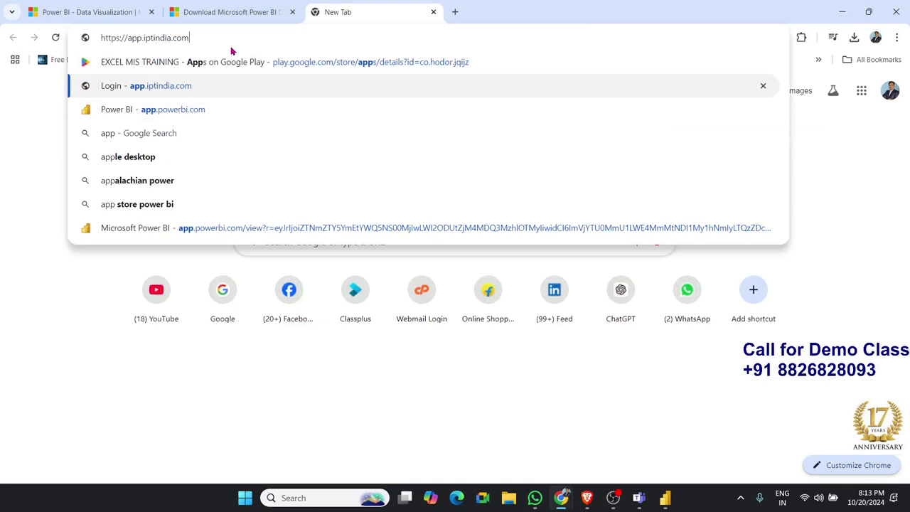
key(Down)
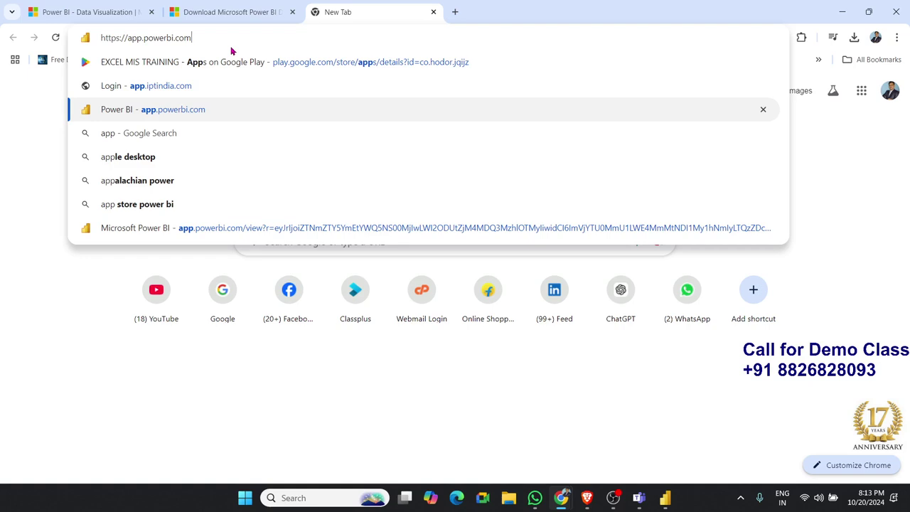
key(Return)
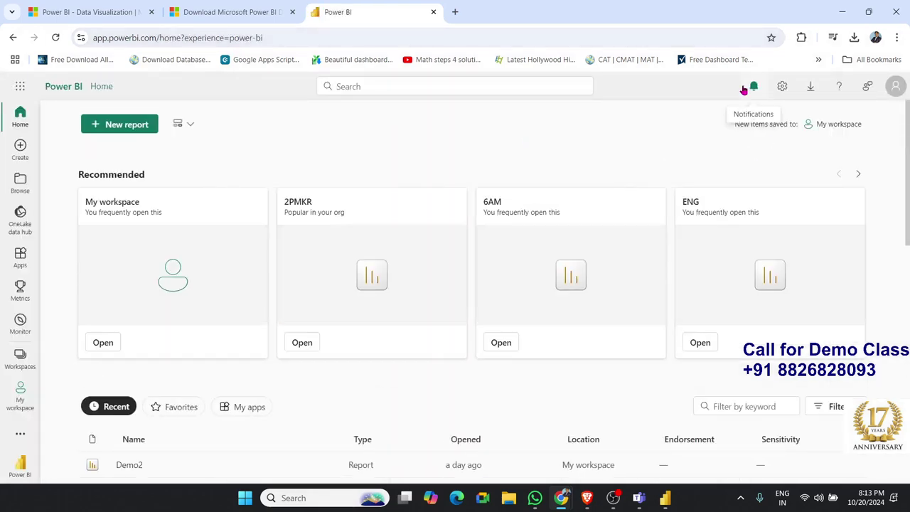
scroll(487, 146, down, 3)
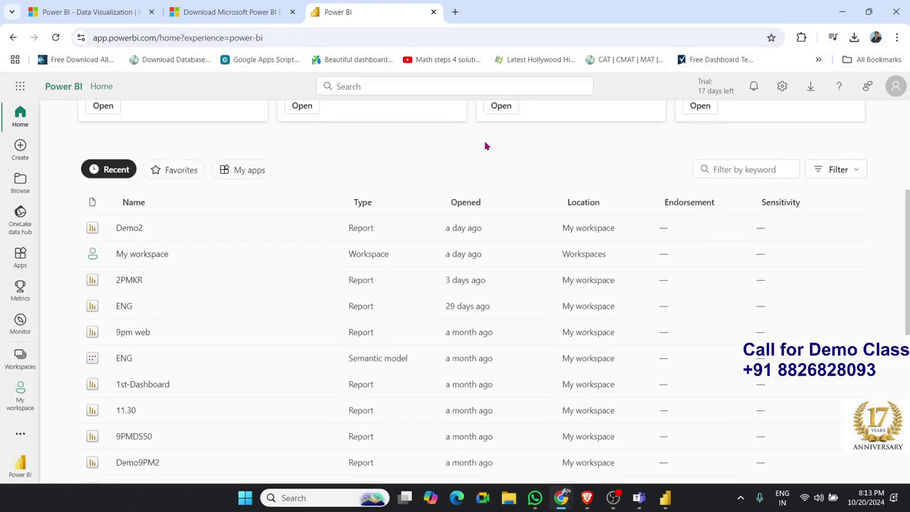
scroll(486, 146, up, 3)
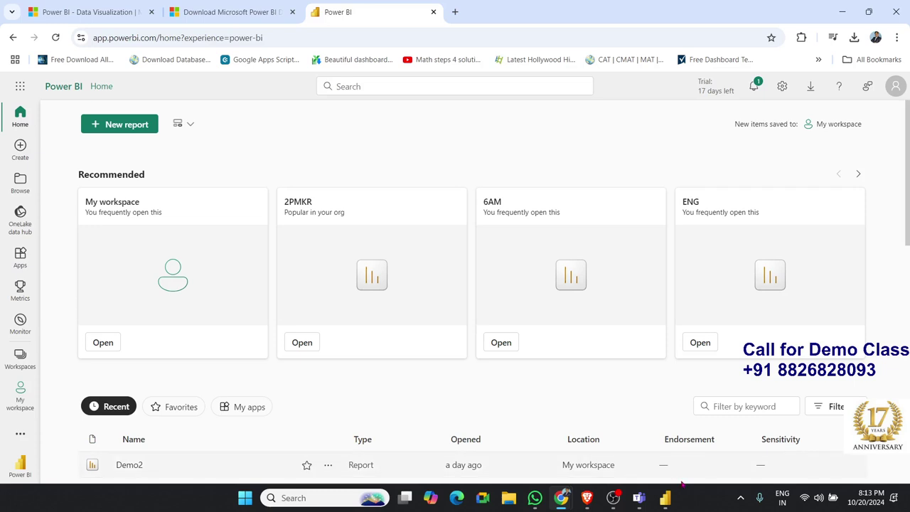
Switch to Power BI Desktop and back, then view the account profile: Free account, 17 trial days left.
click(665, 498)
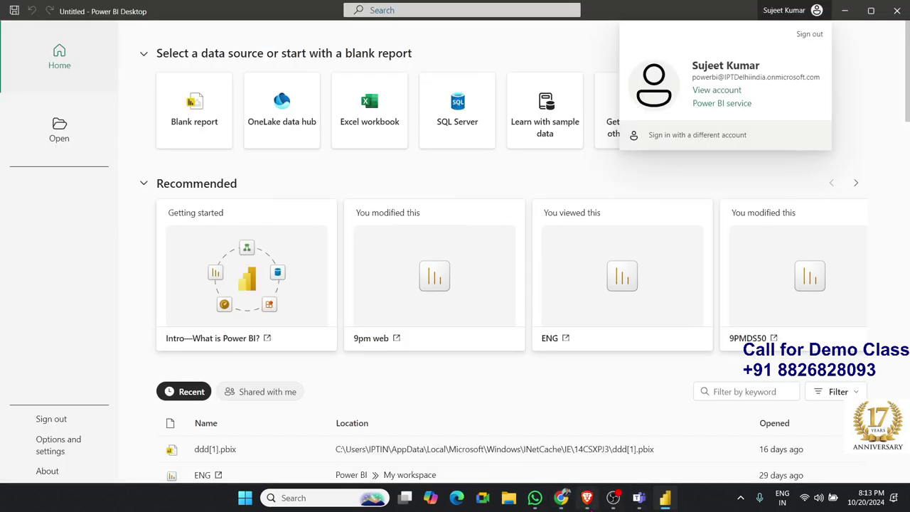
mouse_move(561, 497)
click(596, 465)
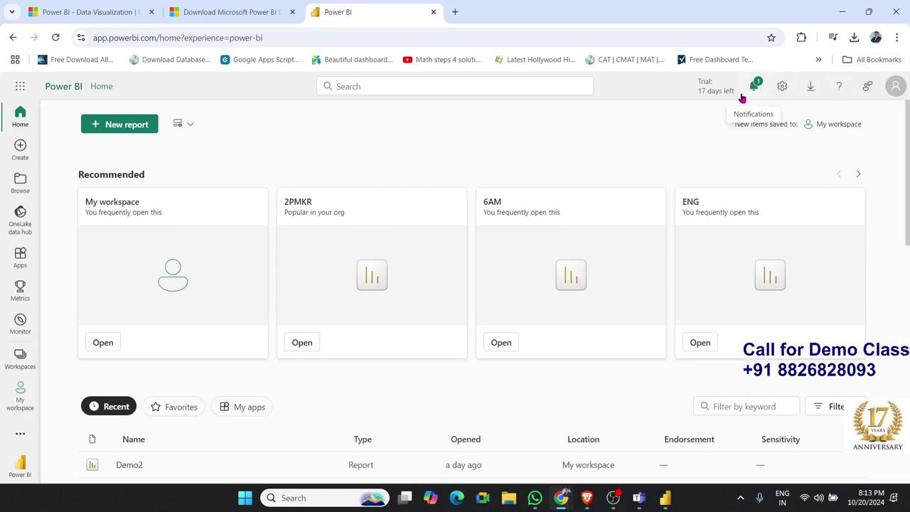
click(896, 87)
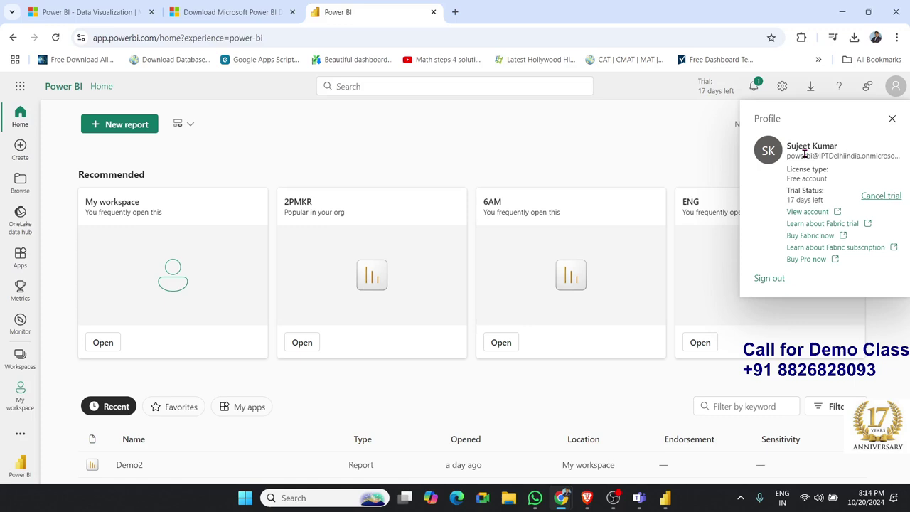
Select the account's e-mail line in the profile pane, then close the profile panel.
drag(812, 155, 900, 173)
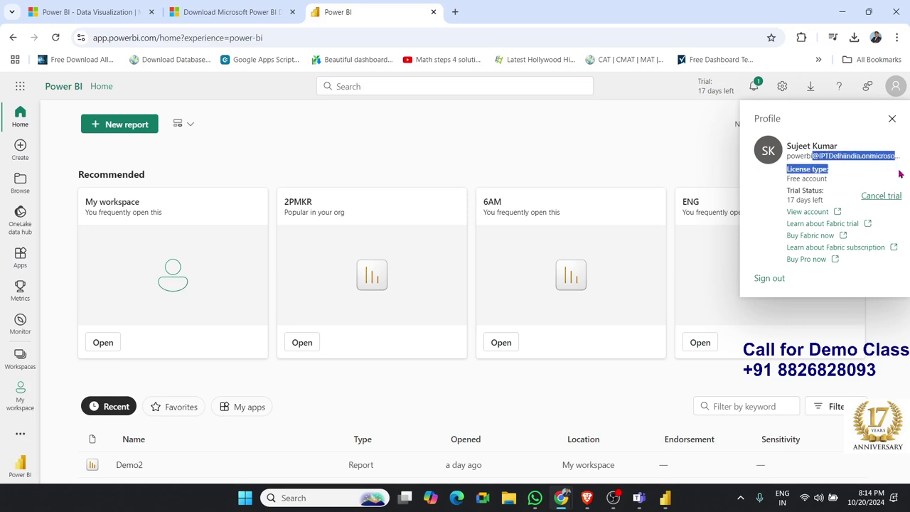
click(852, 156)
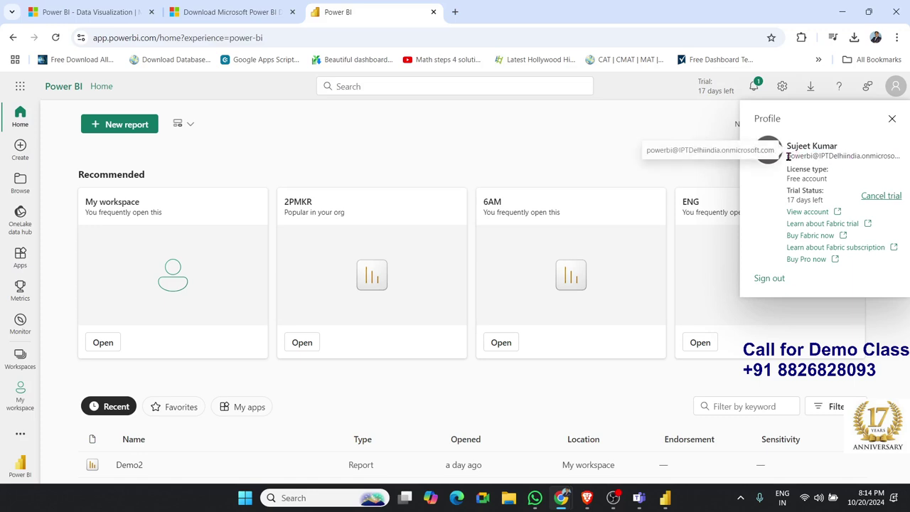
drag(786, 157, 890, 166)
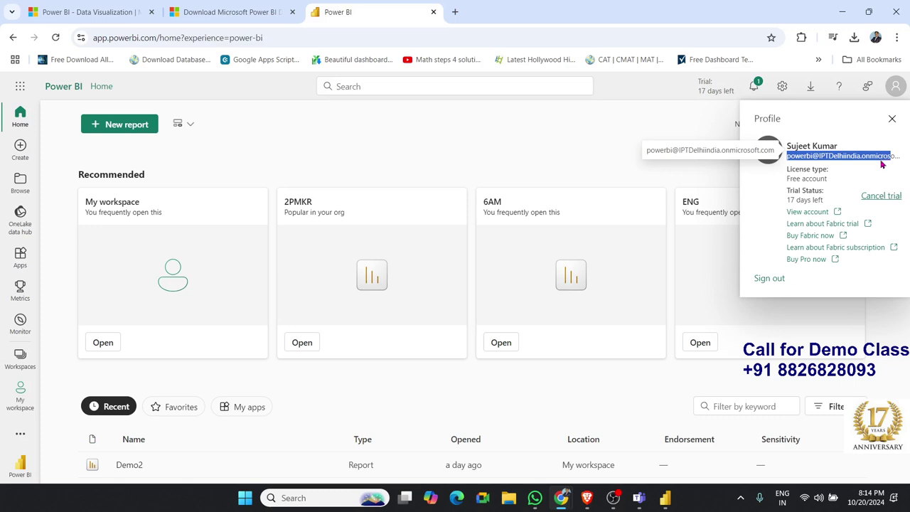
click(626, 134)
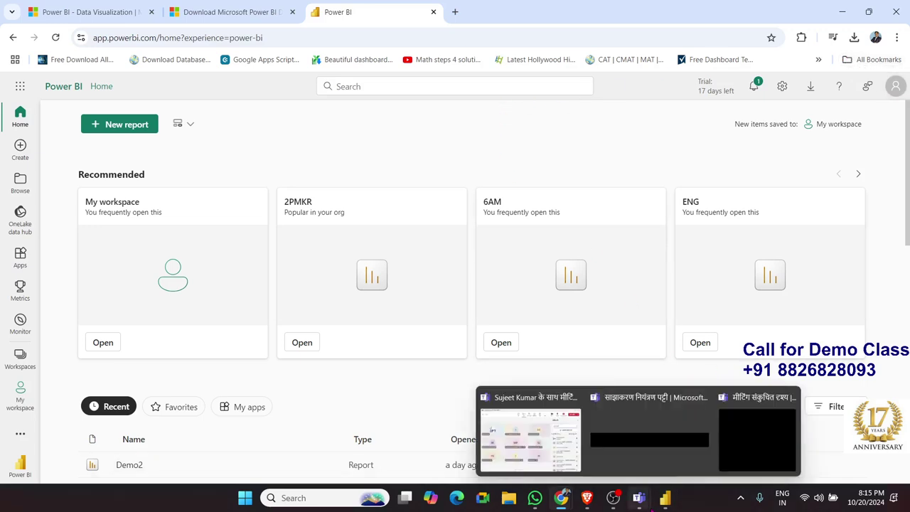
click(665, 498)
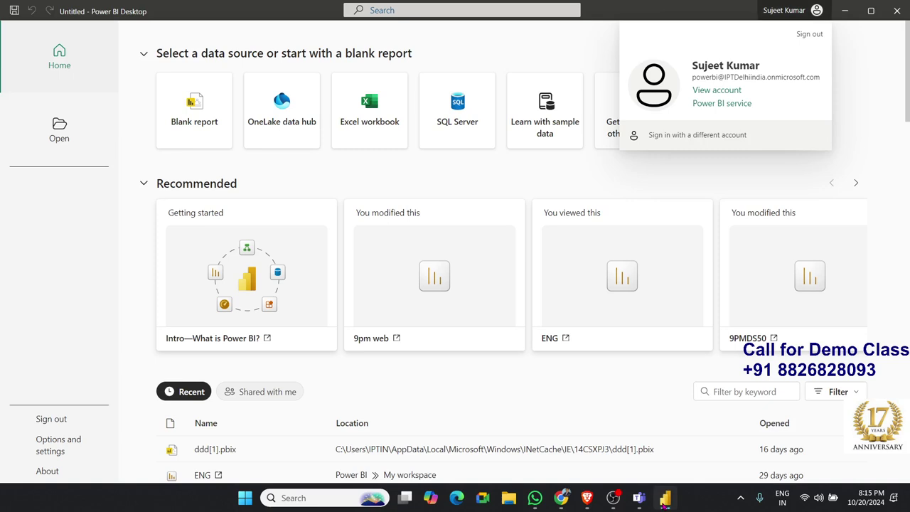
click(871, 88)
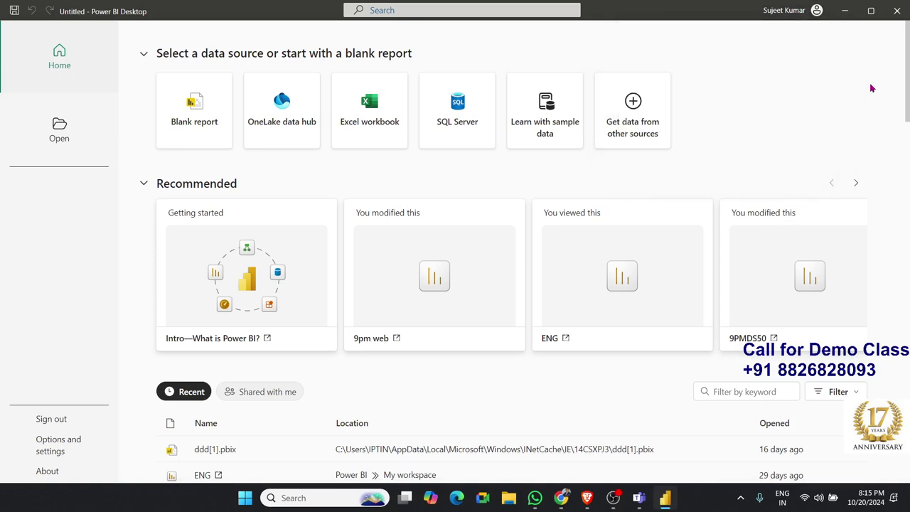
mouse_move(562, 496)
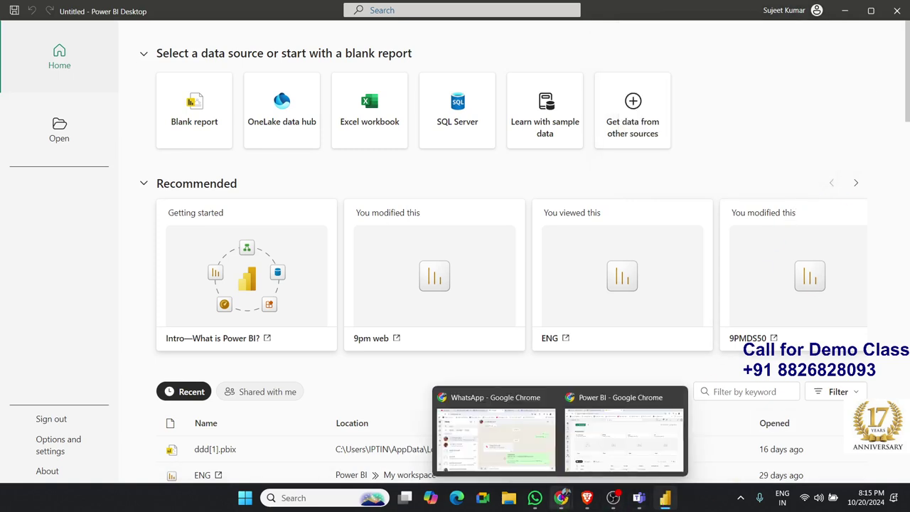
click(578, 466)
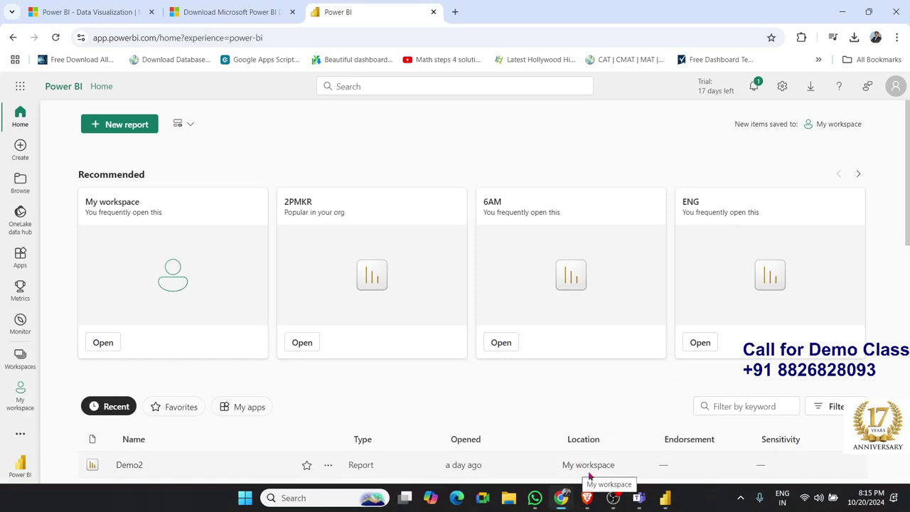
click(665, 498)
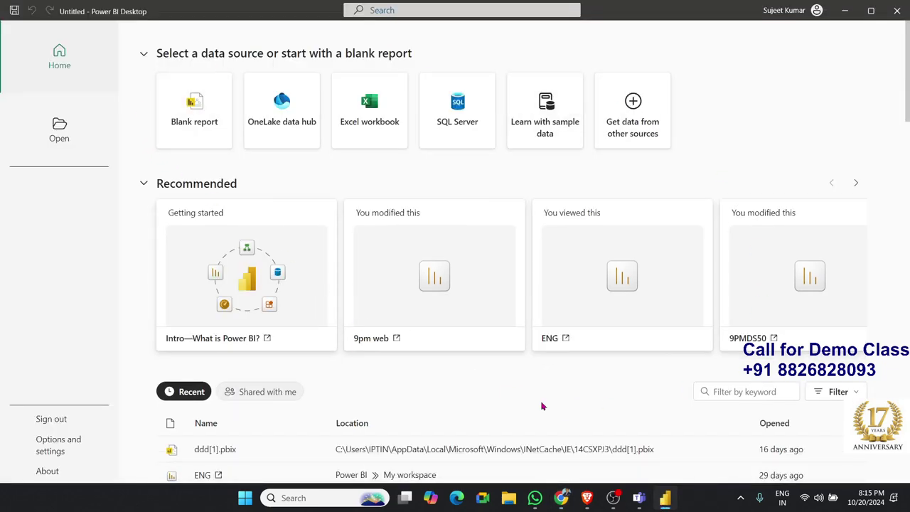
mouse_move(562, 498)
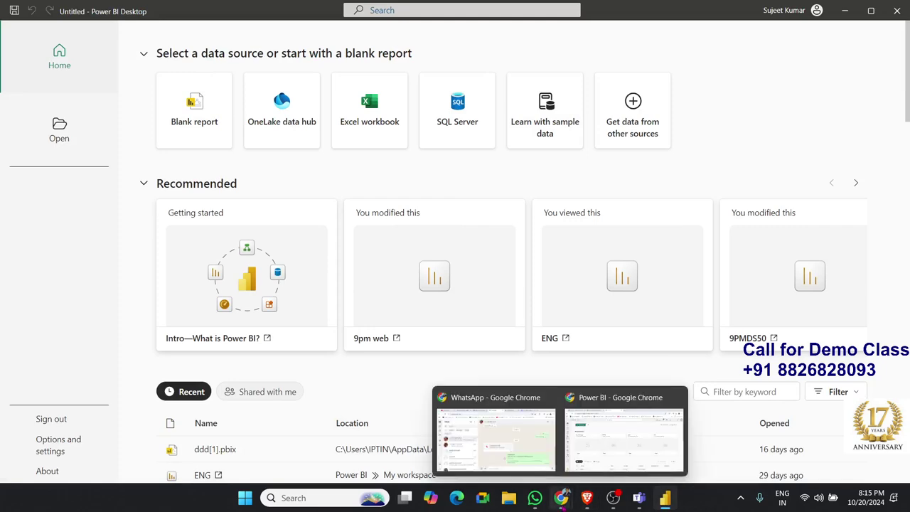
click(623, 434)
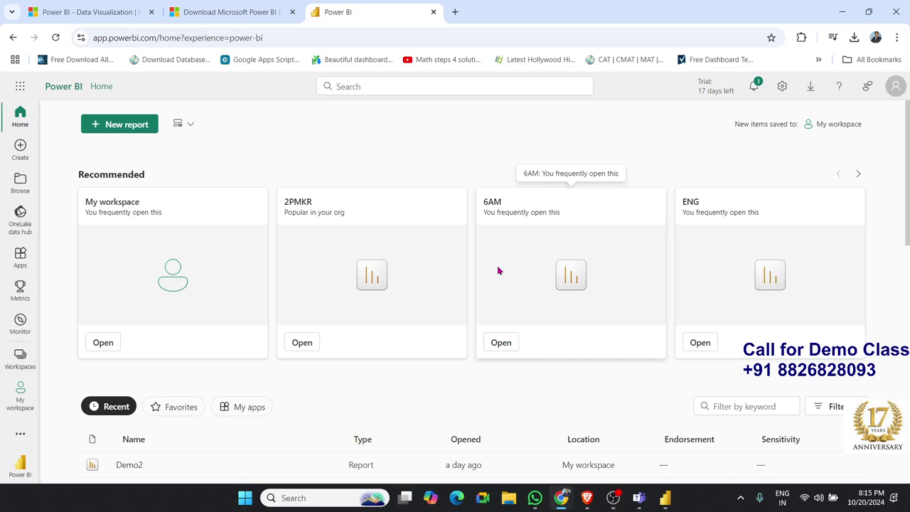
Select and deselect the page's web address, then scroll through the Recent list.
click(147, 45)
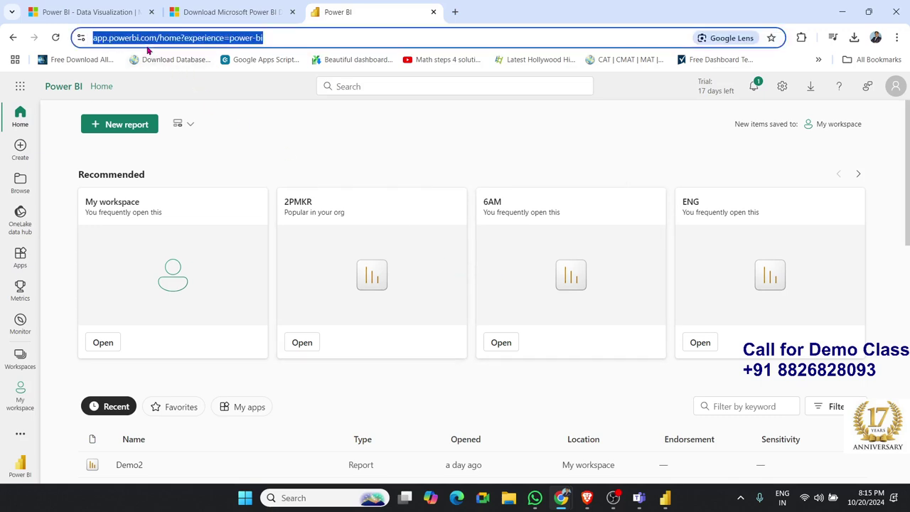
click(291, 37)
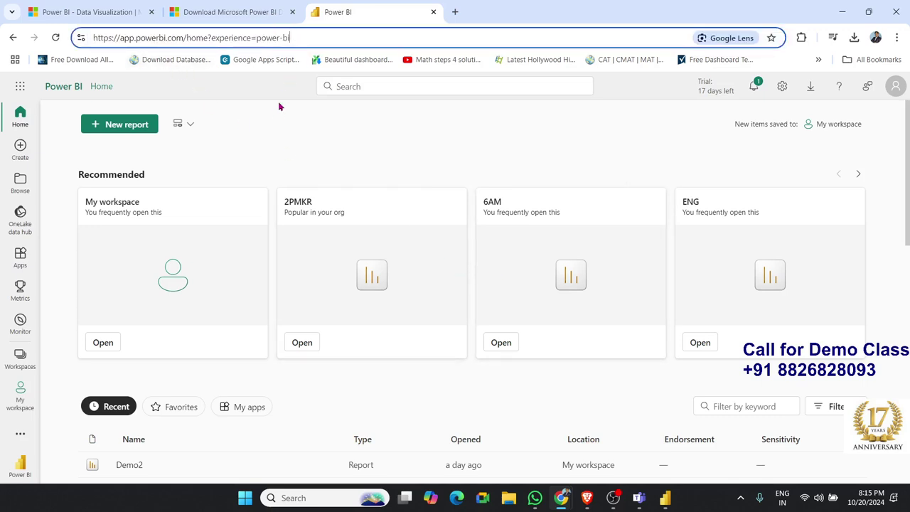
click(302, 140)
scroll(309, 199, down, 3)
scroll(309, 221, down, 2)
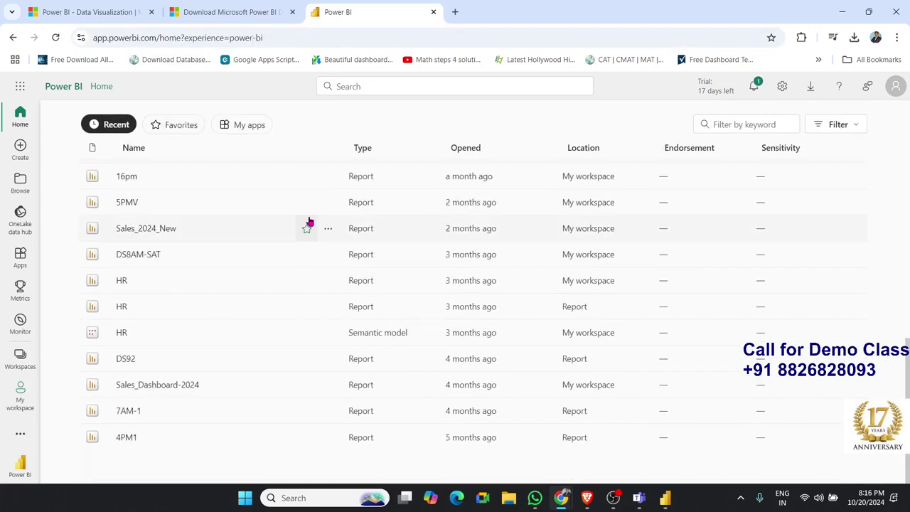
scroll(309, 221, up, 3)
scroll(309, 219, up, 2)
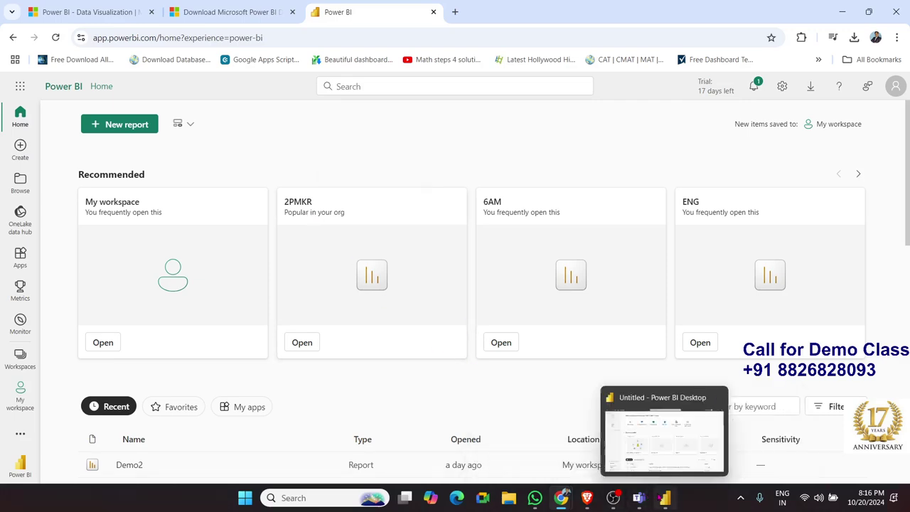
Switch between the two windows, then close Power BI Desktop and minimise the browser.
click(665, 498)
click(665, 498)
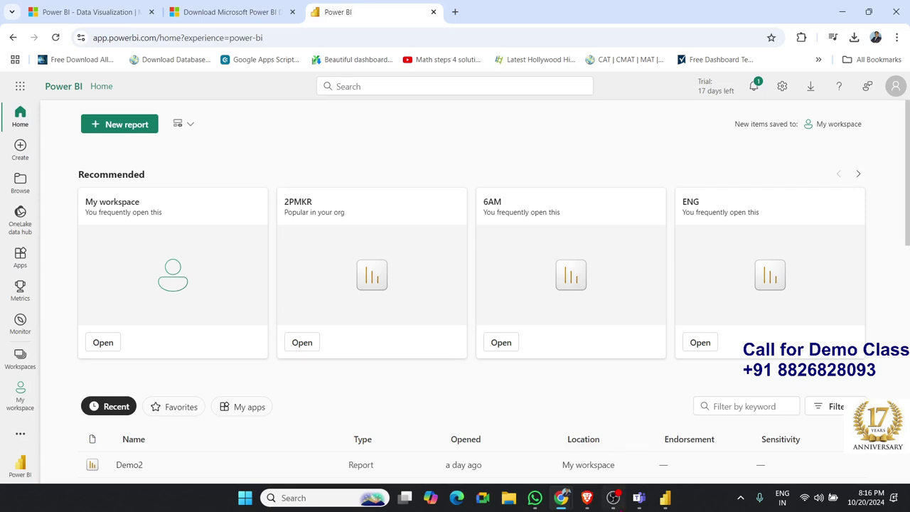
click(665, 498)
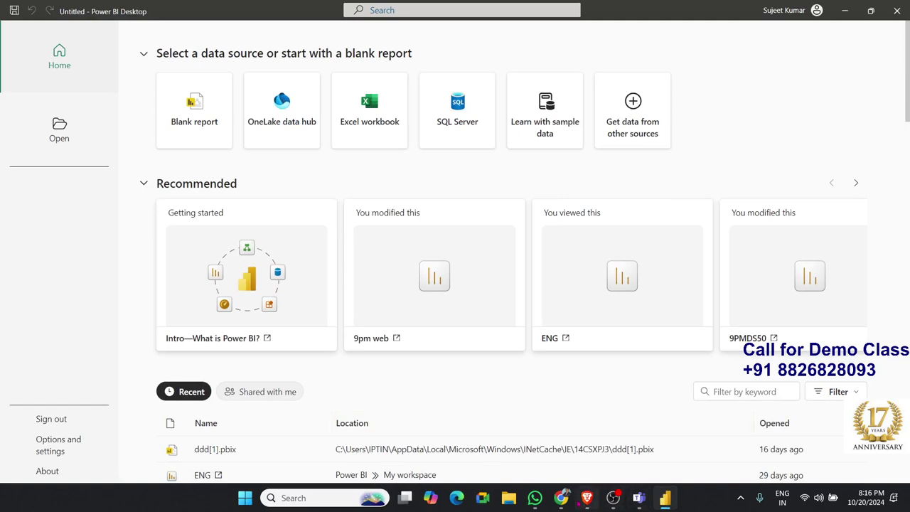
mouse_move(561, 498)
mouse_move(596, 471)
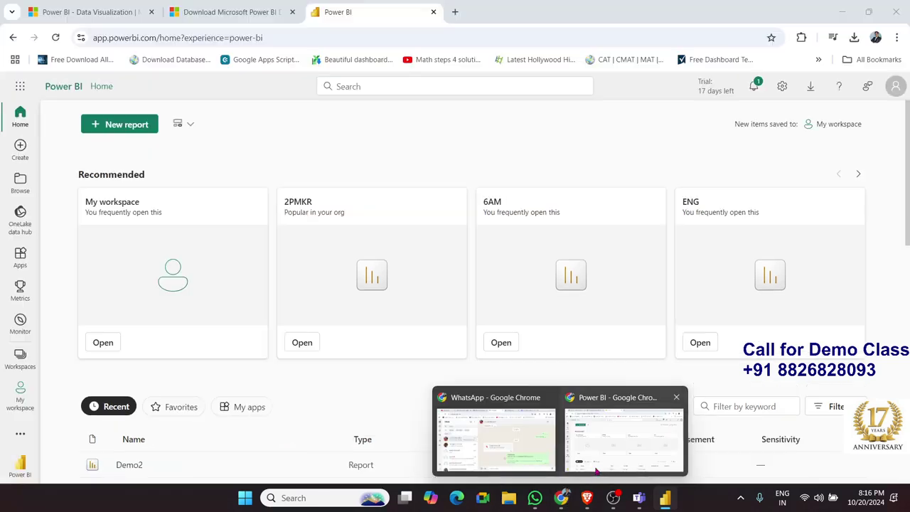
click(596, 471)
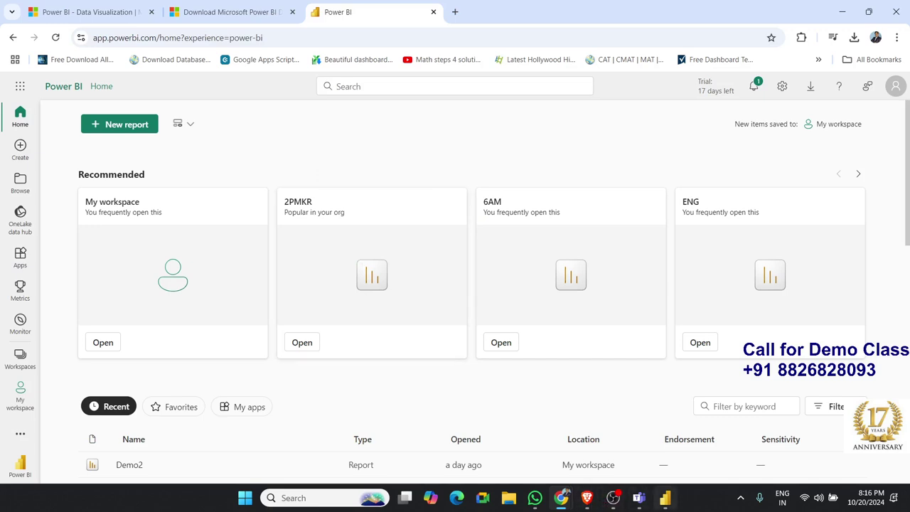
click(665, 498)
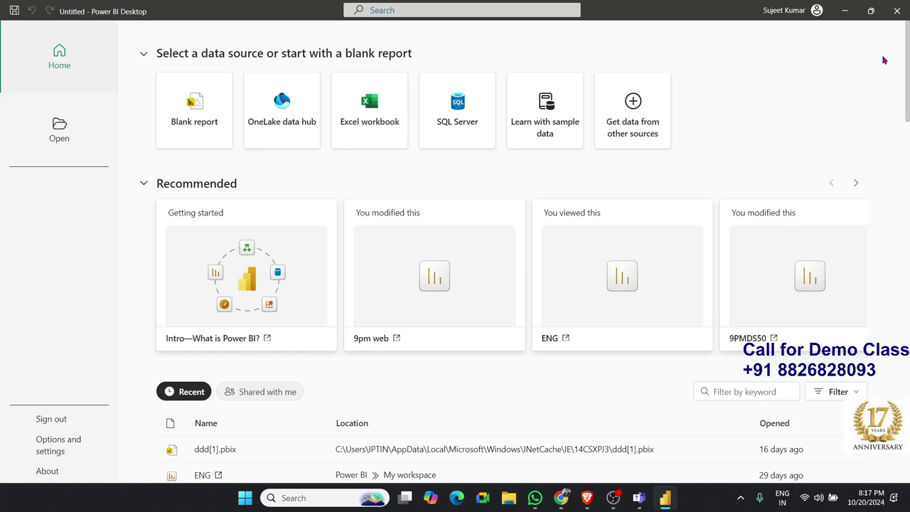
click(896, 10)
click(837, 10)
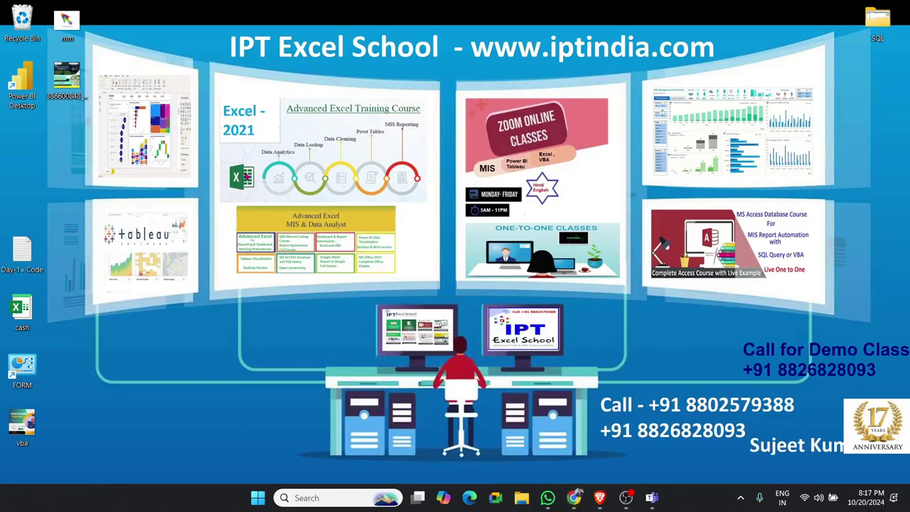
Search Start for 'powe' to relaunch Power BI Desktop, then browse its Recent files list.
key(super)
text(powe)
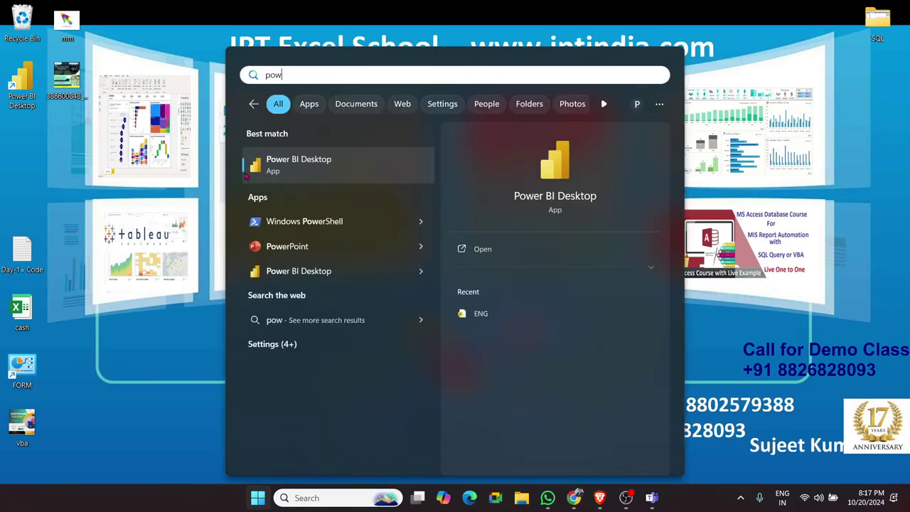
key(BackSpace)
key(BackSpace)
key(BackSpace)
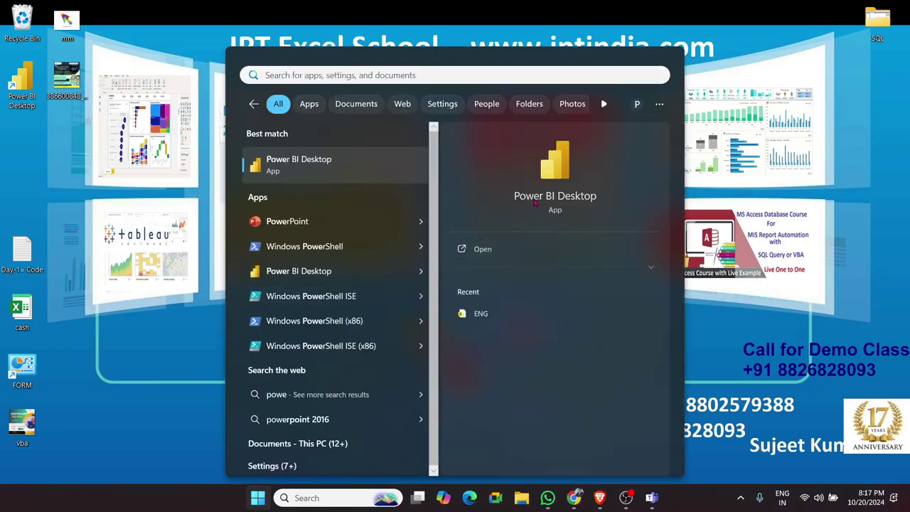
key(Escape)
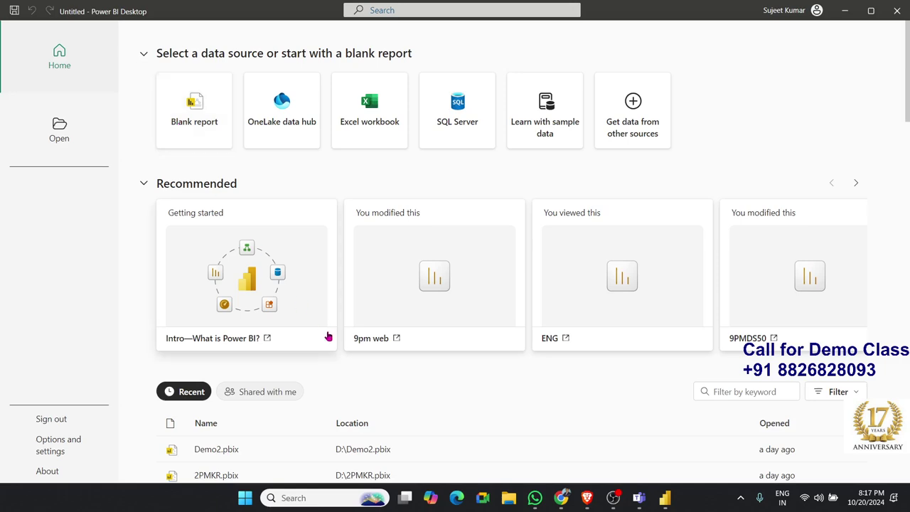
scroll(326, 335, down, 6)
scroll(328, 336, down, 2)
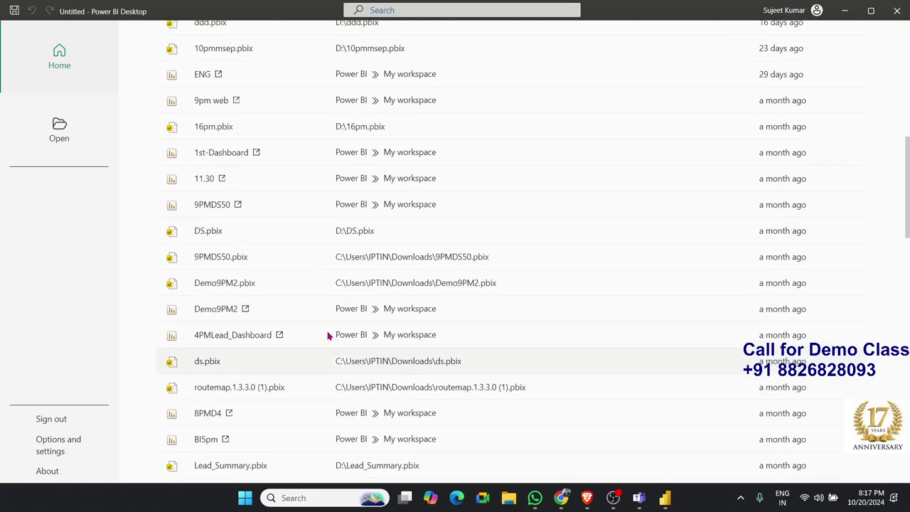
scroll(327, 336, up, 7)
scroll(328, 336, up, 1)
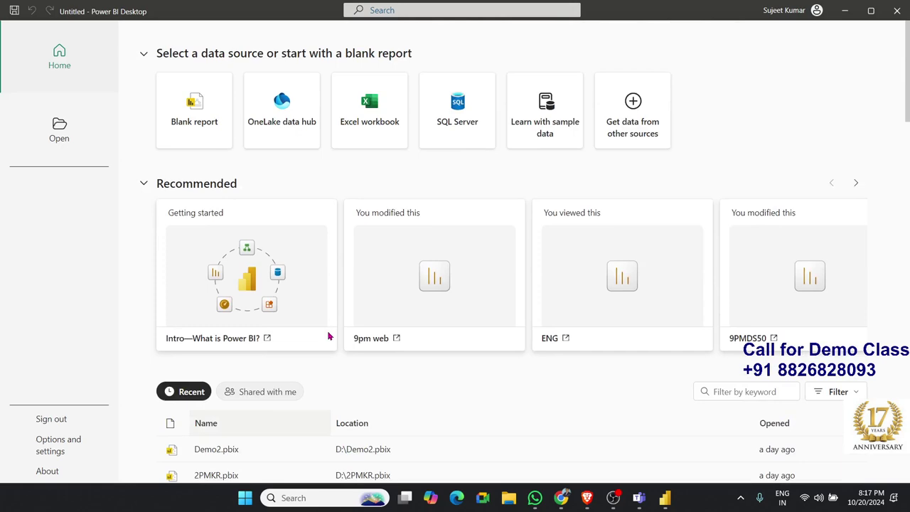
Create a Blank report from the start screen, leaving an empty Page 1 canvas.
scroll(306, 368, down, 1)
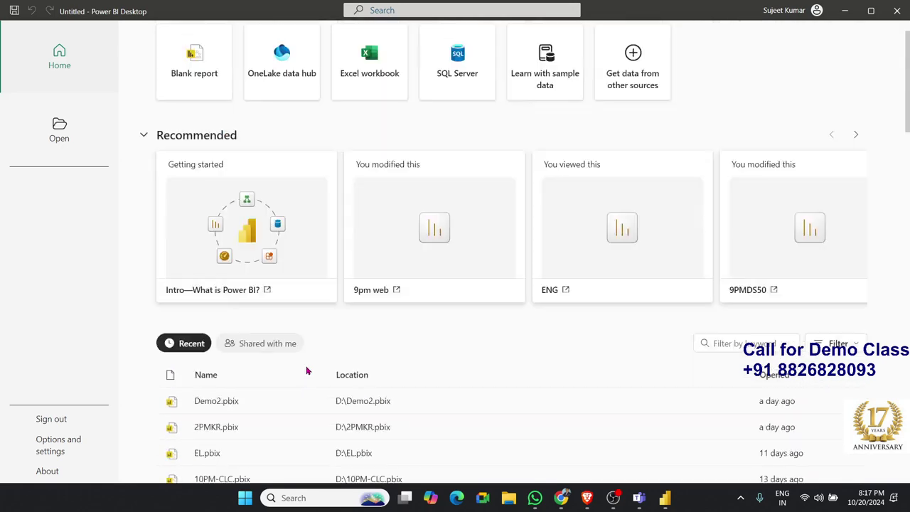
scroll(306, 370, up, 1)
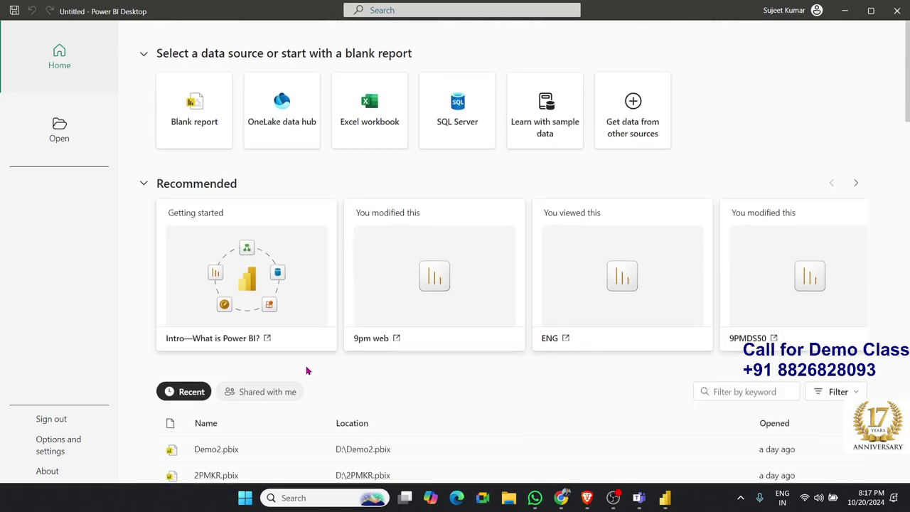
click(192, 135)
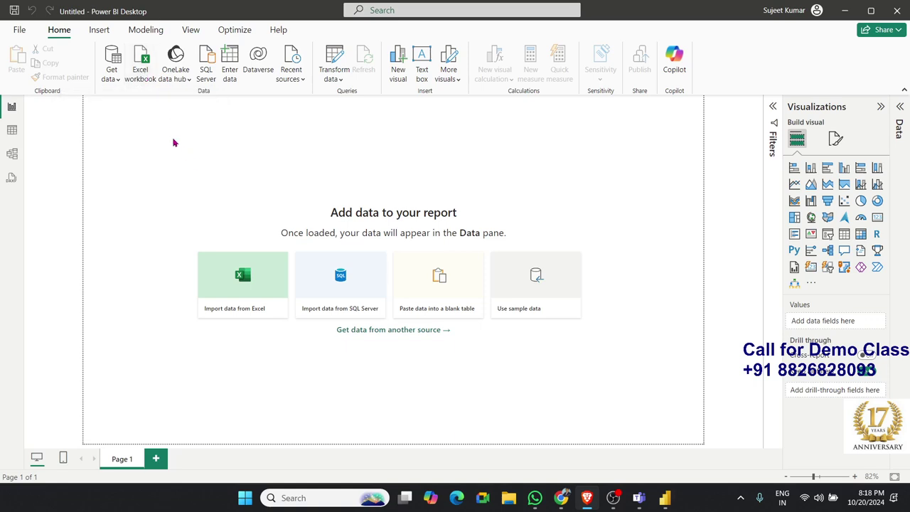
mouse_move(172, 137)
mouse_down()
mouse_move(536, 349)
mouse_move(626, 369)
mouse_up()
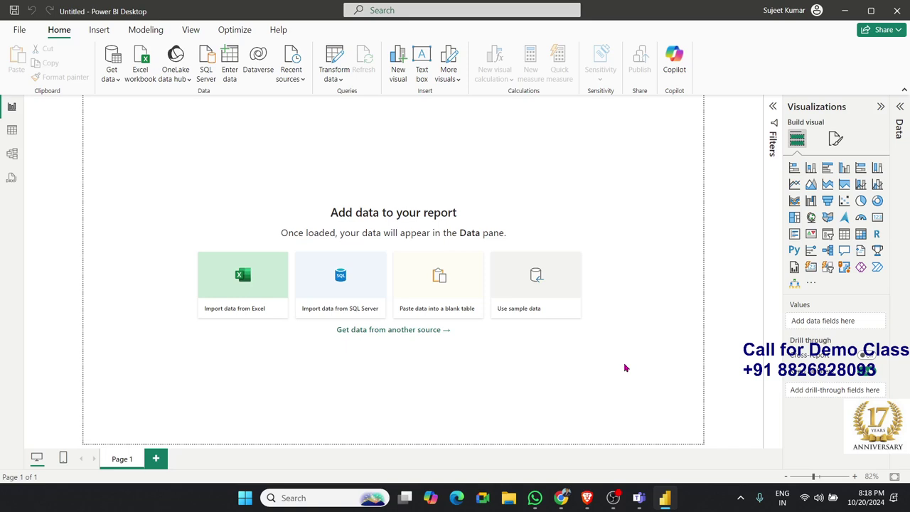
click(250, 318)
click(116, 80)
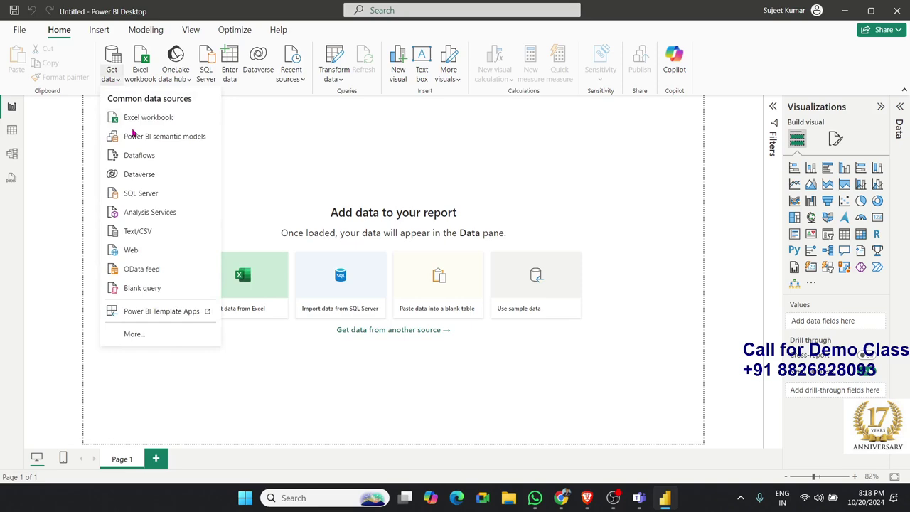
click(160, 338)
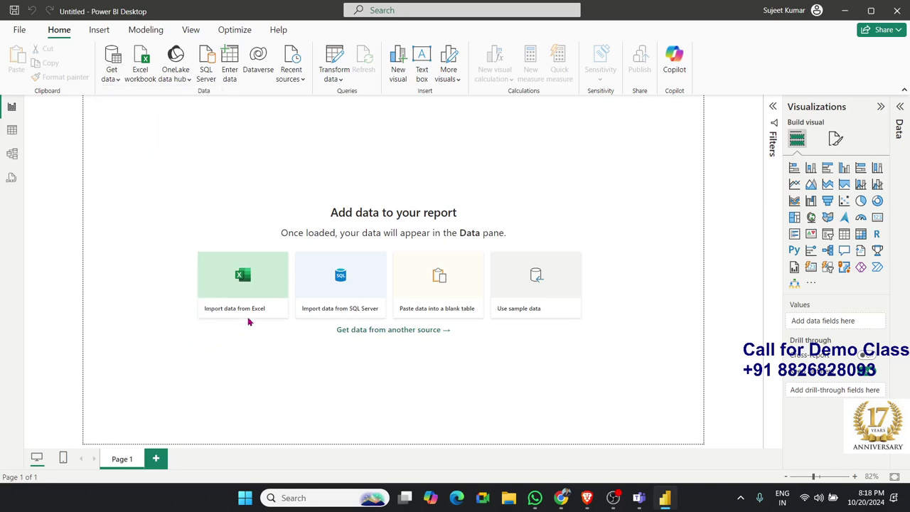
mouse_move(632, 133)
mouse_down()
mouse_move(643, 329)
mouse_move(638, 125)
mouse_up()
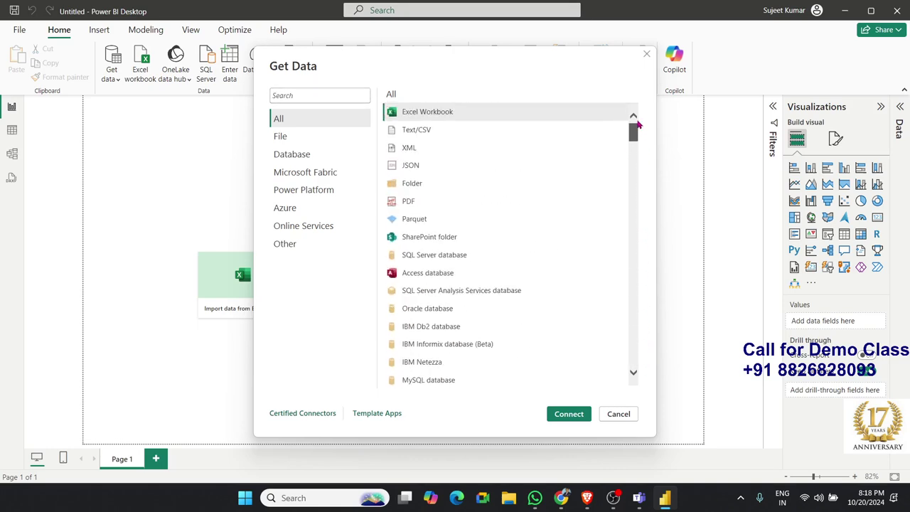
click(617, 413)
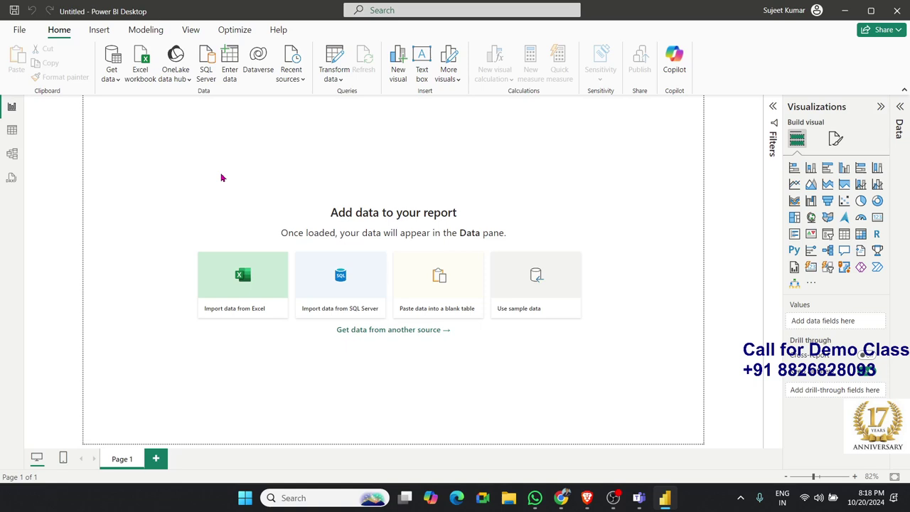
Start an Excel workbook import and select Data-Profile in the Data folder on drive D.
click(245, 280)
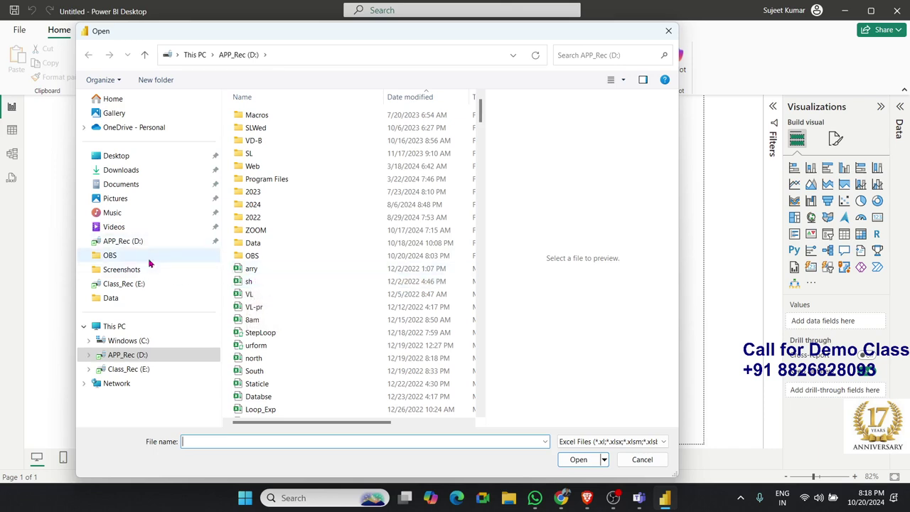
click(139, 297)
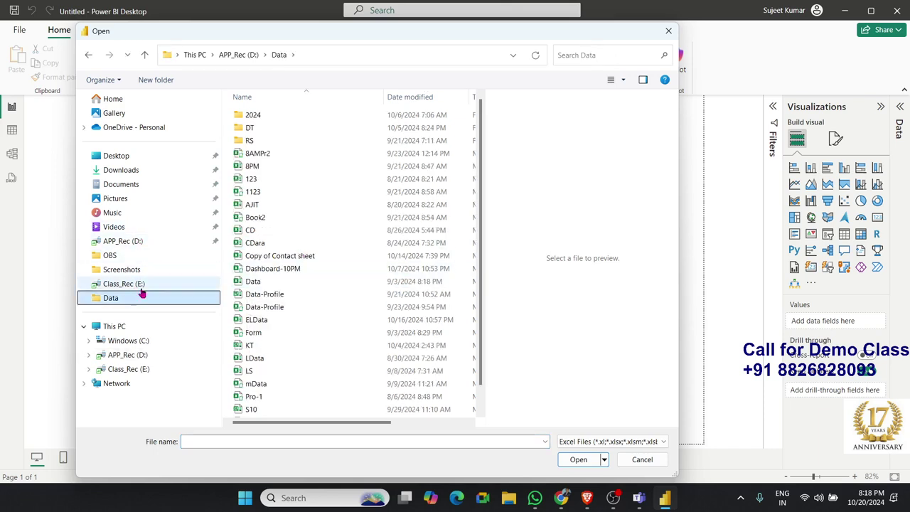
click(262, 296)
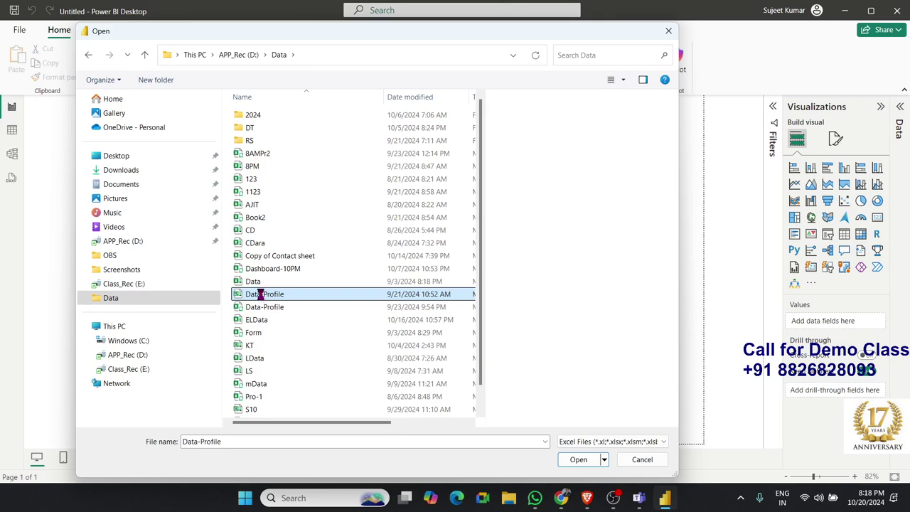
right_click(263, 298)
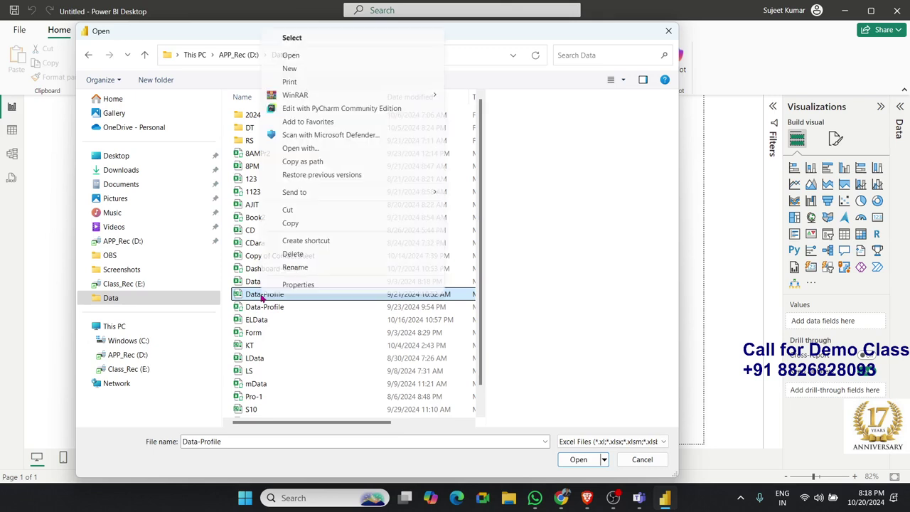
Open Data-Profile in Excel and select the header row and a block of the sales table.
click(299, 57)
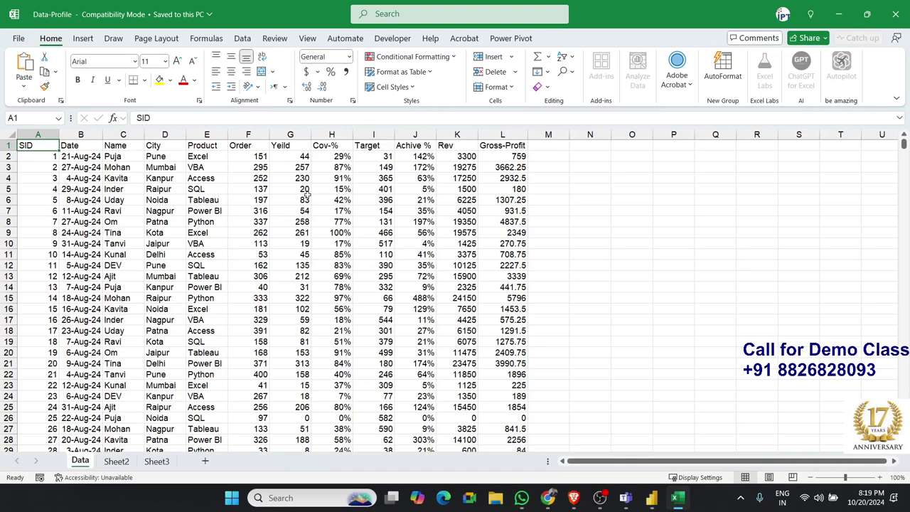
click(9, 145)
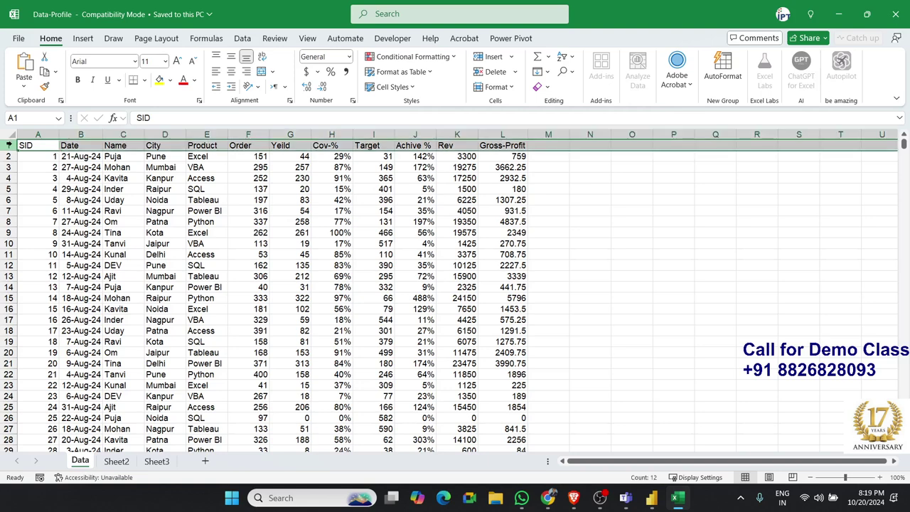
click(168, 178)
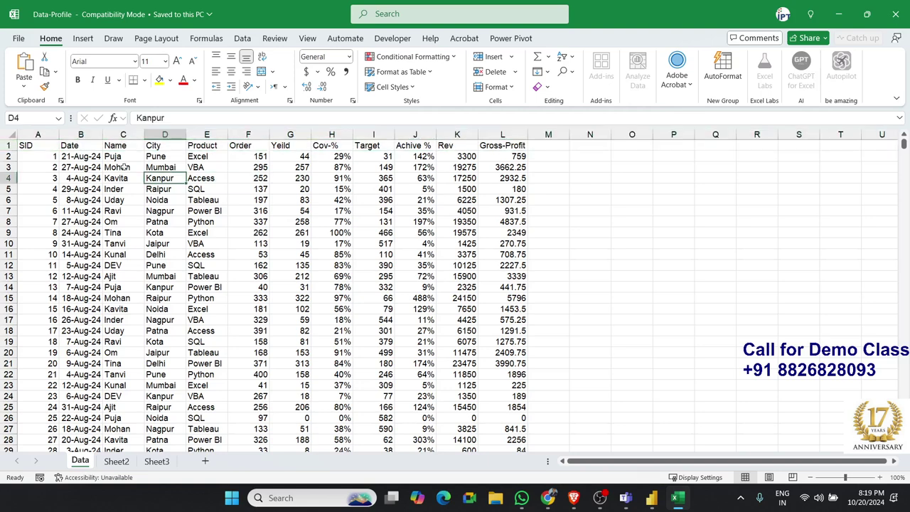
mouse_move(54, 147)
mouse_down()
mouse_move(252, 171)
mouse_move(531, 353)
mouse_up()
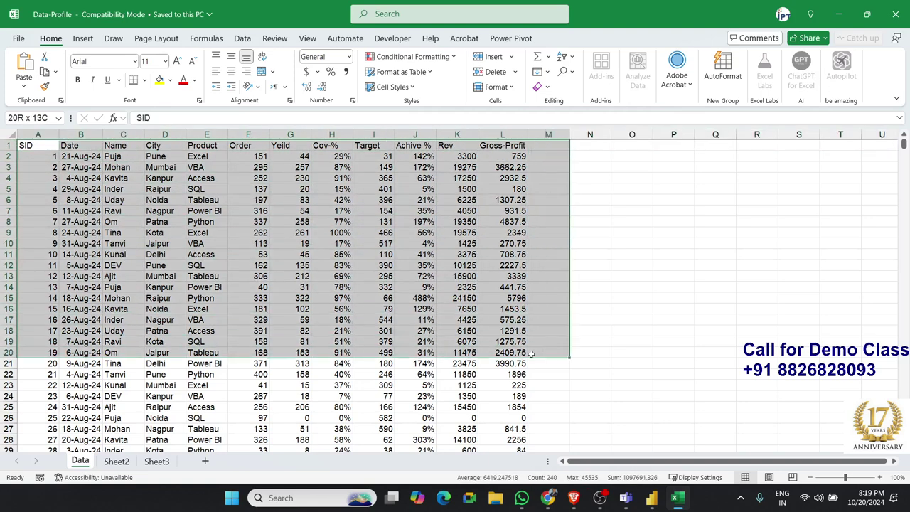
click(476, 286)
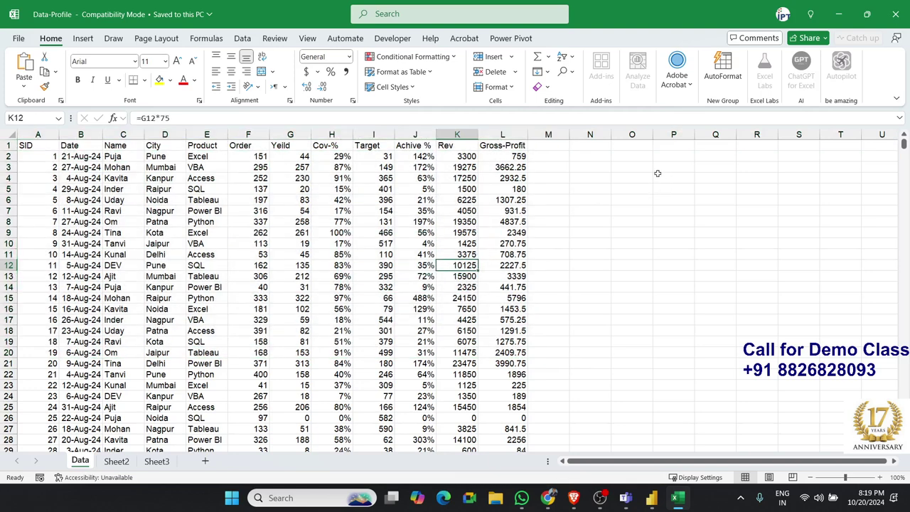
Select and clear several empty cell blocks beside the data, then leave Excel.
mouse_move(658, 176)
mouse_down()
mouse_move(779, 287)
mouse_move(853, 286)
mouse_up()
drag(796, 244, 812, 277)
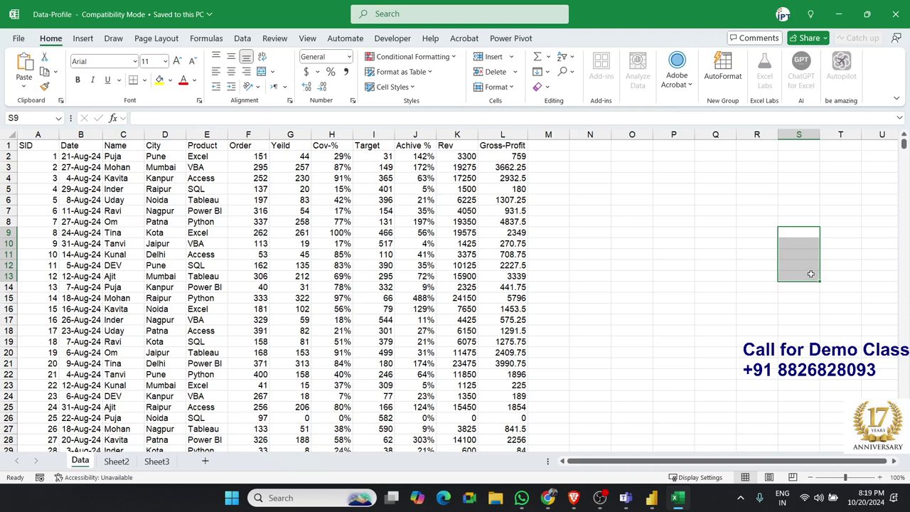
click(748, 240)
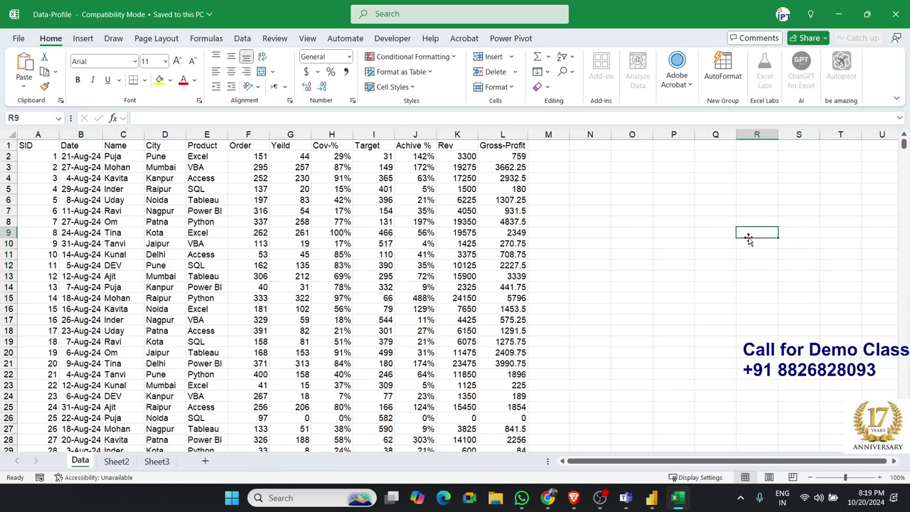
drag(675, 187, 803, 298)
click(732, 233)
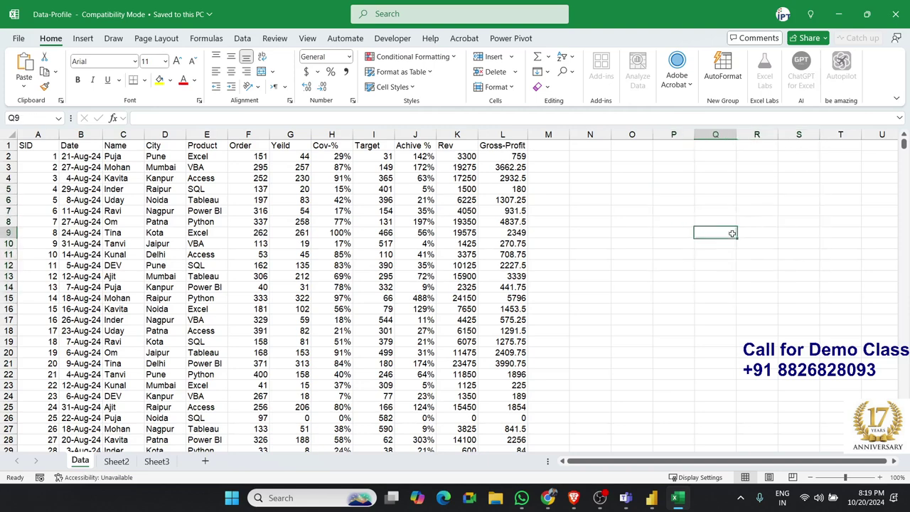
drag(715, 211, 898, 342)
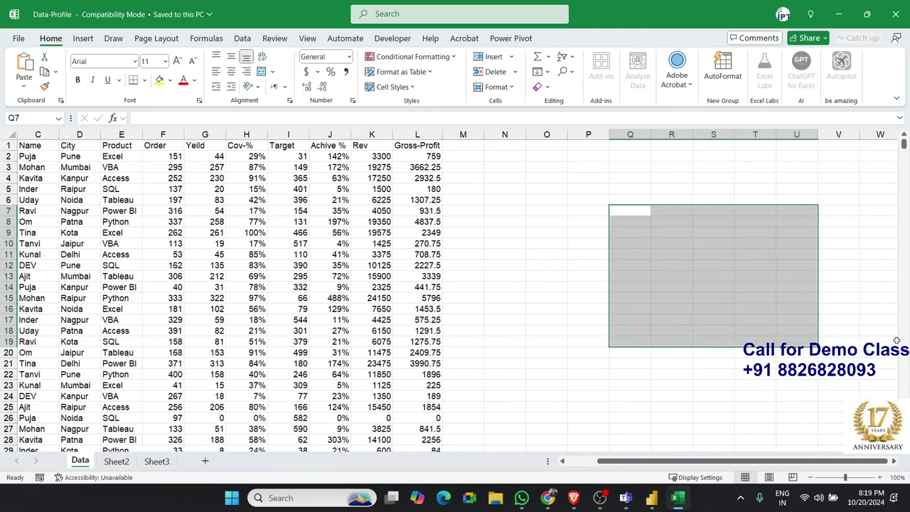
click(738, 258)
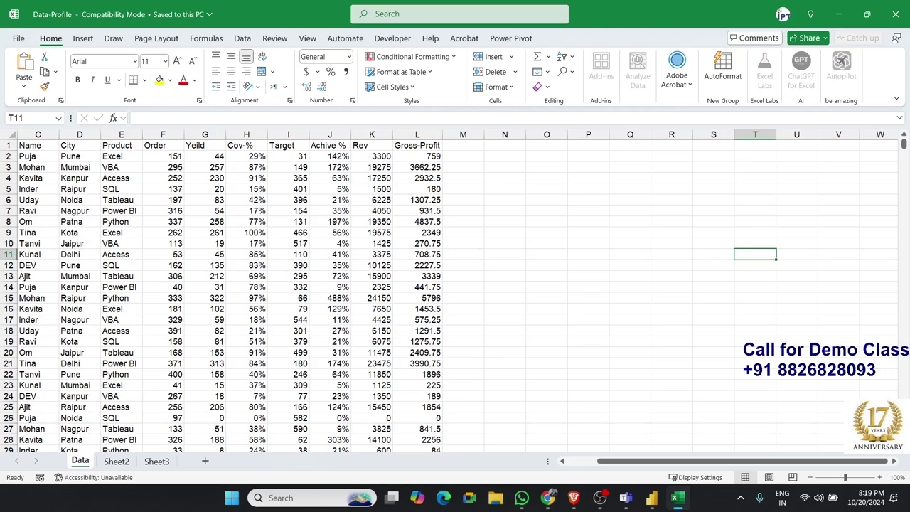
click(522, 498)
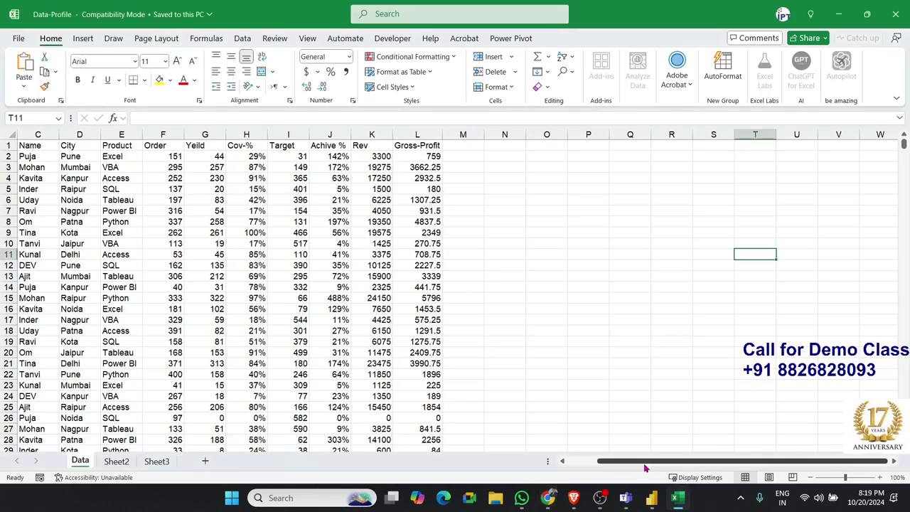
Back in Power BI, open Data-Profile so Navigator lists Data, Sheet2 and Sheet3.
click(652, 497)
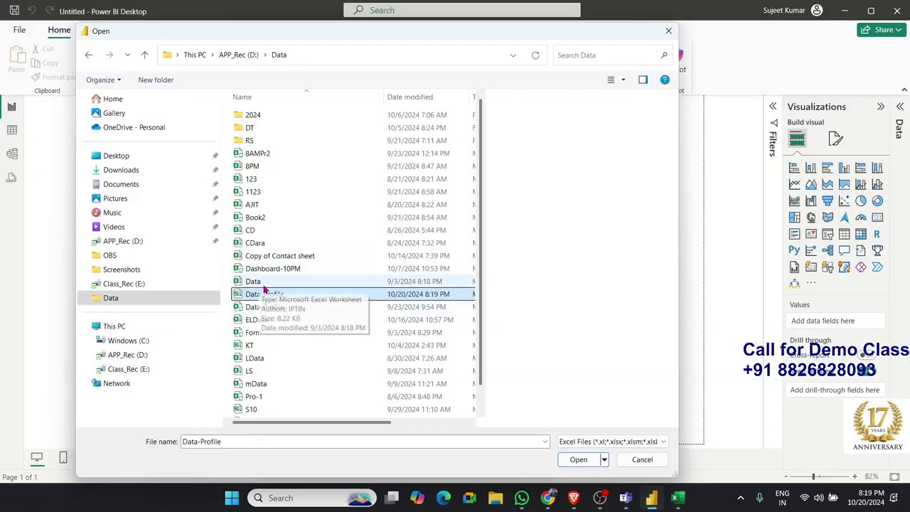
click(578, 460)
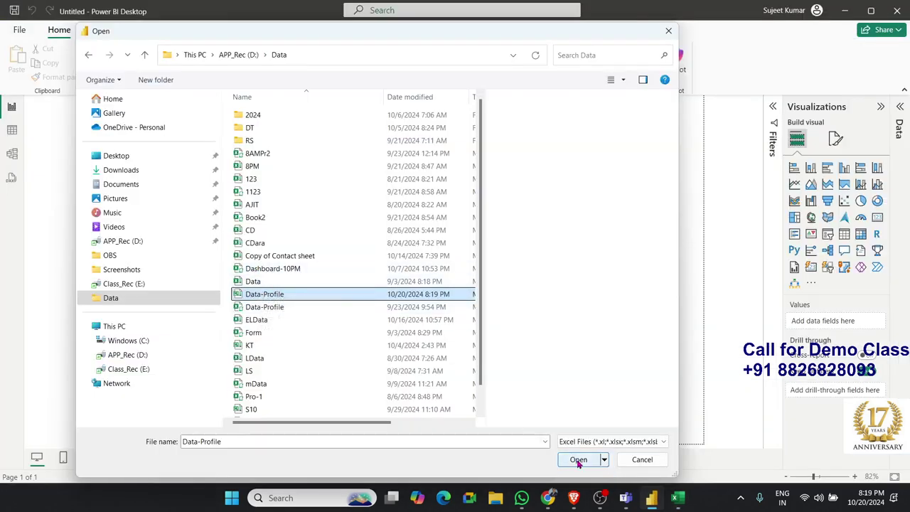
click(570, 462)
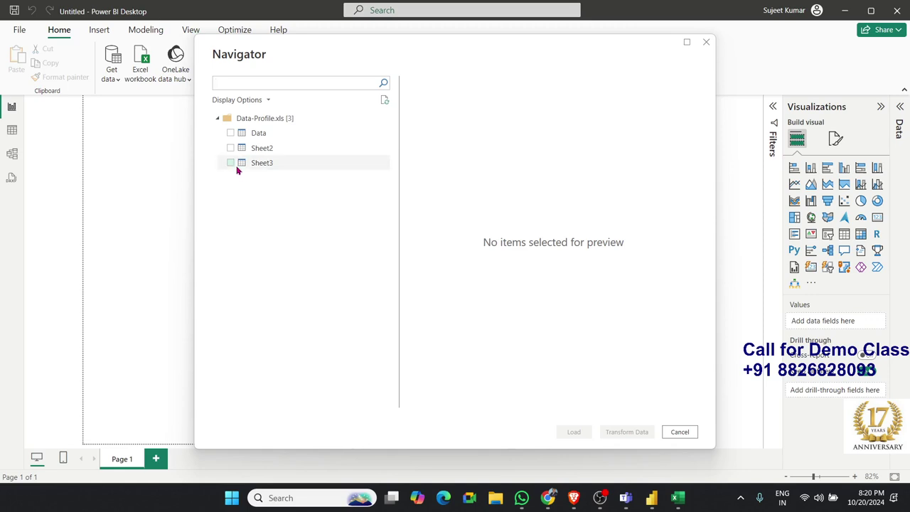
Tick the Data sheet in Navigator and load it into the report.
click(230, 133)
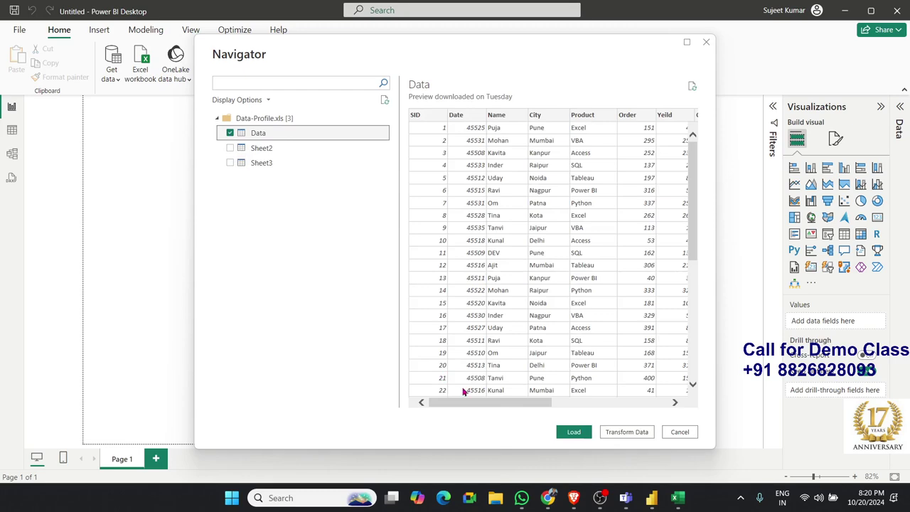
mouse_move(510, 411)
mouse_down()
mouse_move(647, 420)
mouse_move(569, 434)
mouse_up()
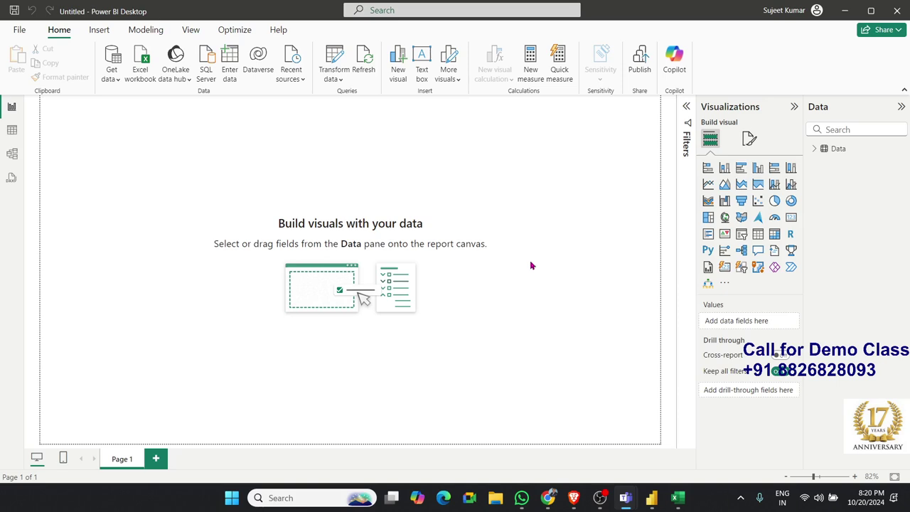
Expand the Data table's fields, then switch to Table view showing its 1,762 rows.
click(839, 151)
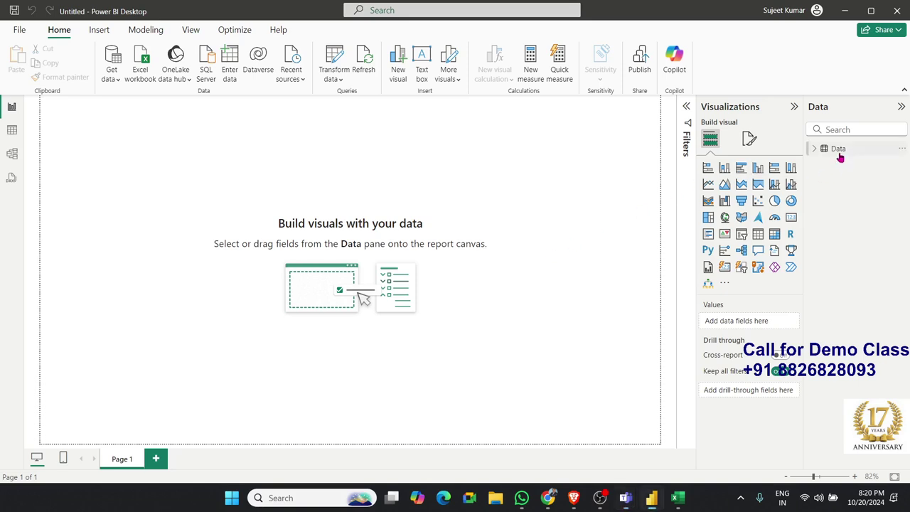
click(815, 150)
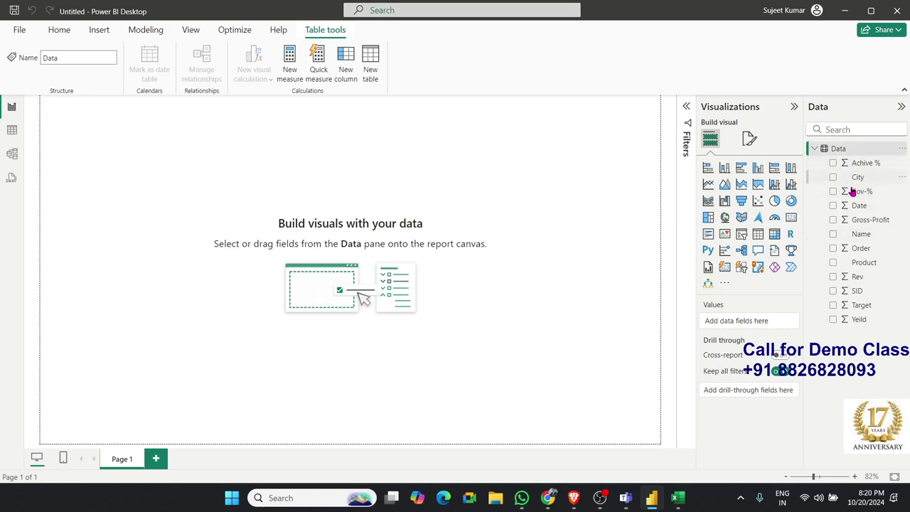
click(554, 240)
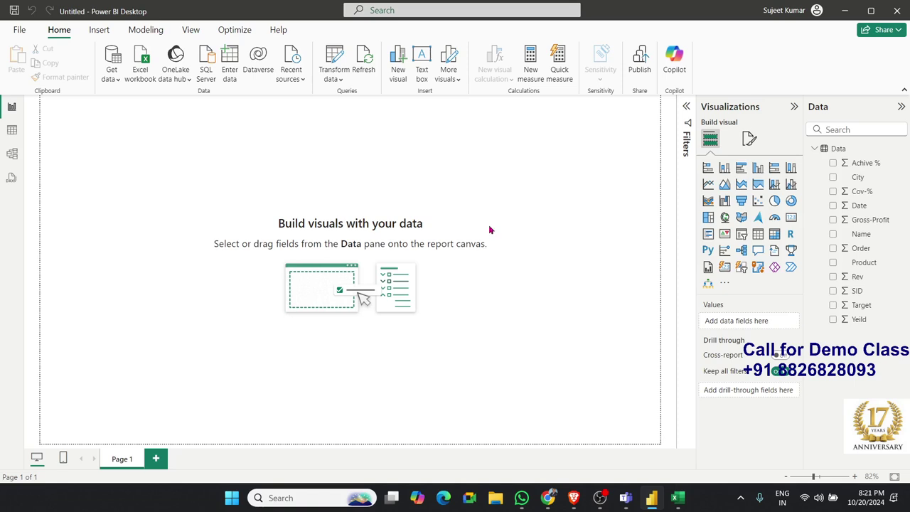
click(11, 130)
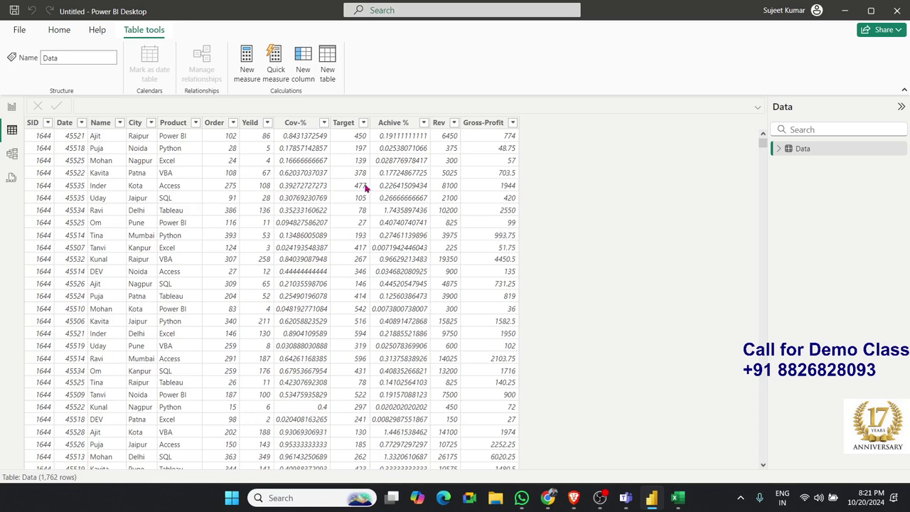
Format the Cov-% column as a two-decimal percentage.
click(281, 126)
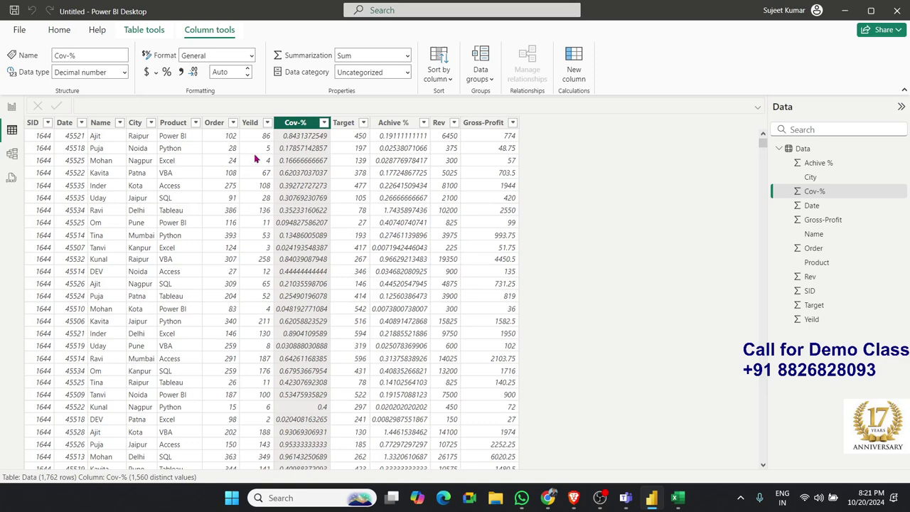
click(168, 74)
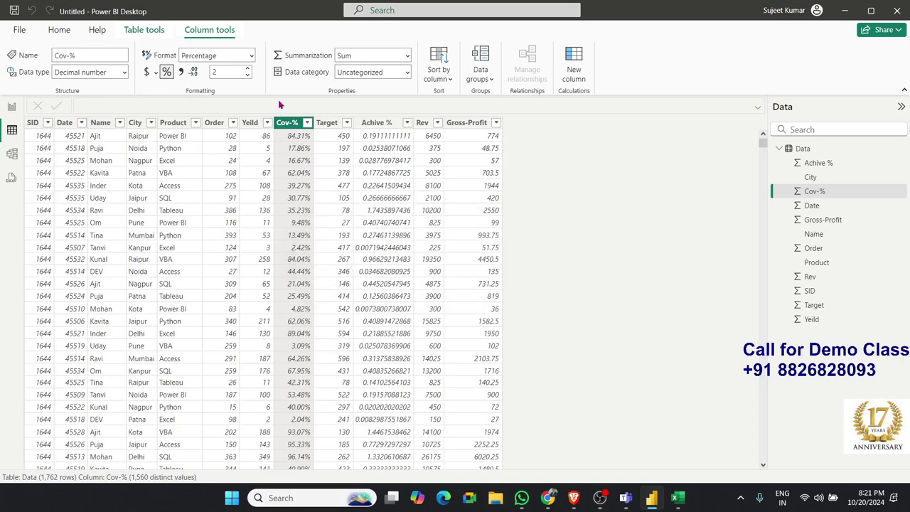
click(168, 74)
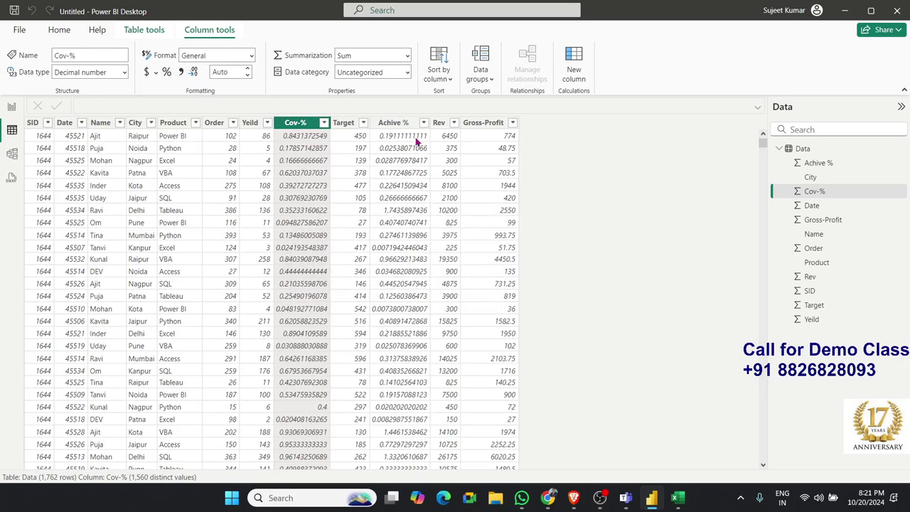
click(167, 74)
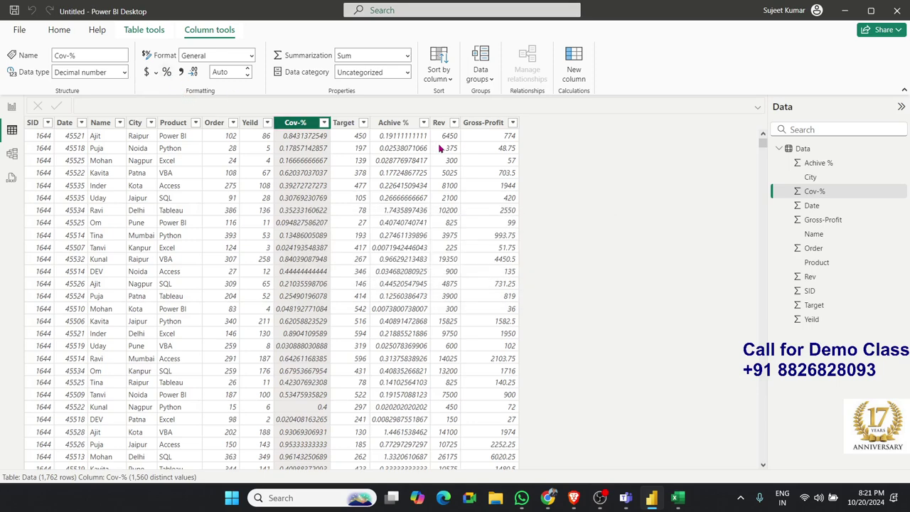
Format the Achive % column as a two-decimal percentage and return to Report view.
click(386, 126)
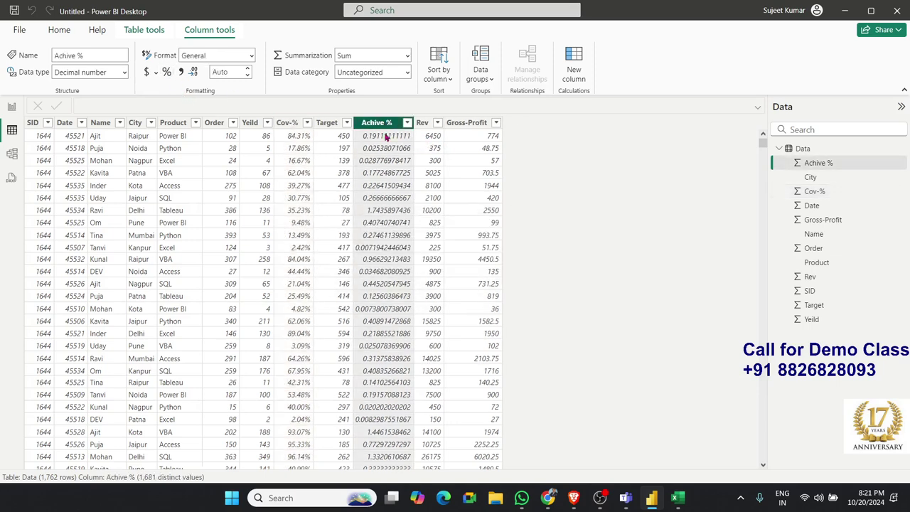
click(167, 74)
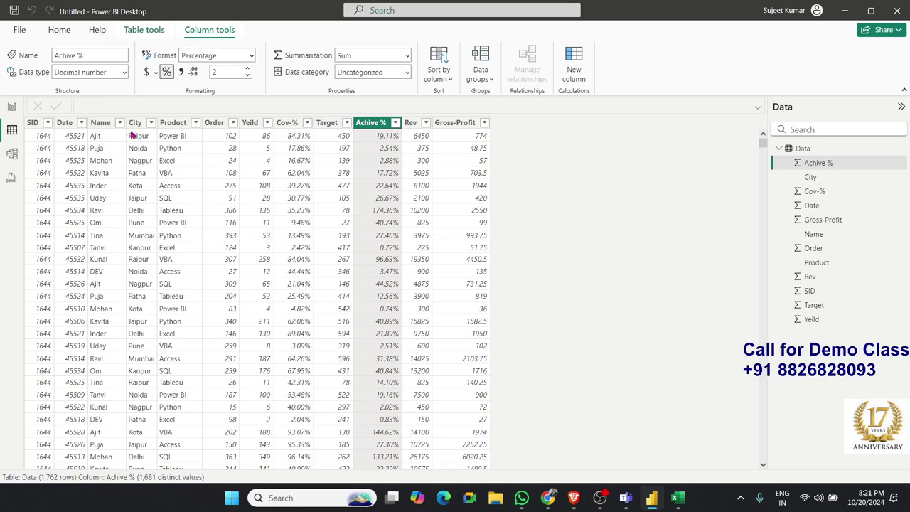
click(11, 107)
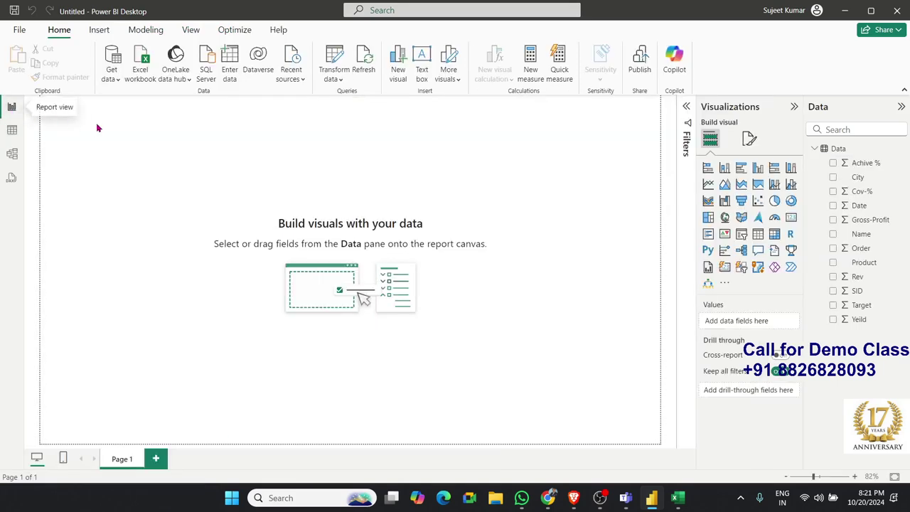
Add a gauge visual to Page 1 and shrink it to a smaller size.
drag(99, 122, 536, 404)
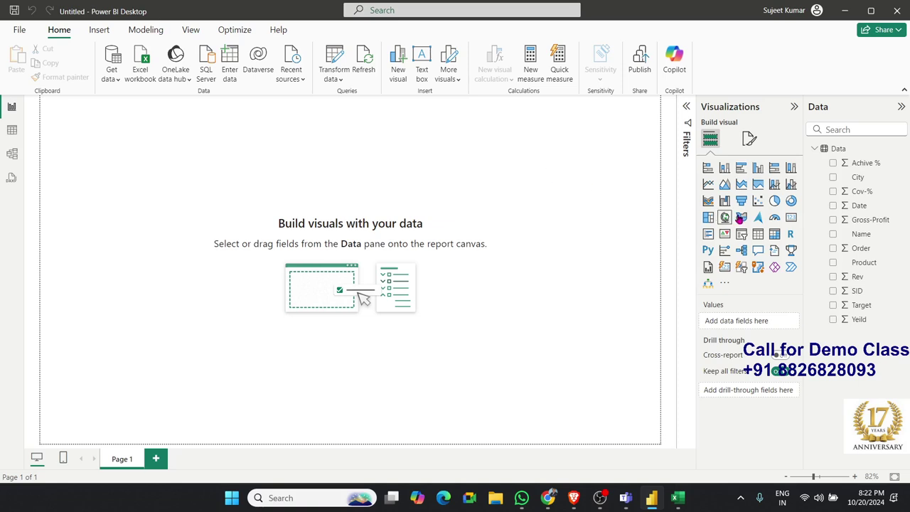
click(774, 219)
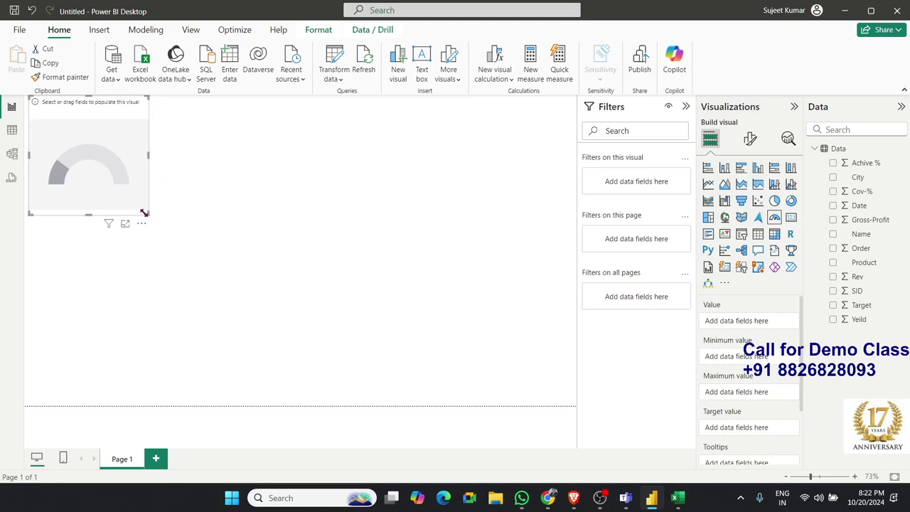
drag(148, 213, 128, 165)
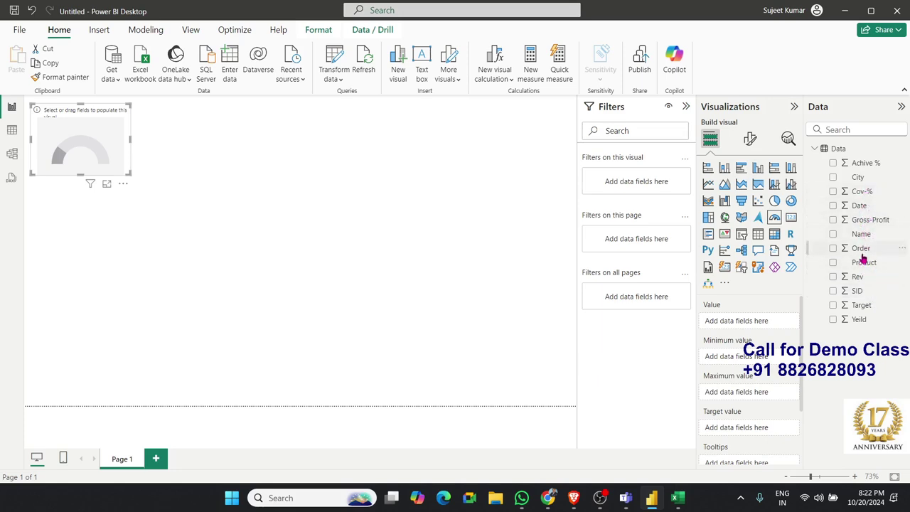
Make the gauge show Sum of Yeild, with Sum of Target as the maximum value.
mouse_move(861, 248)
mouse_down()
mouse_move(269, 231)
mouse_move(861, 249)
mouse_up()
drag(869, 322, 59, 158)
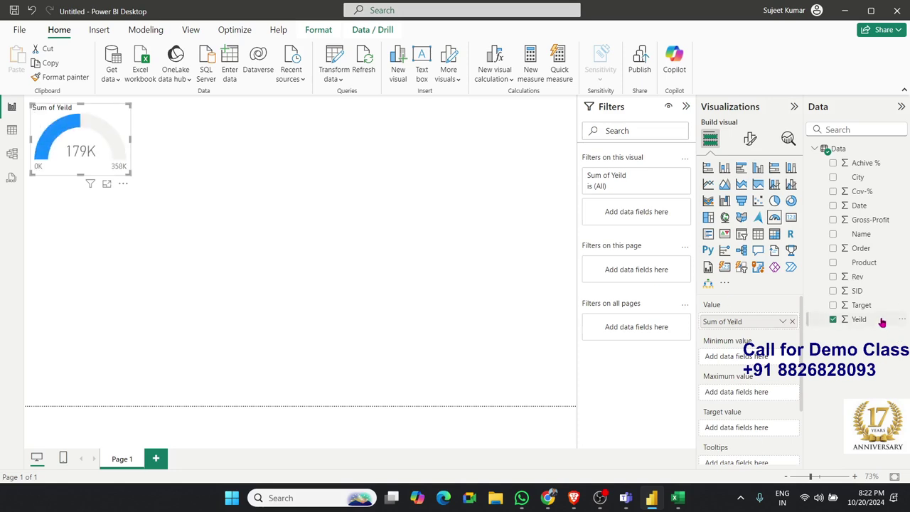
mouse_move(863, 306)
mouse_down()
mouse_move(874, 321)
mouse_move(760, 400)
mouse_move(748, 393)
mouse_up()
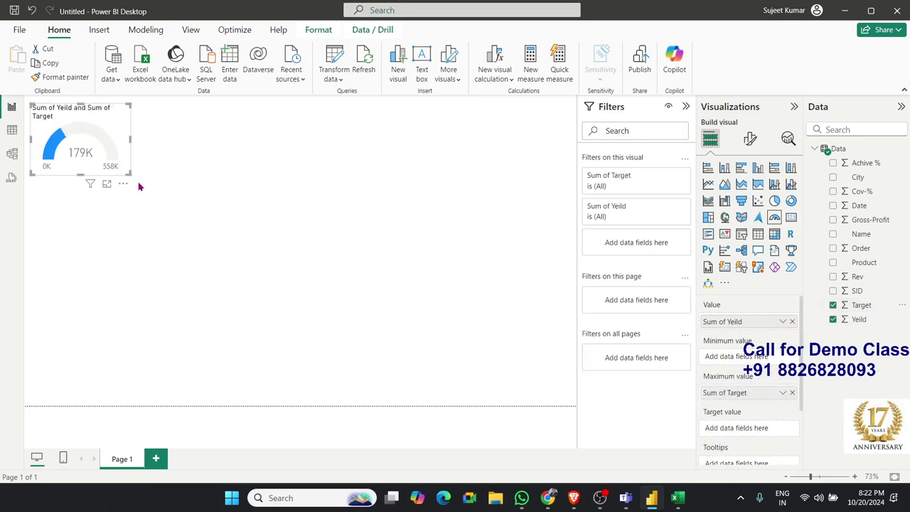
click(170, 175)
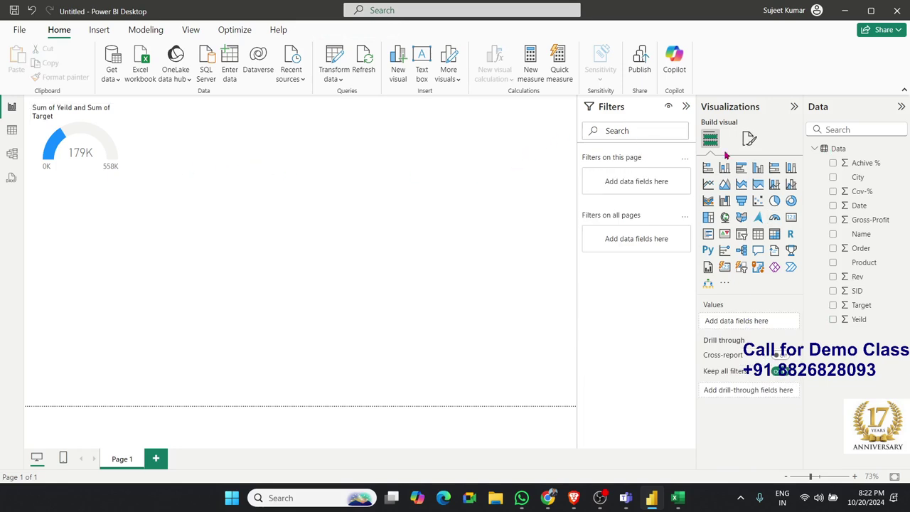
Add a second gauge at the top right showing Sum of Rev, then switch to Table view.
click(775, 217)
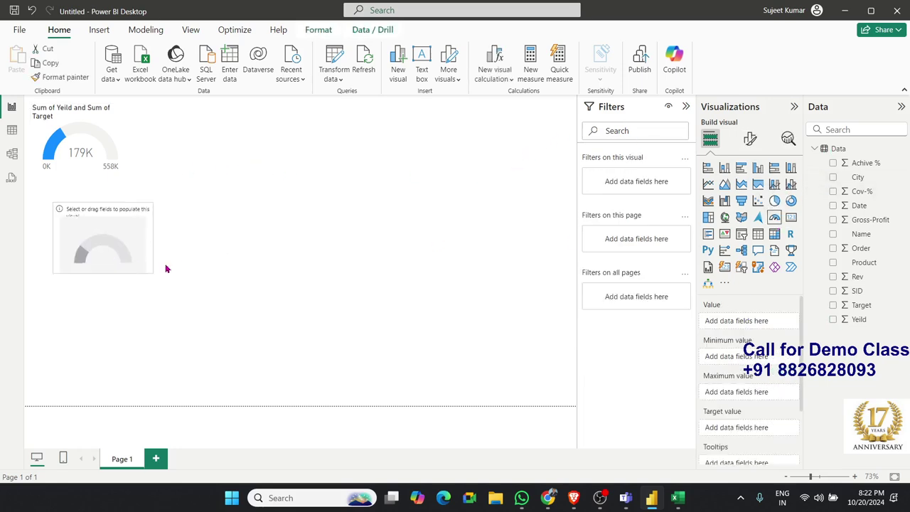
drag(90, 261, 536, 164)
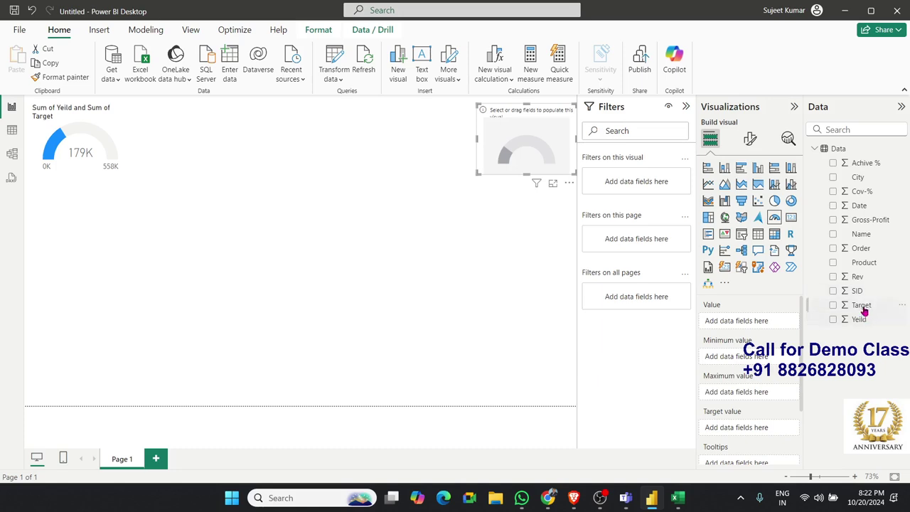
drag(858, 278, 544, 162)
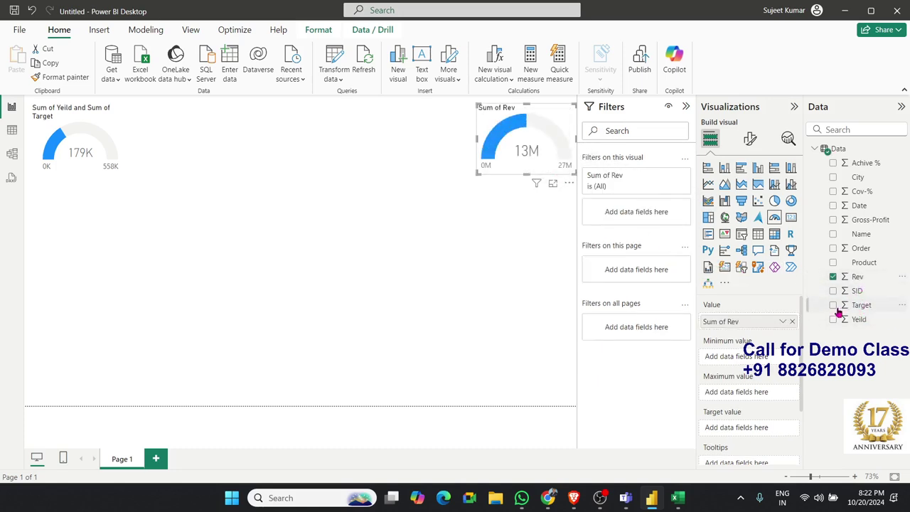
click(12, 129)
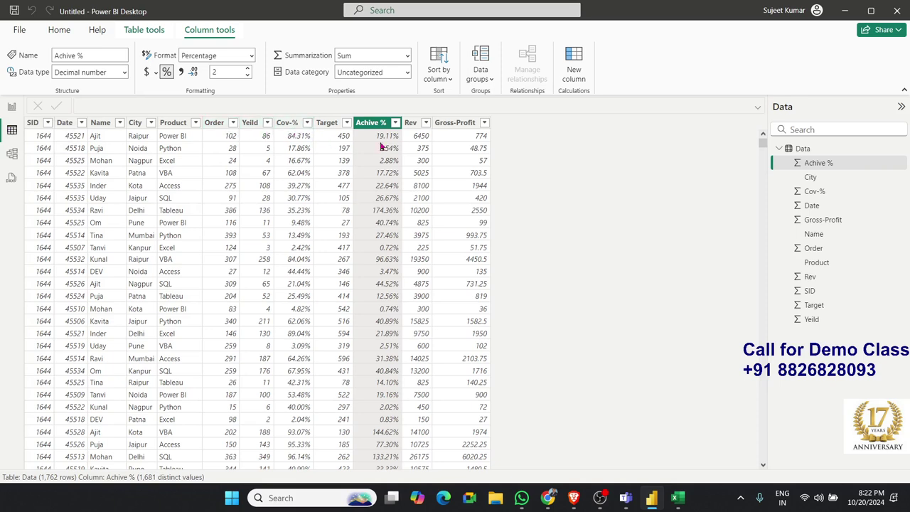
click(411, 124)
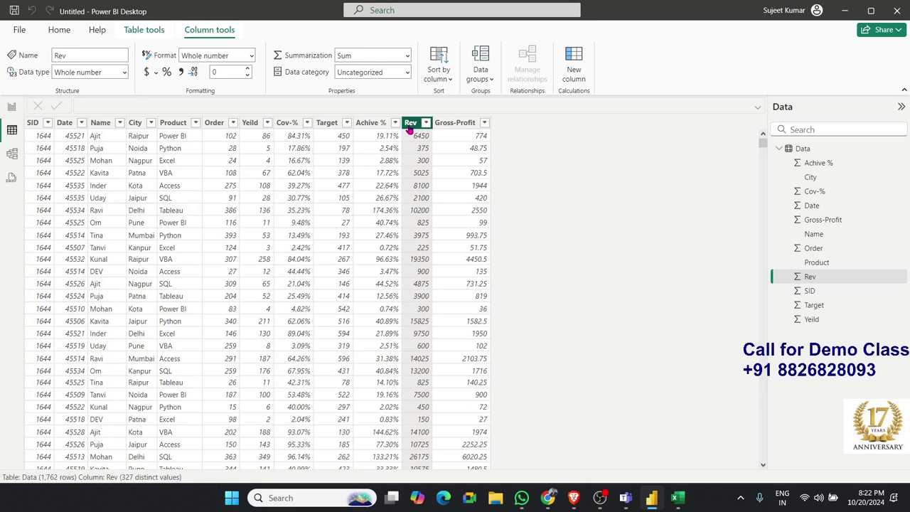
click(328, 124)
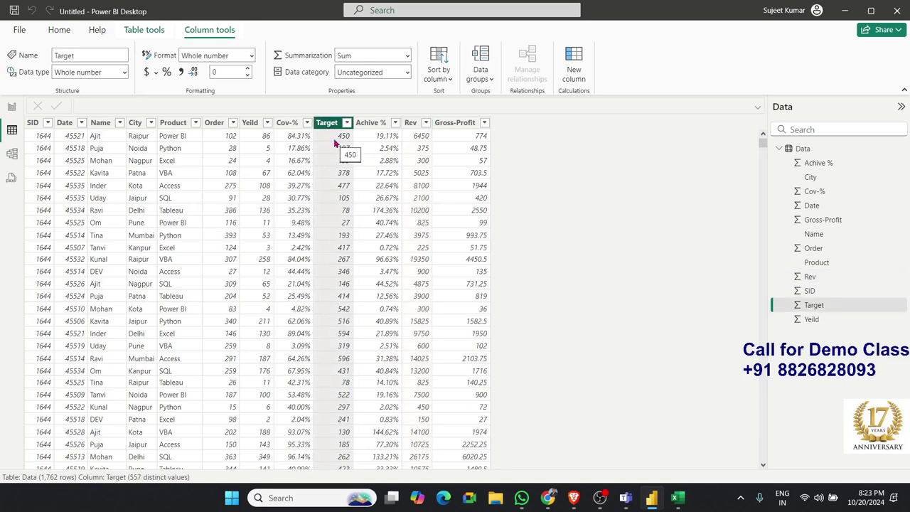
click(411, 123)
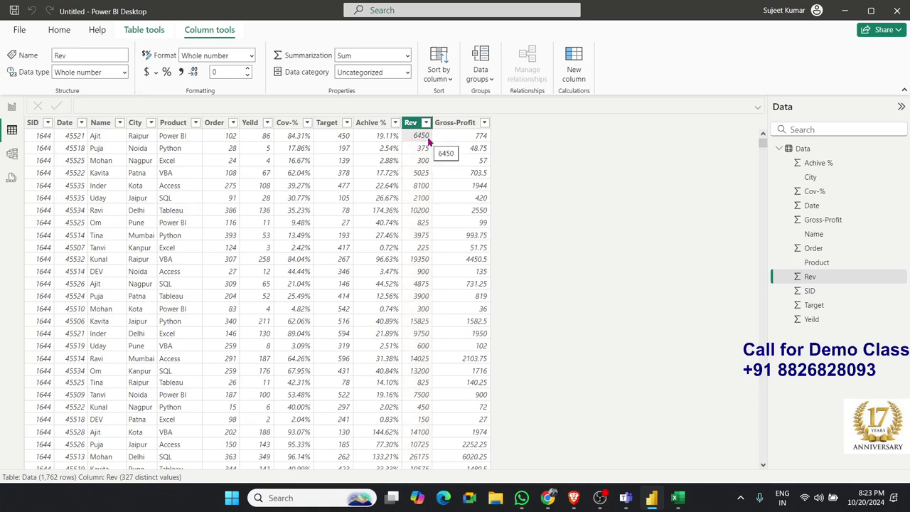
click(258, 139)
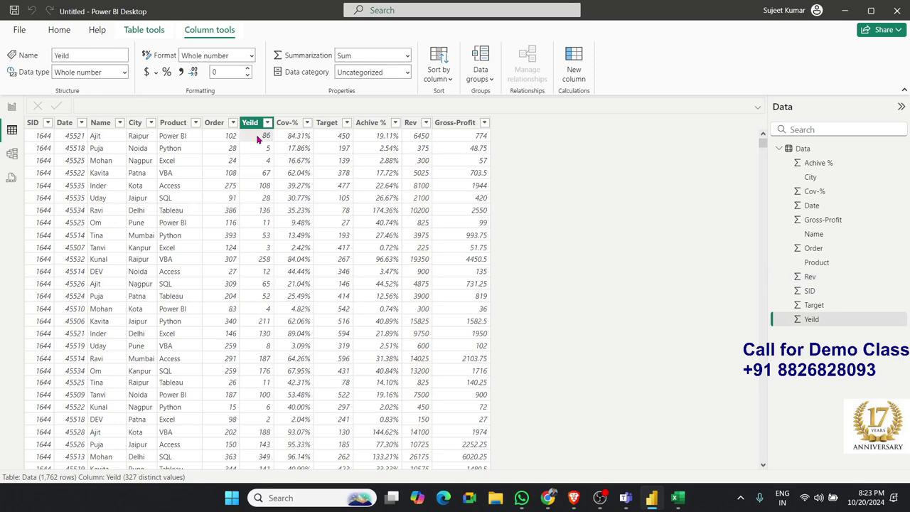
click(329, 140)
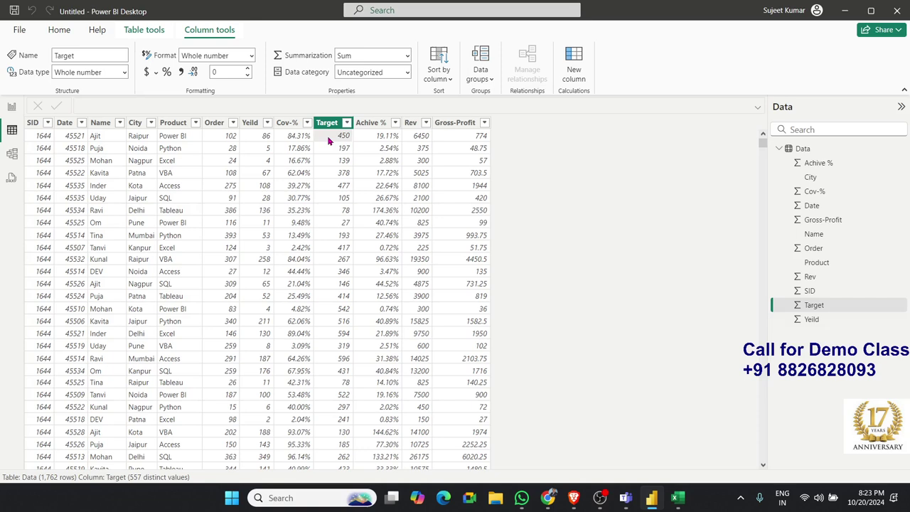
click(427, 141)
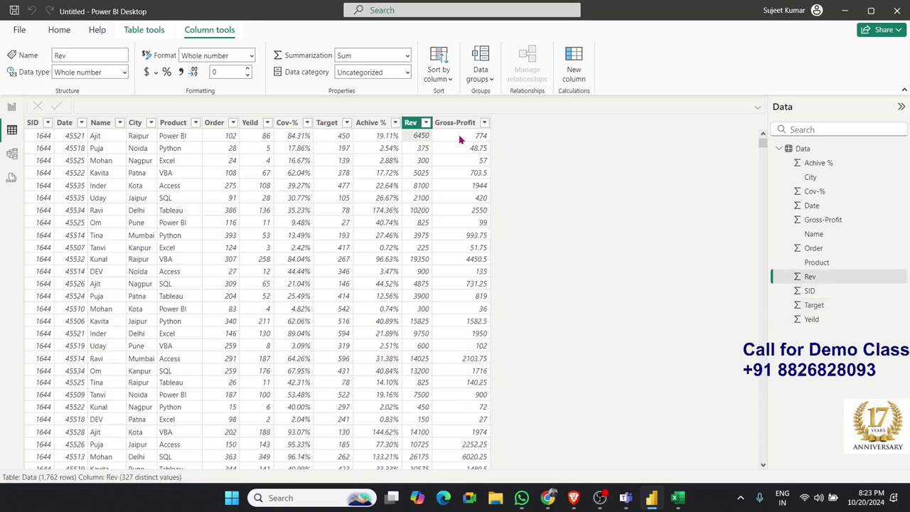
click(459, 139)
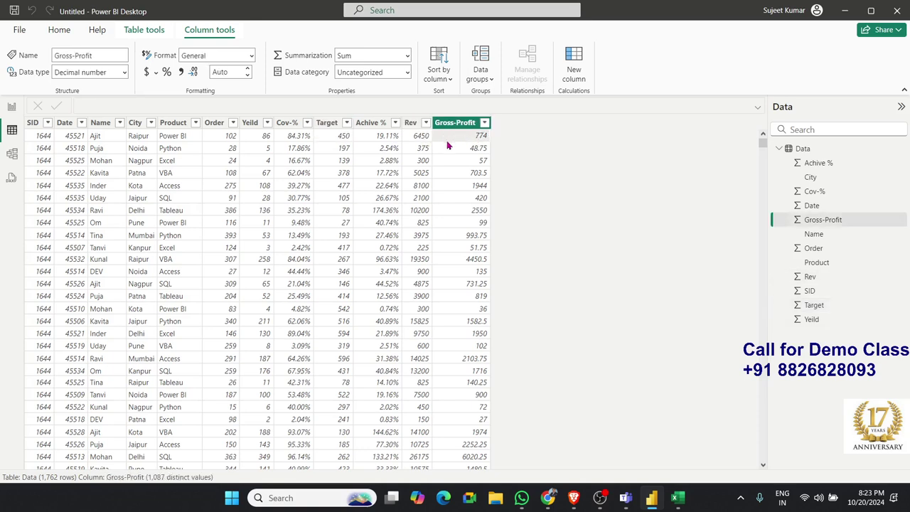
click(581, 82)
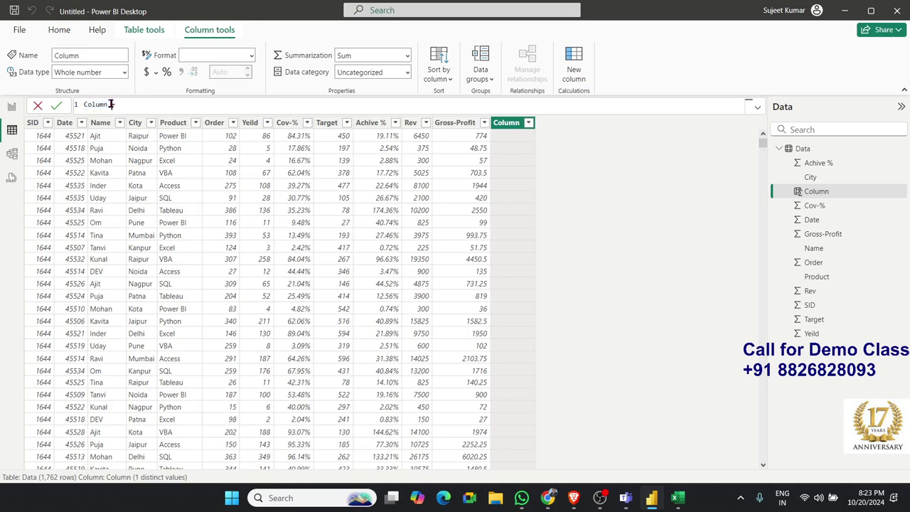
Define the new column as Rev_Target = Data[Rev]/Data[Yeild].
key(BackSpace)
text(REV)
text(ar)
text(get)
text(=)
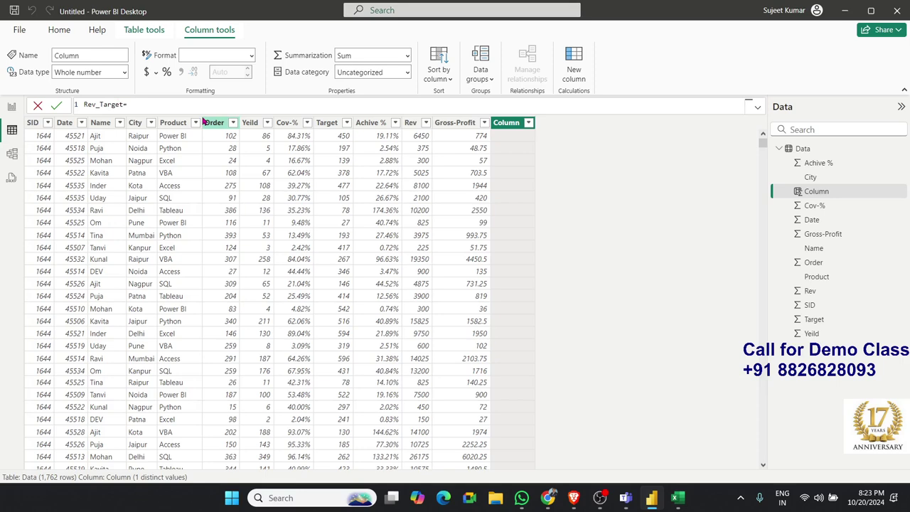
text(rev)
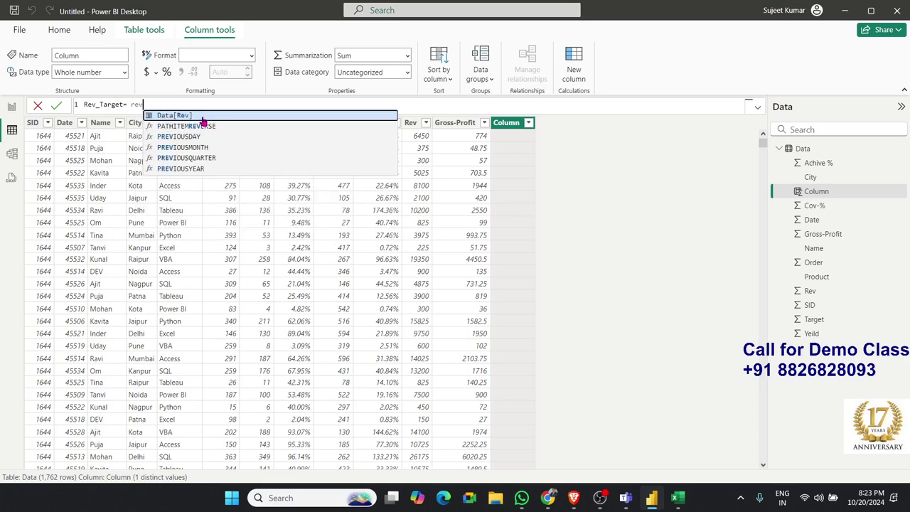
key(Tab)
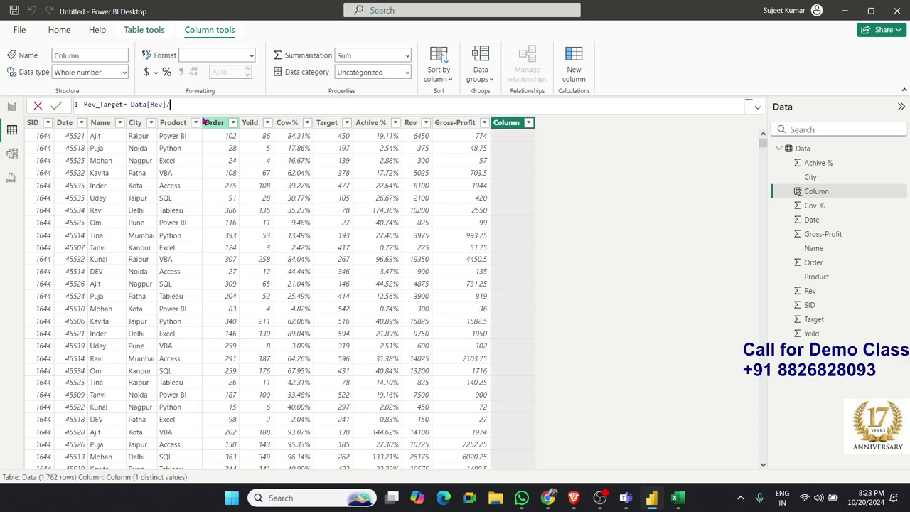
text(/yei)
click(202, 119)
key(Return)
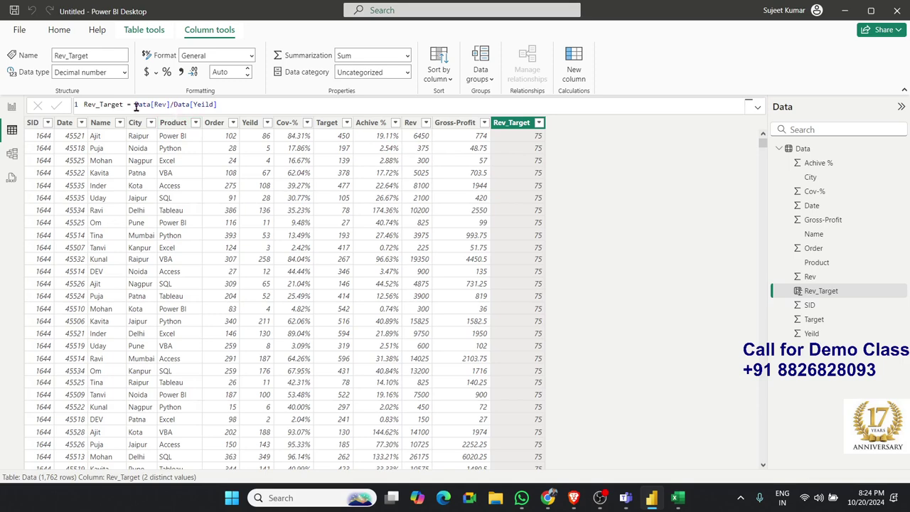
drag(134, 105, 219, 105)
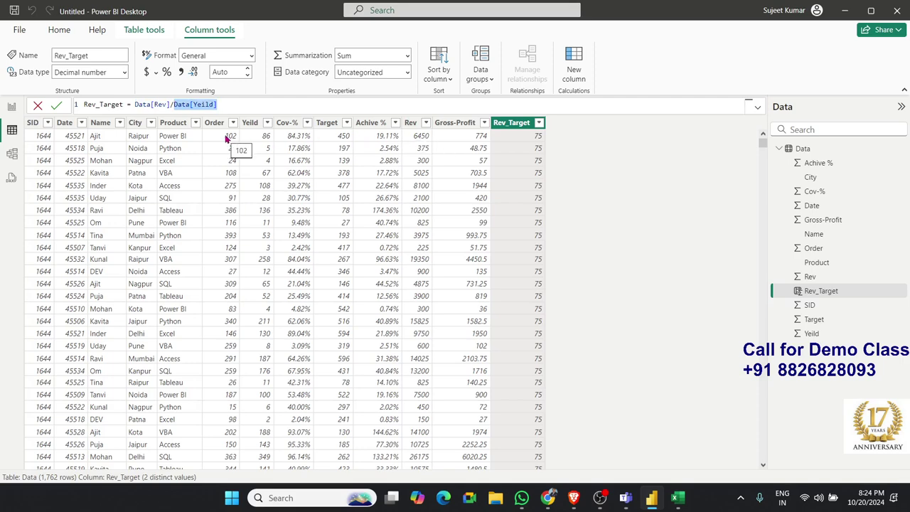
click(229, 142)
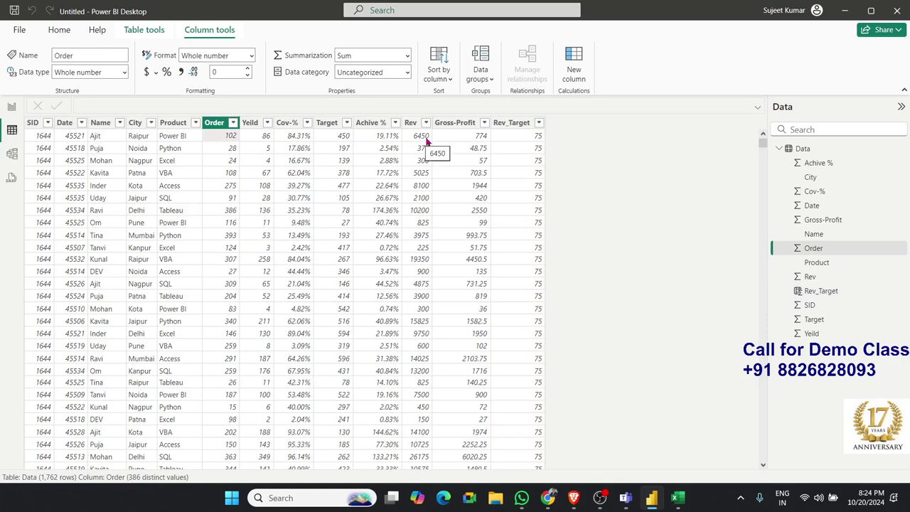
click(510, 144)
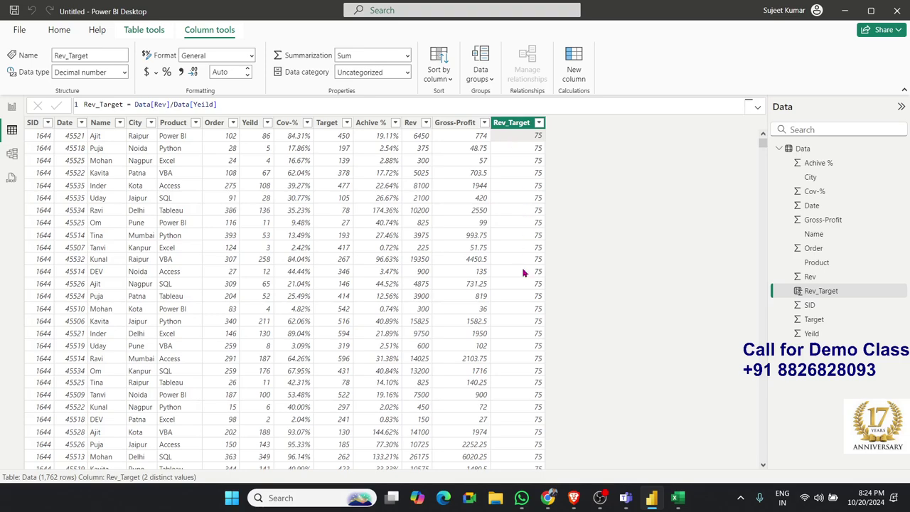
scroll(519, 299, down, 3)
scroll(519, 285, down, 2)
scroll(530, 151, down, 2)
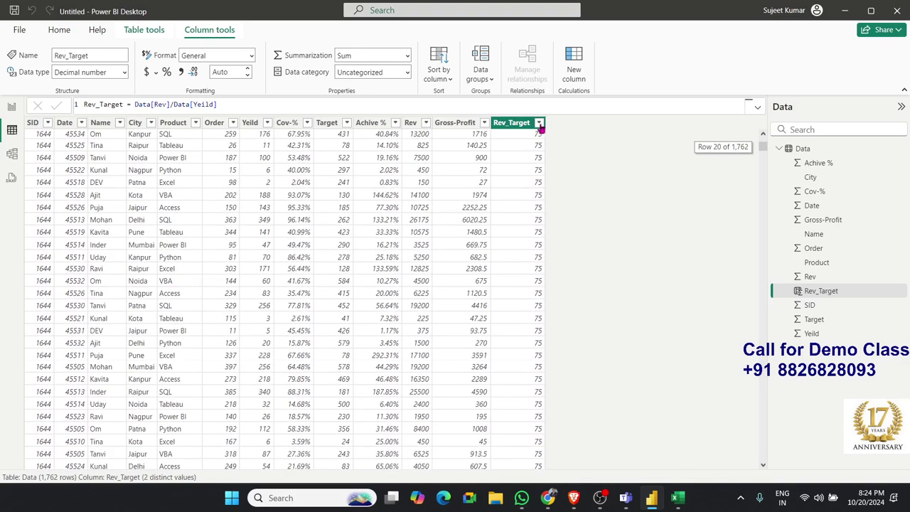
click(539, 122)
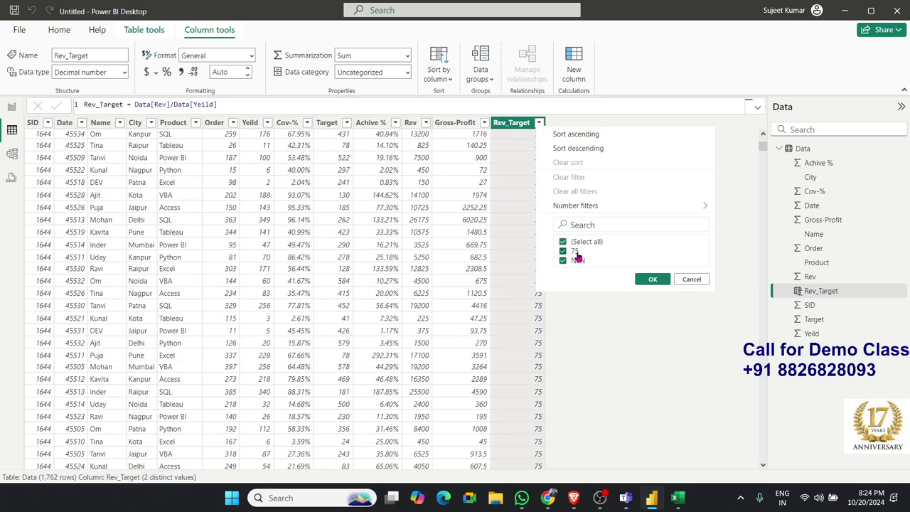
click(508, 166)
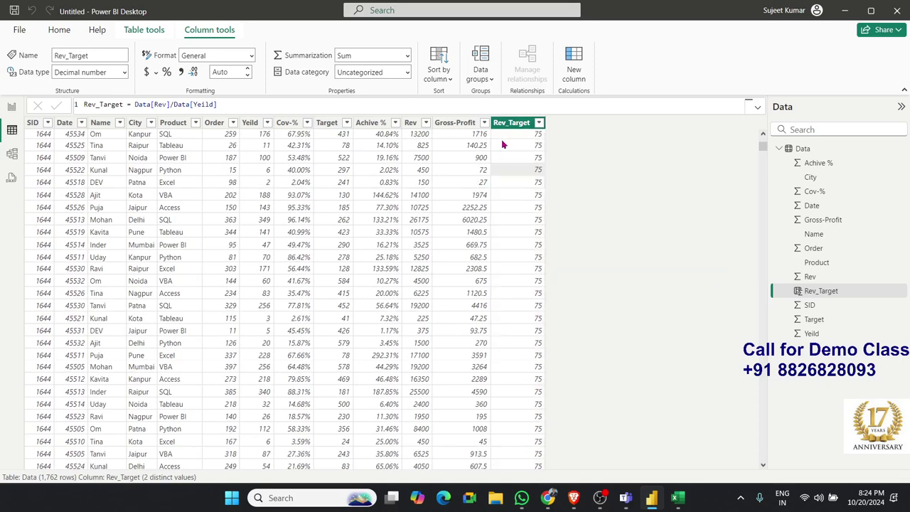
scroll(502, 163, up, 2)
scroll(501, 177, up, 3)
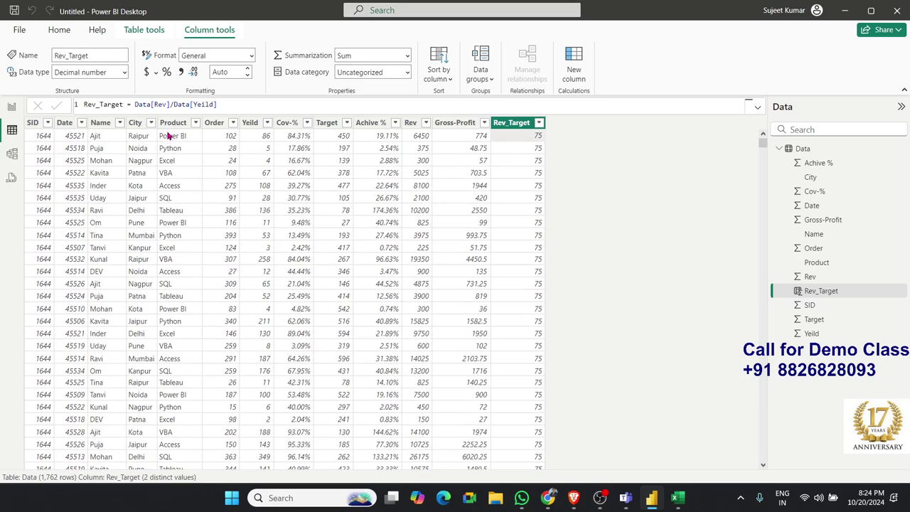
click(174, 105)
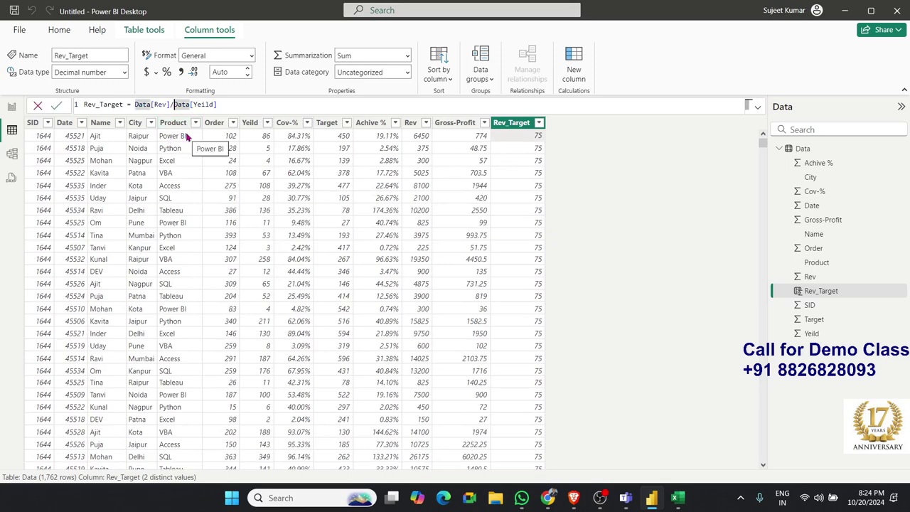
Remove the stray character from the Rev_Target formula and recommit it.
key(BackSpace)
text())
key(BackSpace)
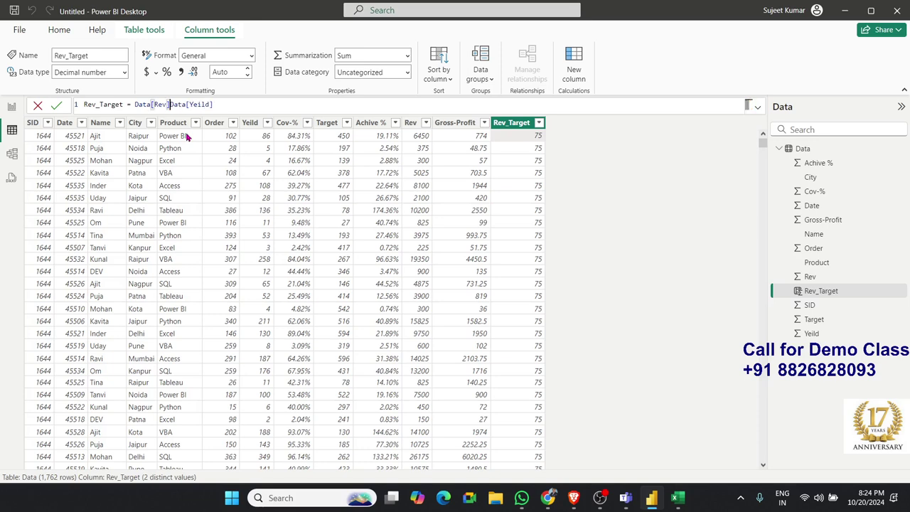
text(/)
key(Return)
Wrap Data[Rev]/Data[Yeild] in parentheses and multiply it by Data[Target].
click(134, 106)
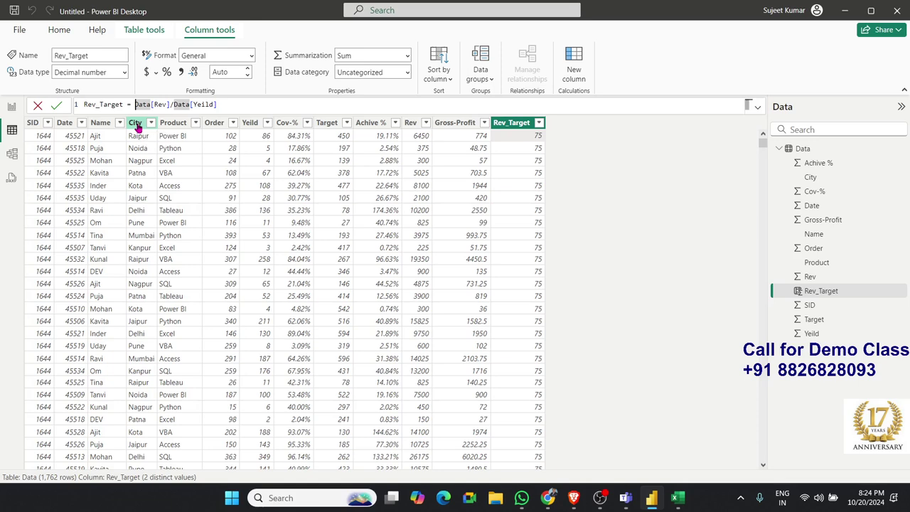
text(()
click(225, 101)
text())
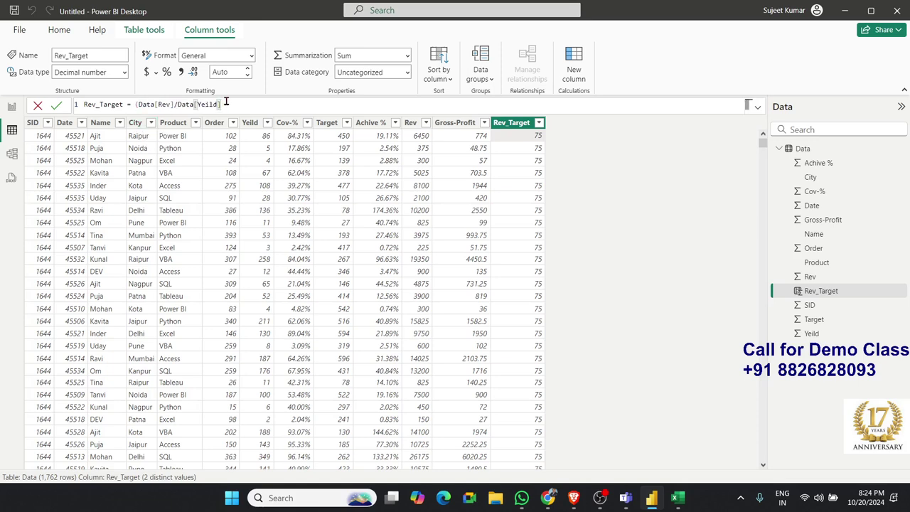
text(*)
text(t)
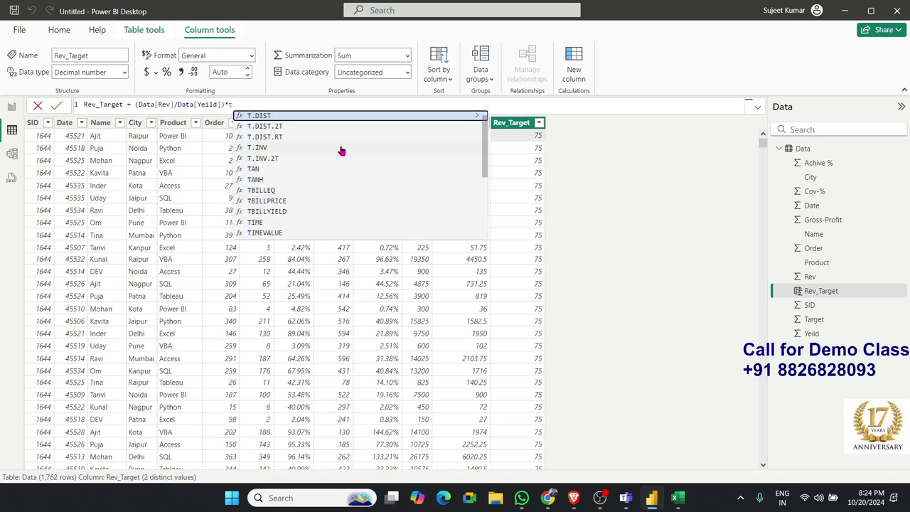
text(a)
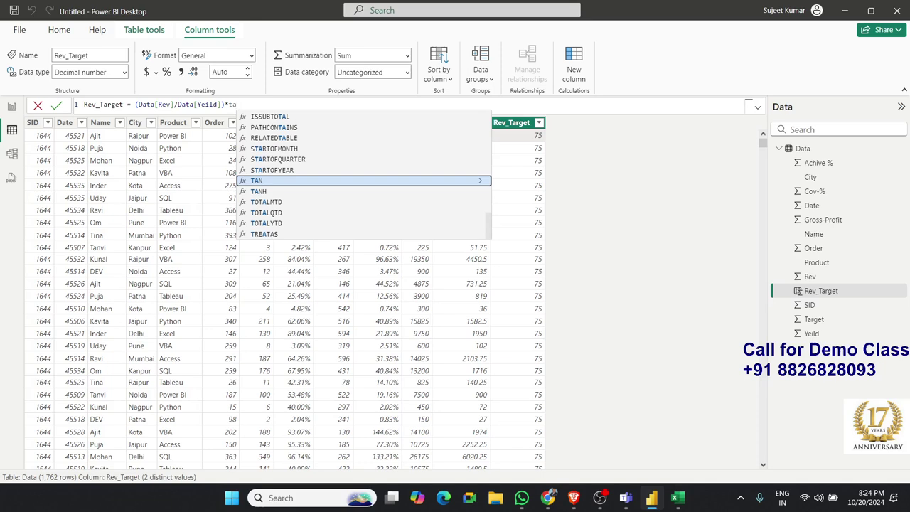
key(Escape)
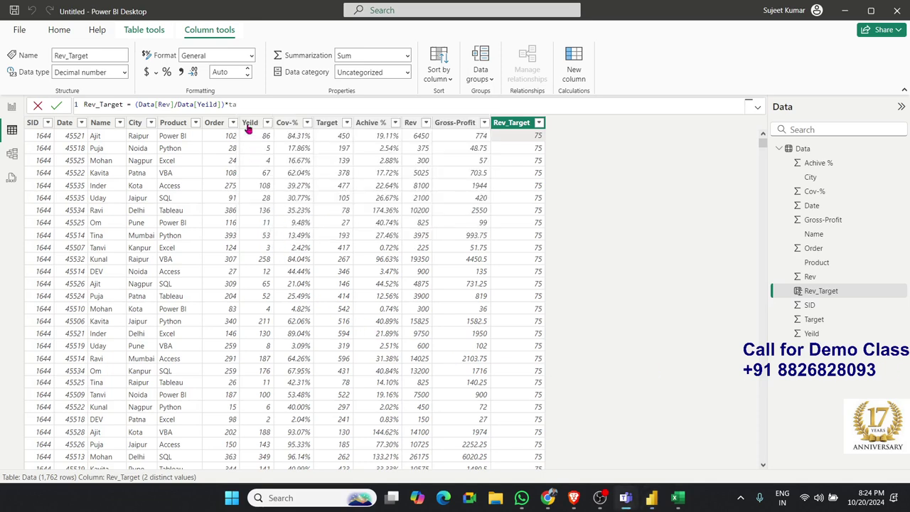
click(250, 105)
text(r)
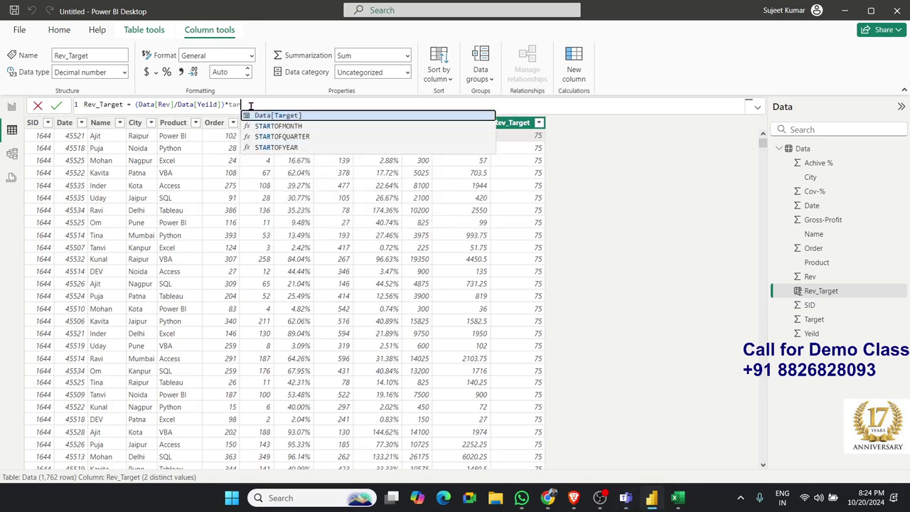
key(Tab)
key(Return)
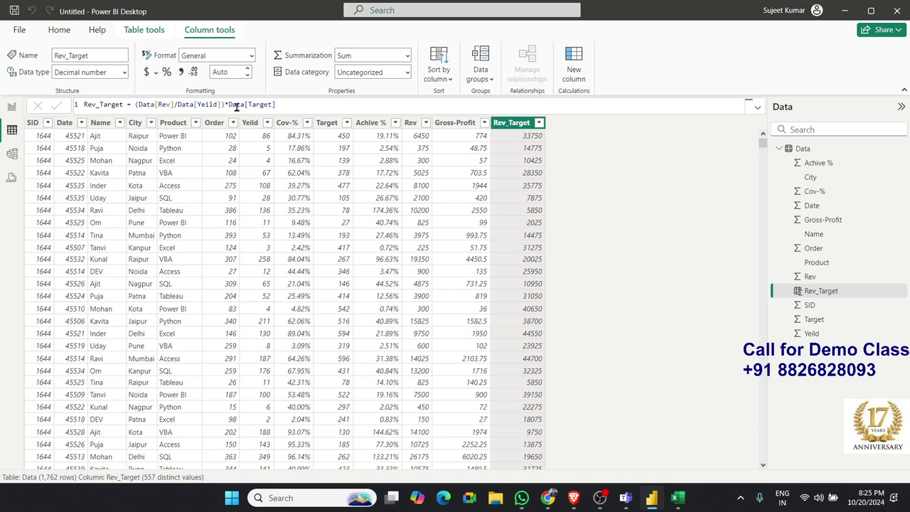
Delete *Data[Target] so Rev_Target is (Data[Rev]/Data[Yeild]) again.
drag(228, 105, 296, 114)
key(BackSpace)
key(BackSpace)
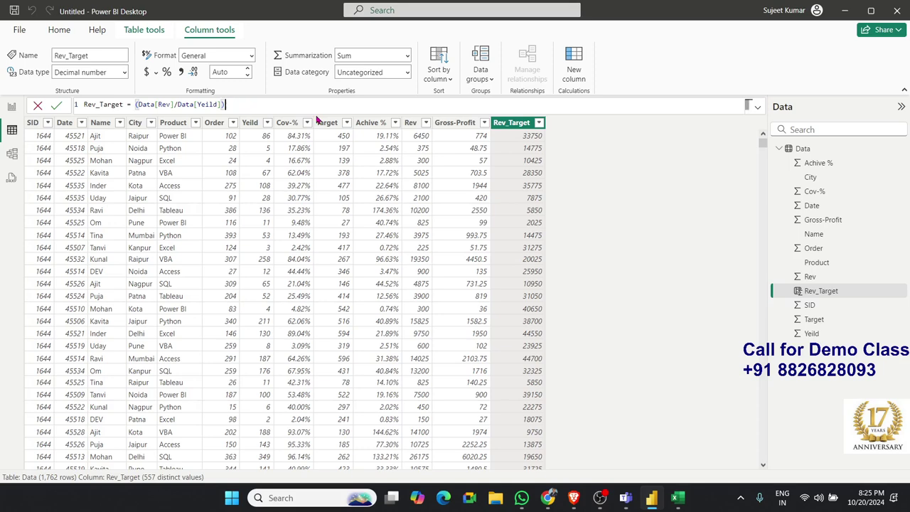
key(Return)
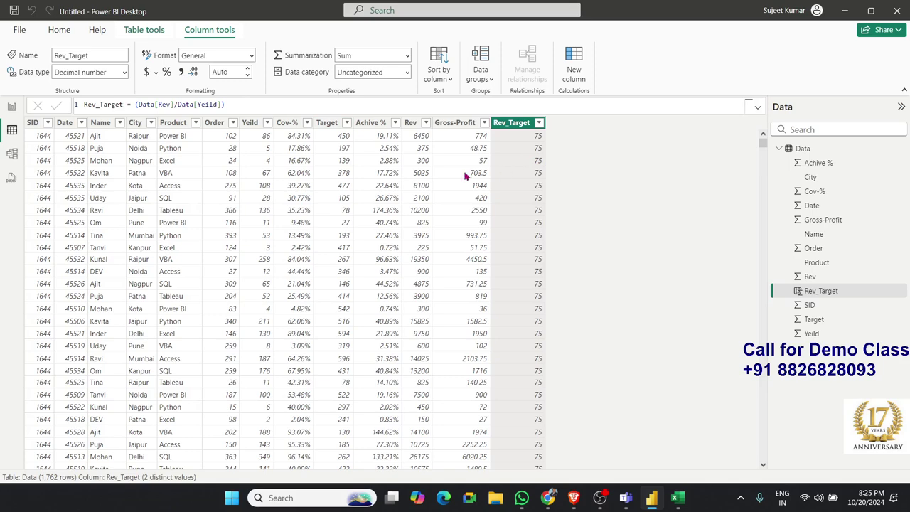
key(super+c)
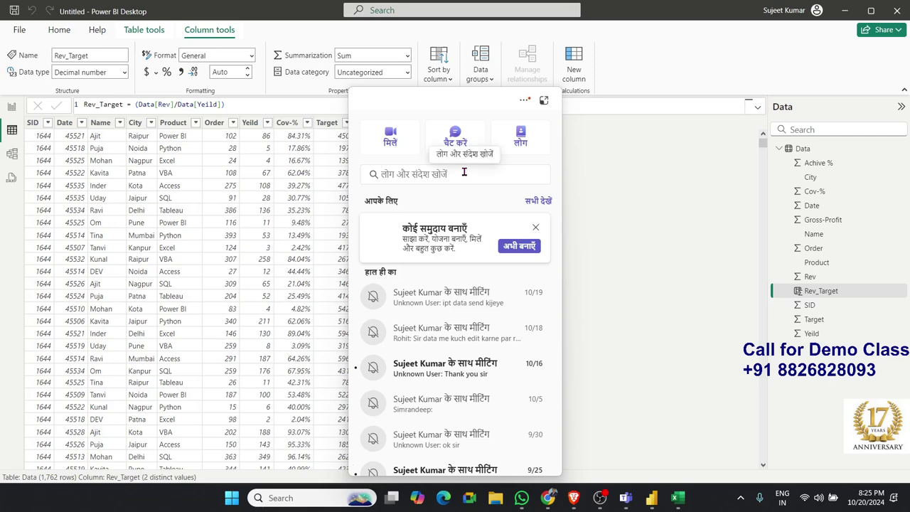
key(Escape)
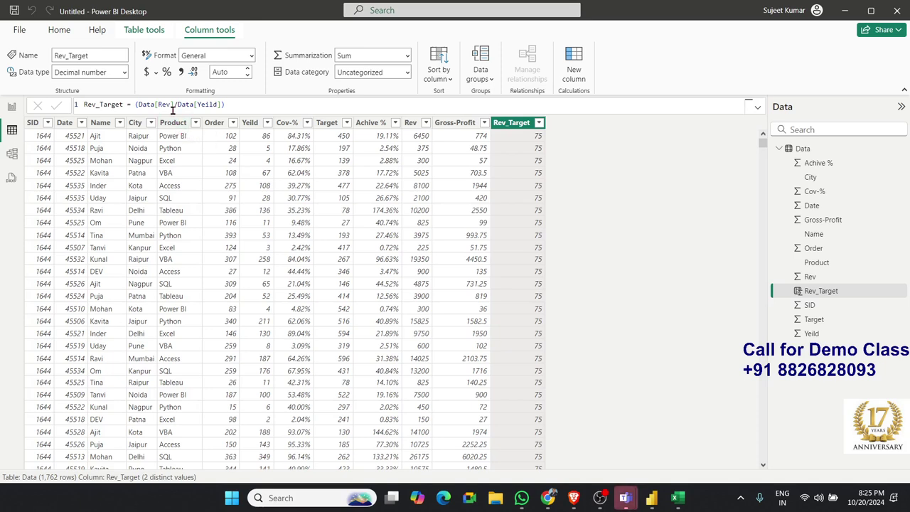
click(179, 107)
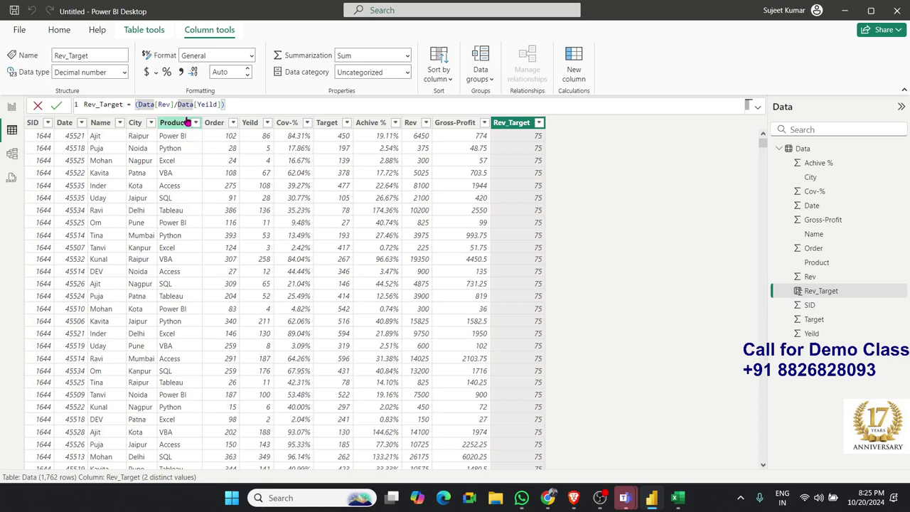
key(super+r)
Launch Calculator and compute 6450 ÷ 86 for the first row.
text(cal)
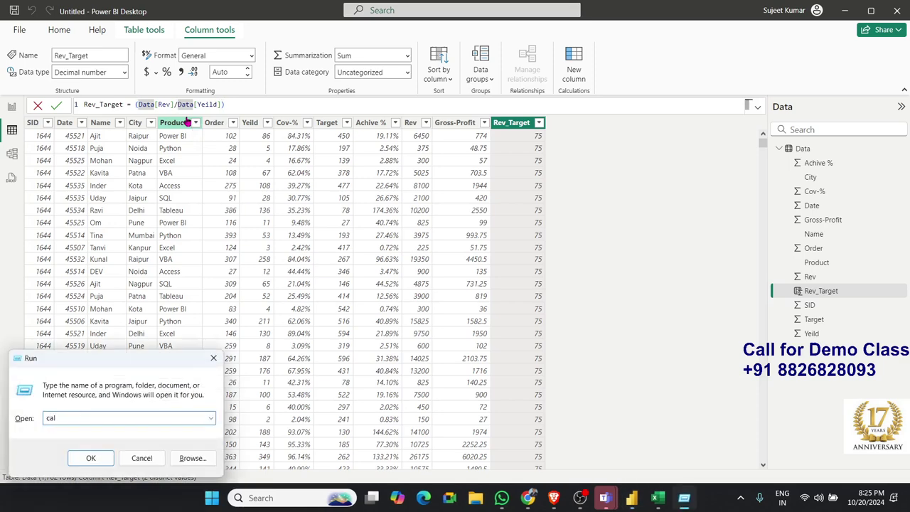
key(Return)
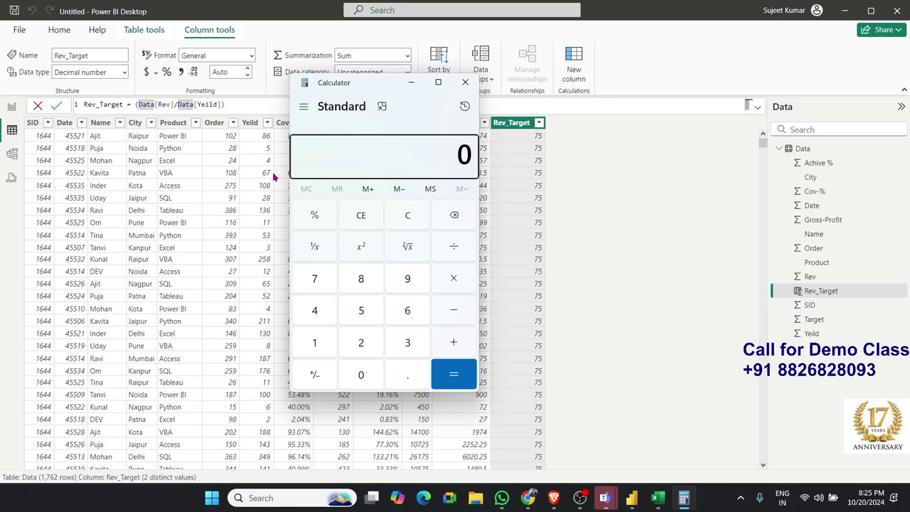
mouse_move(309, 84)
mouse_down()
mouse_move(495, 176)
mouse_move(429, 167)
mouse_up()
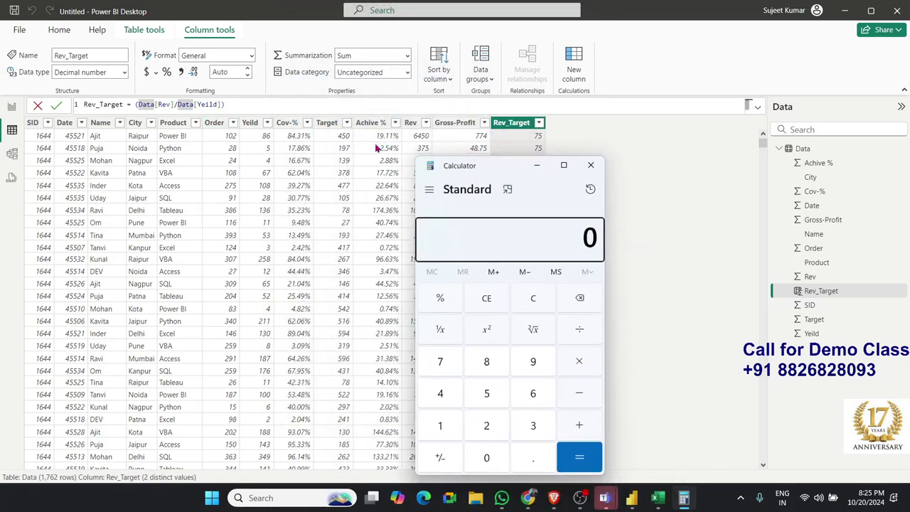
click(531, 400)
click(437, 397)
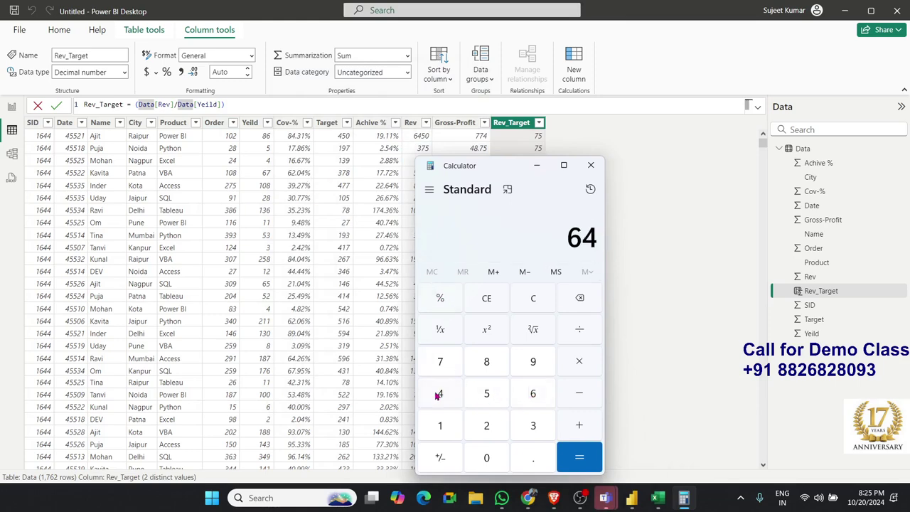
click(486, 392)
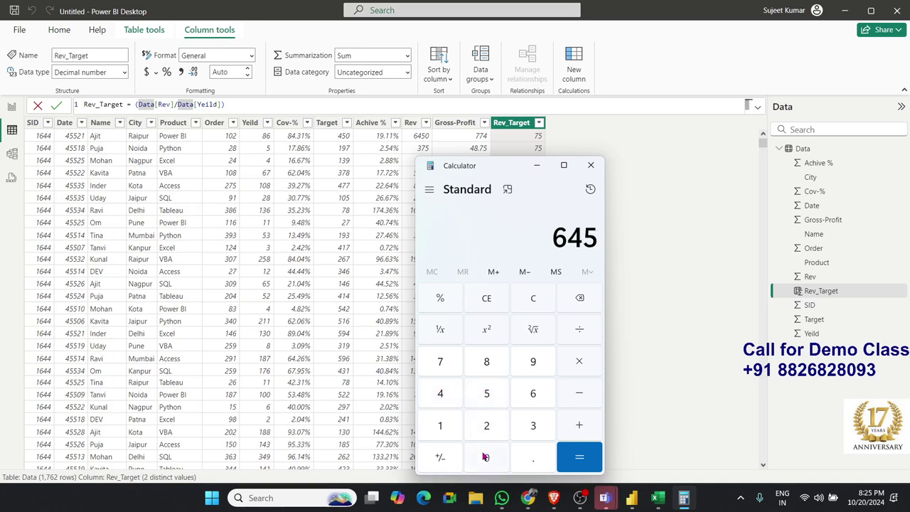
click(485, 457)
click(577, 339)
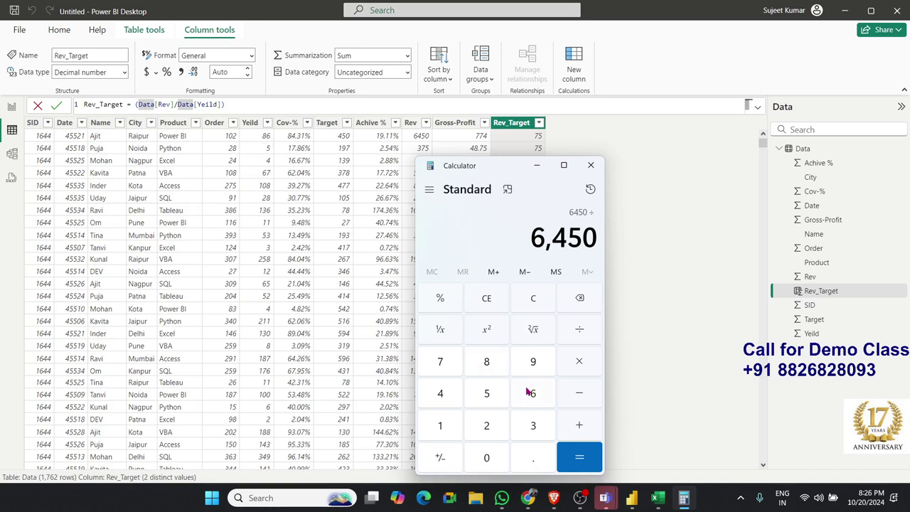
click(494, 363)
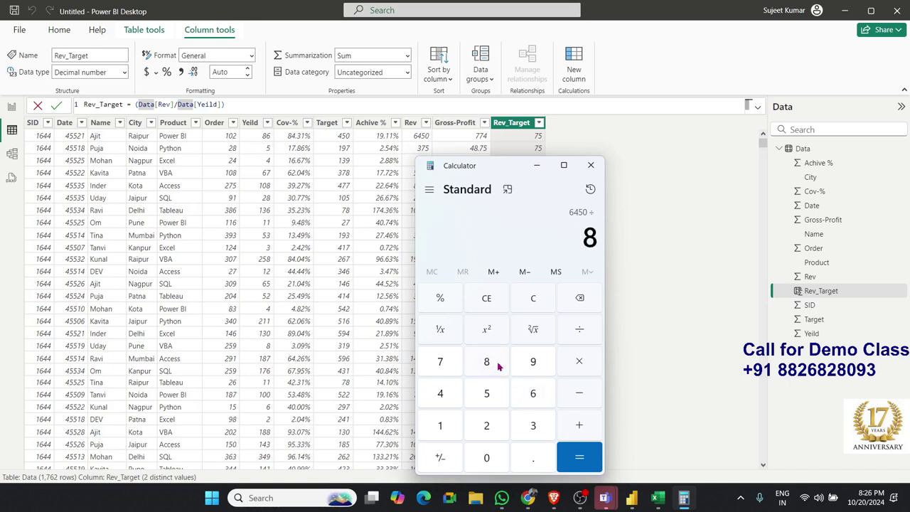
click(532, 395)
click(580, 464)
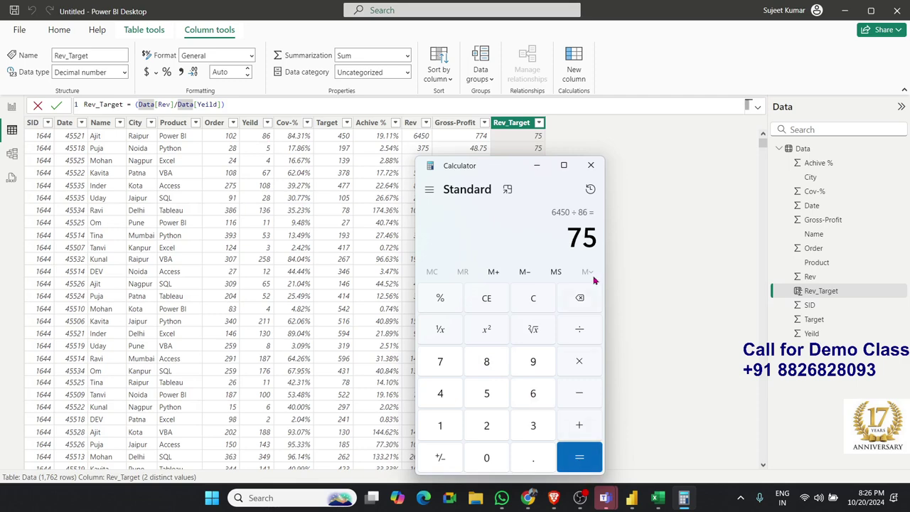
Close Calculator, then add and remove a multiplication sign at the formula's end.
click(591, 167)
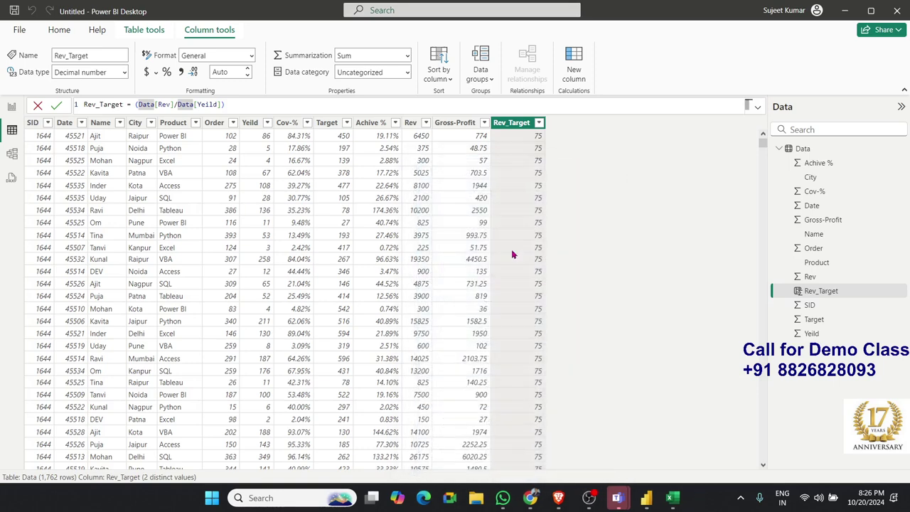
click(241, 108)
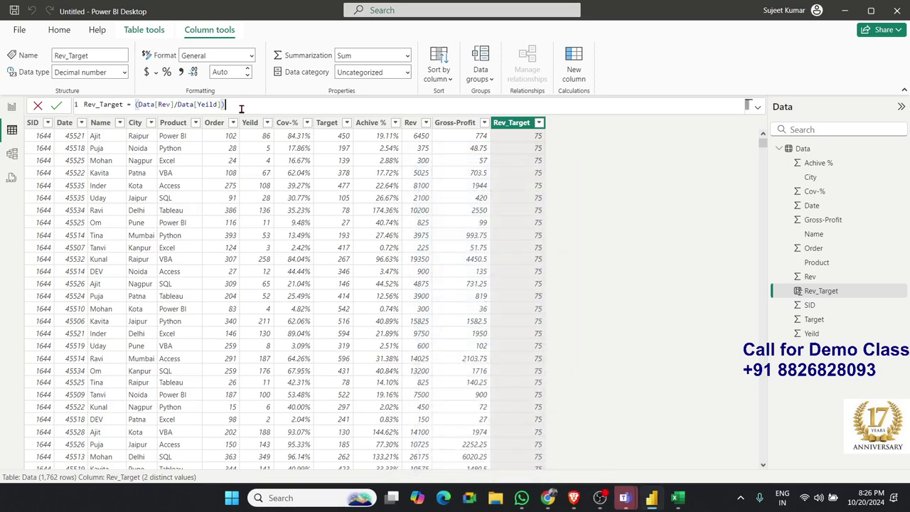
text(*)
key(BackSpace)
Reopen Calculator and compute 375 ÷ 5 for the second row, giving 75.
key(super+r)
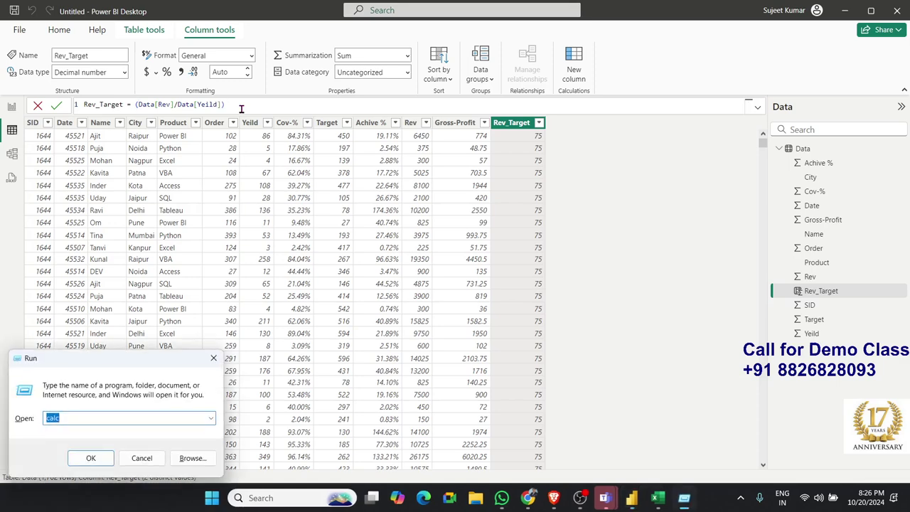
key(Return)
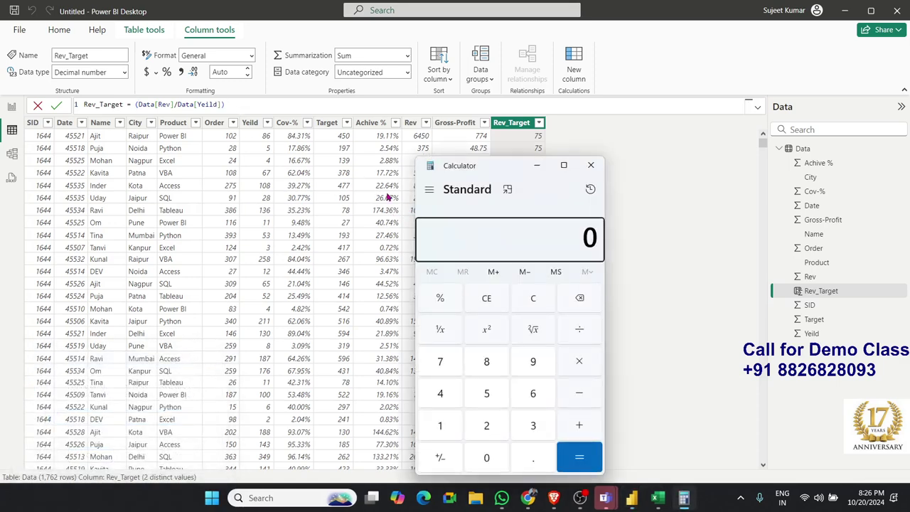
mouse_move(449, 167)
mouse_down()
mouse_move(437, 183)
mouse_move(347, 177)
mouse_up()
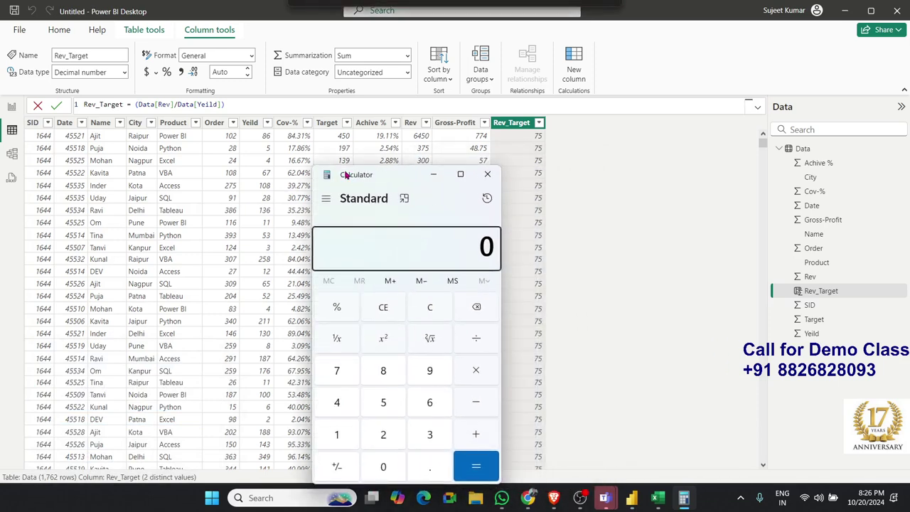
click(429, 437)
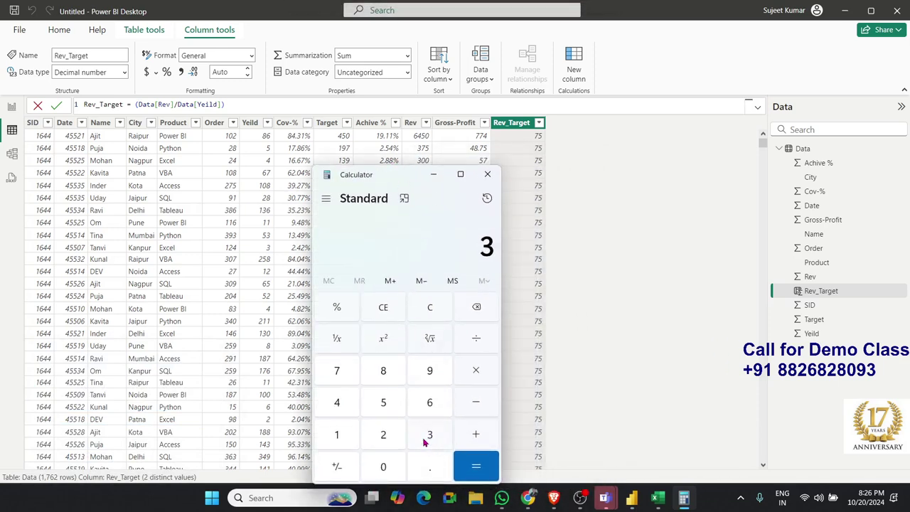
click(347, 380)
click(383, 406)
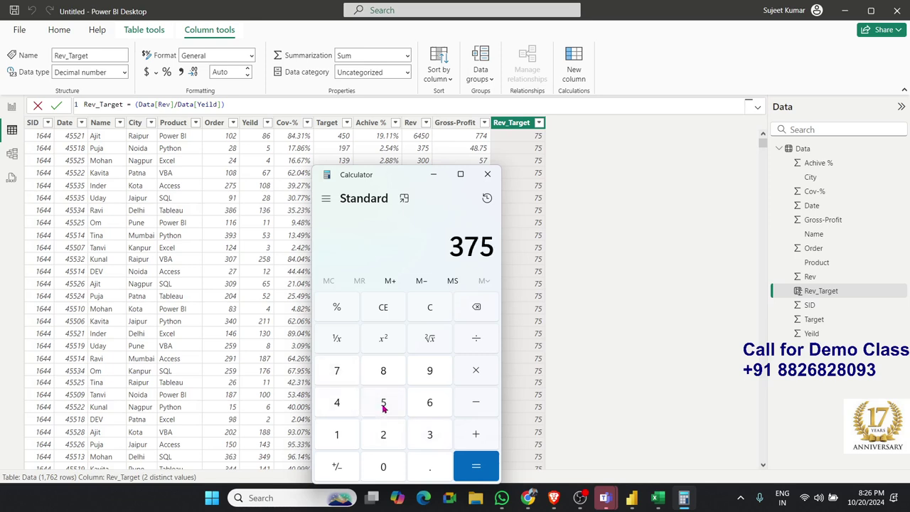
click(476, 344)
click(394, 407)
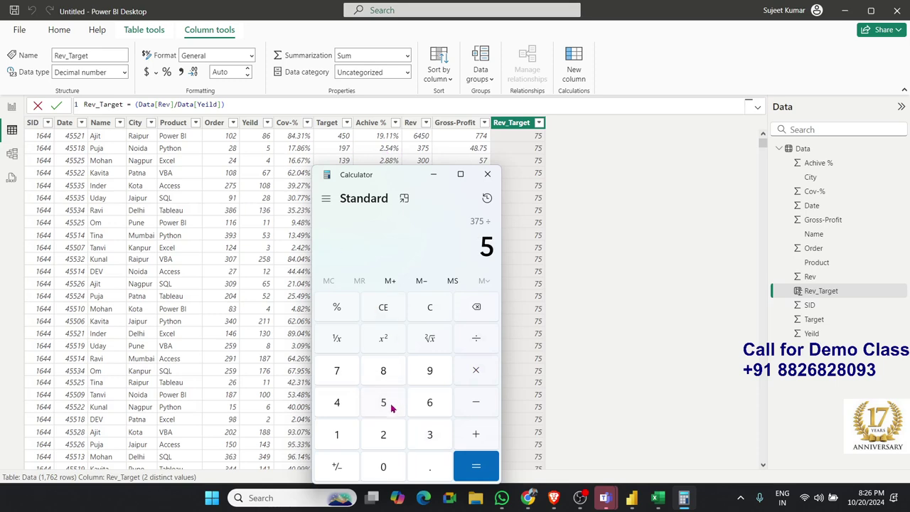
click(495, 474)
drag(409, 174, 402, 181)
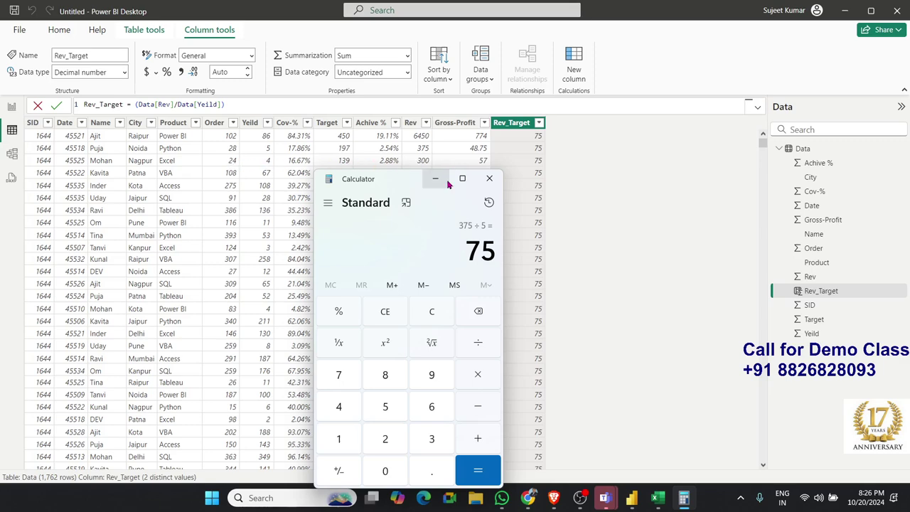
Append *Data[Target] so Rev_Target computes (Data[Rev]/Data[Yeild])*Data[Target].
click(490, 178)
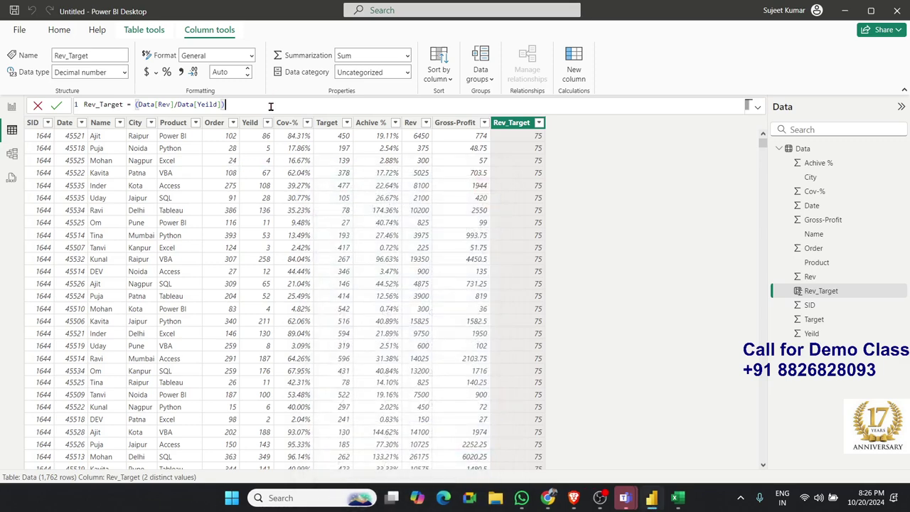
text(*)
text(ter)
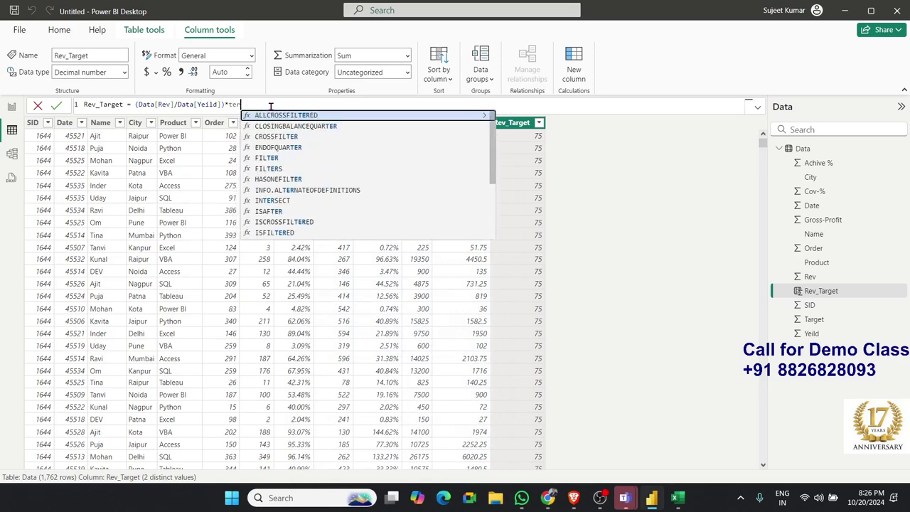
key(BackSpace)
key(BackSpace)
key(BackSpace)
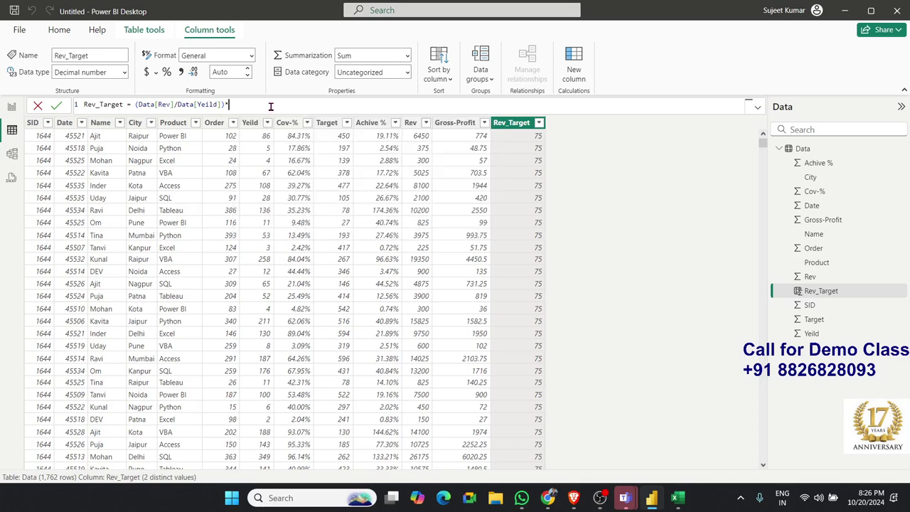
text(t)
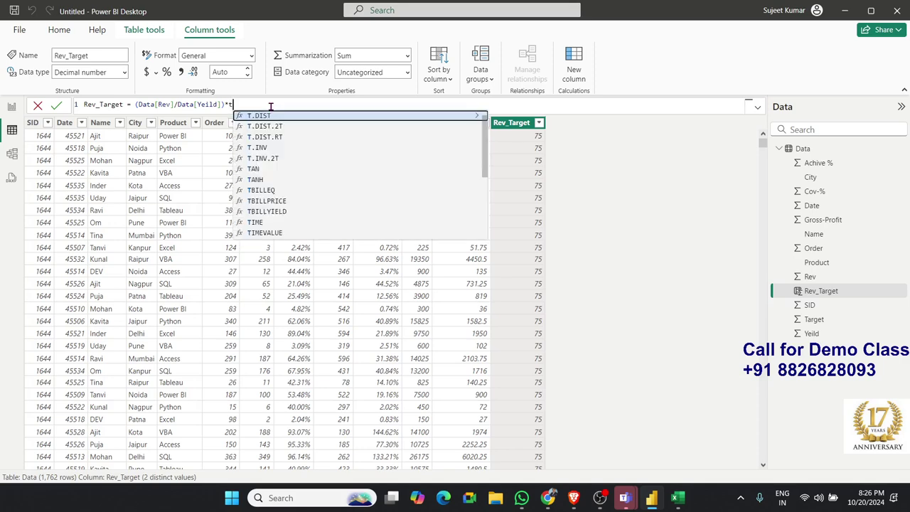
text(ar)
key(Tab)
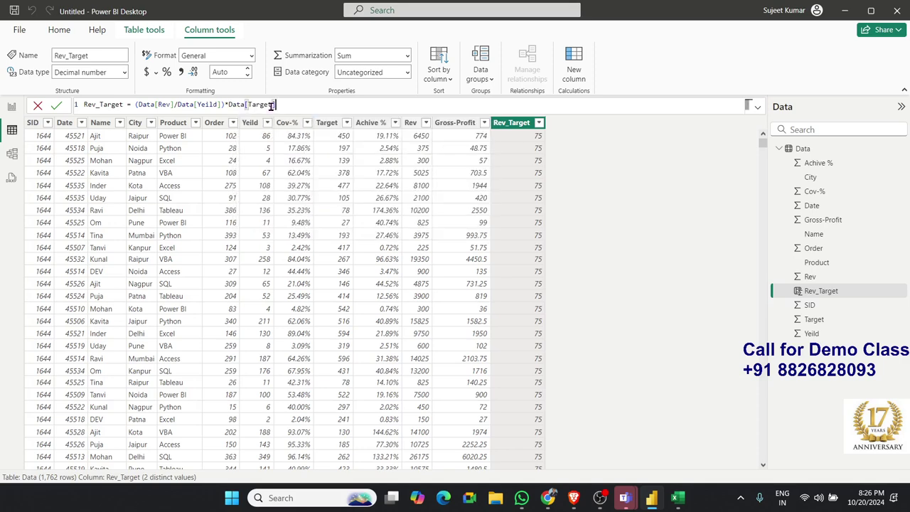
key(Return)
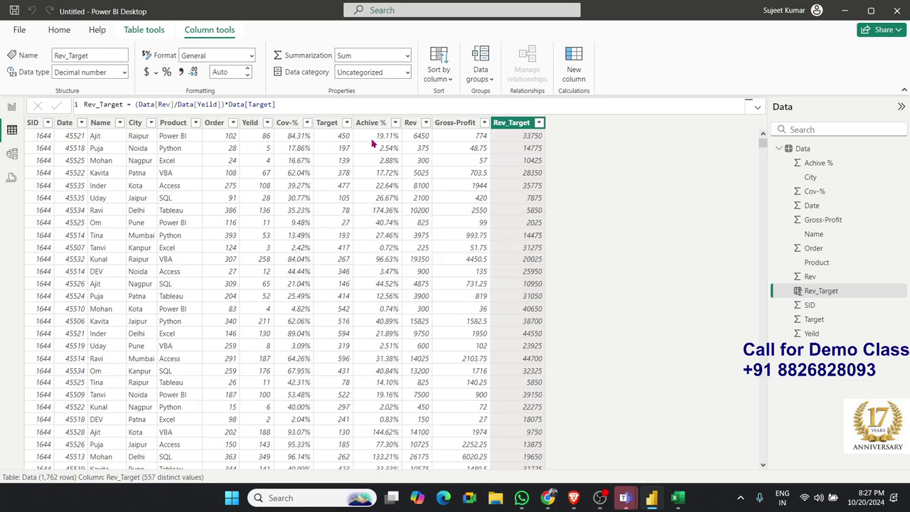
Inspect the Target, Rev_Target and Rev columns, then return to the report page.
click(342, 141)
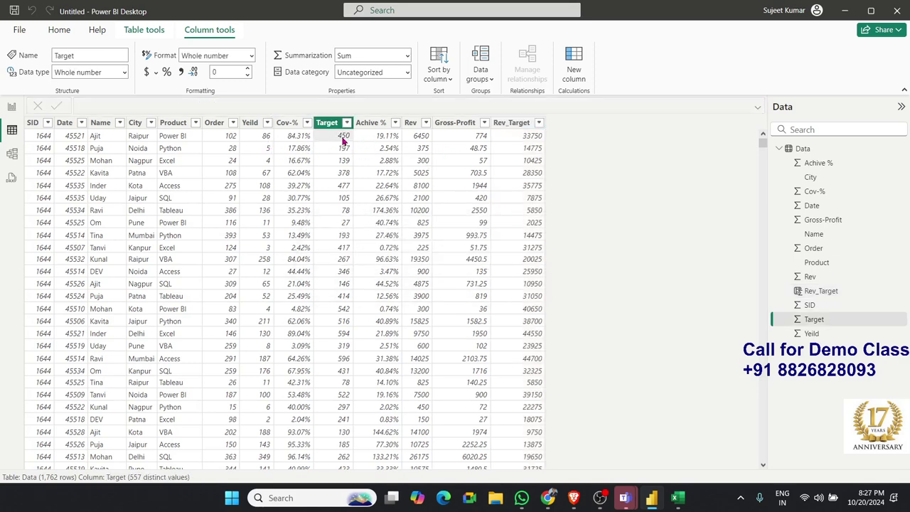
click(530, 142)
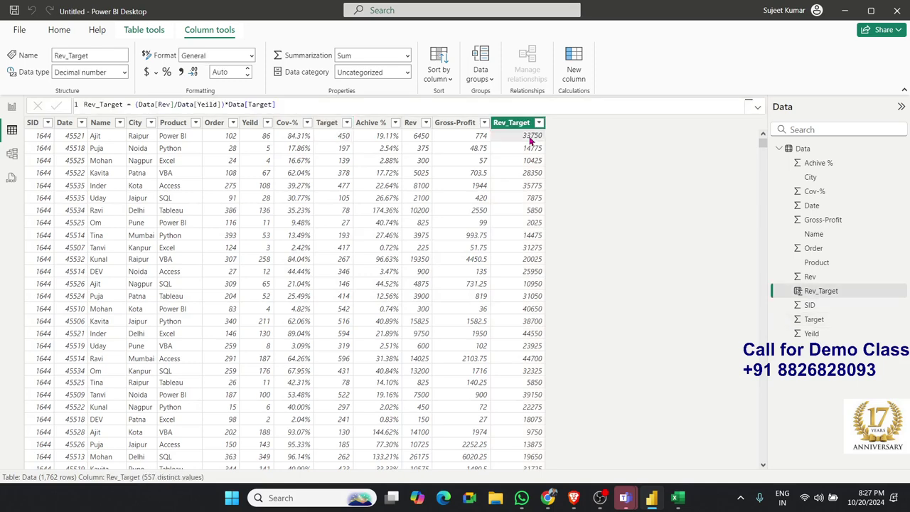
click(425, 142)
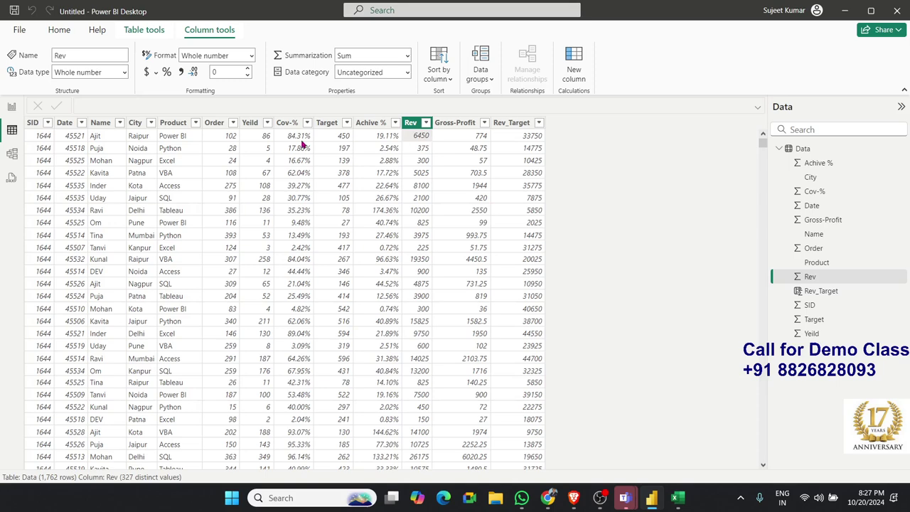
click(12, 107)
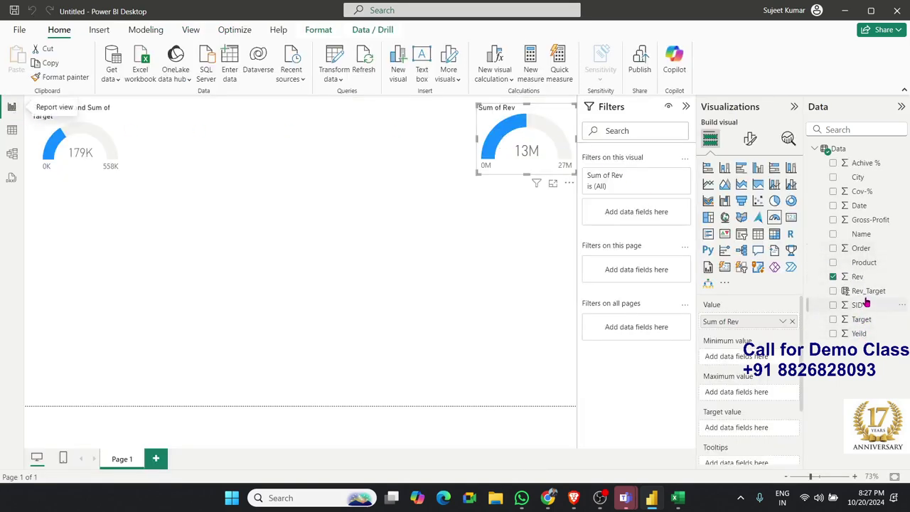
drag(867, 292, 766, 358)
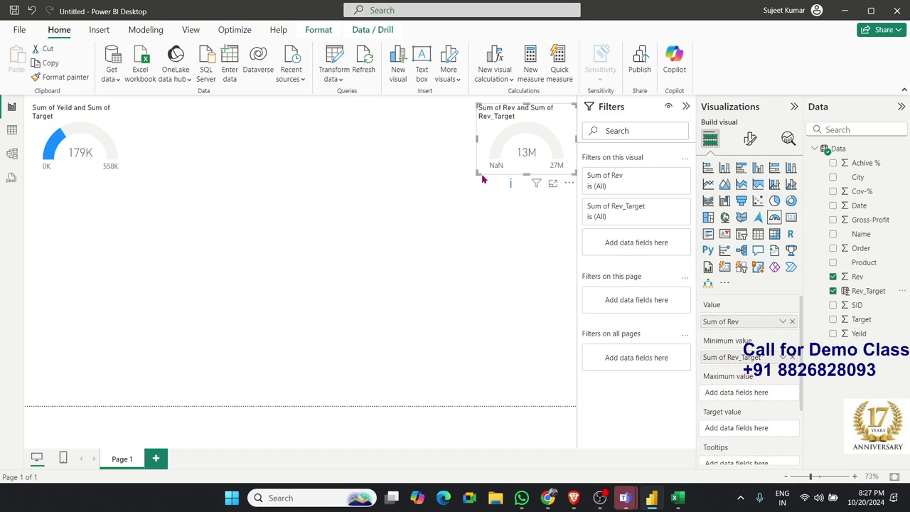
drag(479, 174, 468, 183)
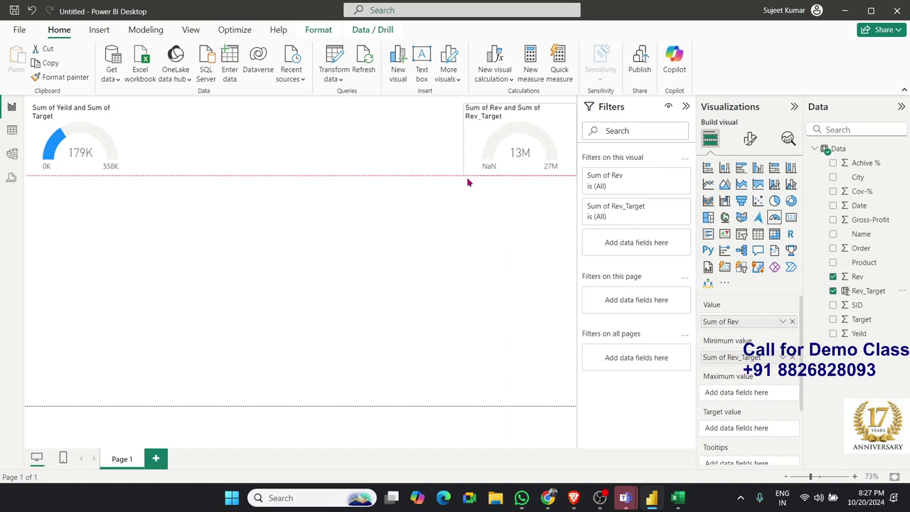
mouse_move(711, 357)
mouse_down()
mouse_move(724, 361)
mouse_move(727, 398)
mouse_up()
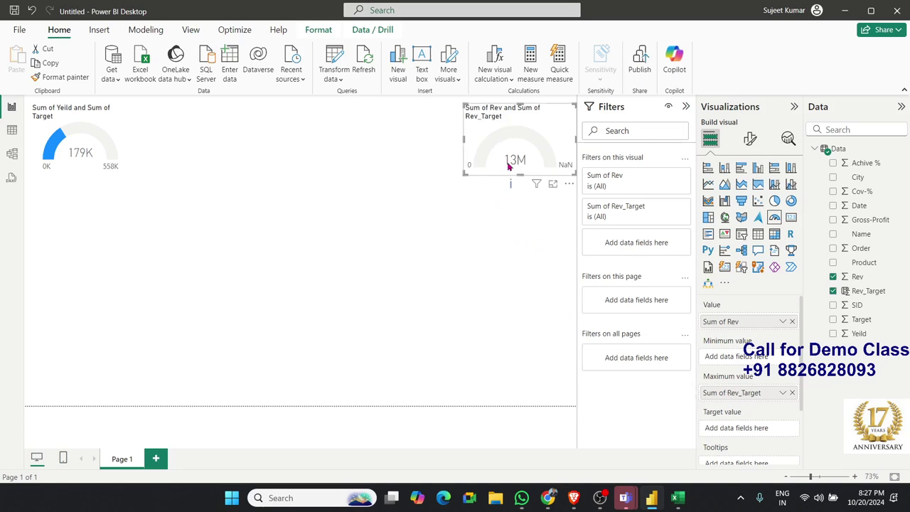
click(489, 225)
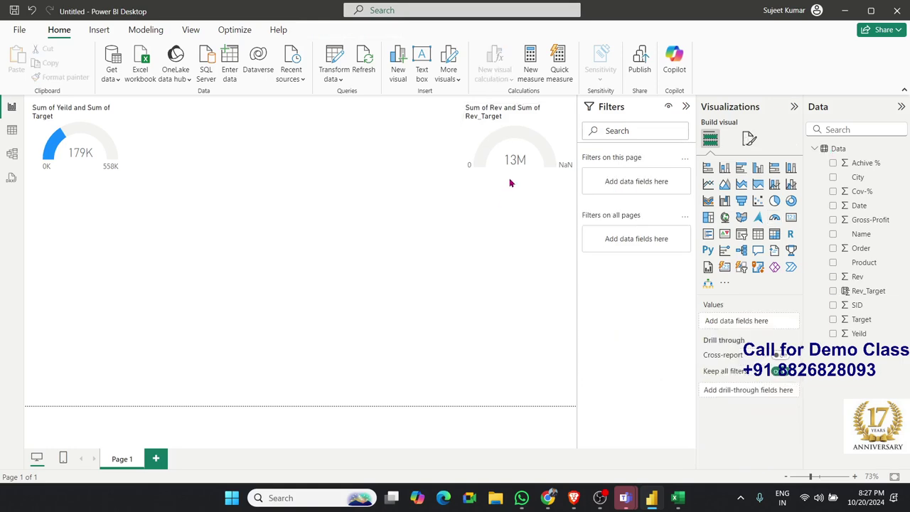
click(505, 163)
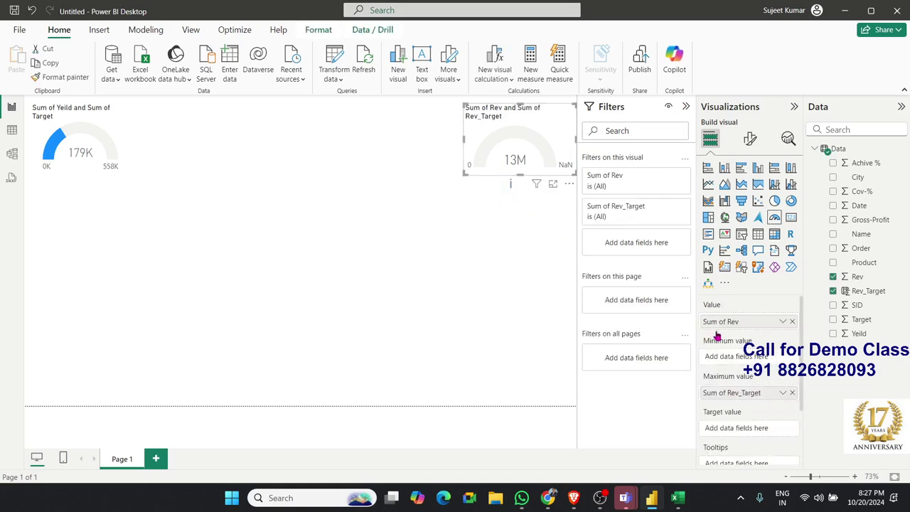
click(792, 393)
click(349, 301)
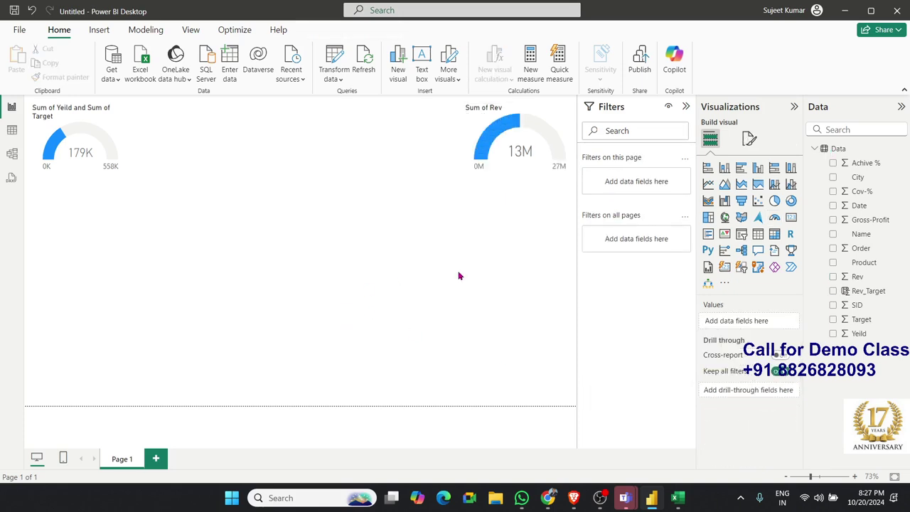
Add cards beside the Yeild gauge showing the Order (366K) and Yeild (179K) totals.
click(791, 217)
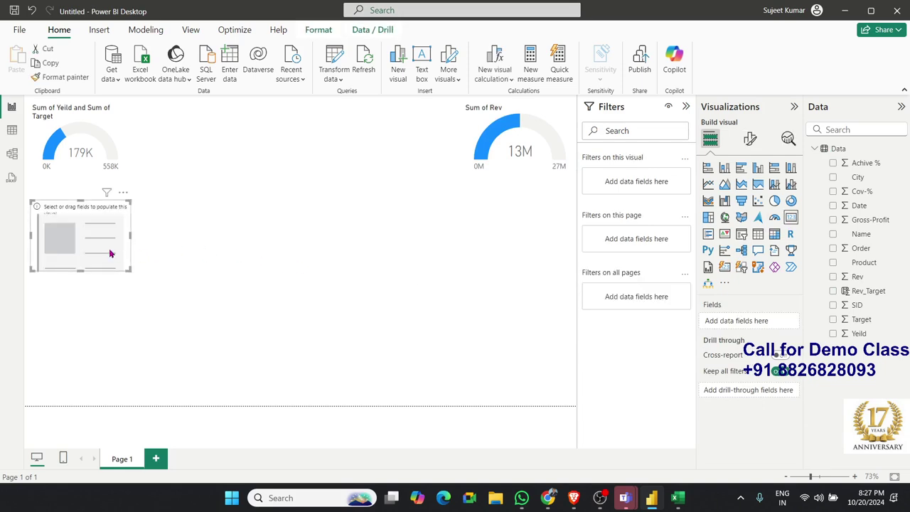
drag(110, 254, 212, 192)
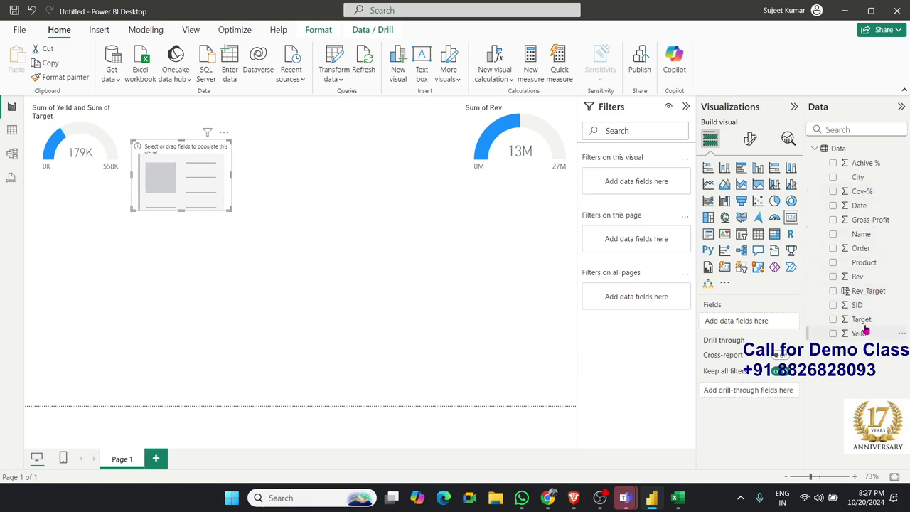
mouse_move(868, 249)
mouse_down()
mouse_move(265, 214)
mouse_move(227, 209)
mouse_move(218, 188)
mouse_up()
click(263, 195)
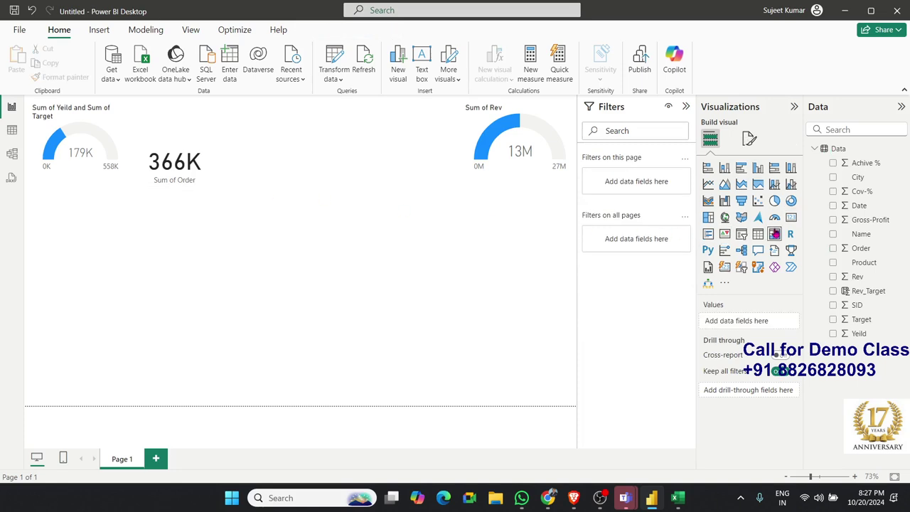
click(791, 217)
drag(122, 242, 305, 170)
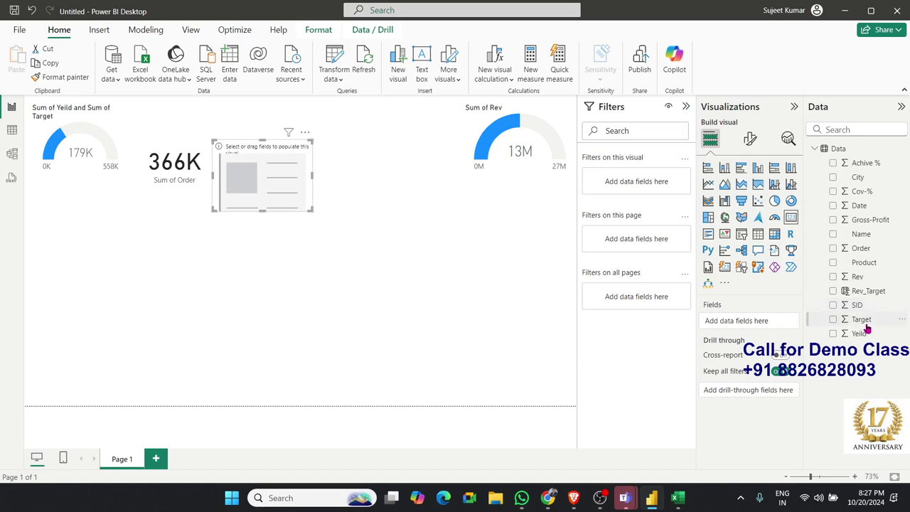
mouse_move(859, 334)
mouse_down()
mouse_move(278, 200)
mouse_move(320, 186)
mouse_move(290, 165)
mouse_up()
click(366, 187)
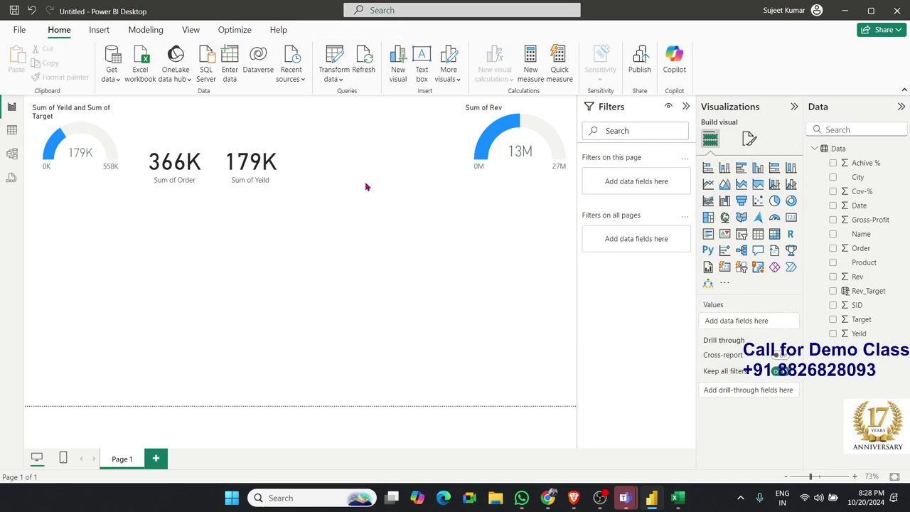
Add two more cards showing the Rev (13M) and Rev_Target totals.
click(789, 215)
mouse_move(103, 240)
mouse_down()
mouse_move(348, 220)
mouse_move(363, 172)
mouse_up()
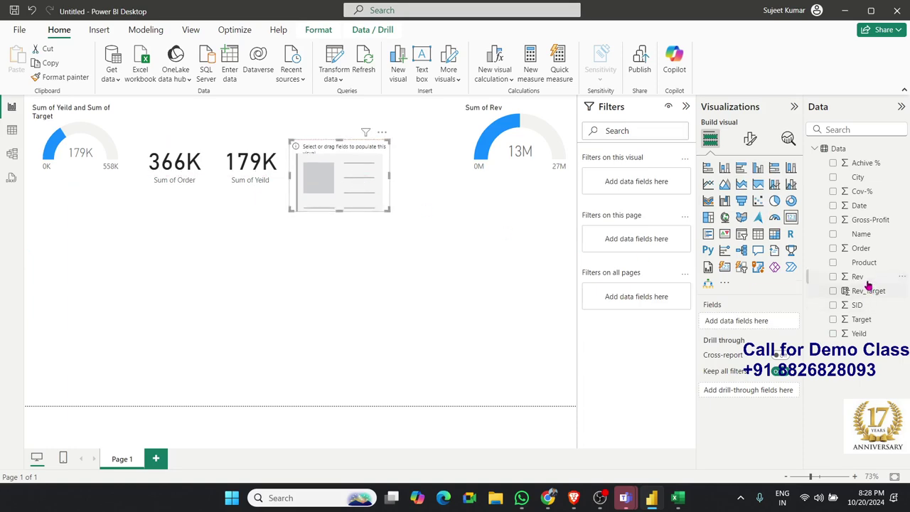
mouse_move(868, 283)
mouse_down()
mouse_move(391, 211)
mouse_move(362, 187)
mouse_up()
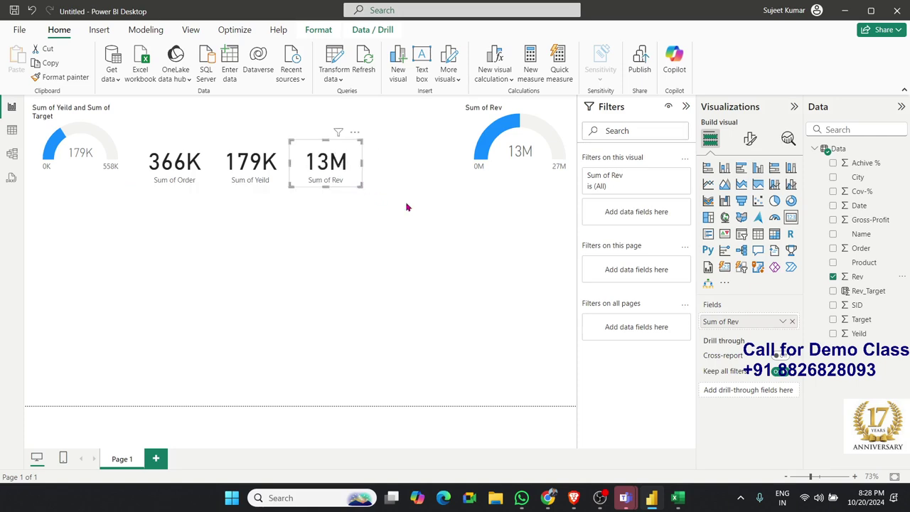
click(433, 212)
click(791, 217)
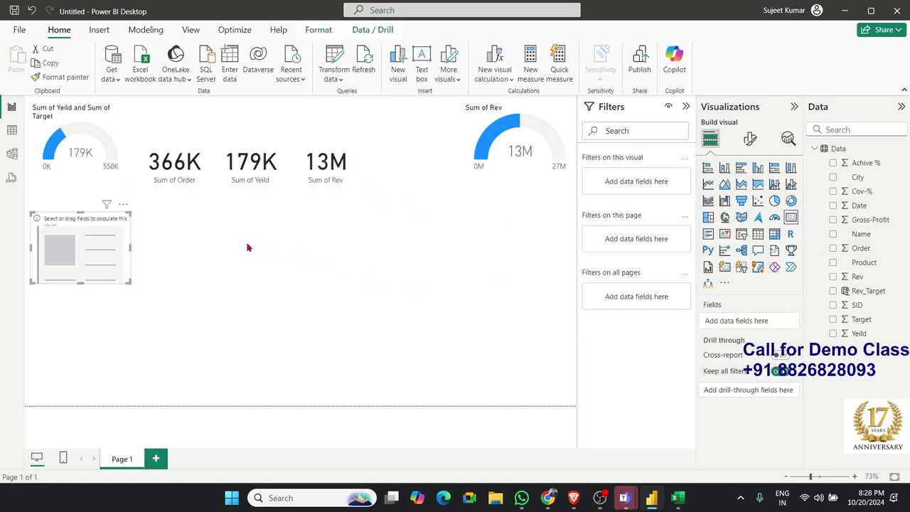
mouse_move(119, 245)
mouse_down()
mouse_move(441, 247)
mouse_move(453, 177)
mouse_up()
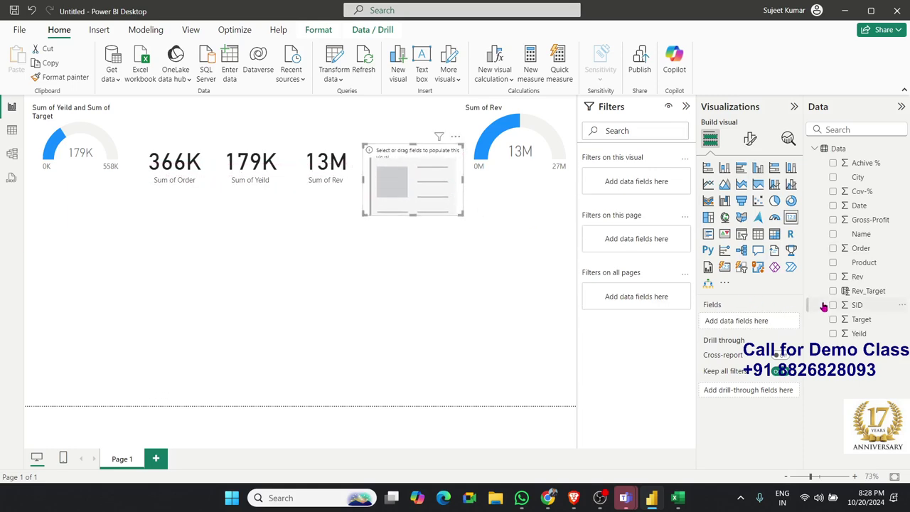
drag(864, 290, 455, 204)
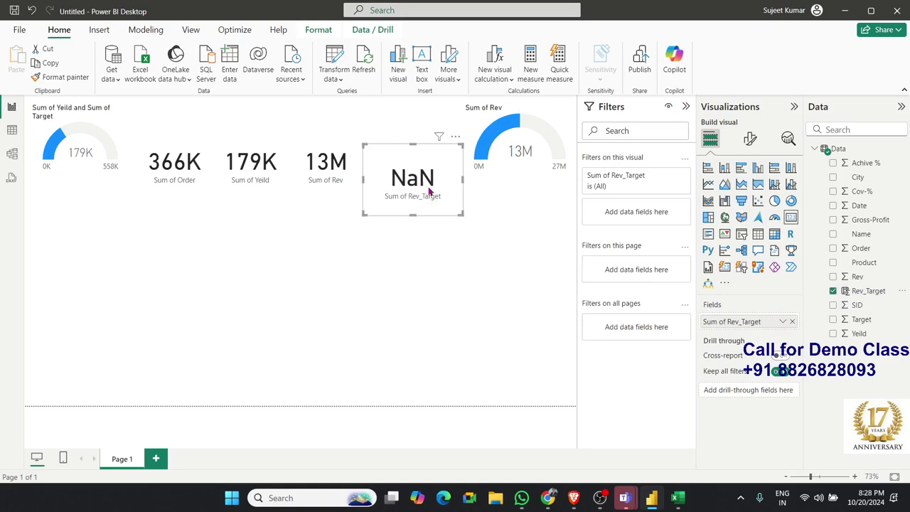
In Table view, open the Rev column's value list and scroll through it.
click(11, 130)
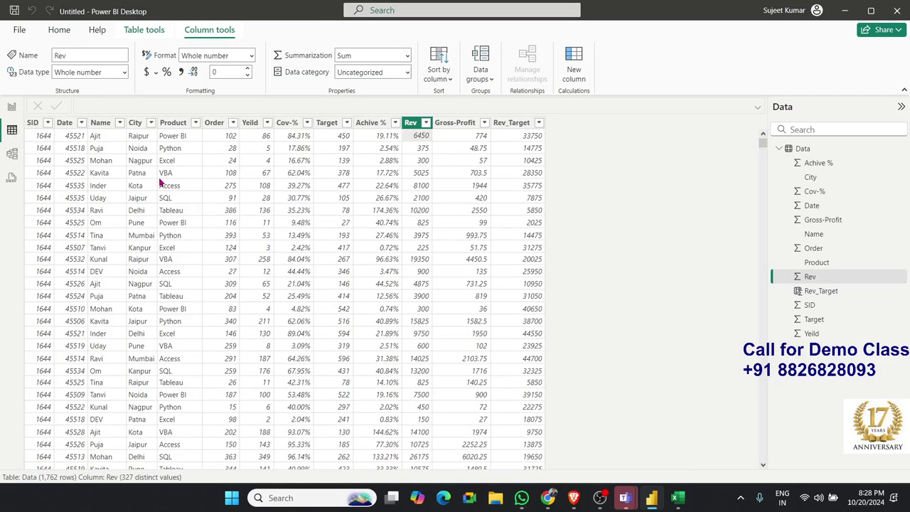
click(446, 199)
click(425, 122)
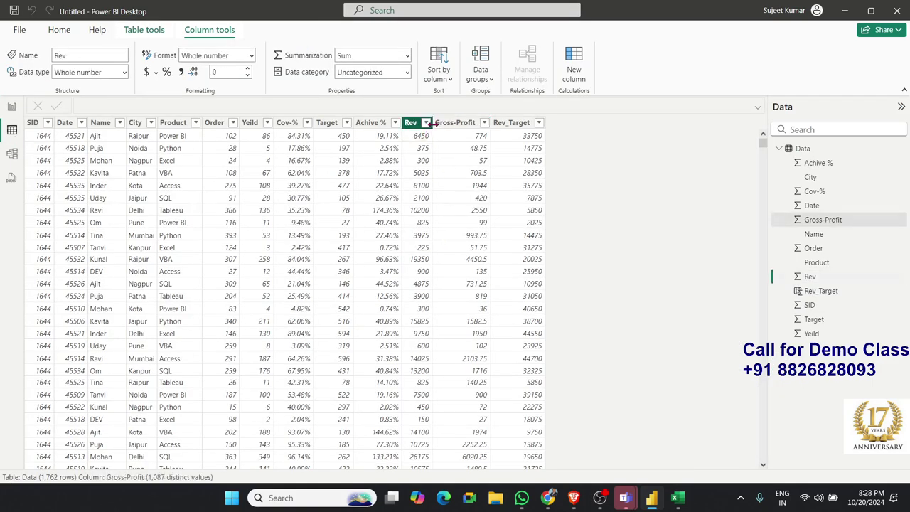
scroll(551, 372, down, 10)
scroll(550, 376, down, 10)
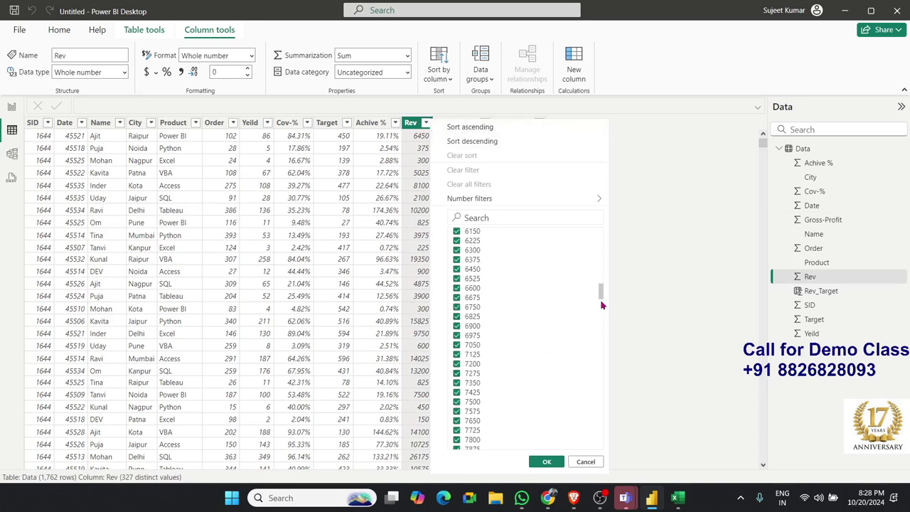
drag(602, 297, 606, 459)
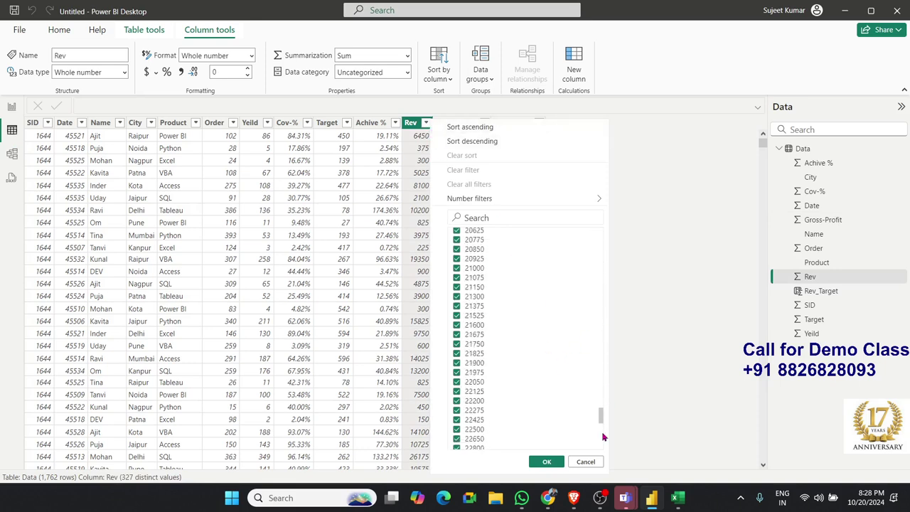
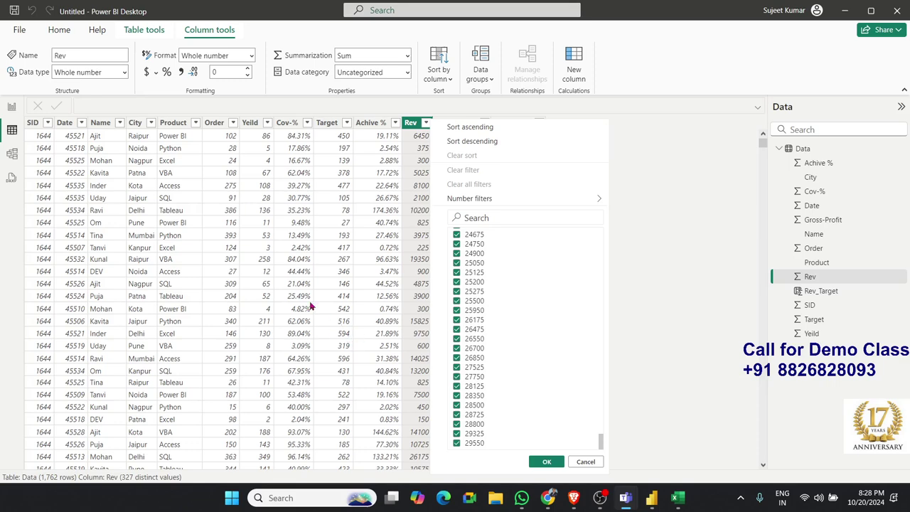
Check the Cov-% and Gross-Profit columns, then shrink the NaN Sum of Rev_Target card.
click(310, 303)
click(462, 212)
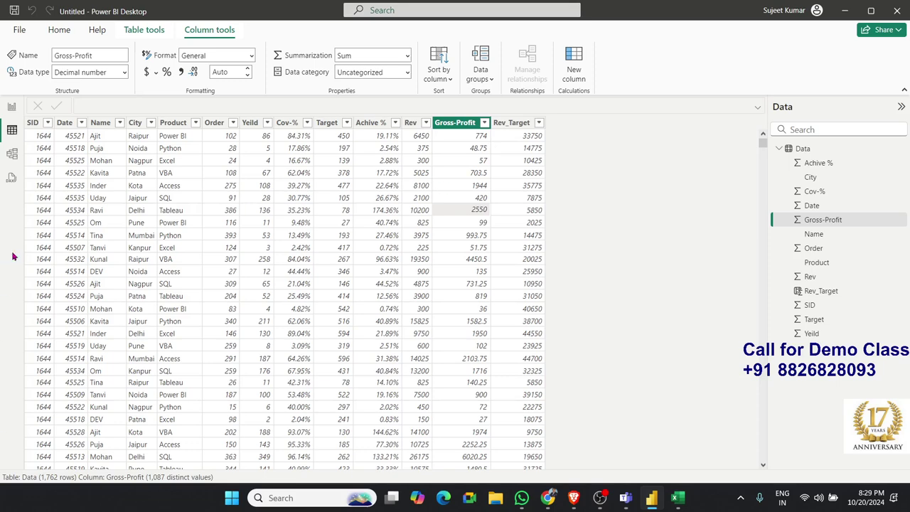
click(13, 105)
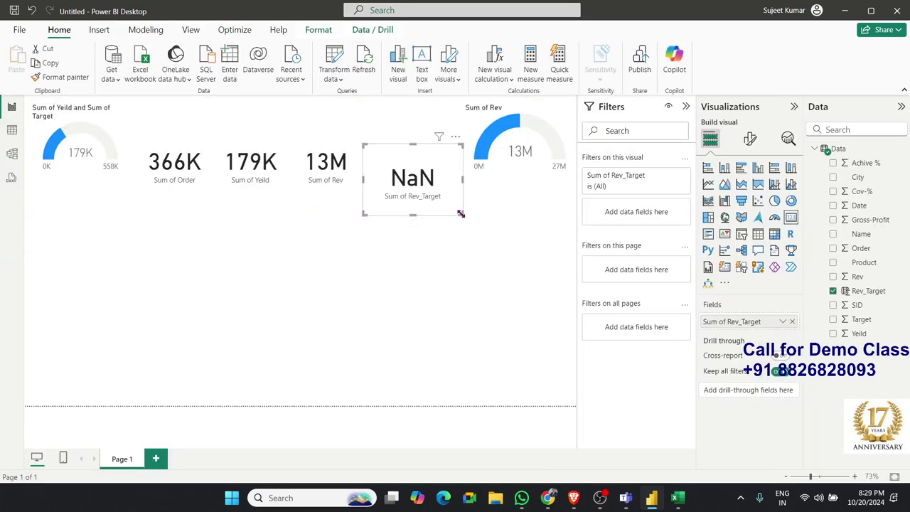
drag(461, 213, 453, 193)
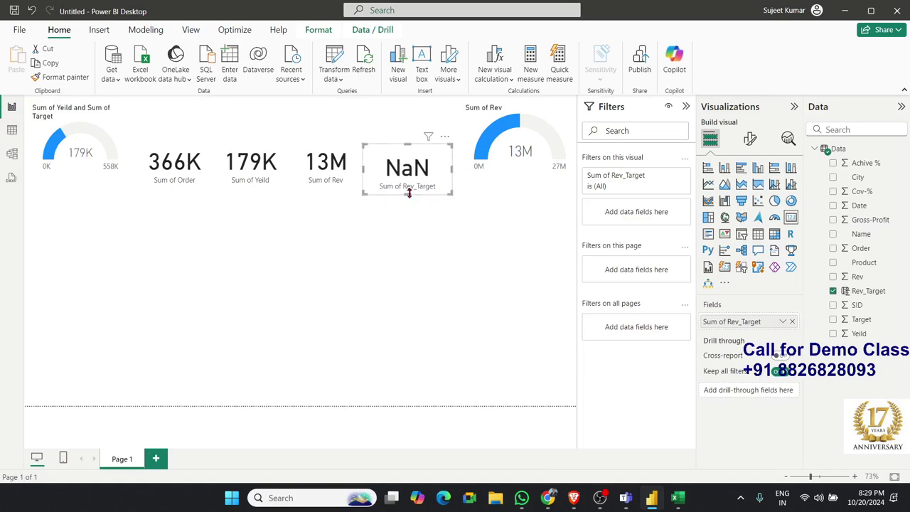
click(350, 239)
click(400, 196)
Review the Rev column in Table view, then return to the report page.
click(12, 130)
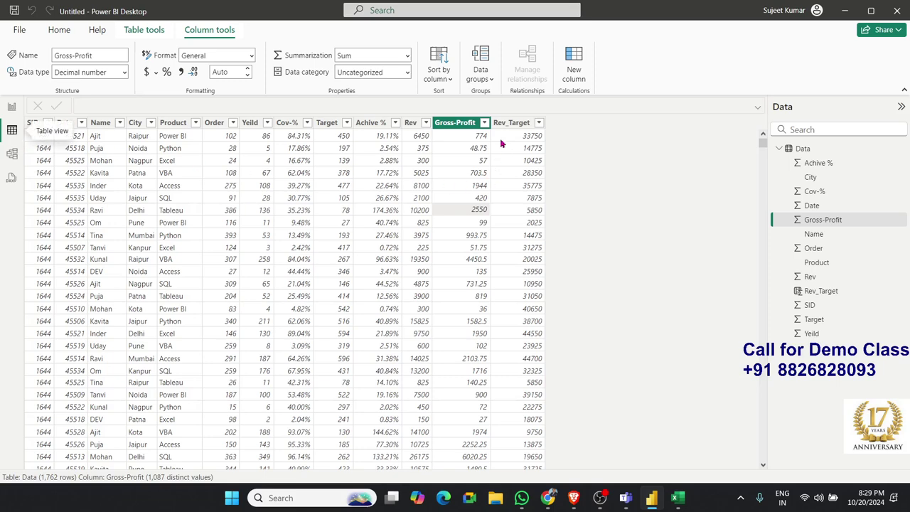
click(414, 149)
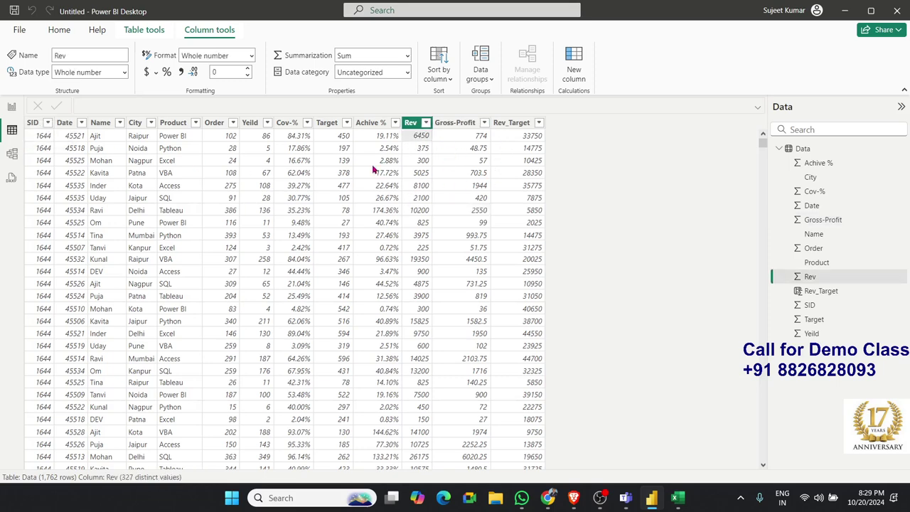
scroll(498, 228, up, 2)
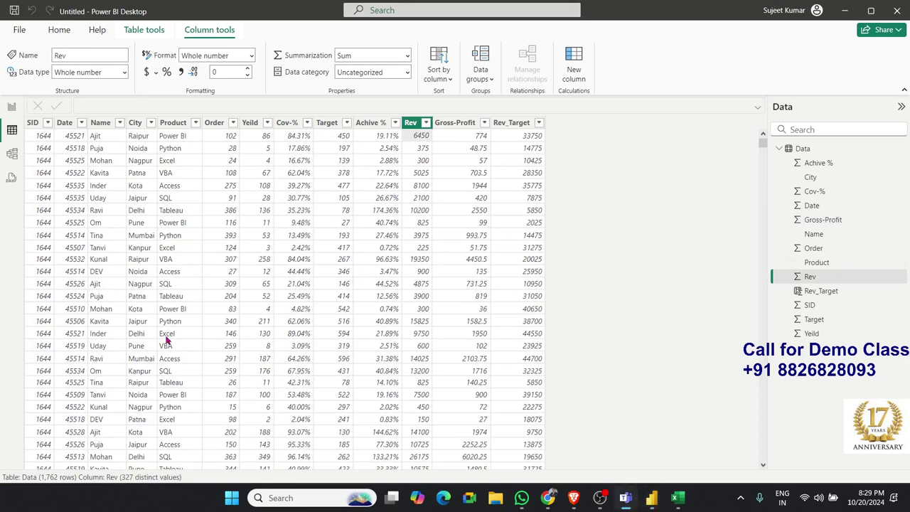
click(12, 107)
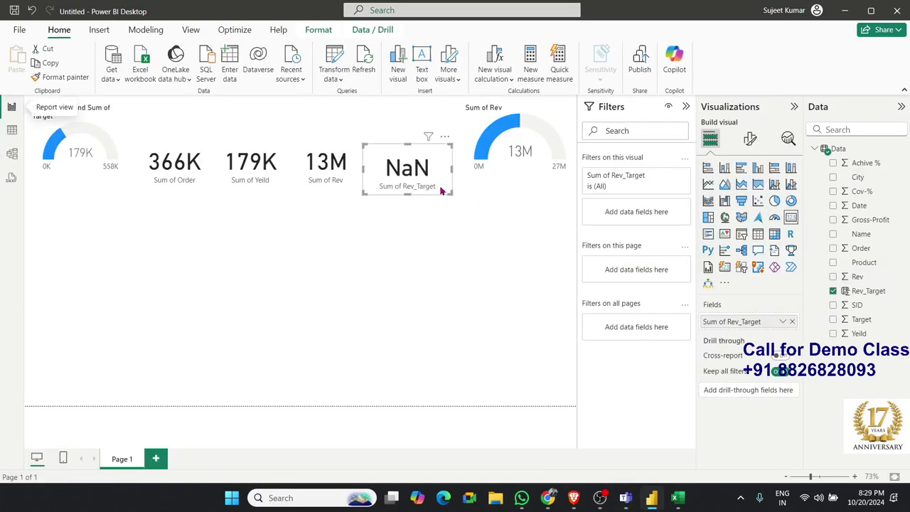
Replace Rev_Target with Gross-Profit on the card so it reads 2.33M.
click(788, 323)
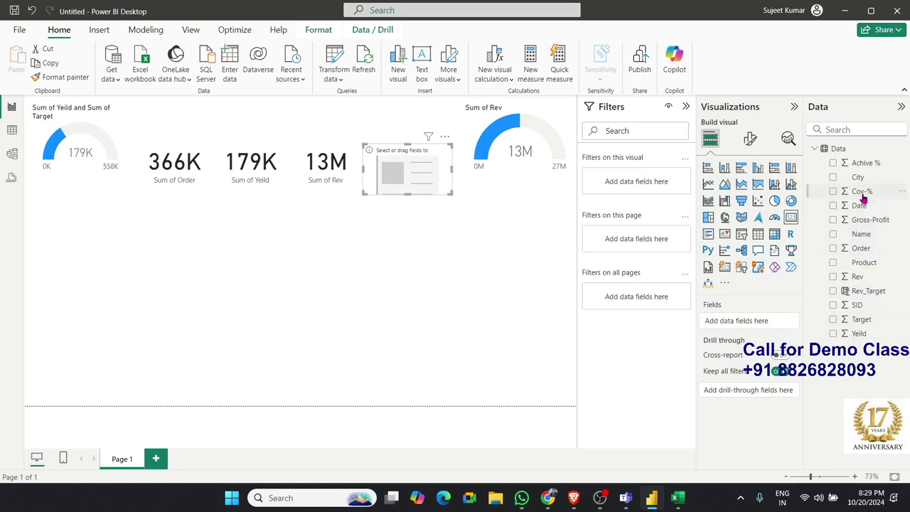
drag(871, 221, 758, 324)
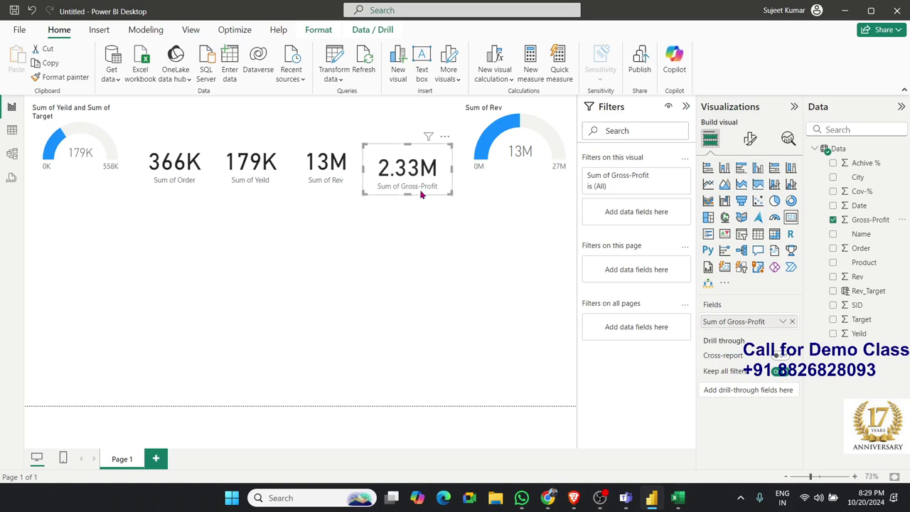
click(447, 234)
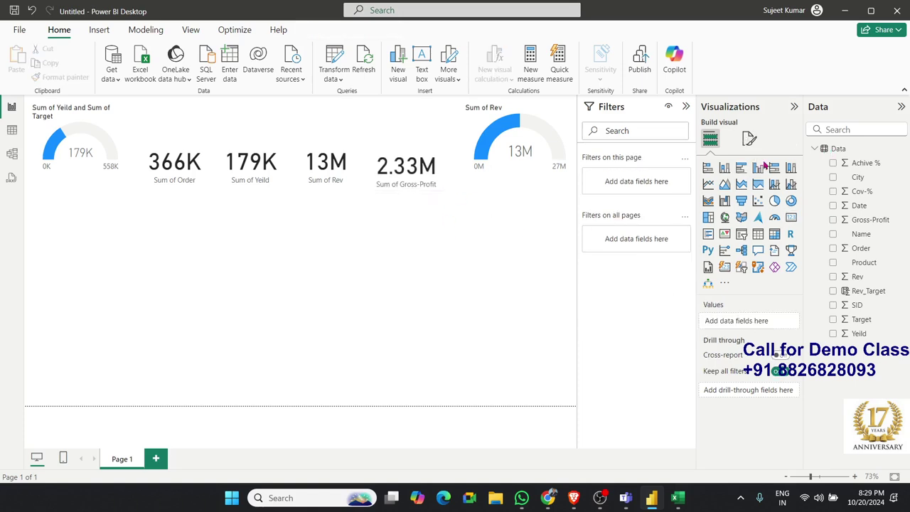
Add a clustered column chart of Sum of Yeild by Product below the cards.
click(757, 168)
mouse_move(89, 260)
mouse_down()
mouse_move(89, 236)
mouse_move(236, 295)
mouse_up()
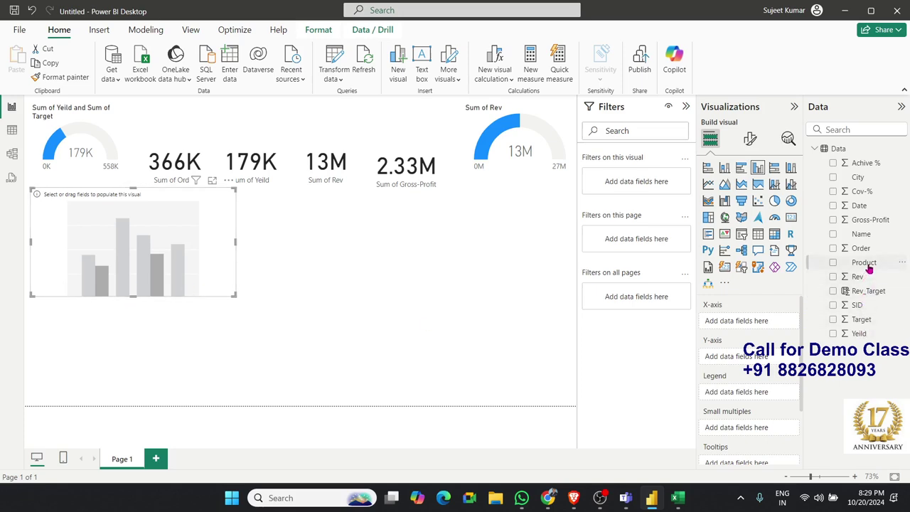
drag(867, 269, 187, 281)
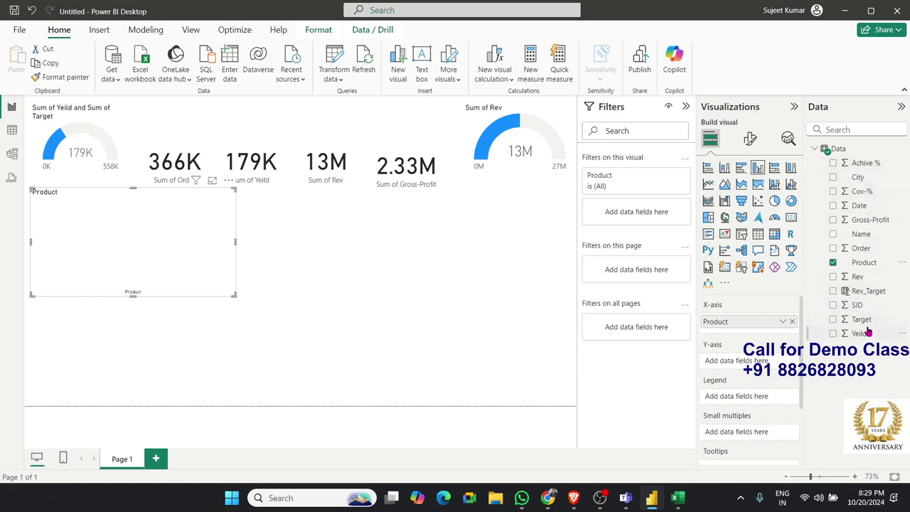
drag(862, 337, 178, 281)
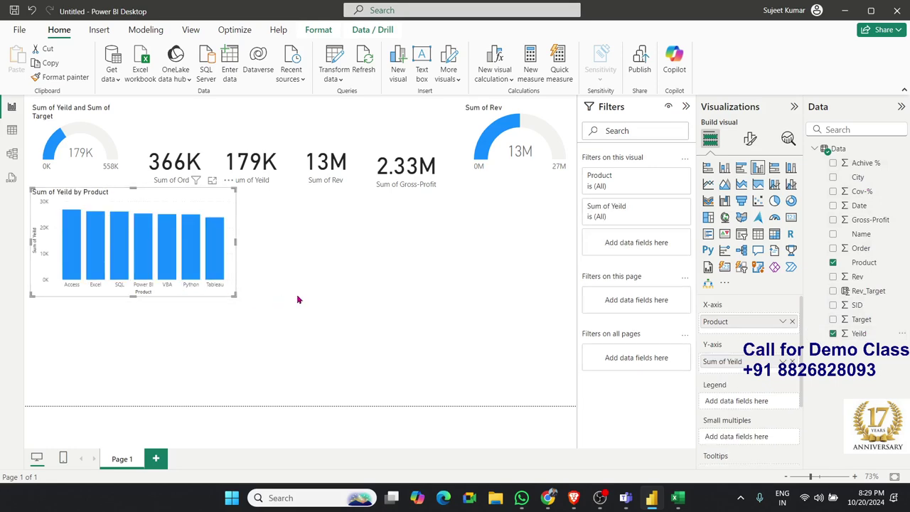
click(343, 291)
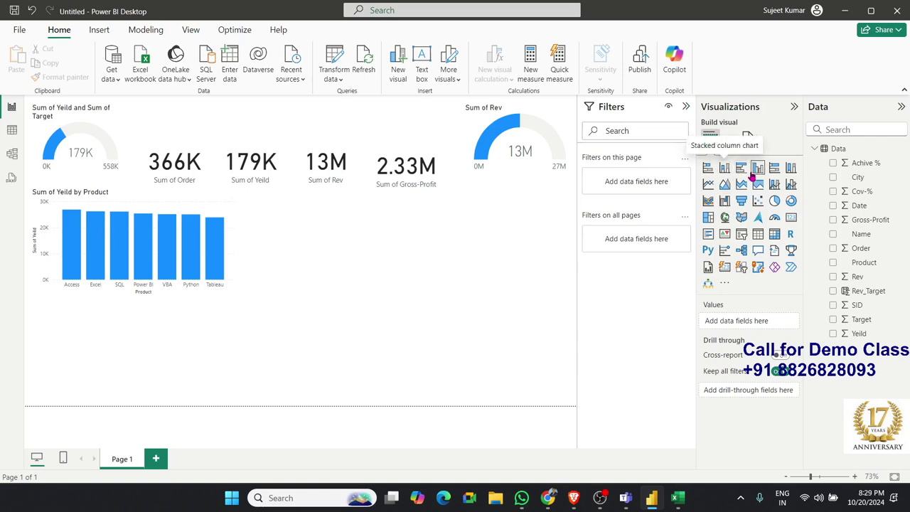
Add a donut chart of Sum of Yeild by Name beside the Product chart.
click(755, 178)
drag(44, 351, 249, 254)
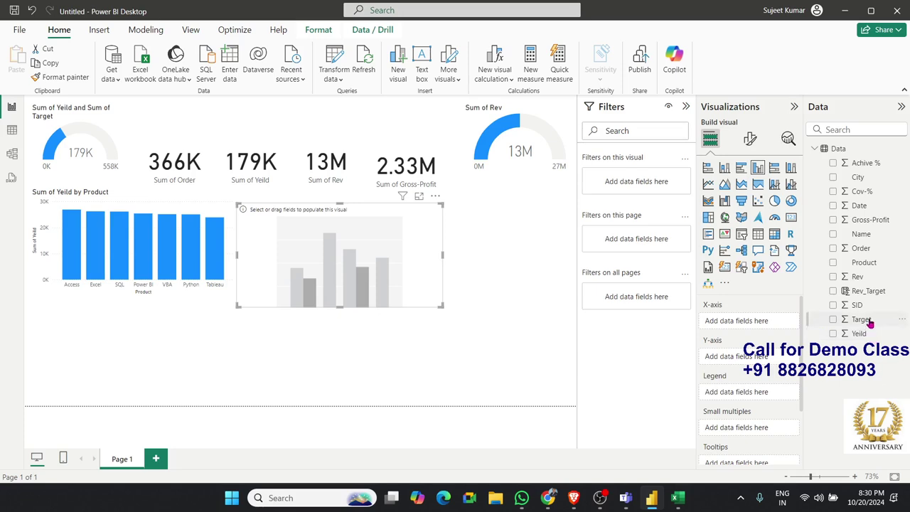
drag(862, 234, 355, 280)
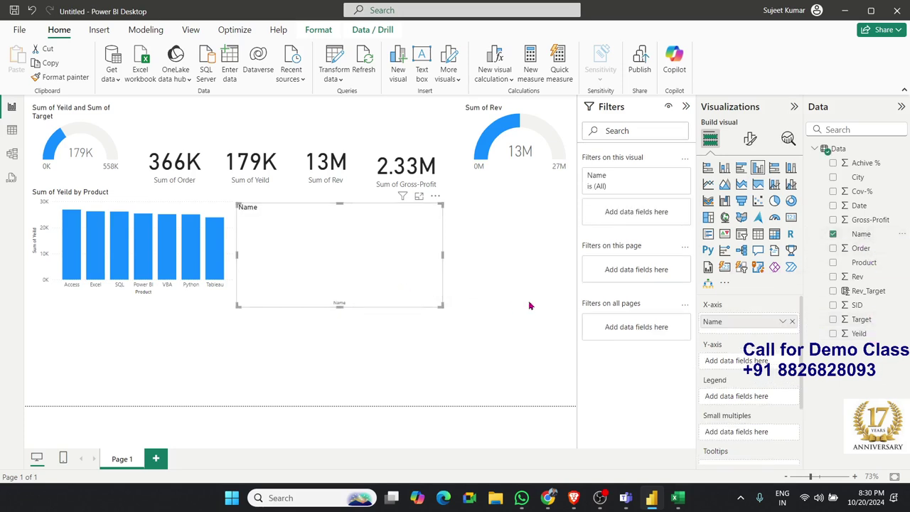
click(790, 201)
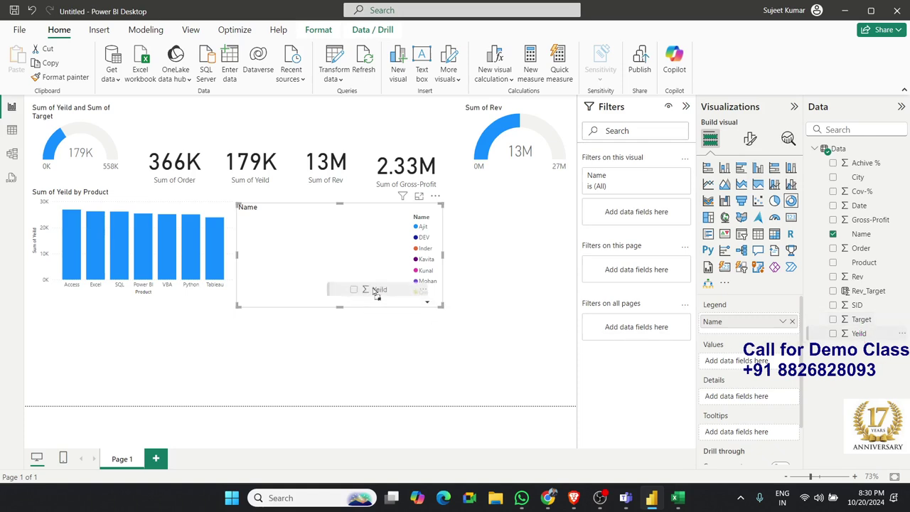
drag(861, 337, 375, 290)
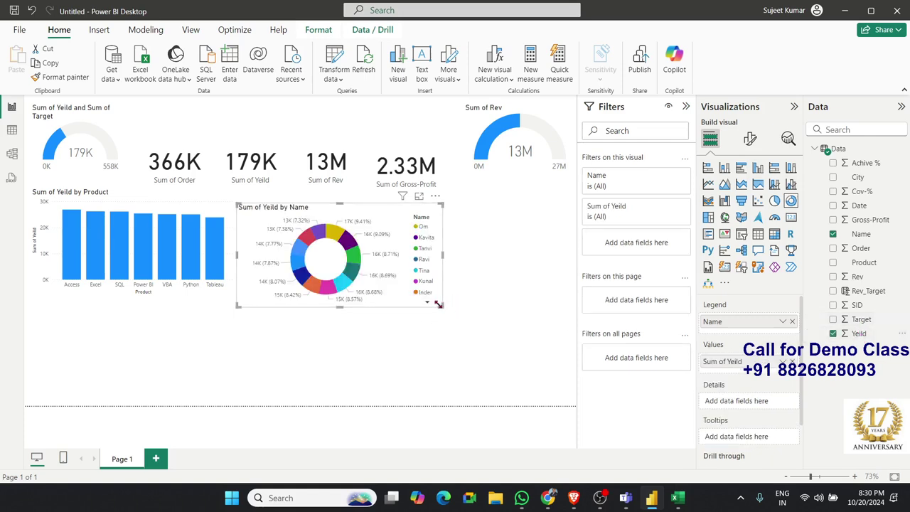
click(491, 291)
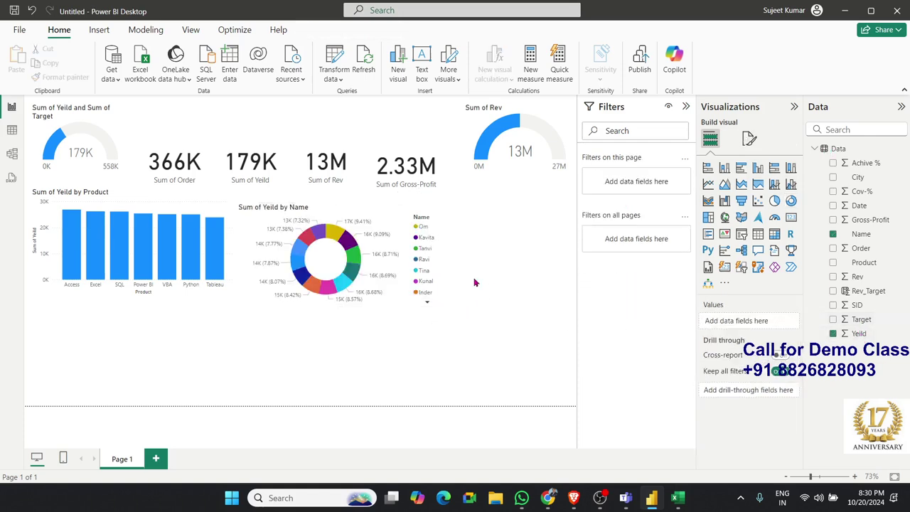
Add a pie chart of Sum of Yeild by City next to the donut.
click(775, 201)
mouse_move(197, 346)
mouse_down()
mouse_move(447, 284)
mouse_move(374, 301)
mouse_up()
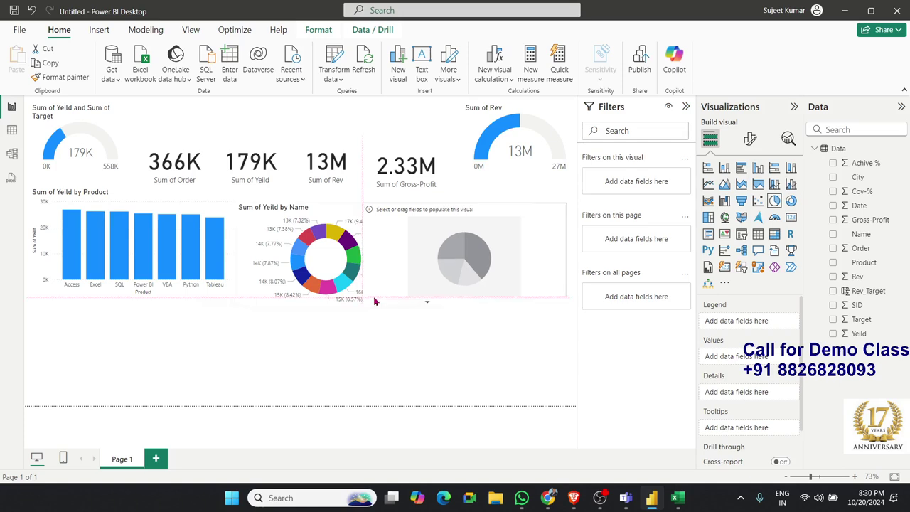
drag(374, 302, 453, 301)
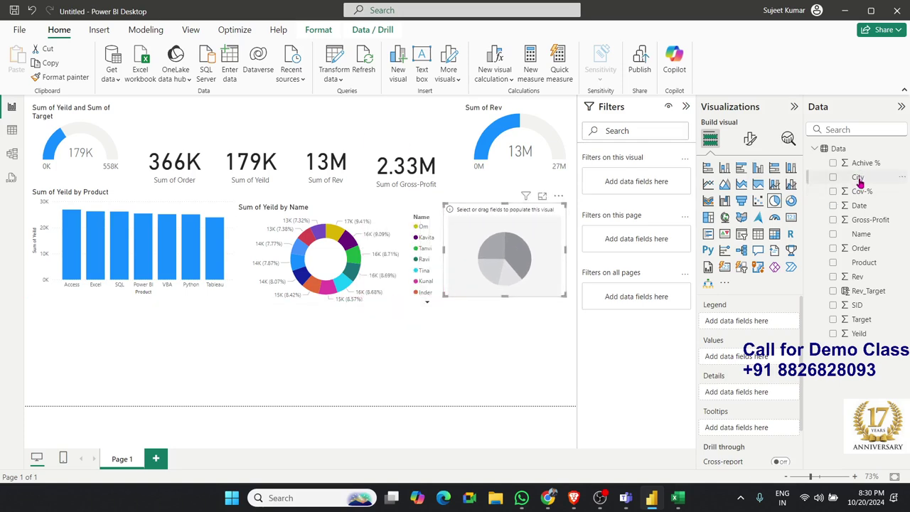
click(859, 178)
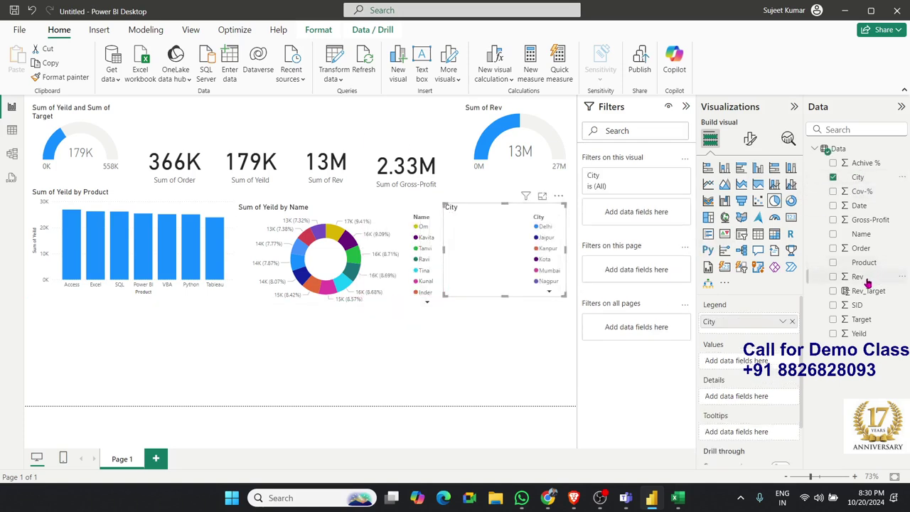
click(860, 334)
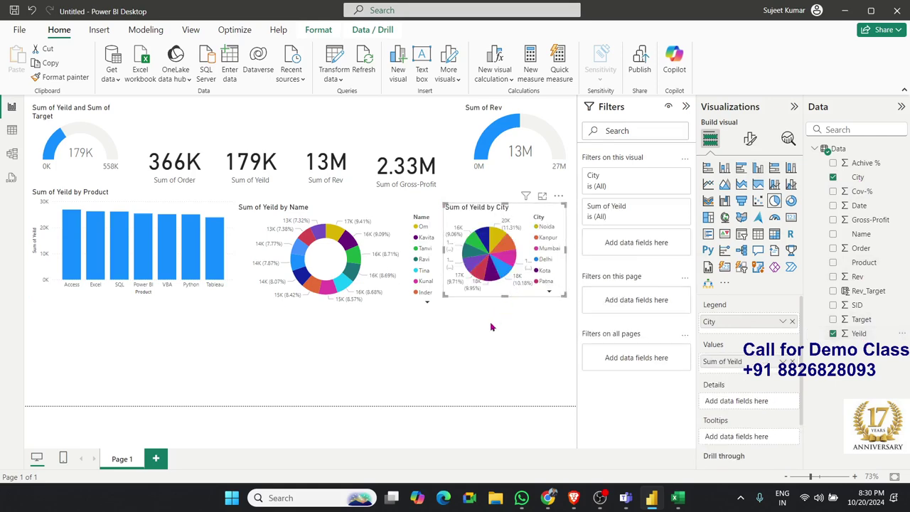
click(476, 352)
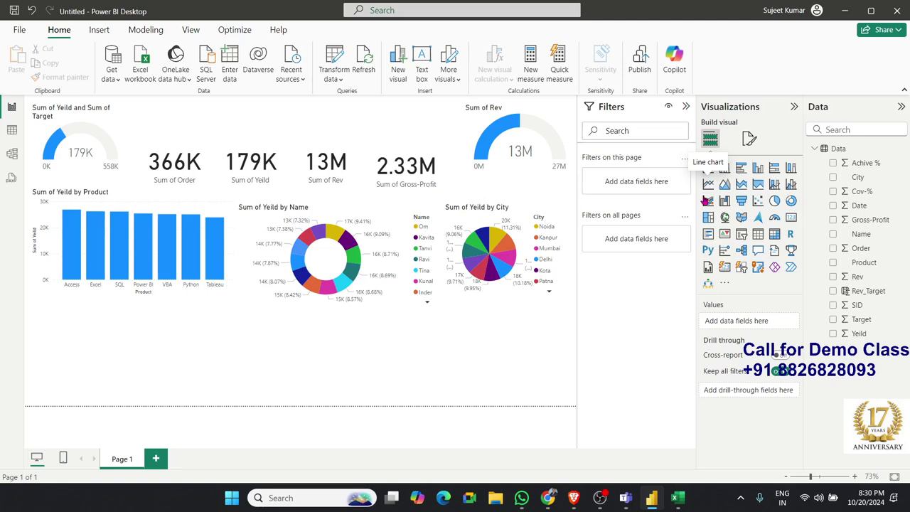
Add a page-wide line chart of Sum of Yeild with Date on the X-axis.
click(709, 185)
drag(239, 406, 566, 403)
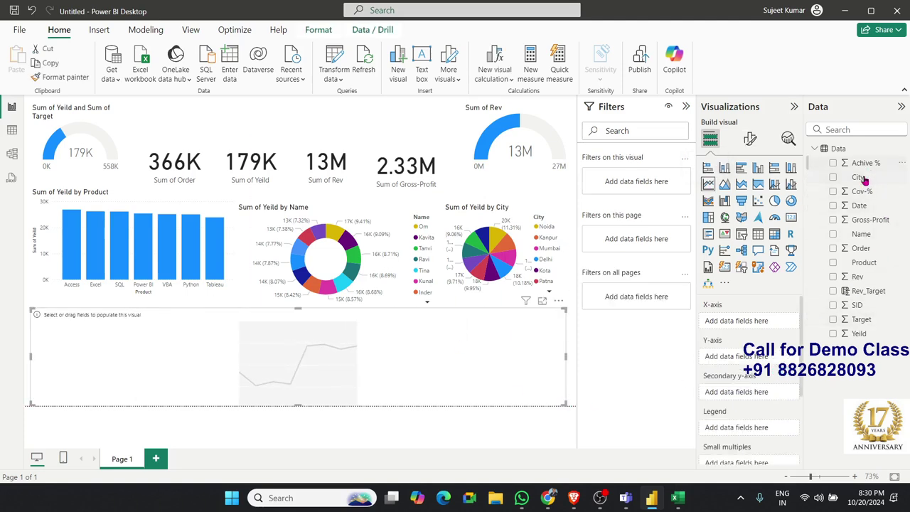
drag(859, 205, 455, 387)
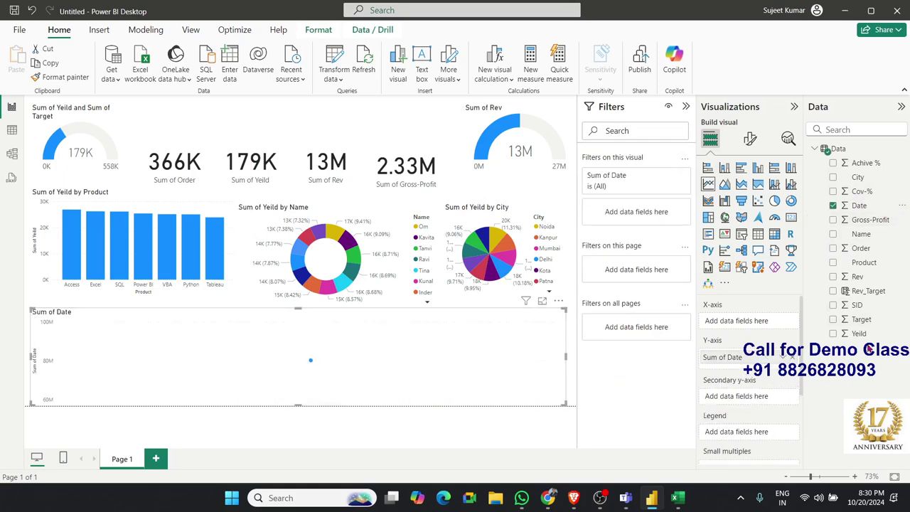
drag(859, 334, 498, 377)
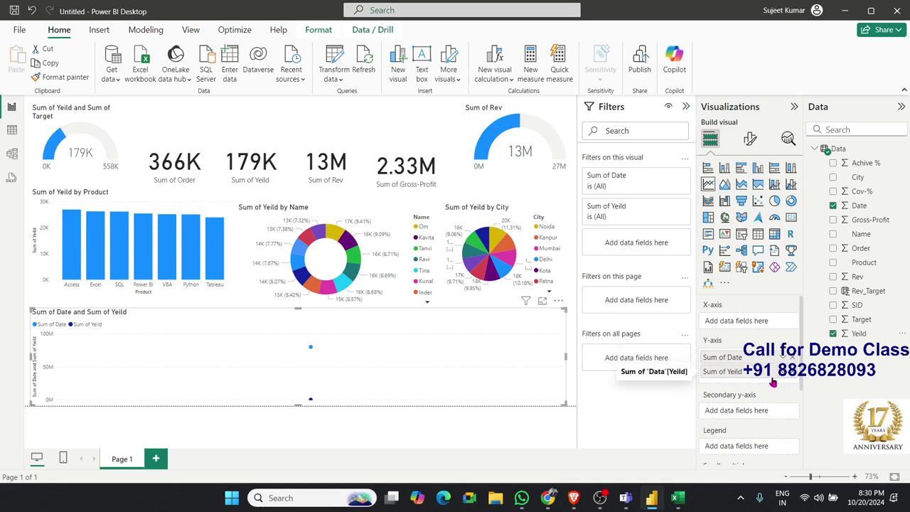
mouse_move(457, 385)
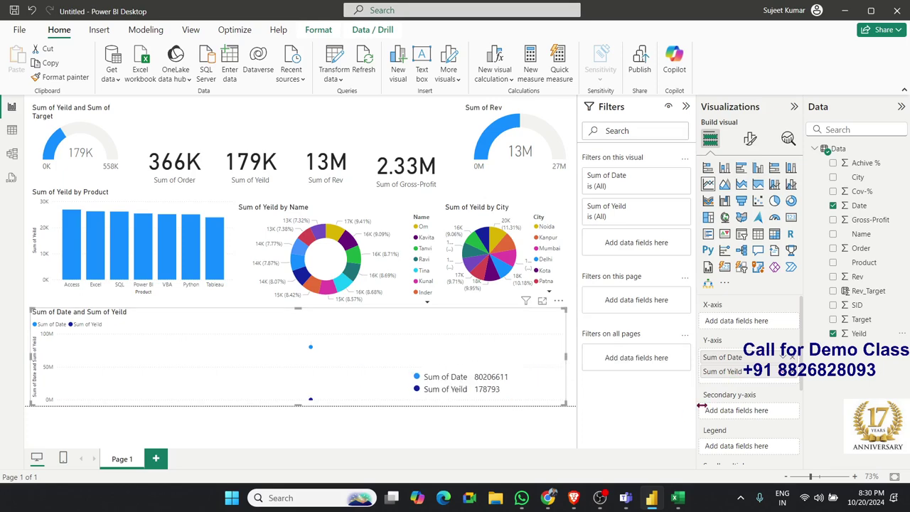
drag(787, 377, 752, 324)
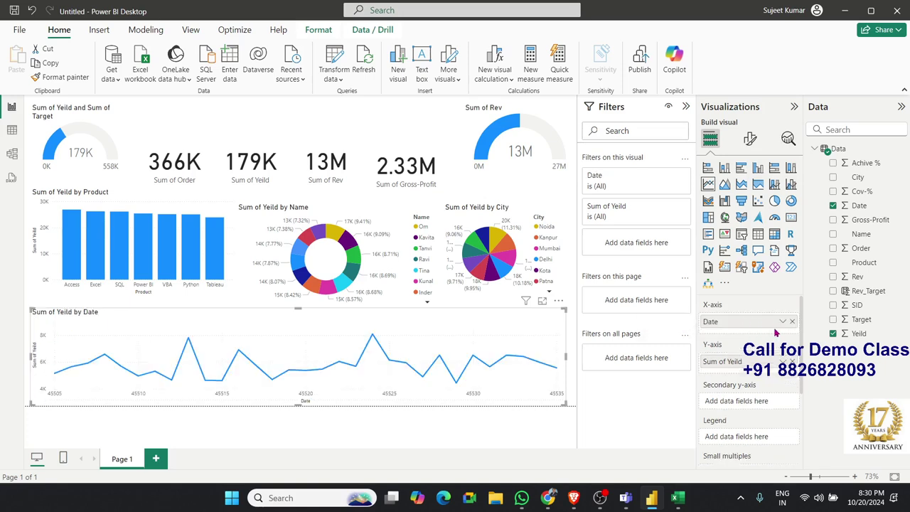
click(499, 429)
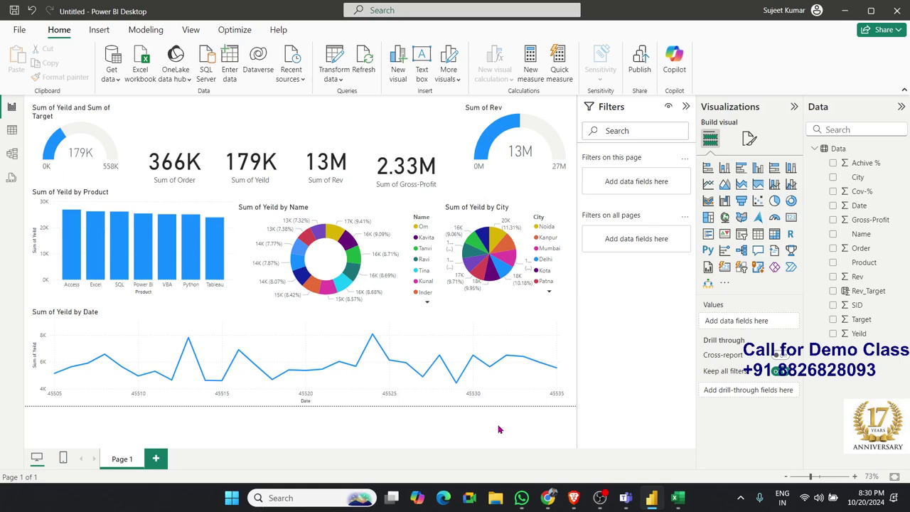
Save the report with Ctrl+S under the file name S8pm.pbix.
key(ctrl+s)
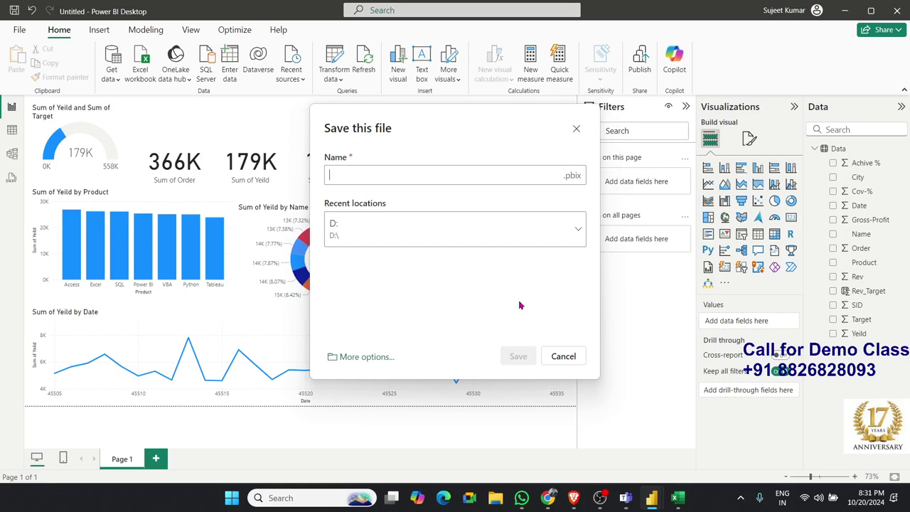
text(ds)
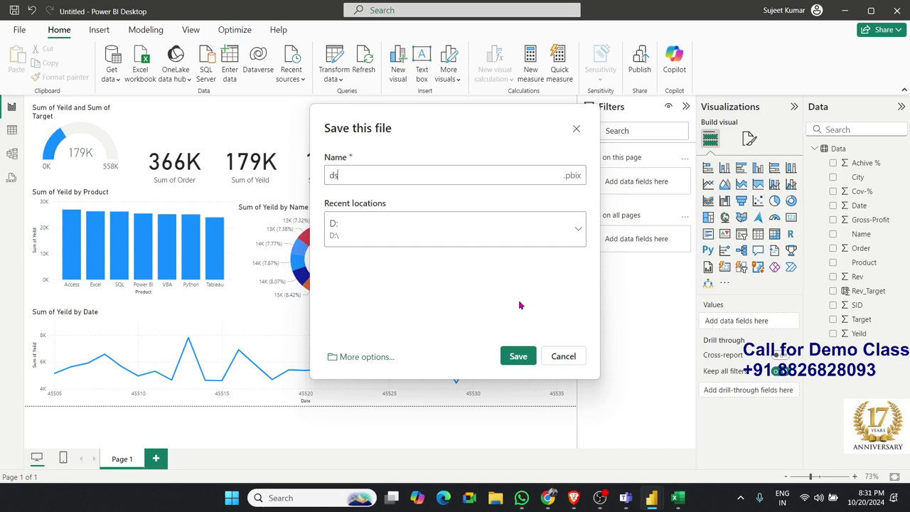
key(BackSpace)
key(BackSpace)
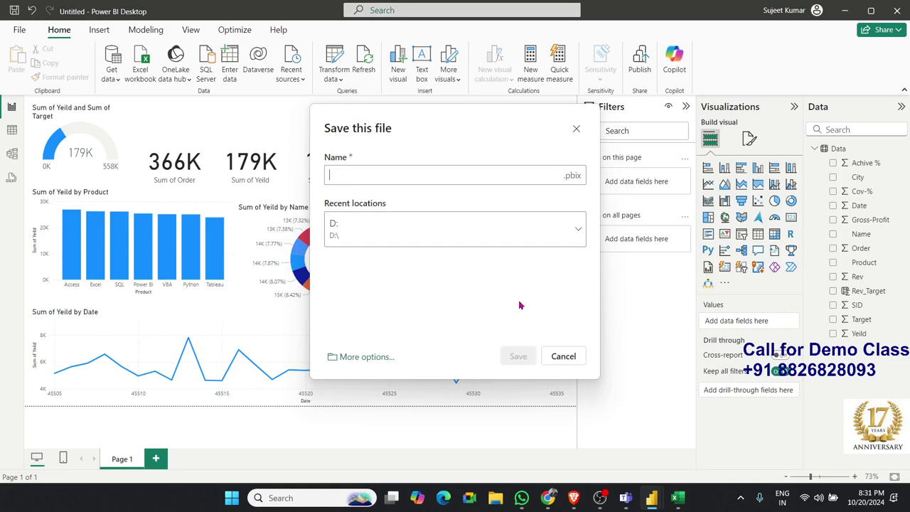
text(S8pm)
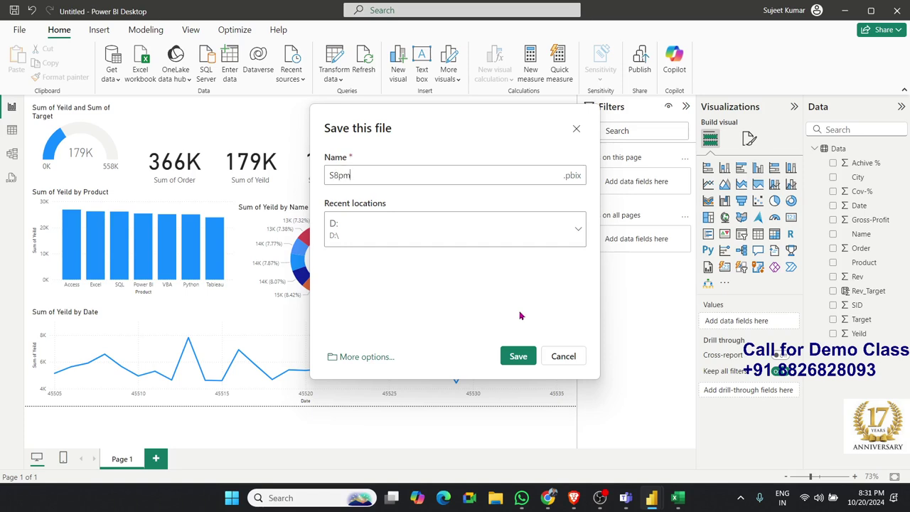
click(519, 355)
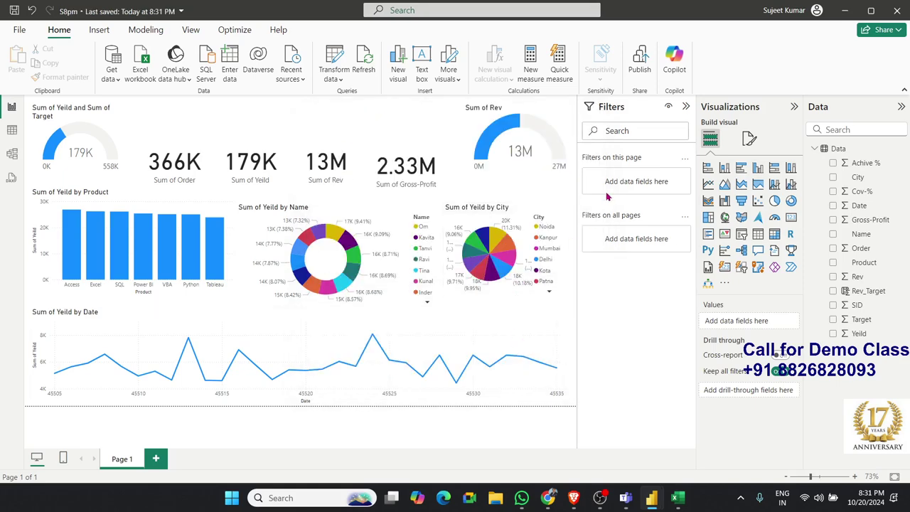
Publish the report to My workspace in the Power BI service.
click(637, 69)
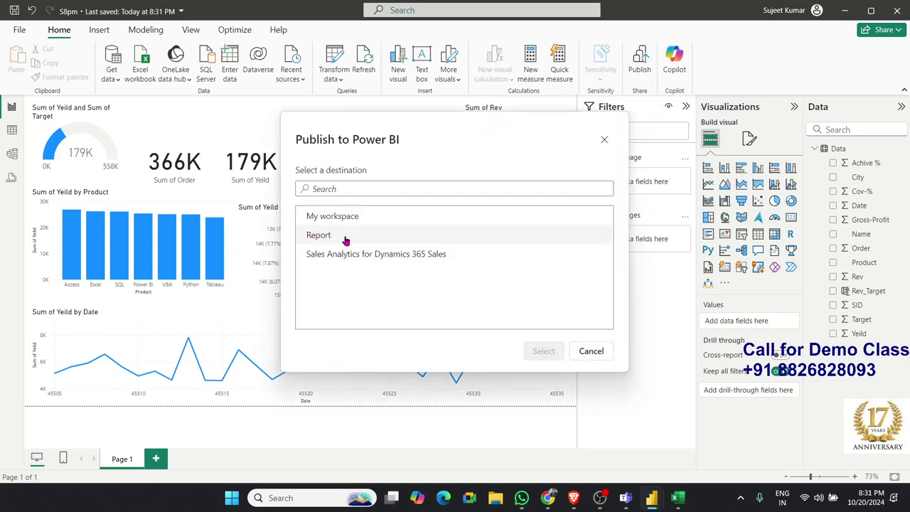
click(346, 235)
click(349, 217)
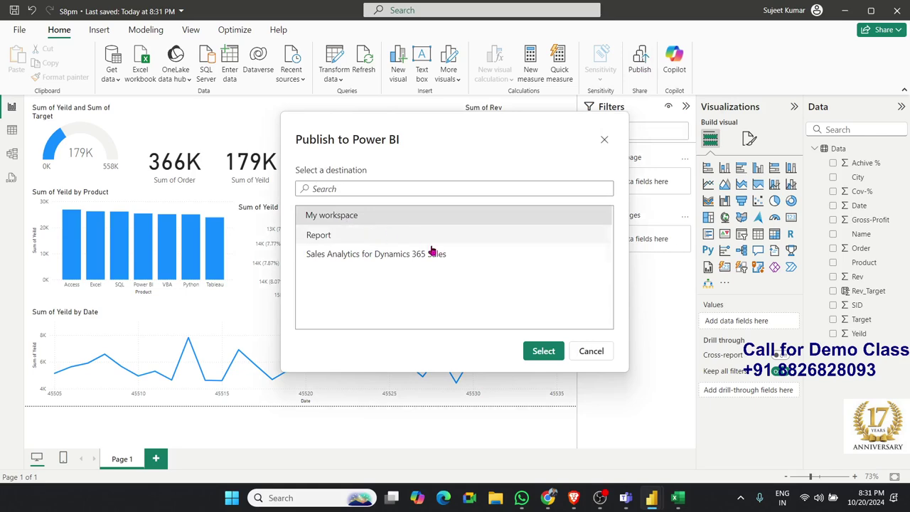
click(544, 349)
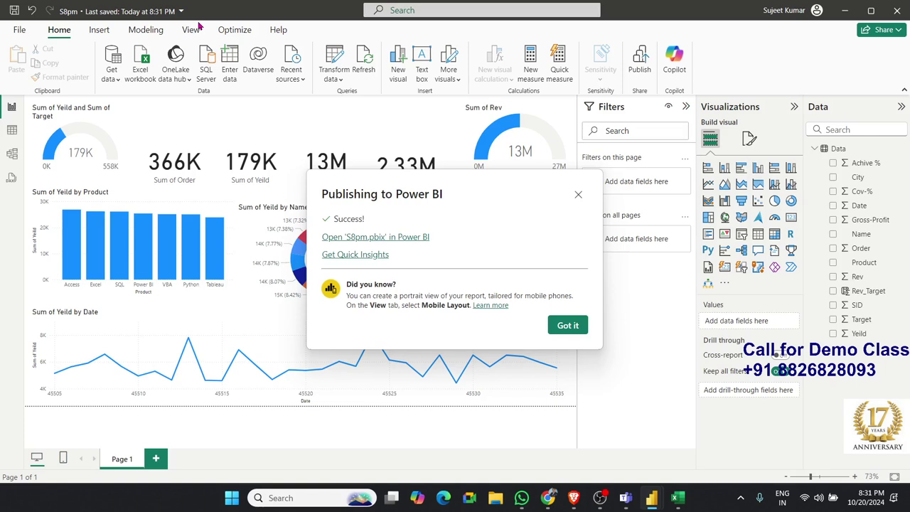
Dismiss the publishing success message and head to the browser's Power BI window.
click(579, 326)
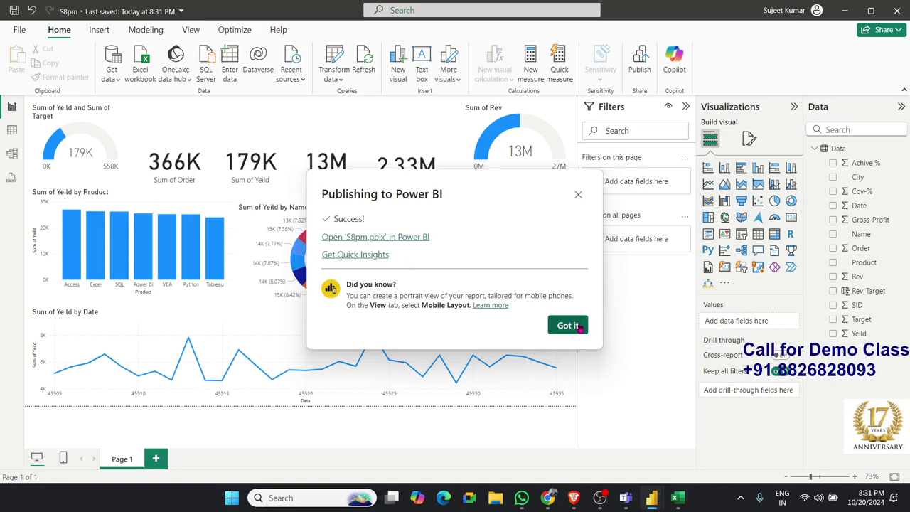
click(580, 326)
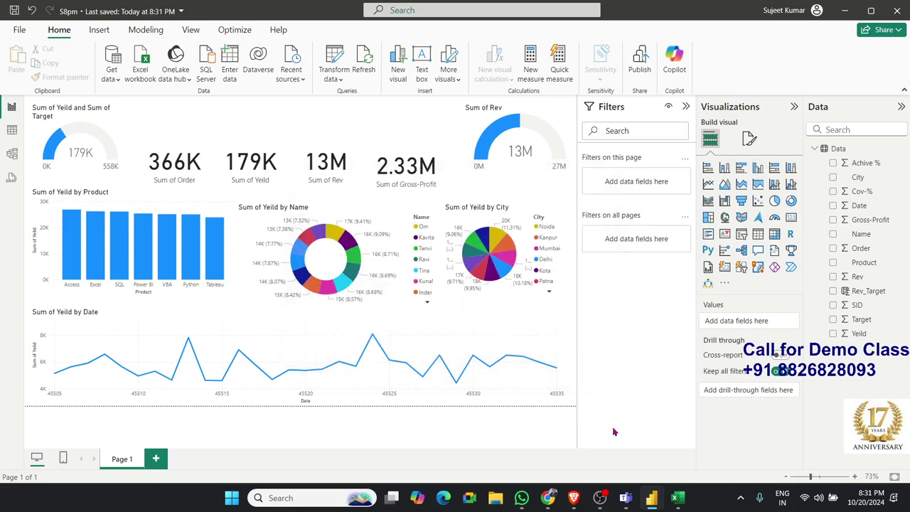
mouse_move(549, 502)
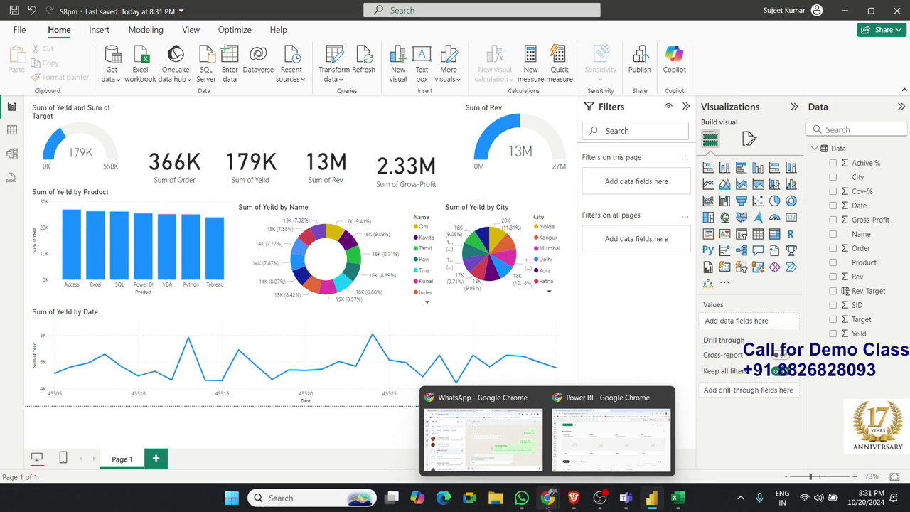
Switch to Power BI in the browser and open My workspace.
click(593, 468)
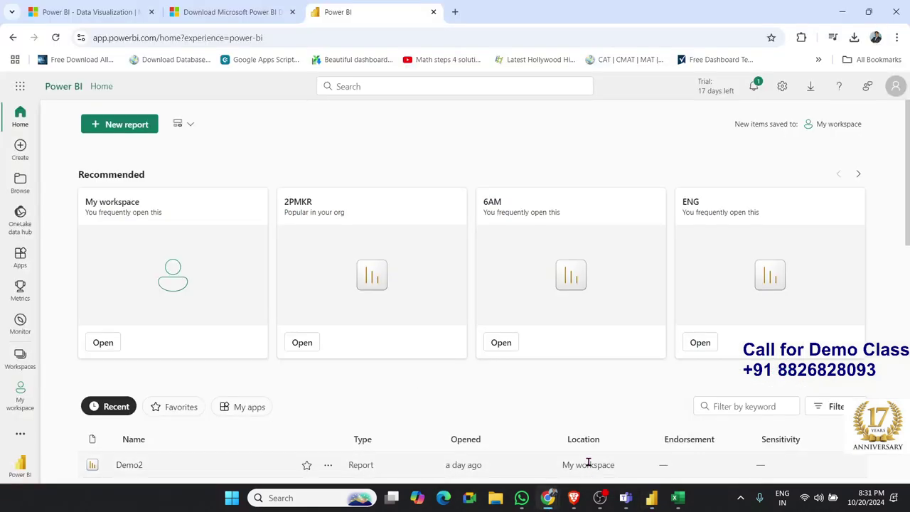
scroll(287, 370, down, 2)
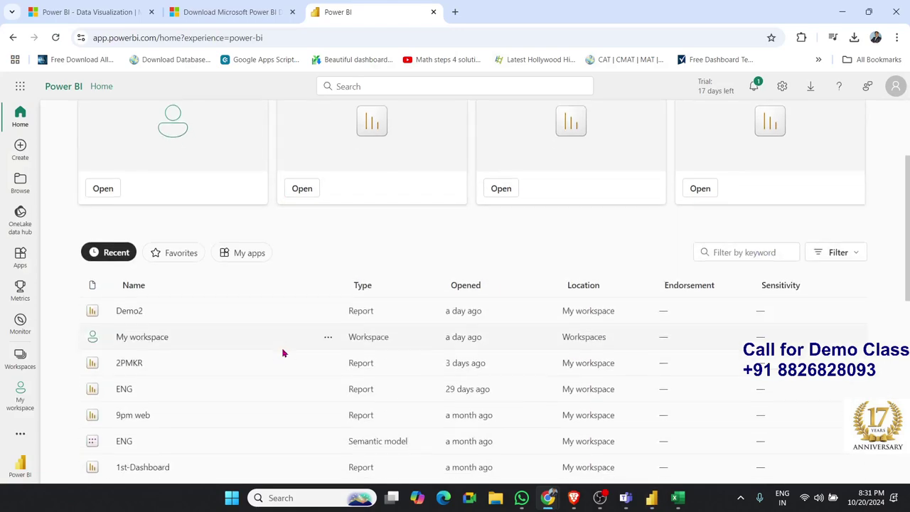
scroll(285, 351, down, 2)
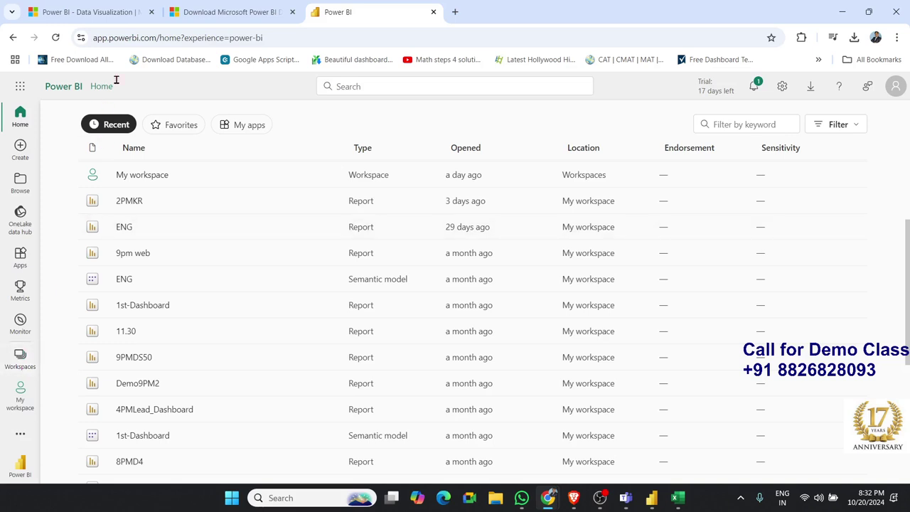
click(19, 357)
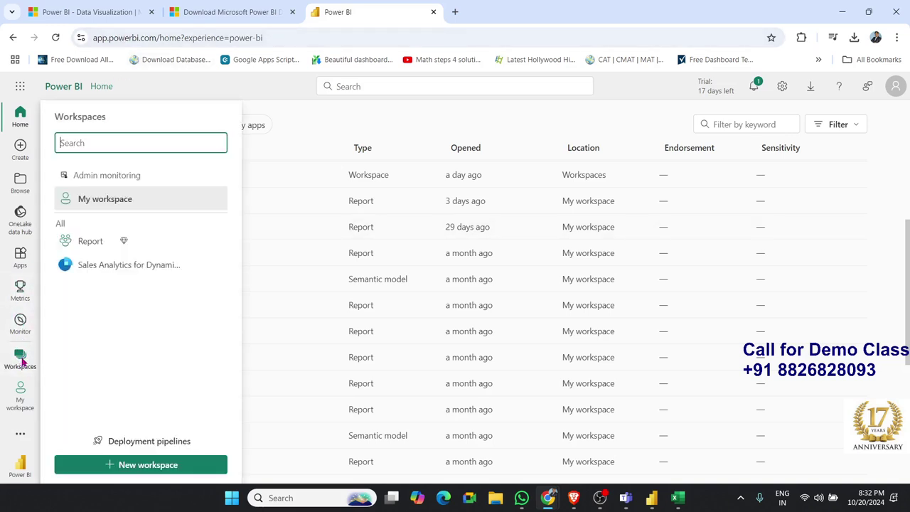
click(93, 198)
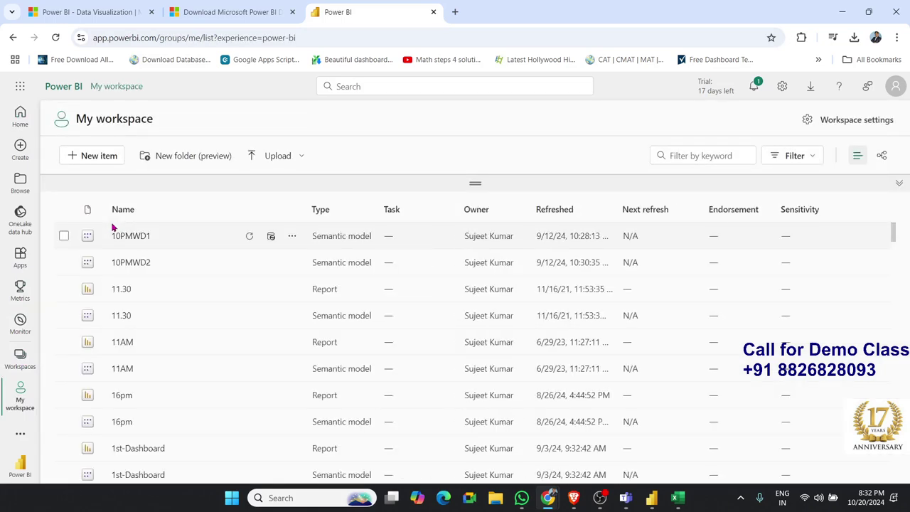
Open the S8pm semantic model in a new tab and open the S8pm report.
scroll(183, 313, down, 1)
scroll(200, 355, down, 2)
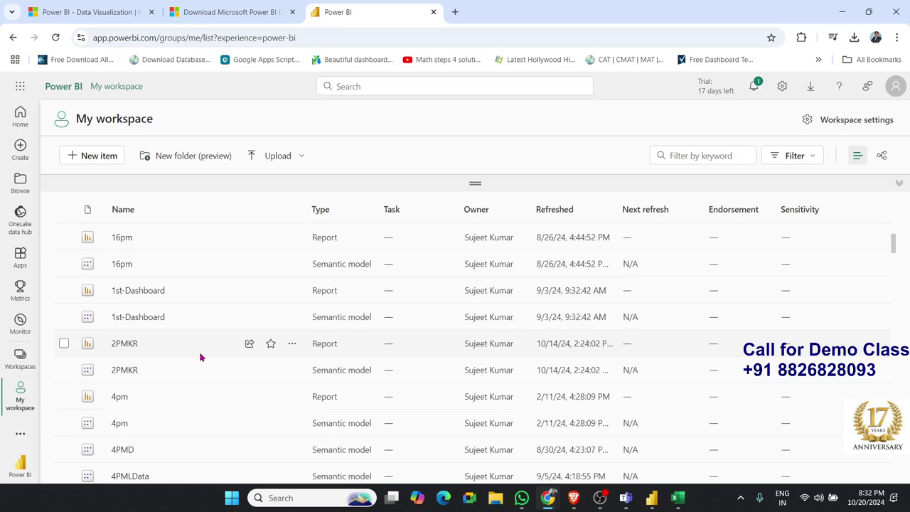
scroll(218, 388, down, 2)
scroll(217, 389, down, 3)
scroll(218, 392, down, 3)
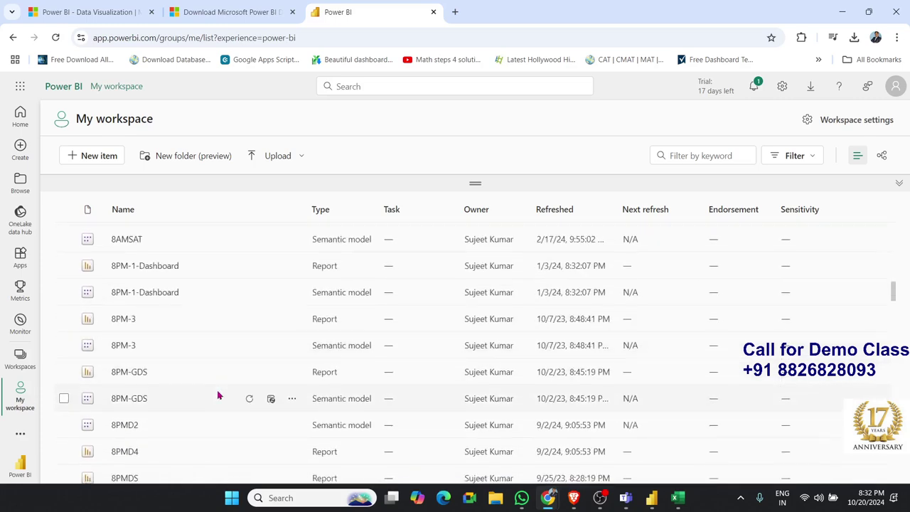
scroll(219, 394, down, 5)
scroll(218, 395, down, 3)
scroll(218, 396, down, 3)
scroll(219, 396, down, 3)
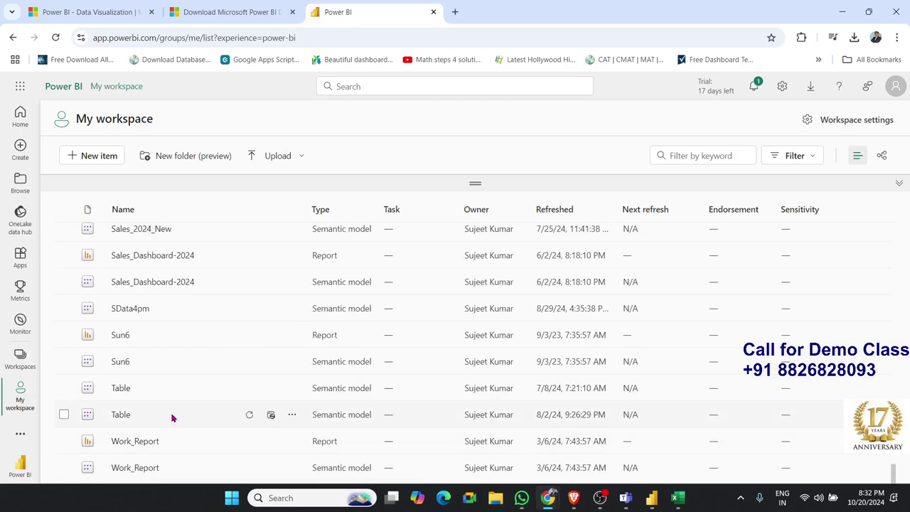
scroll(175, 416, up, 1)
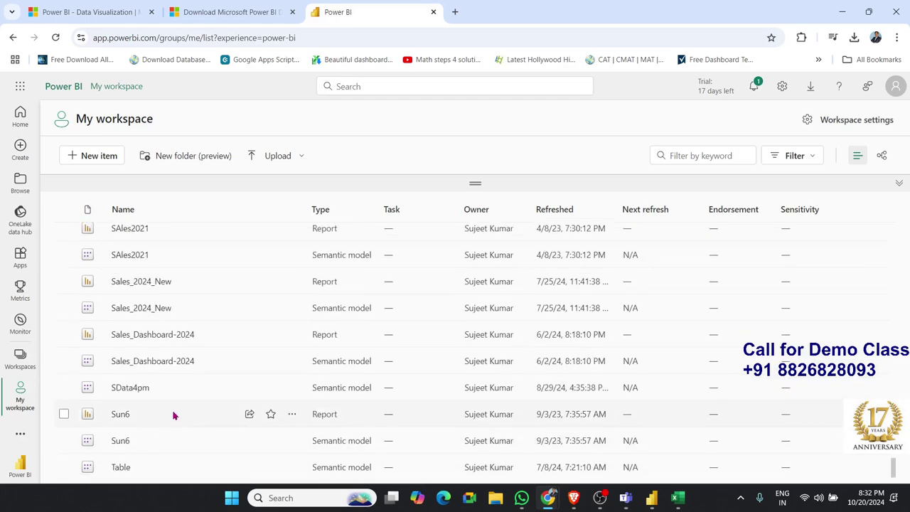
scroll(175, 416, up, 1)
scroll(175, 416, up, 1)
scroll(174, 416, up, 2)
scroll(174, 416, up, 1)
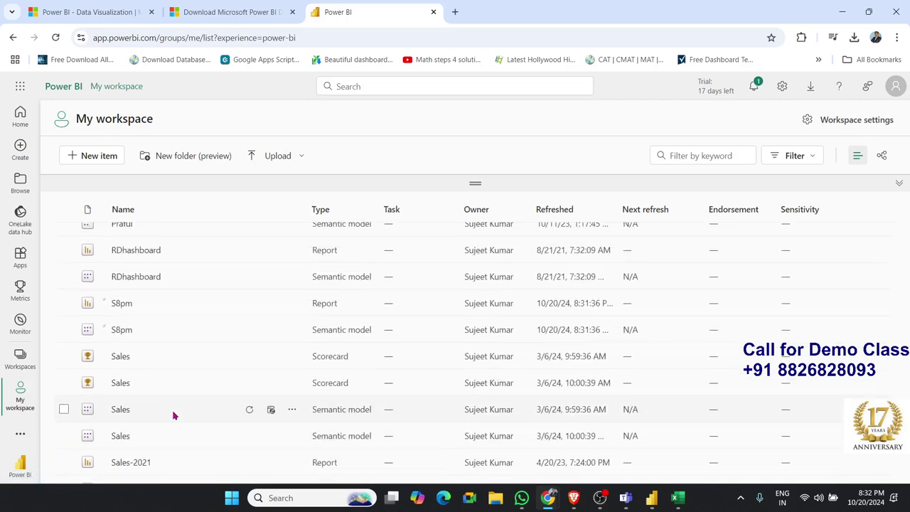
scroll(174, 416, up, 2)
scroll(175, 414, down, 1)
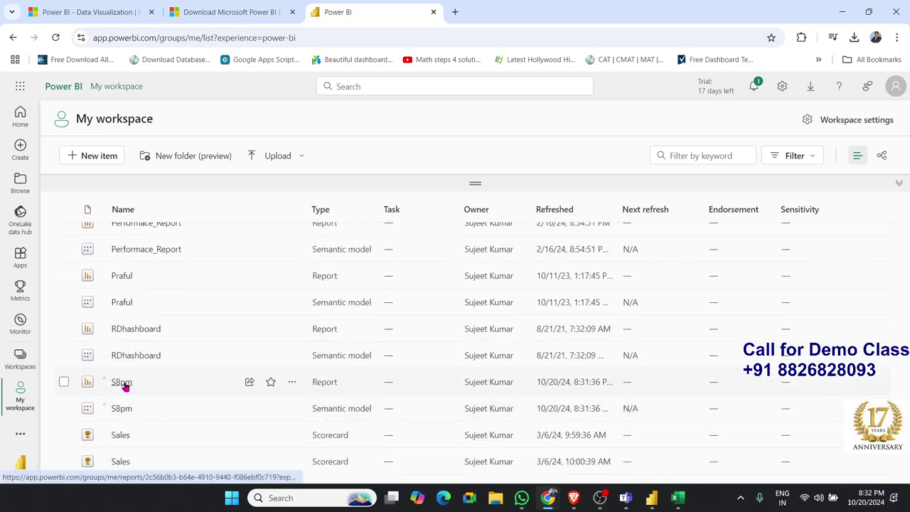
right_click(124, 409)
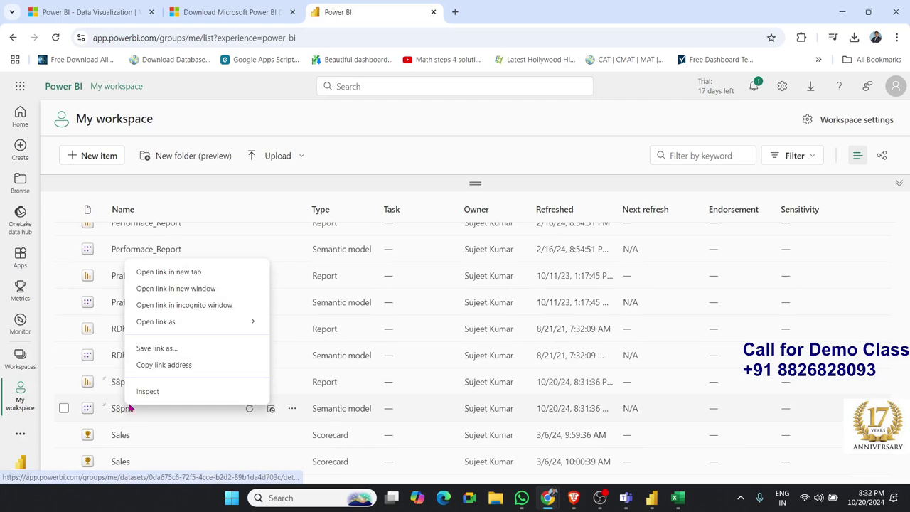
click(160, 272)
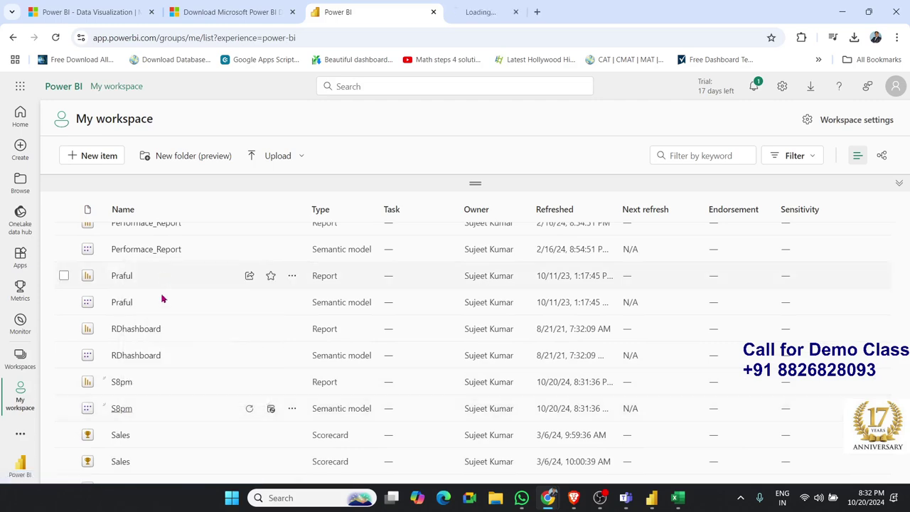
click(122, 382)
Glance at the S8pm semantic model details, close the DAX popup, and return to the S8pm report tab.
click(559, 12)
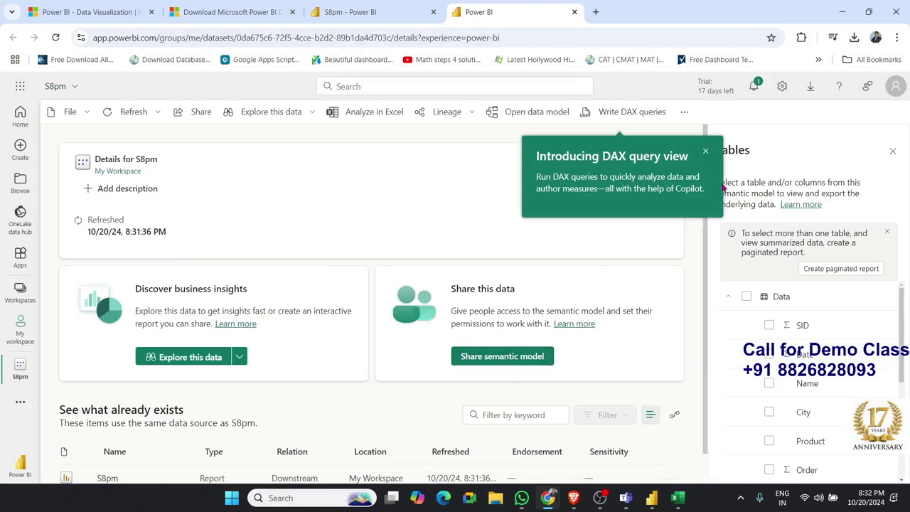
click(706, 153)
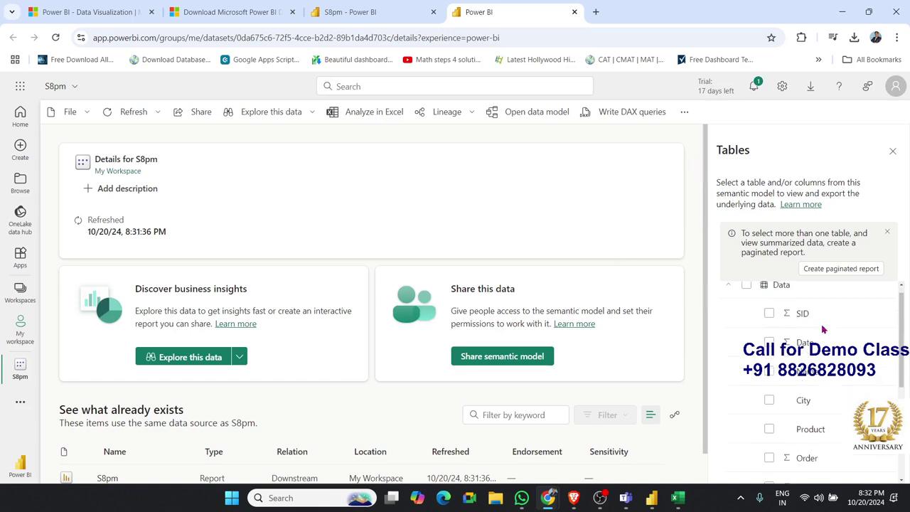
scroll(810, 320, down, 5)
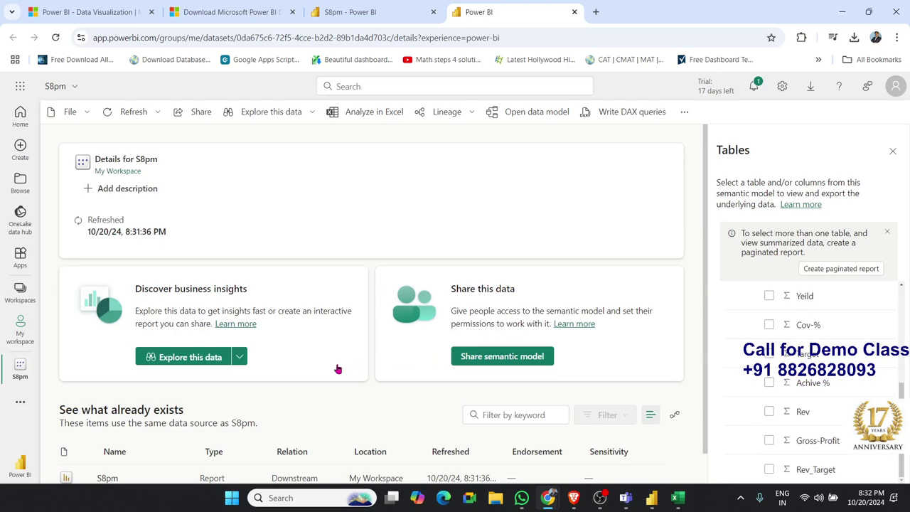
click(350, 12)
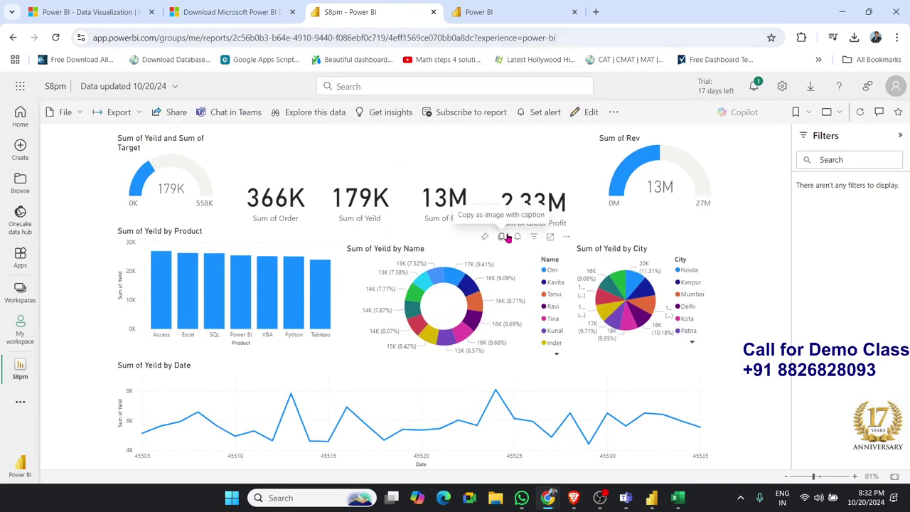
Edit the S8pm report online and expand the Data table to list its fields.
click(588, 112)
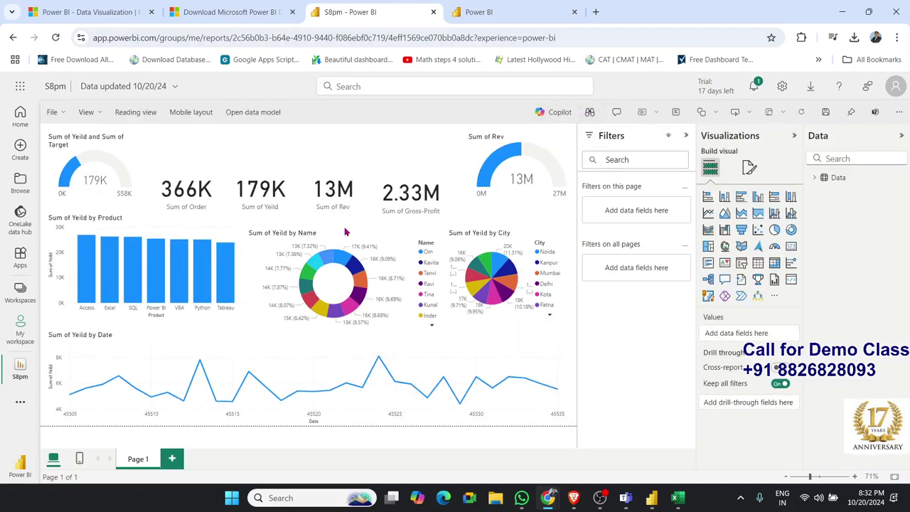
click(651, 498)
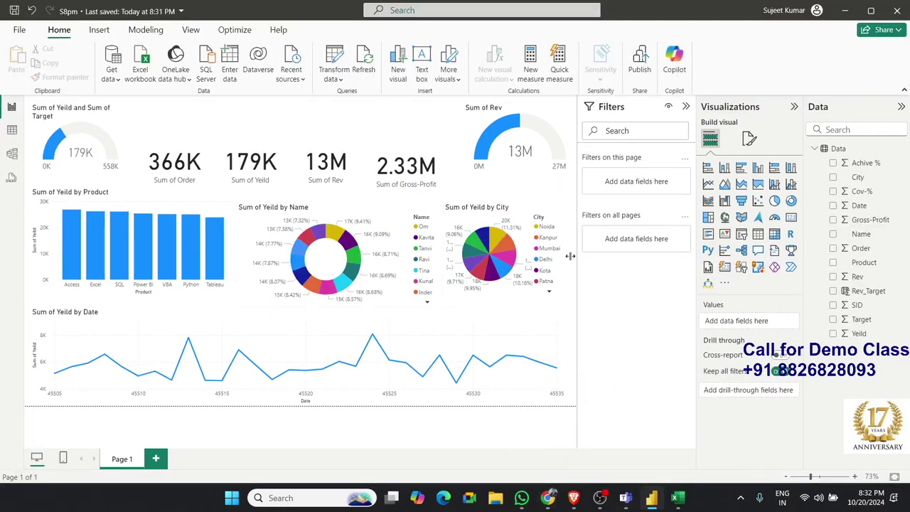
mouse_move(547, 497)
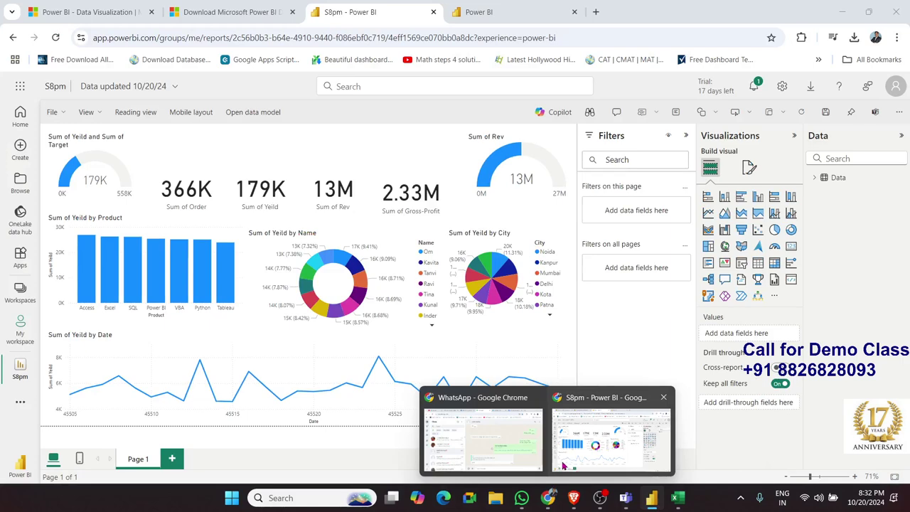
click(561, 466)
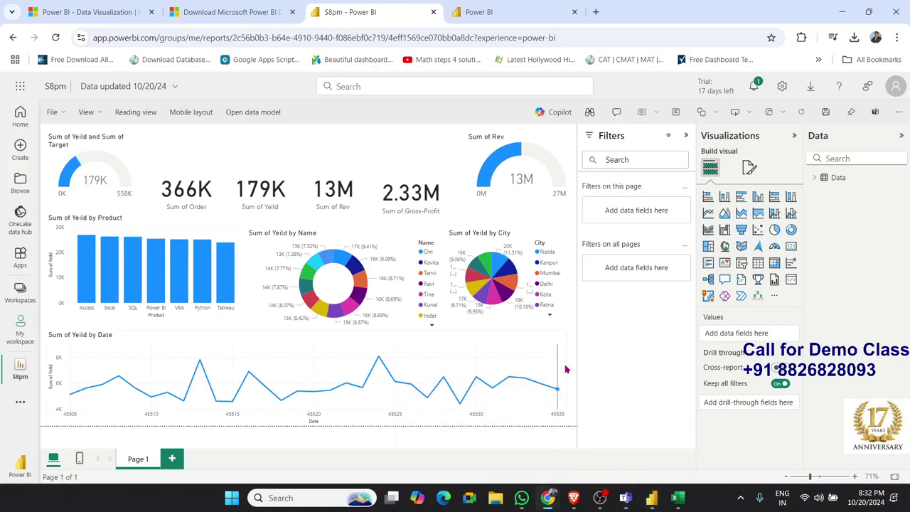
click(815, 178)
Convert the Sum of Yeild by Date line chart into a treemap grouped by Product, with Name as details.
drag(822, 322, 313, 361)
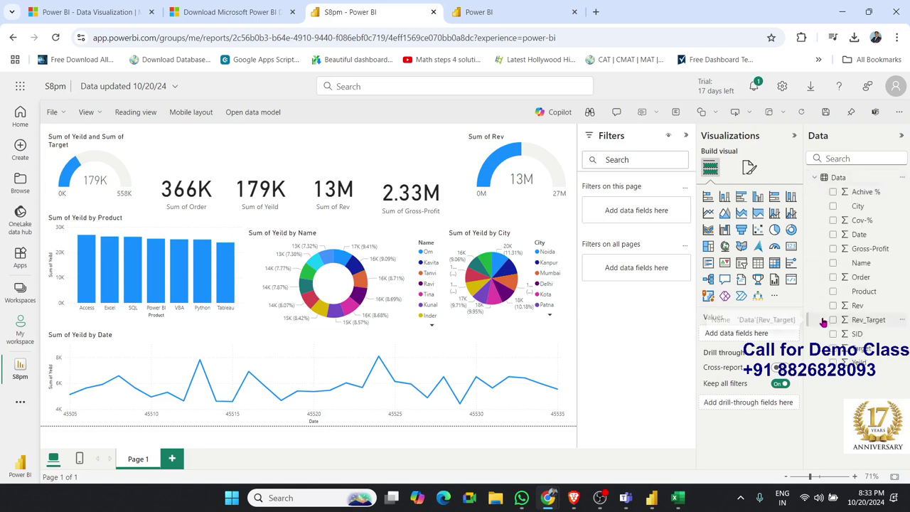
click(297, 343)
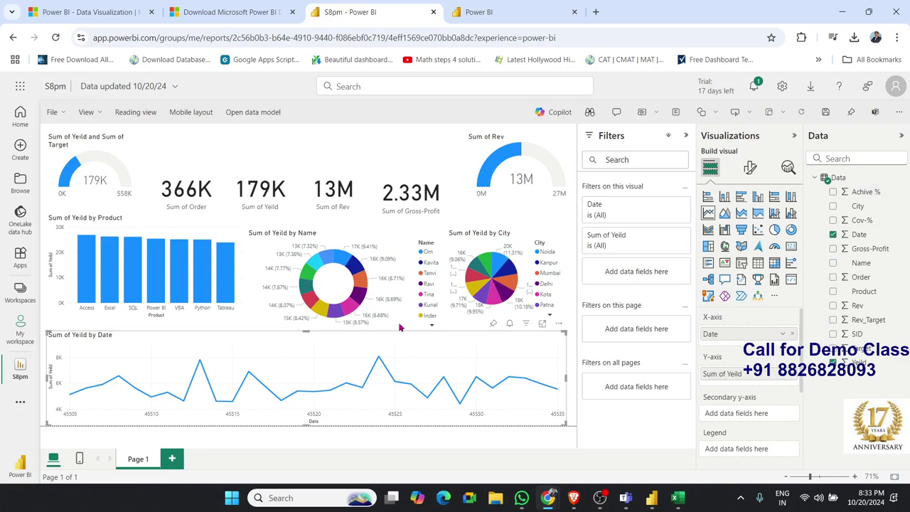
click(709, 246)
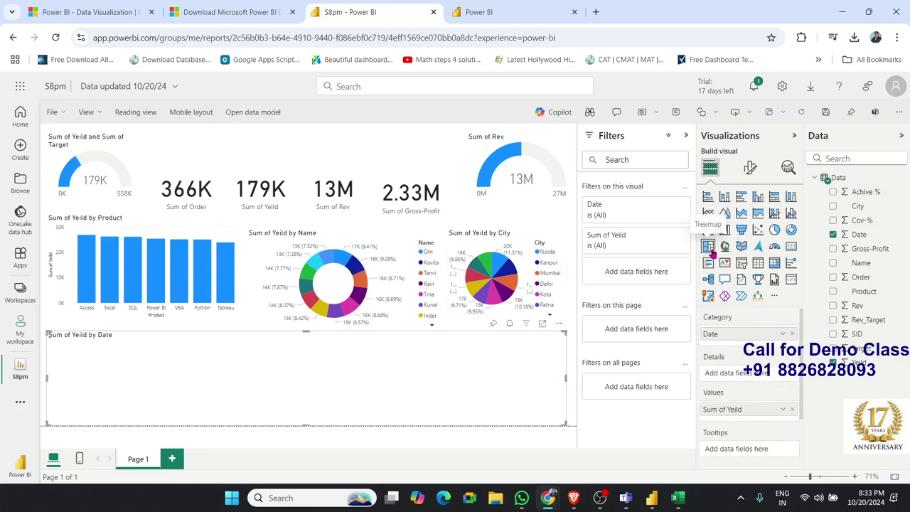
click(792, 334)
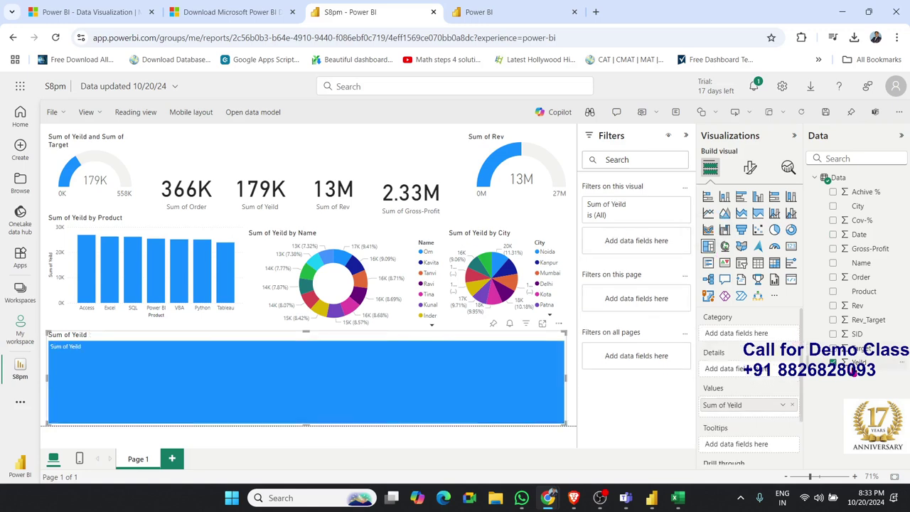
drag(862, 291, 754, 335)
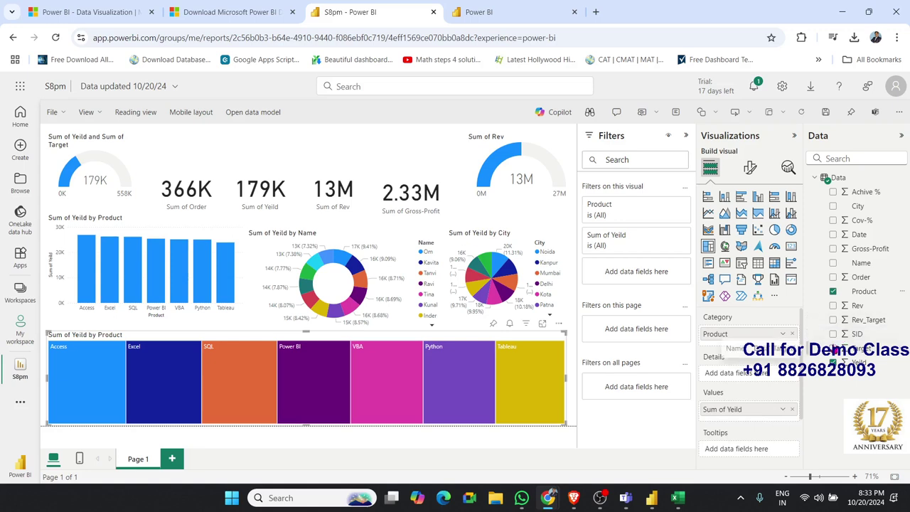
drag(862, 265, 762, 342)
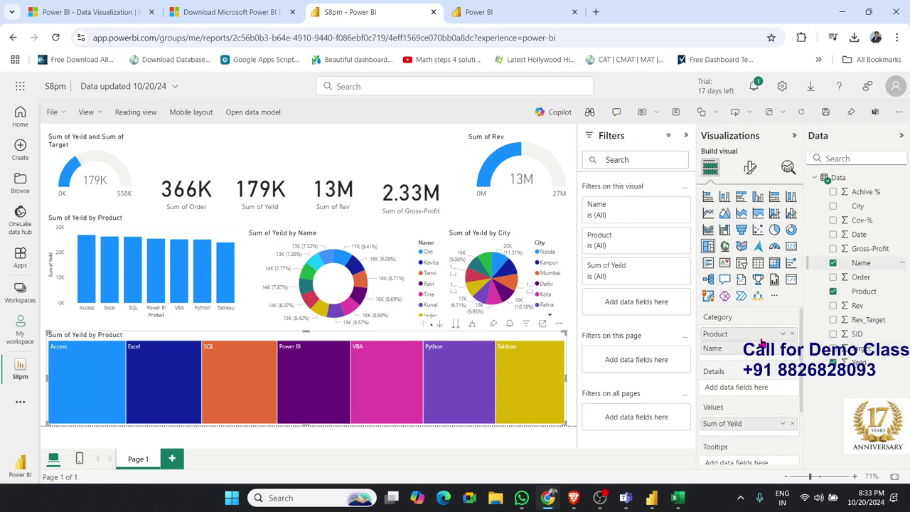
drag(759, 350, 755, 393)
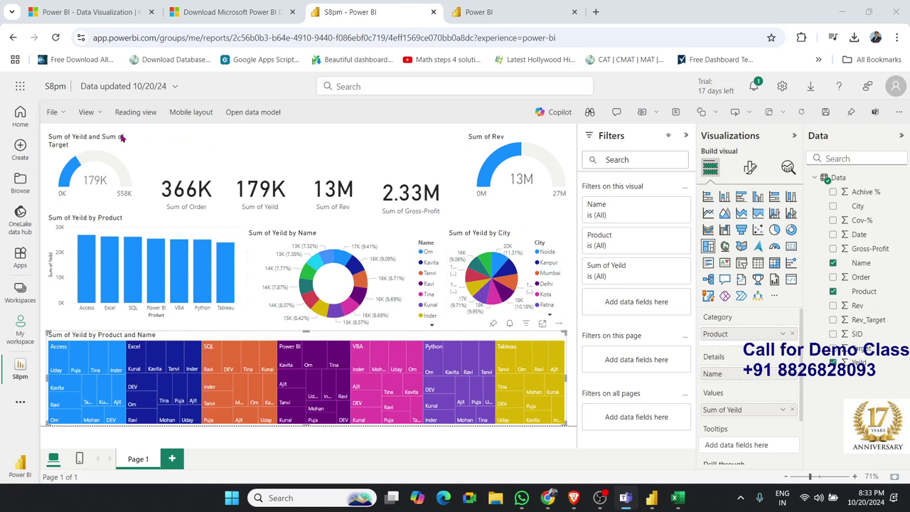
Save the edited S8pm report from the File menu.
click(53, 112)
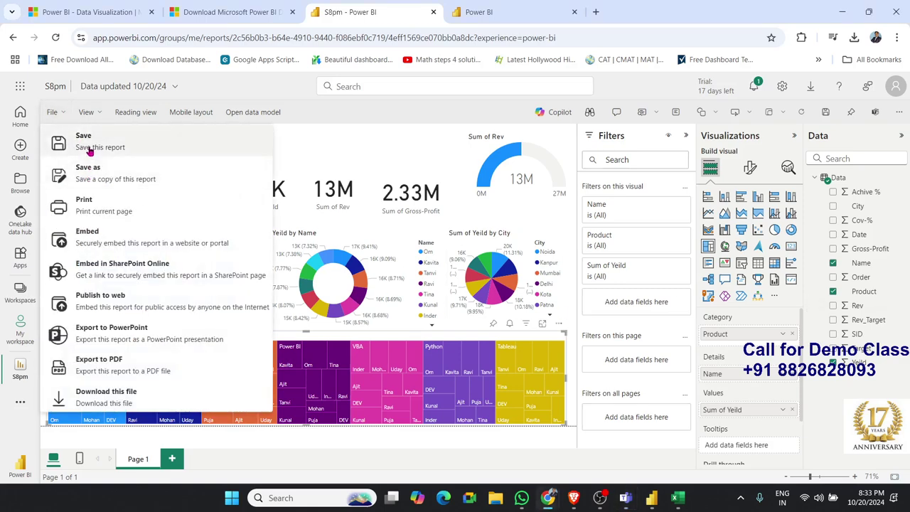
click(84, 139)
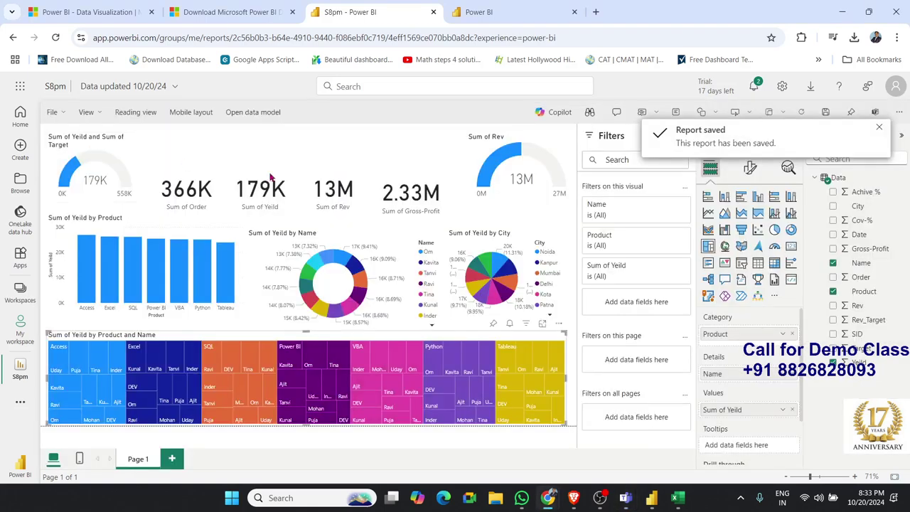
click(879, 128)
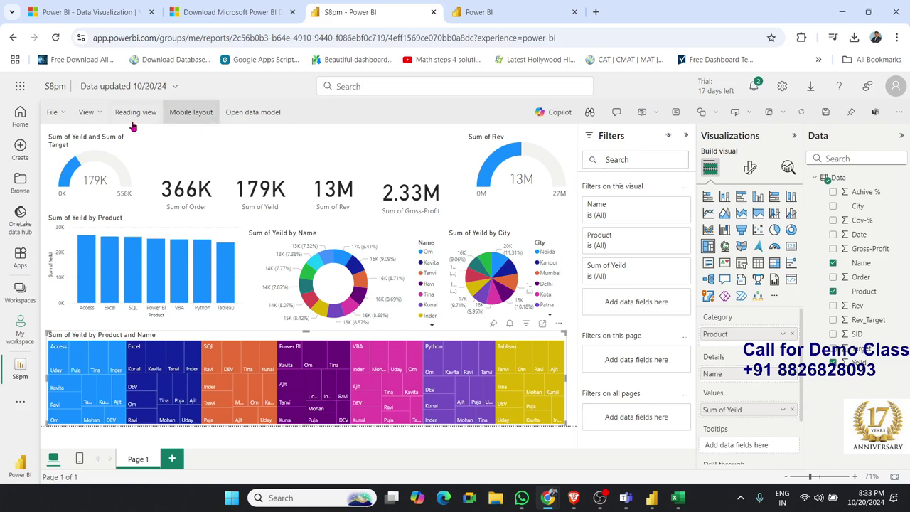
click(86, 114)
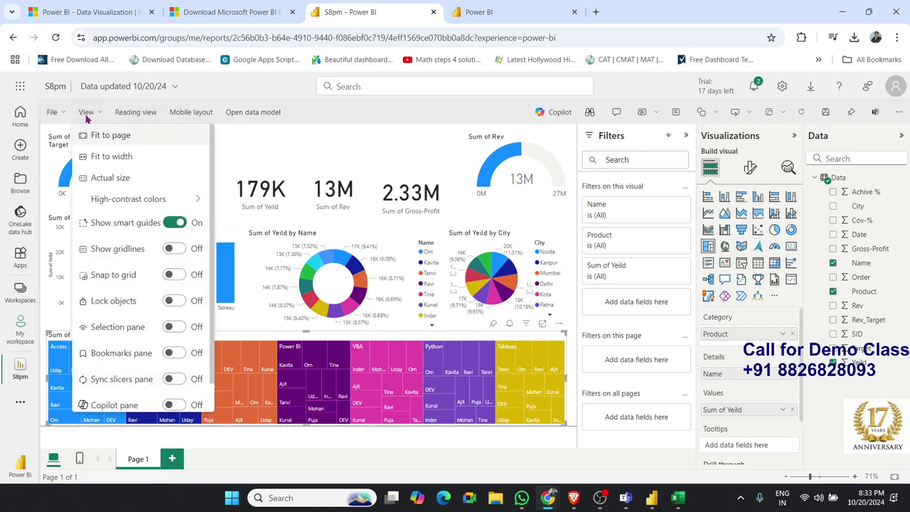
click(60, 117)
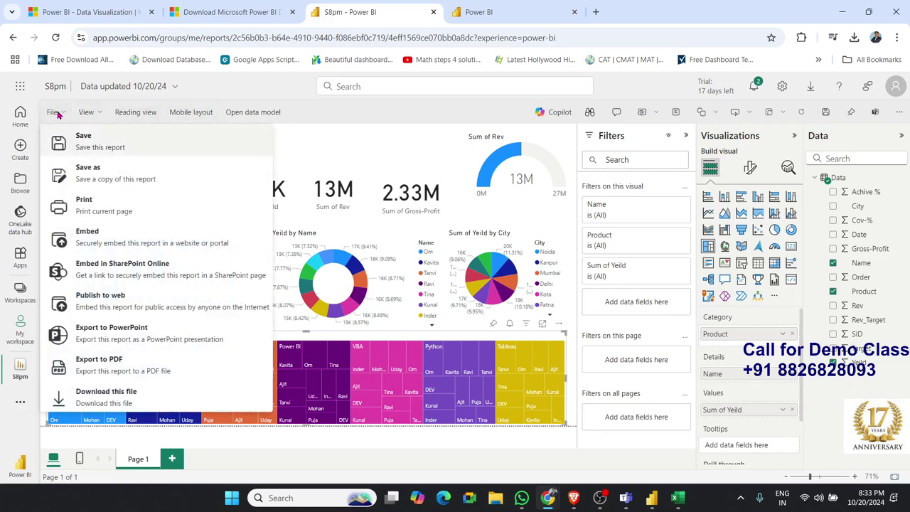
click(70, 140)
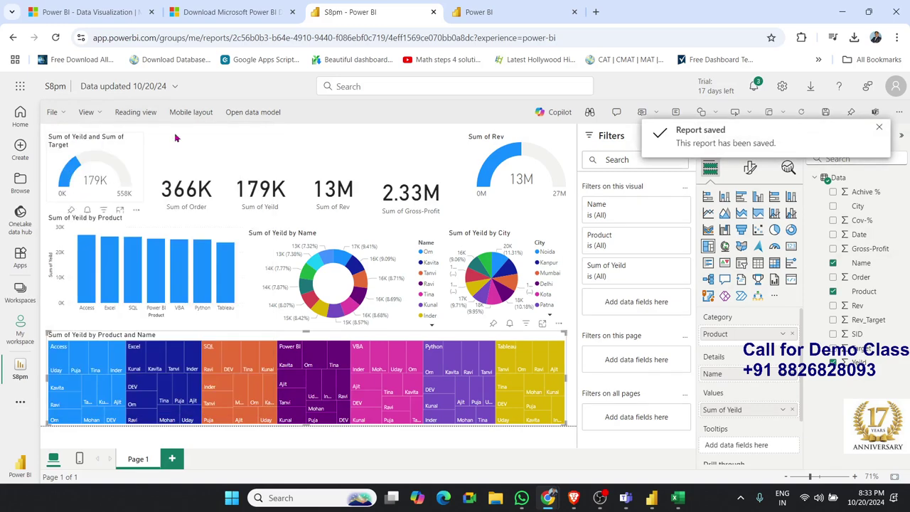
Switch the S8pm report to reading view and dismiss the saved notification.
click(130, 116)
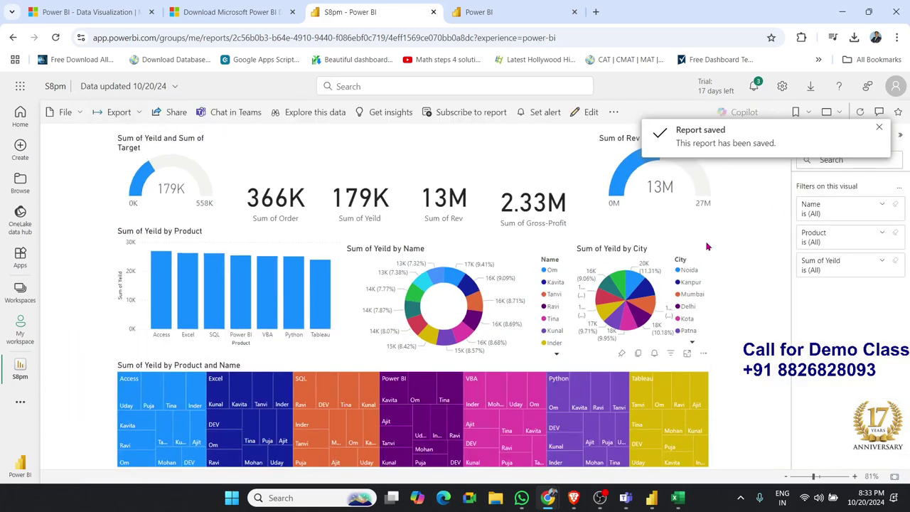
click(880, 129)
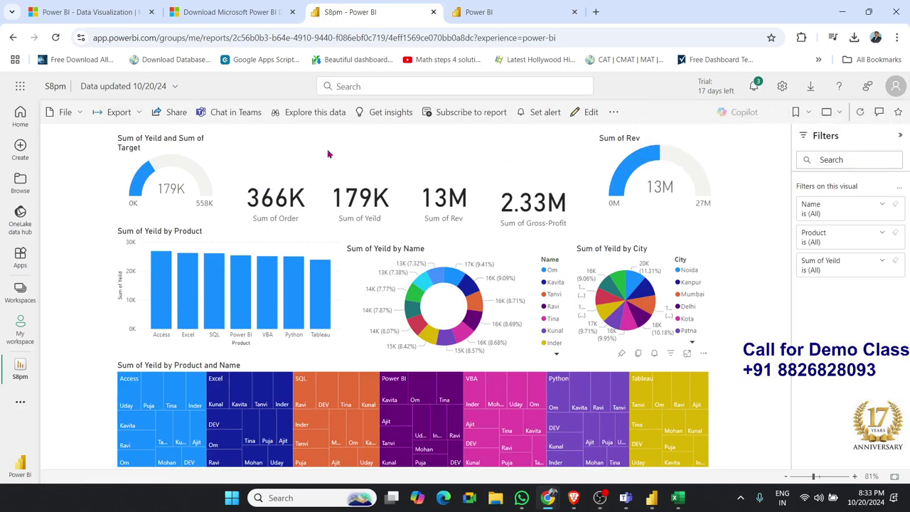
click(81, 113)
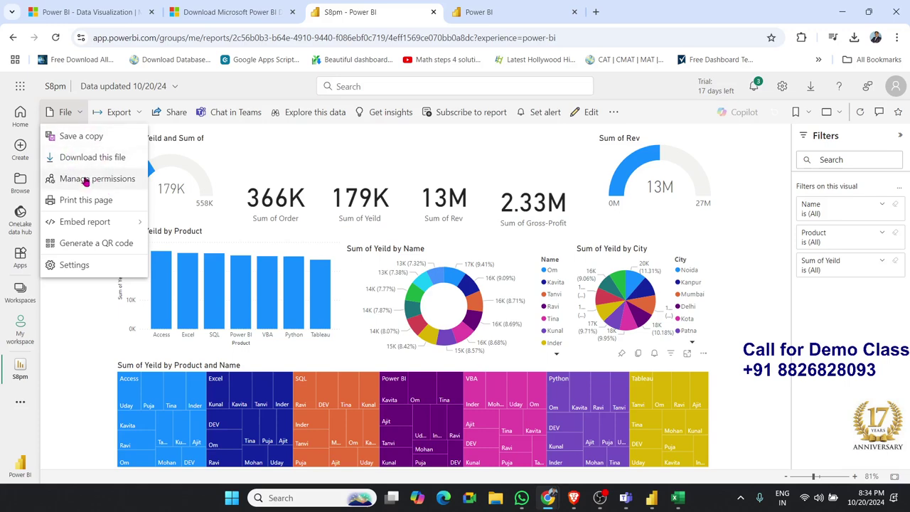
Check the S8pm report's Links, Direct access and Shared views permissions, then go back to the report.
click(84, 179)
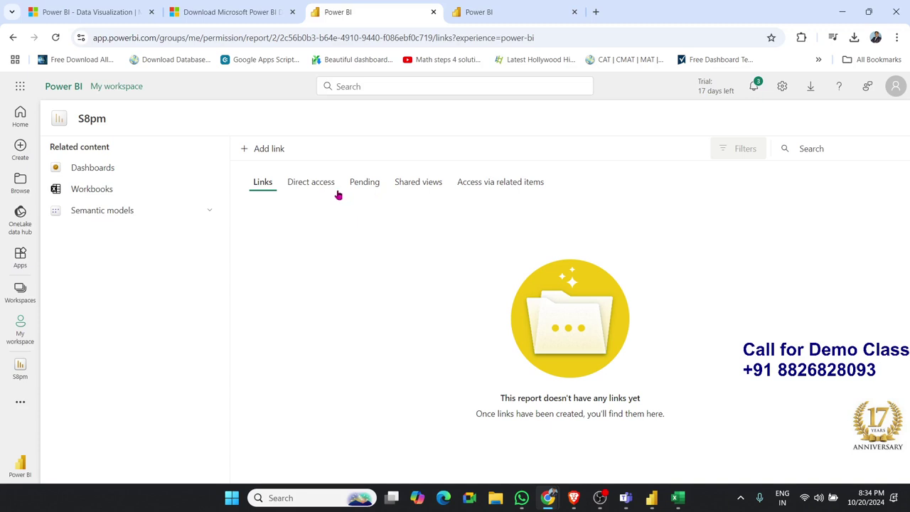
click(326, 192)
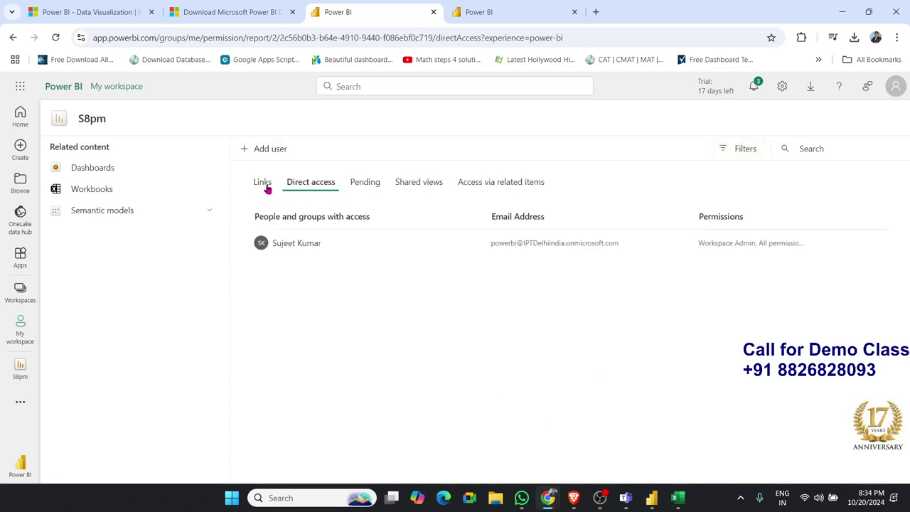
click(264, 187)
click(396, 186)
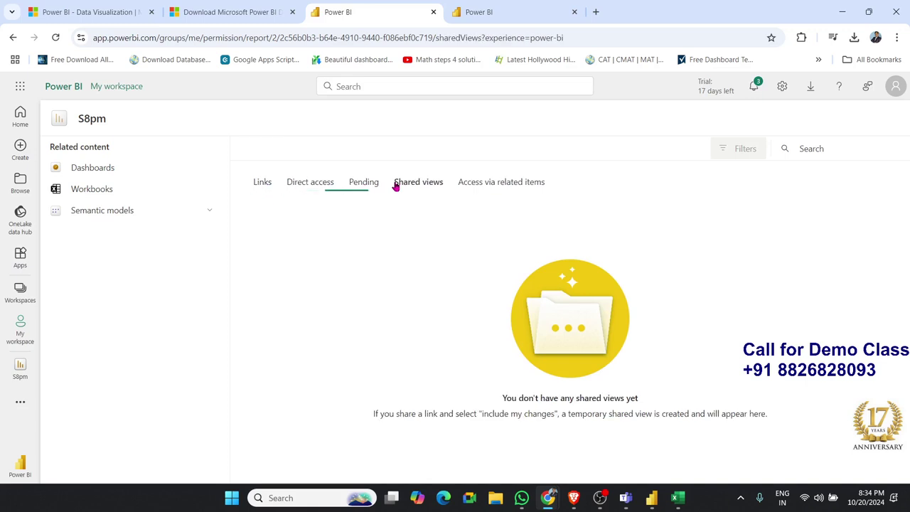
click(13, 37)
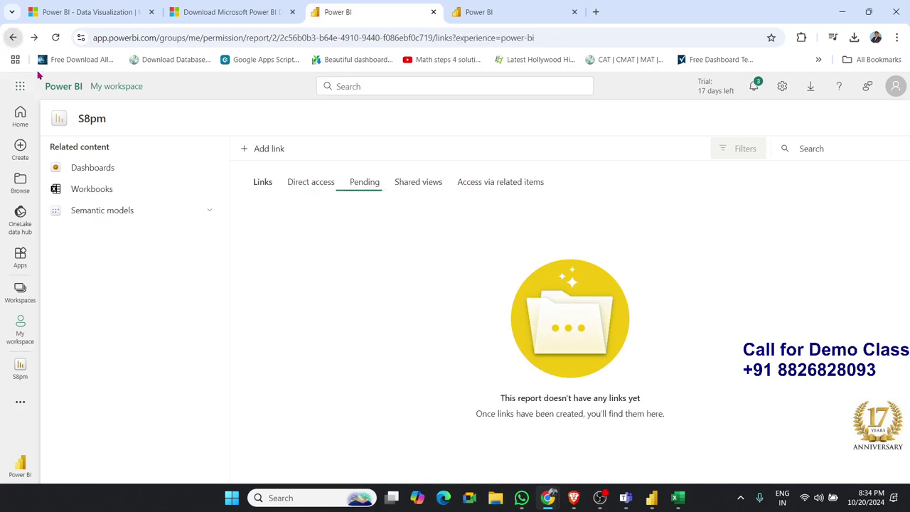
click(13, 39)
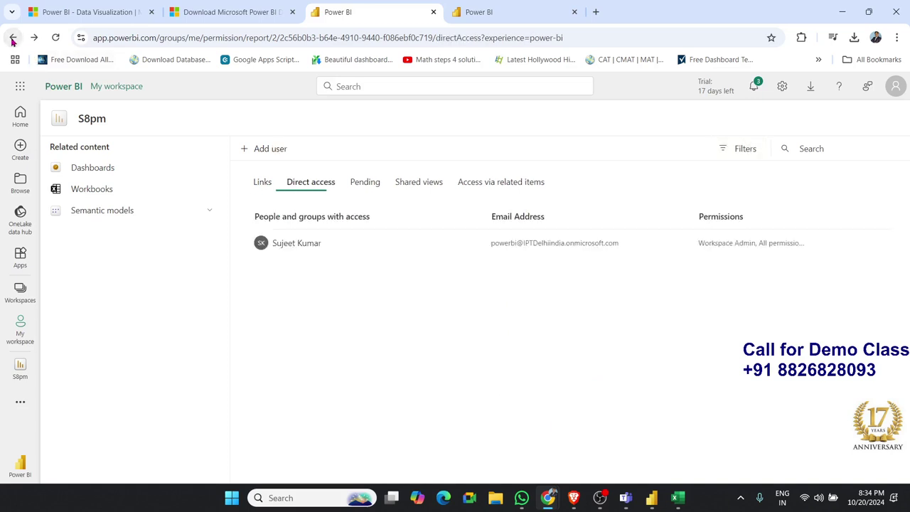
click(12, 38)
click(13, 38)
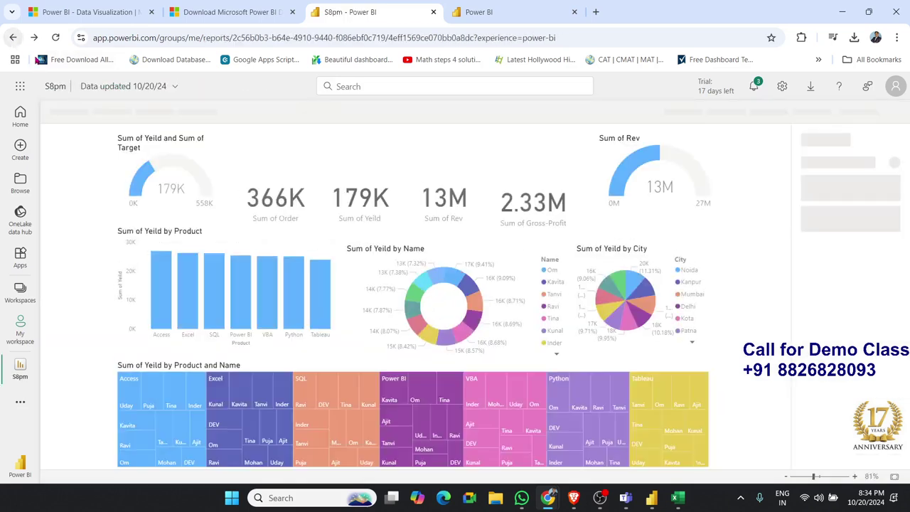
Publish the S8pm report publicly via Embed report > Publish to web and copy its link.
click(83, 114)
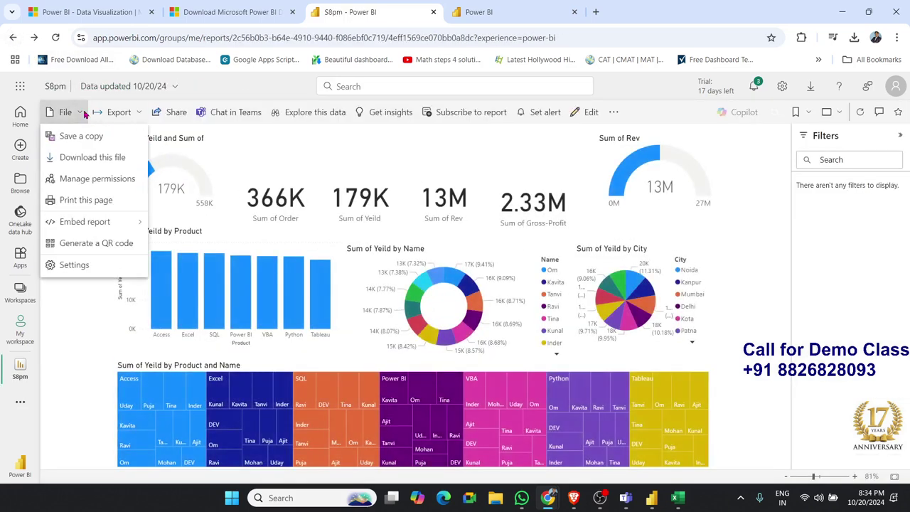
mouse_move(108, 222)
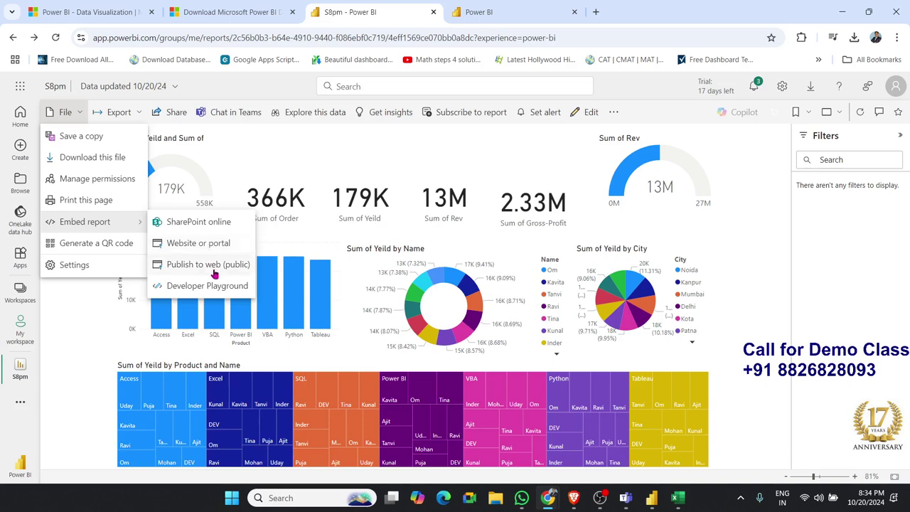
click(213, 266)
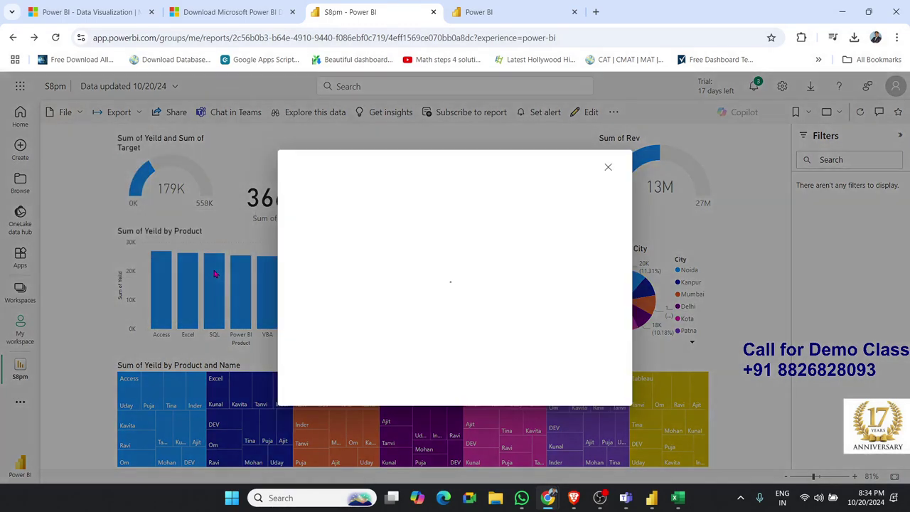
click(526, 363)
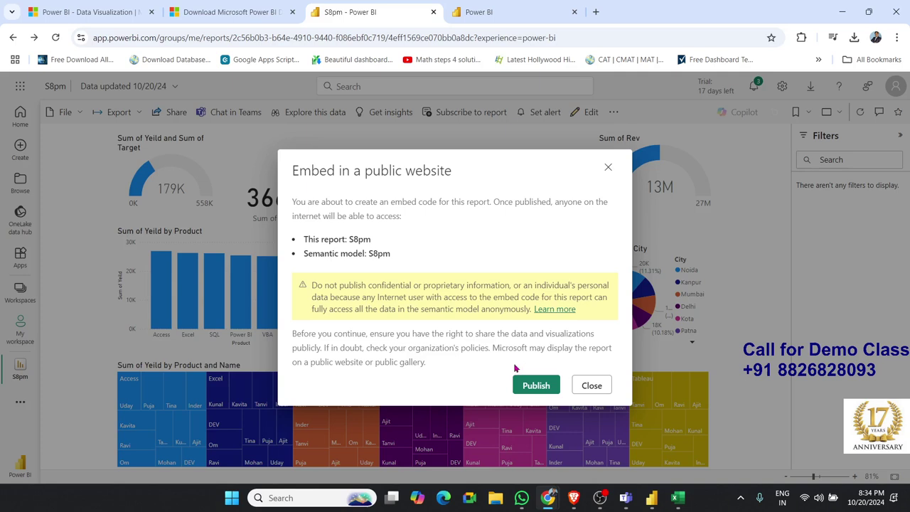
click(530, 384)
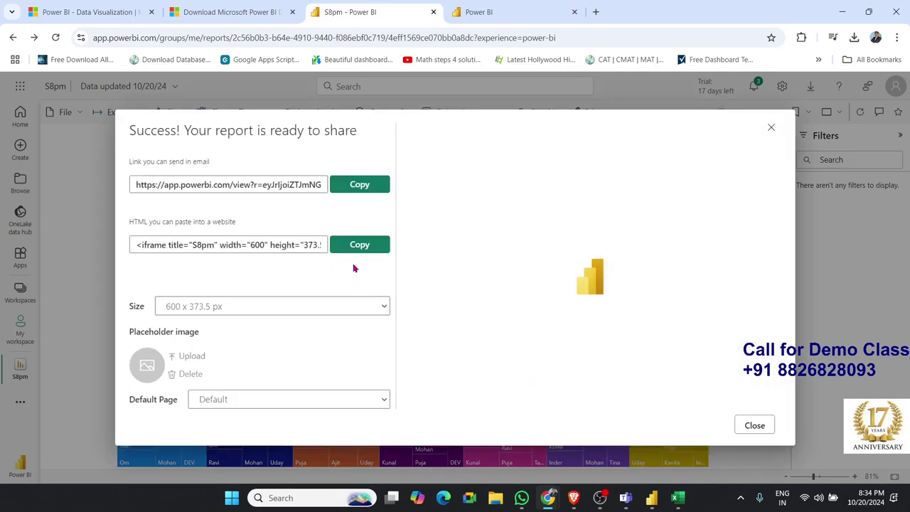
click(363, 188)
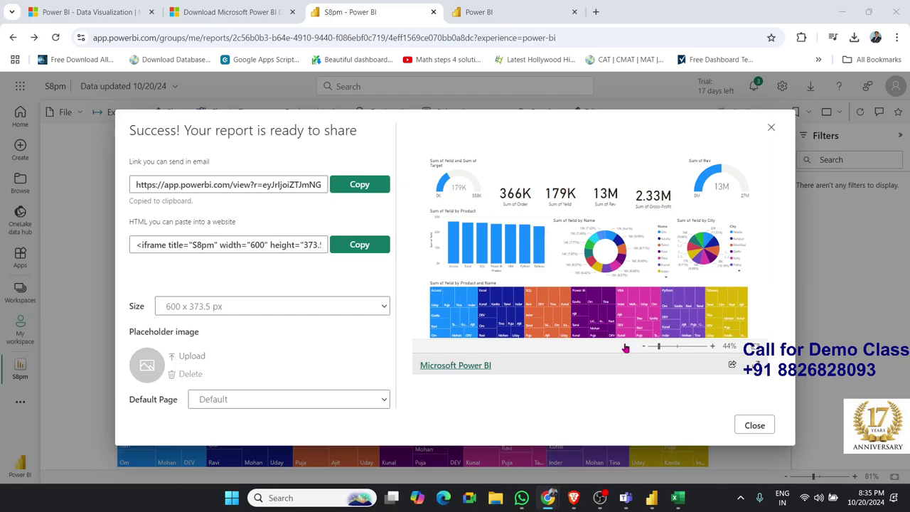
click(755, 424)
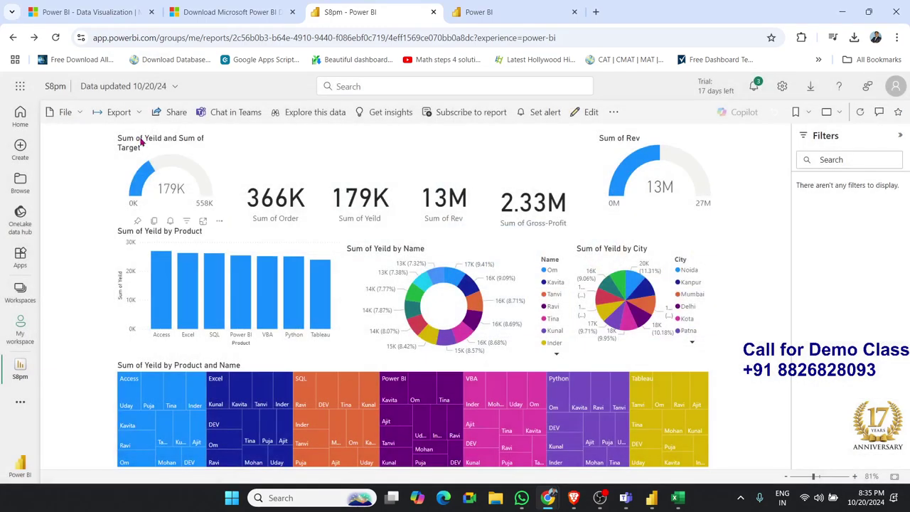
click(64, 112)
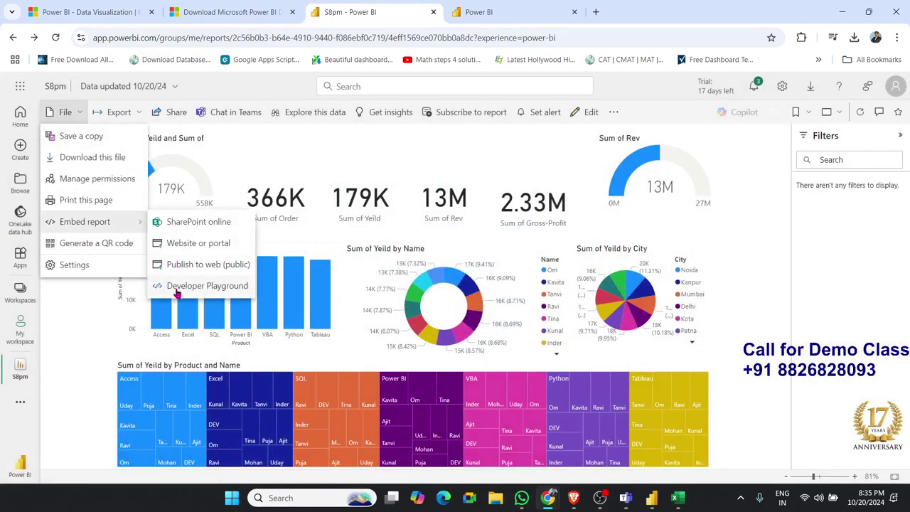
click(177, 290)
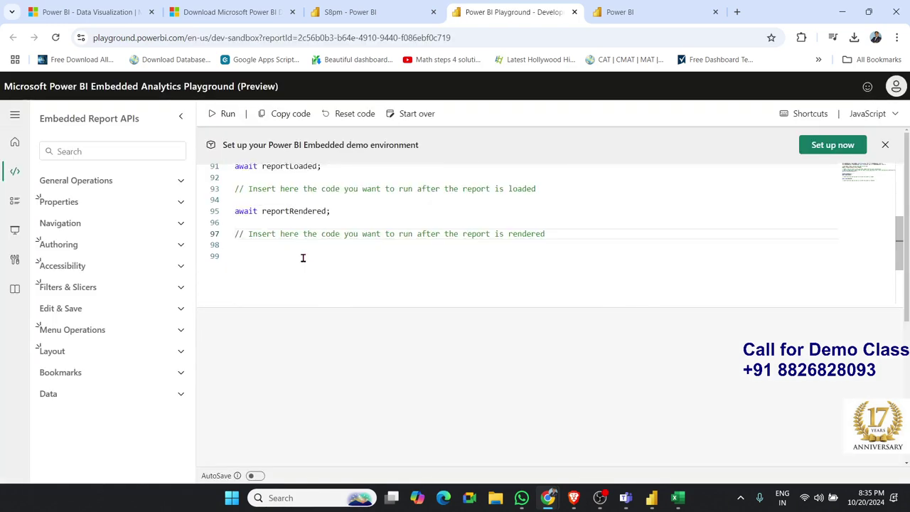
click(306, 255)
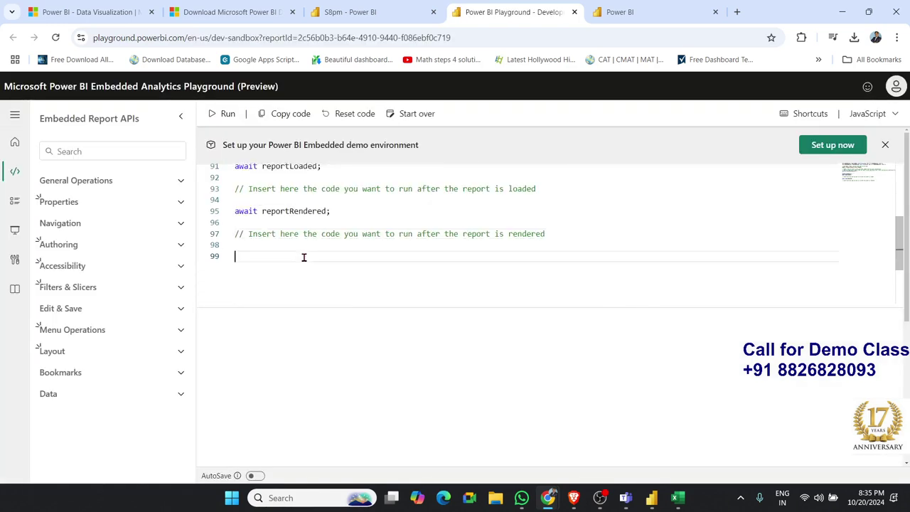
scroll(304, 257, up, 2)
scroll(304, 257, up, 3)
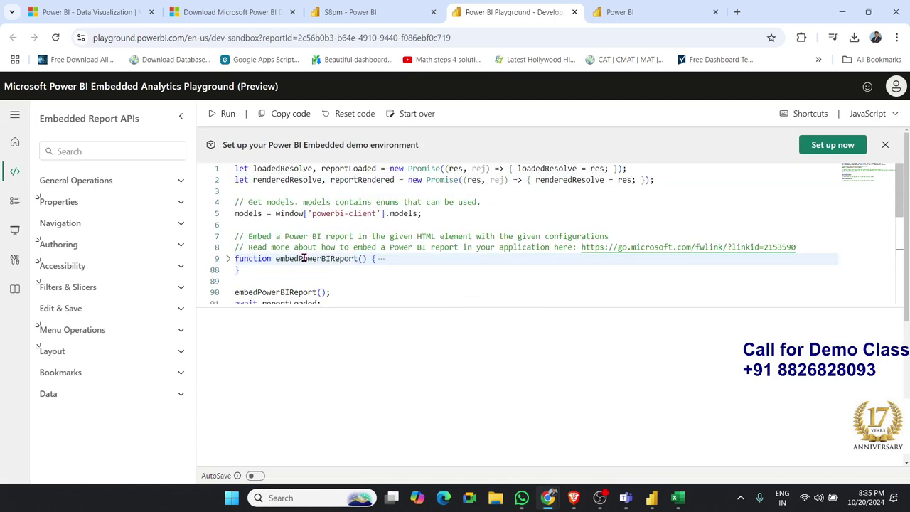
scroll(304, 258, down, 3)
scroll(304, 259, down, 1)
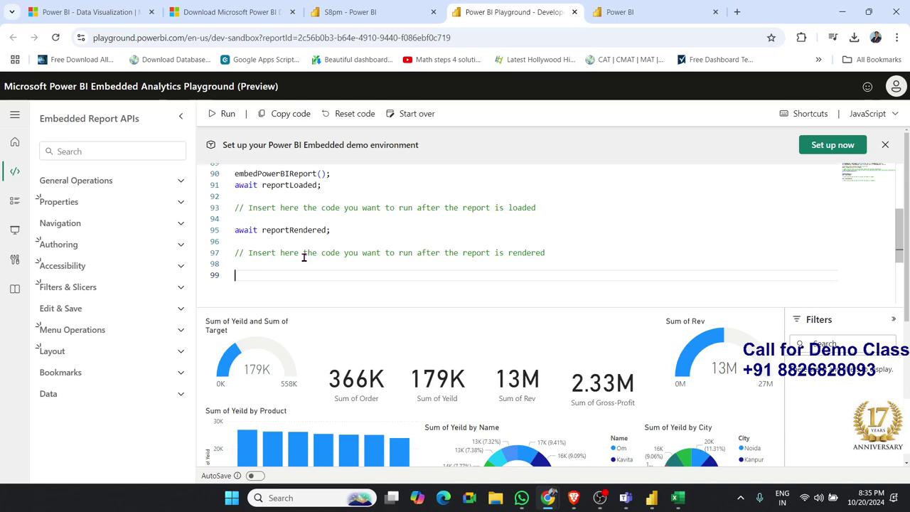
scroll(303, 258, up, 2)
scroll(304, 258, down, 2)
scroll(304, 258, down, 1)
scroll(304, 257, up, 2)
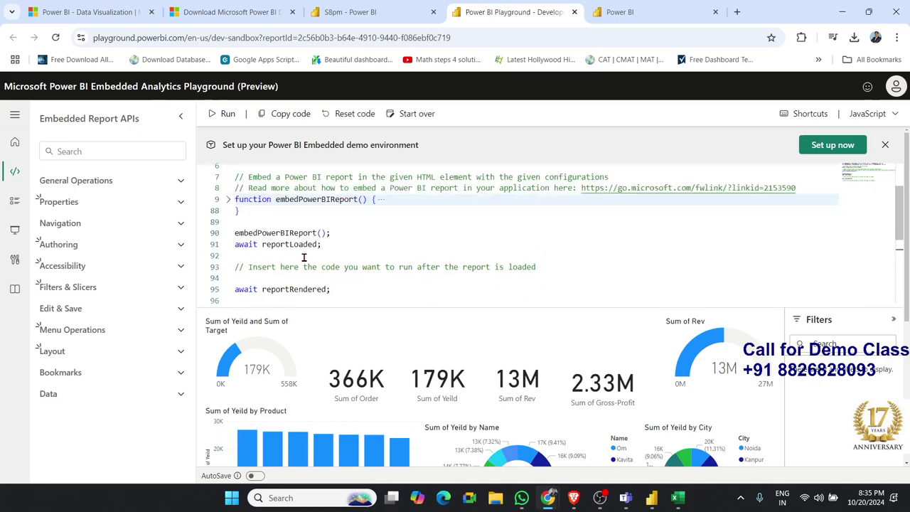
scroll(304, 257, up, 2)
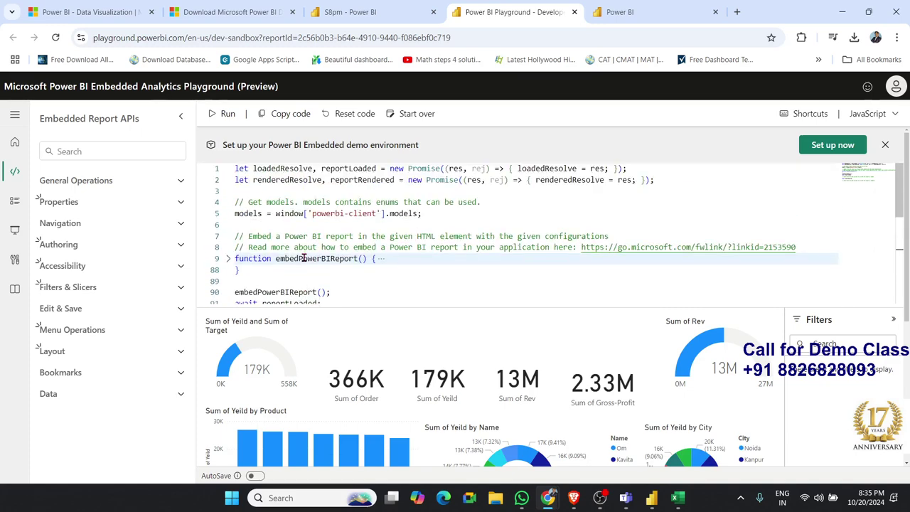
click(576, 12)
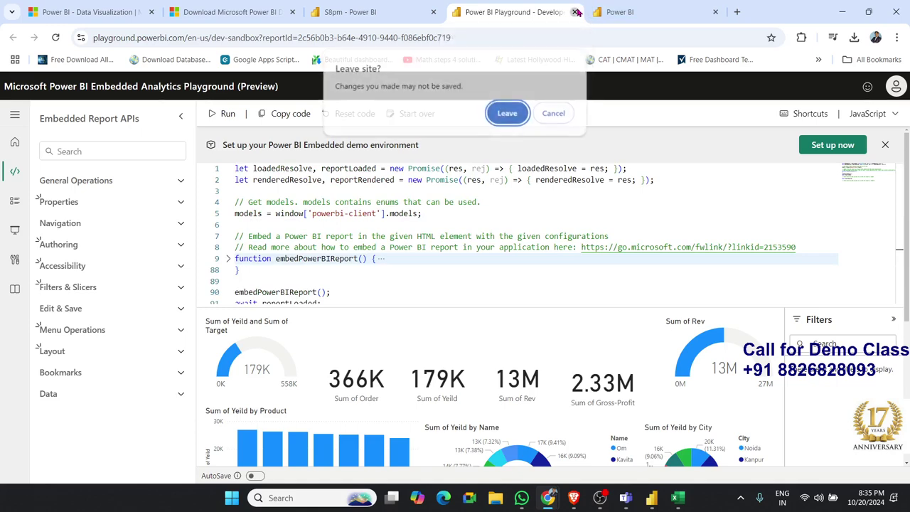
click(512, 118)
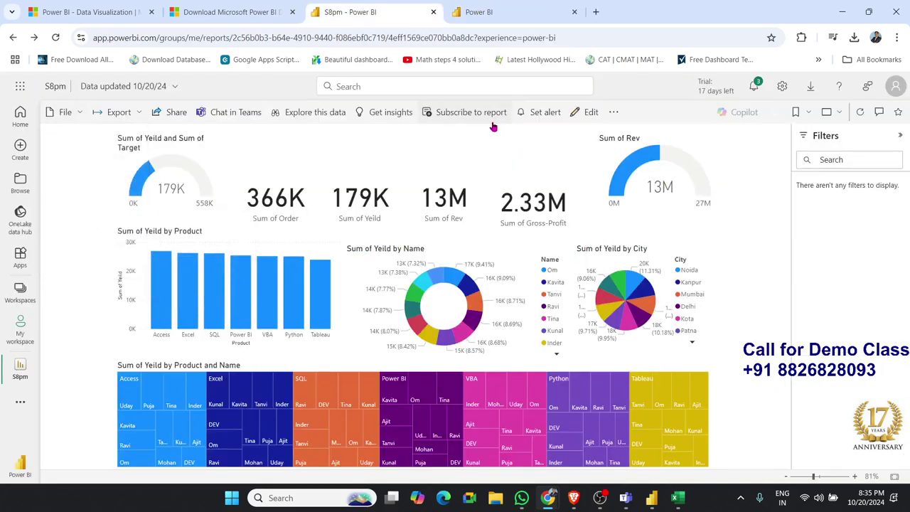
Review and close the S8pm report settings, then switch to Power BI Desktop.
click(82, 112)
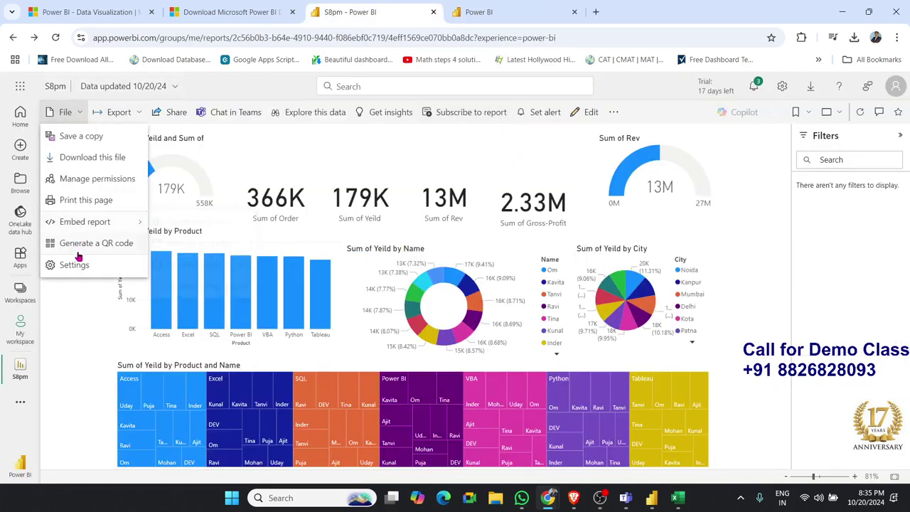
click(71, 263)
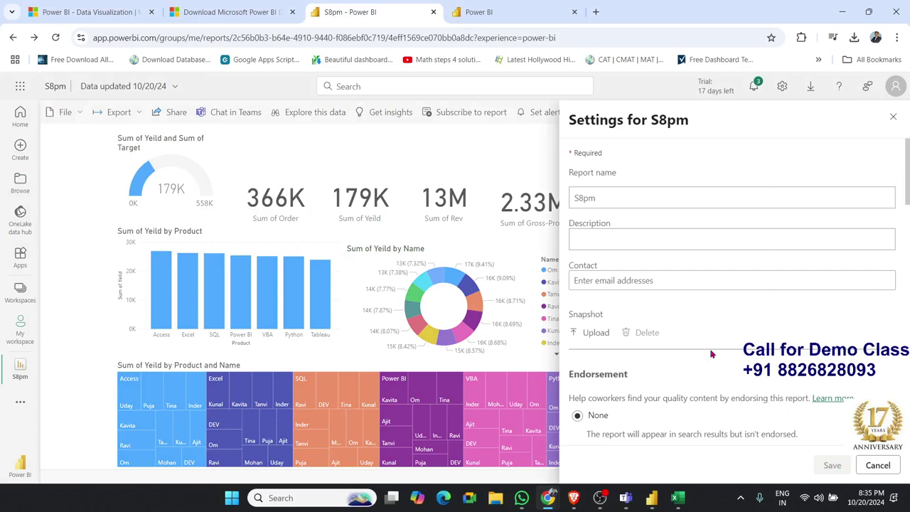
scroll(711, 353, down, 3)
scroll(709, 339, up, 3)
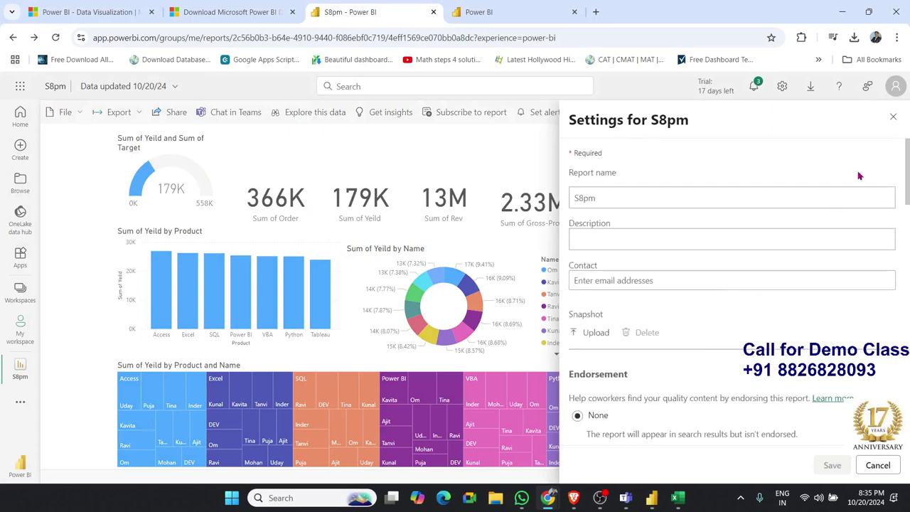
click(894, 118)
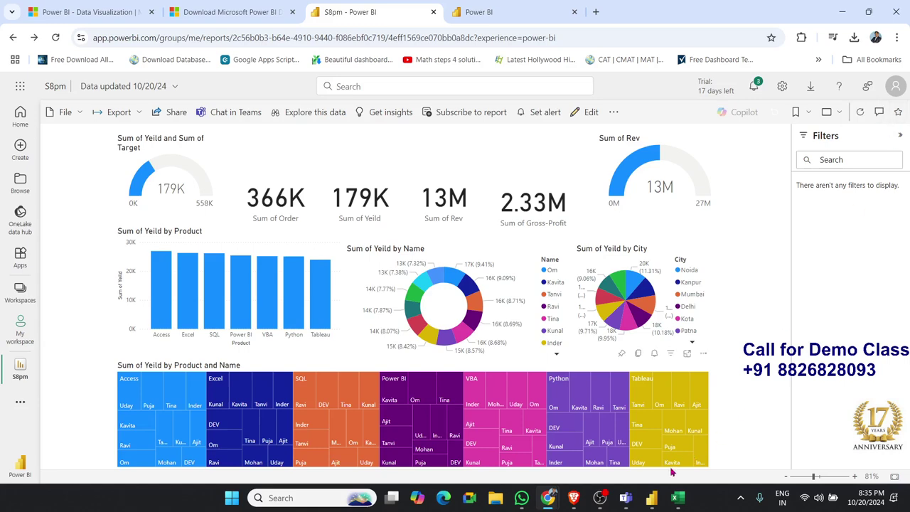
click(653, 498)
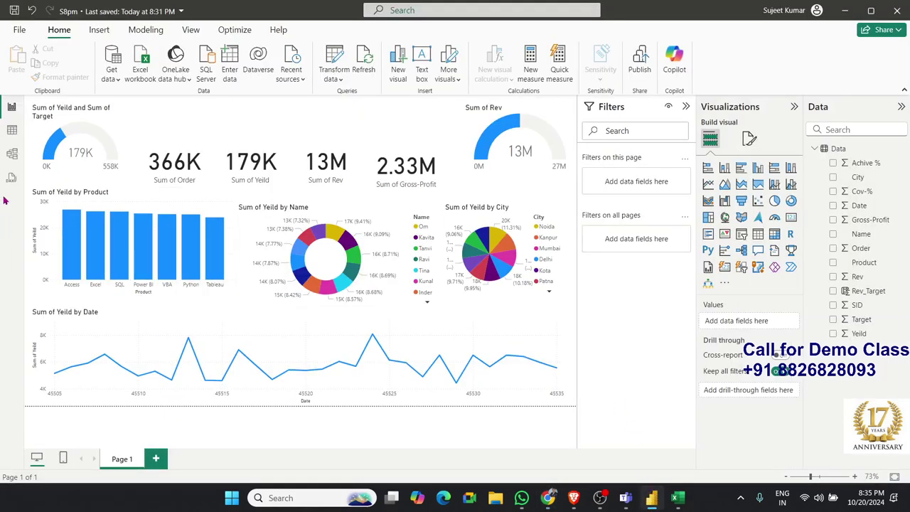
Show the Data table rows in Table view, then bring up the public report in Chrome.
click(12, 129)
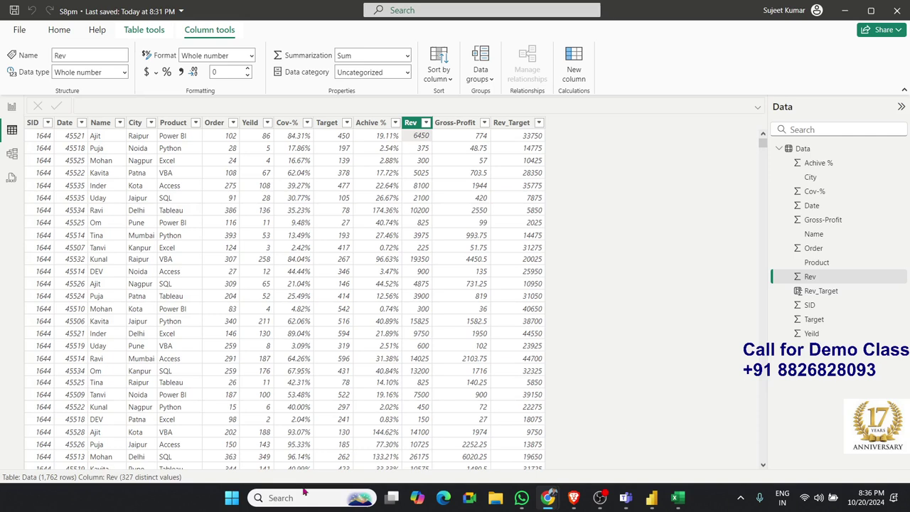
mouse_move(519, 497)
click(548, 497)
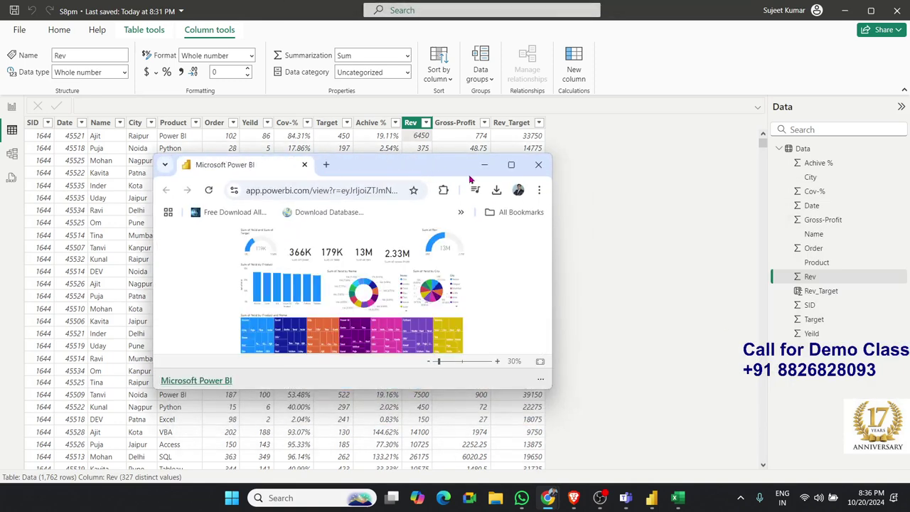
Maximize the public report, filter it to Python, VBA, then Power BI, and return to Desktop.
click(511, 165)
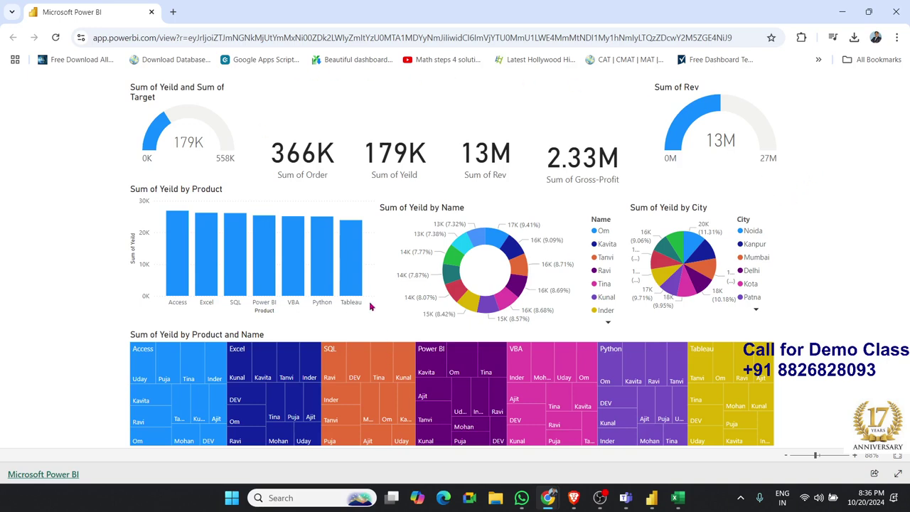
click(326, 270)
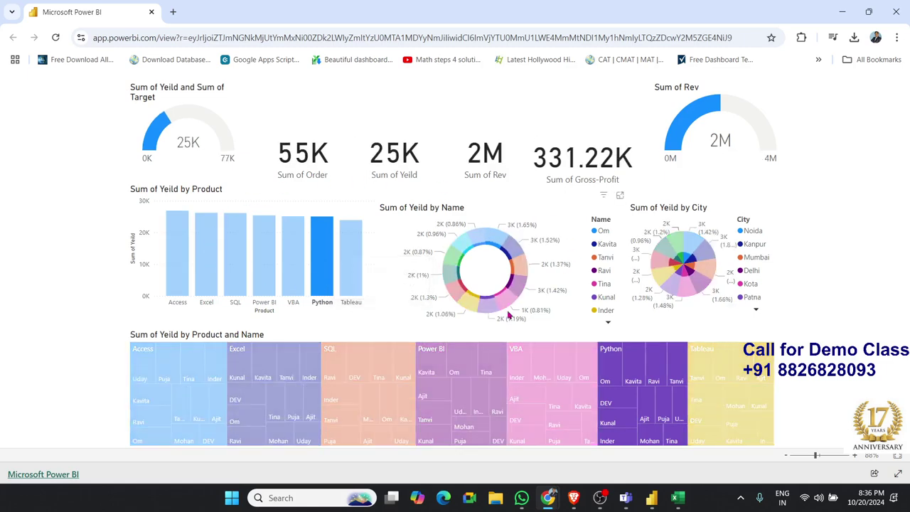
click(302, 273)
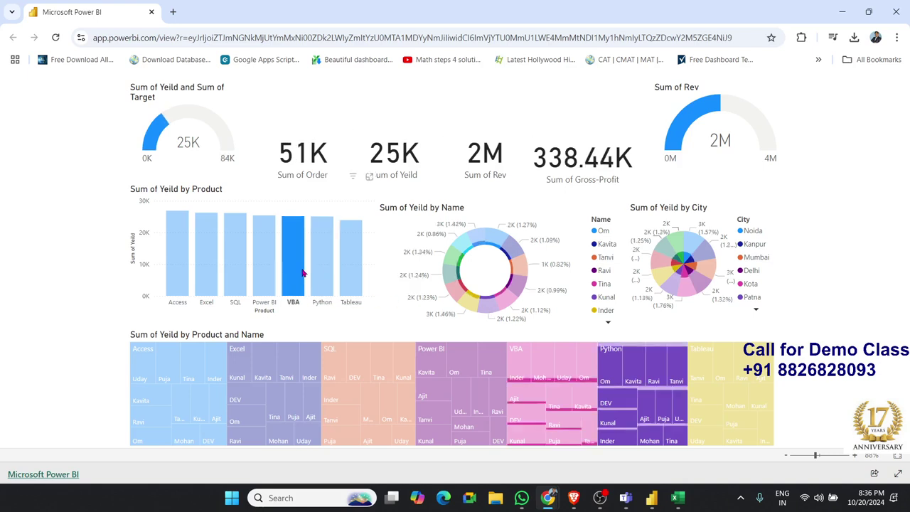
click(274, 277)
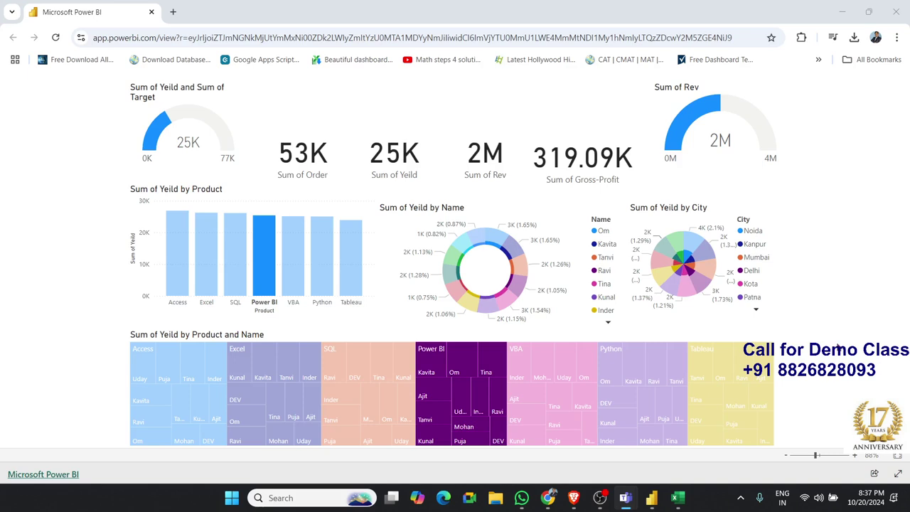
click(652, 498)
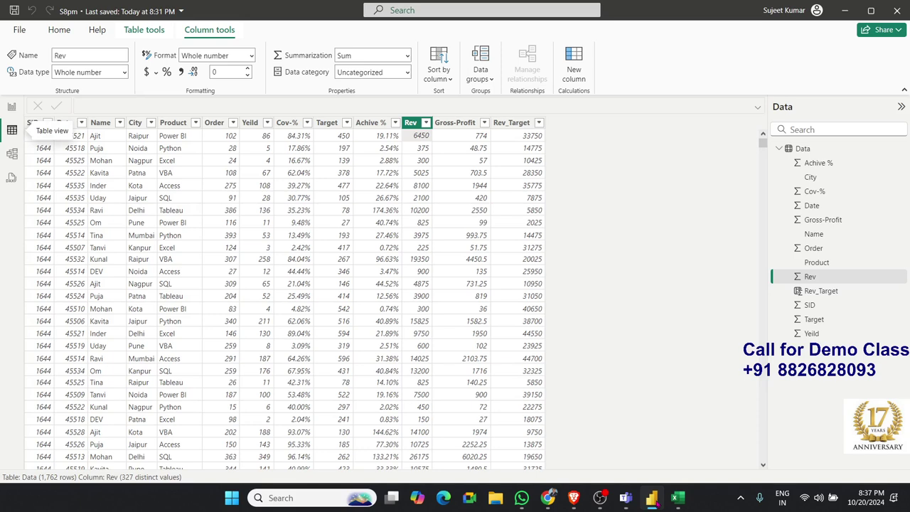
Return from the Data table to the sales dashboard report page.
click(11, 113)
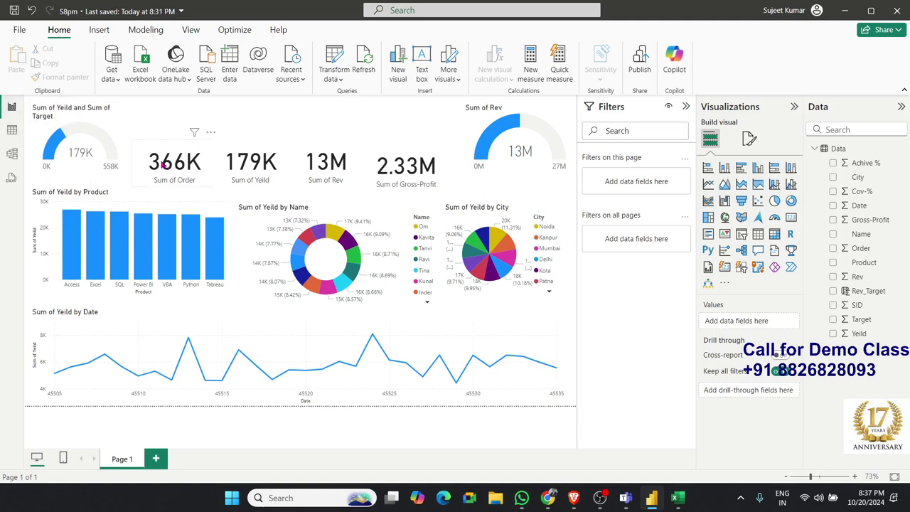
mouse_move(184, 231)
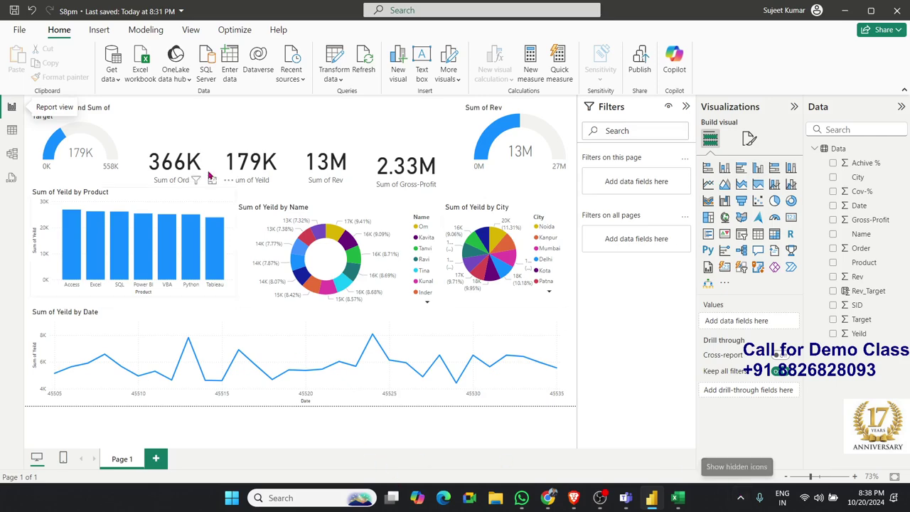
Open the full connector catalogue and browse File, Database, Fabric, Power Platform, Azure and Online Services.
click(114, 74)
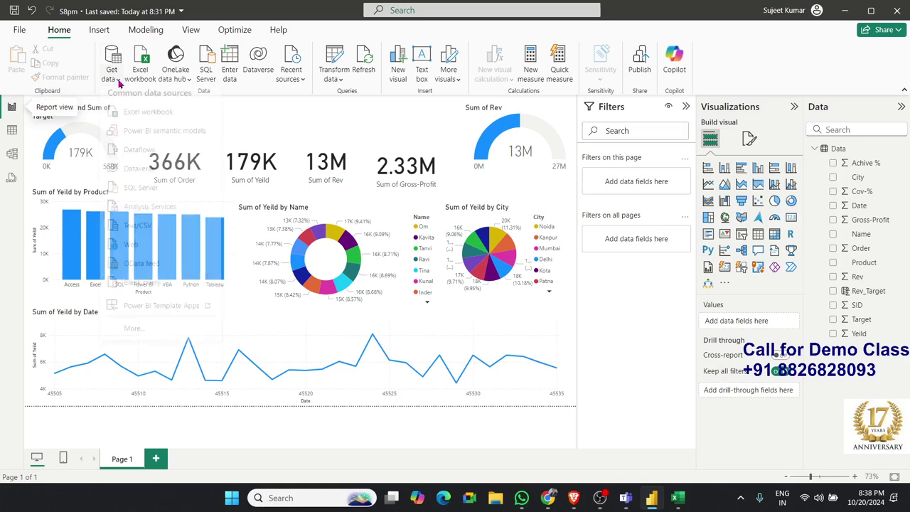
click(156, 333)
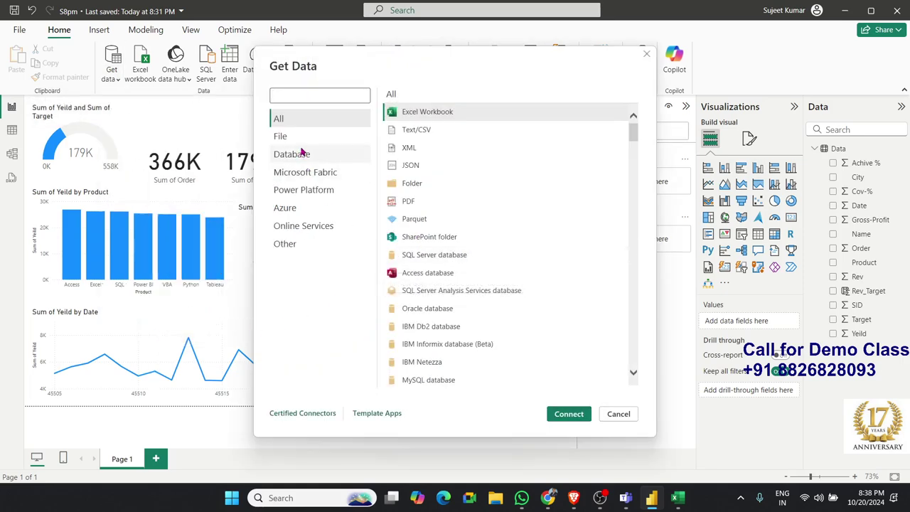
scroll(633, 137, down, 10)
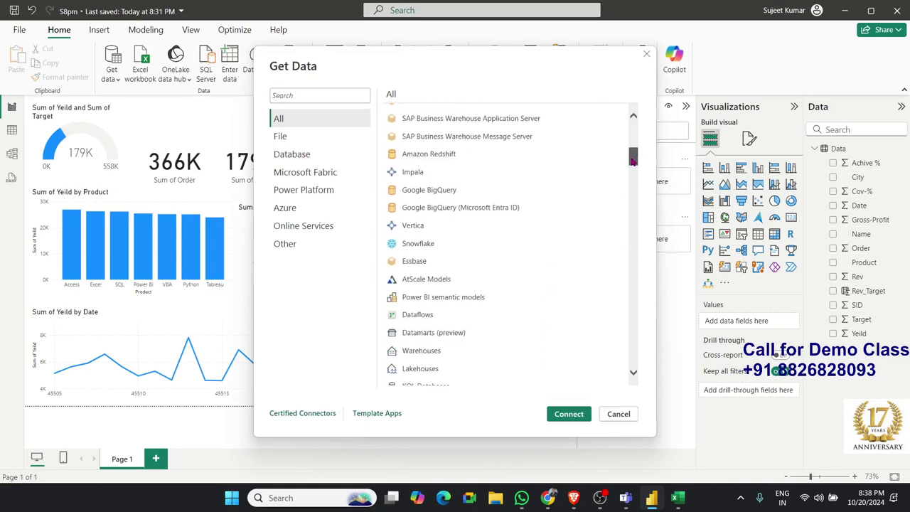
scroll(633, 137, up, 9)
click(289, 140)
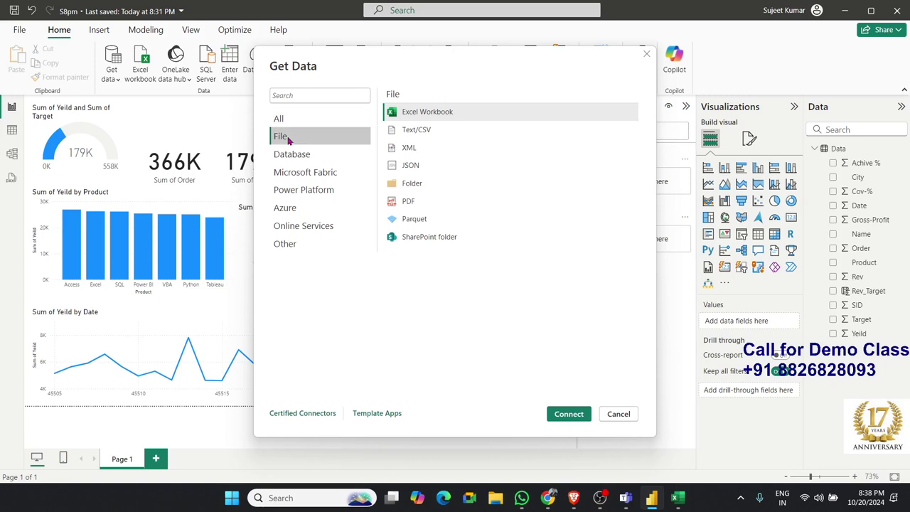
click(290, 155)
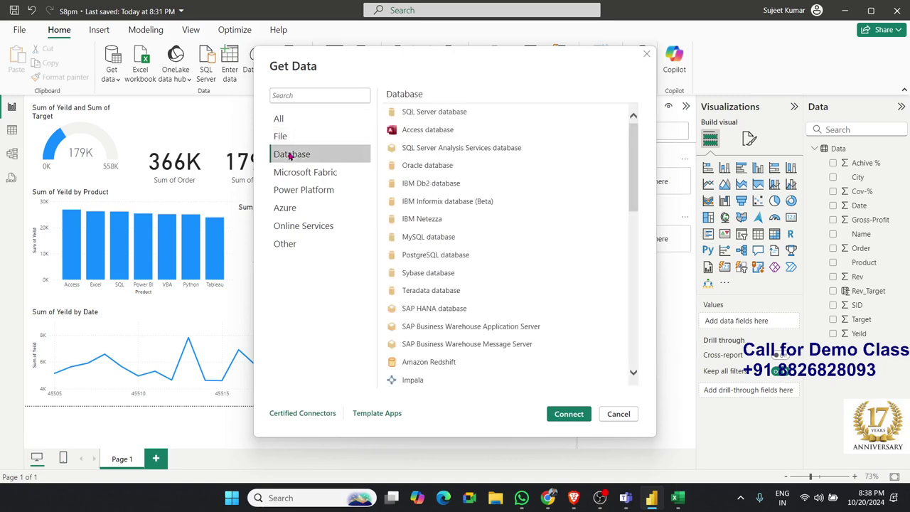
click(297, 177)
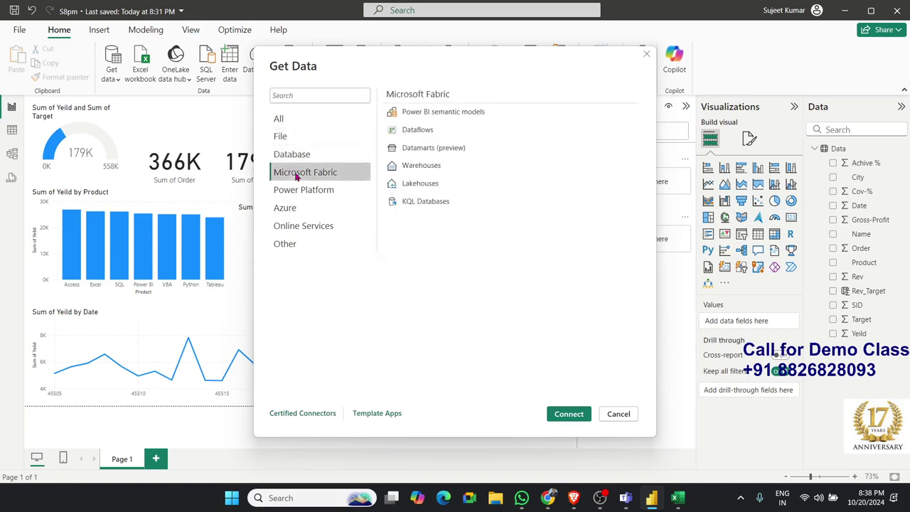
click(303, 191)
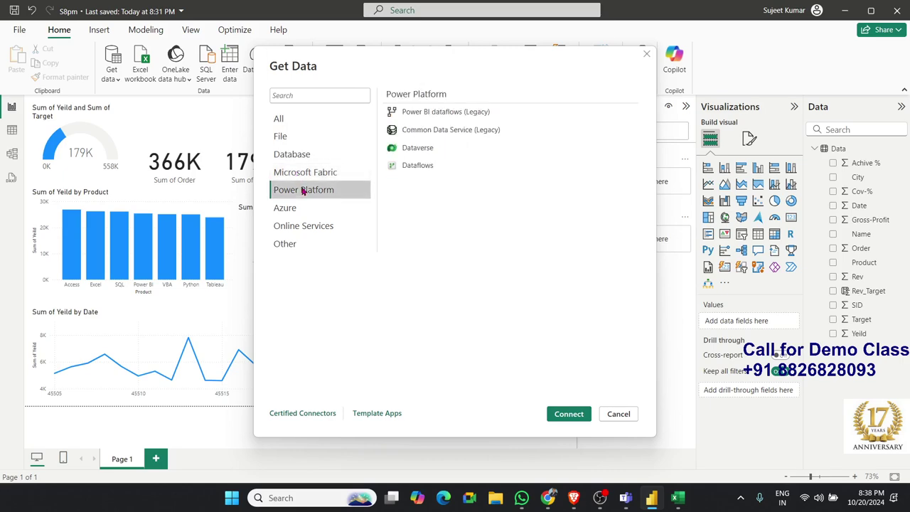
click(305, 208)
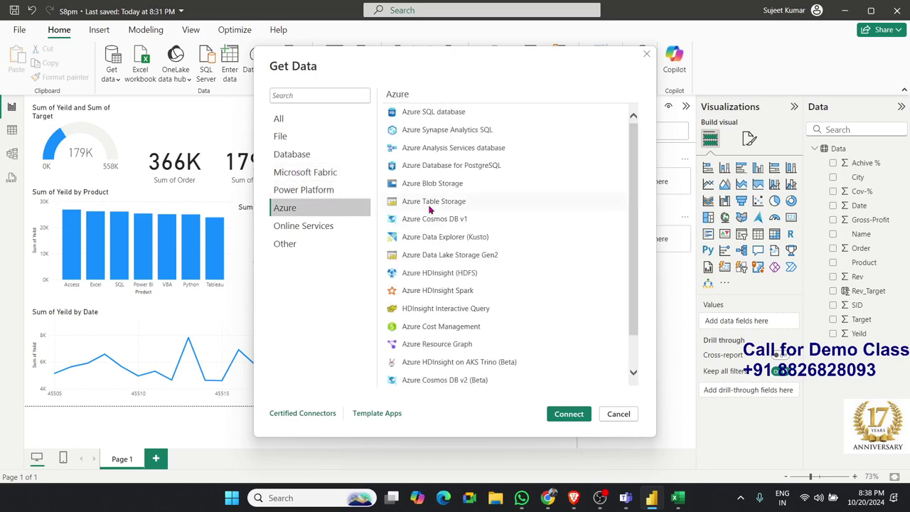
scroll(429, 208, down, 2)
scroll(429, 209, up, 2)
scroll(429, 209, down, 2)
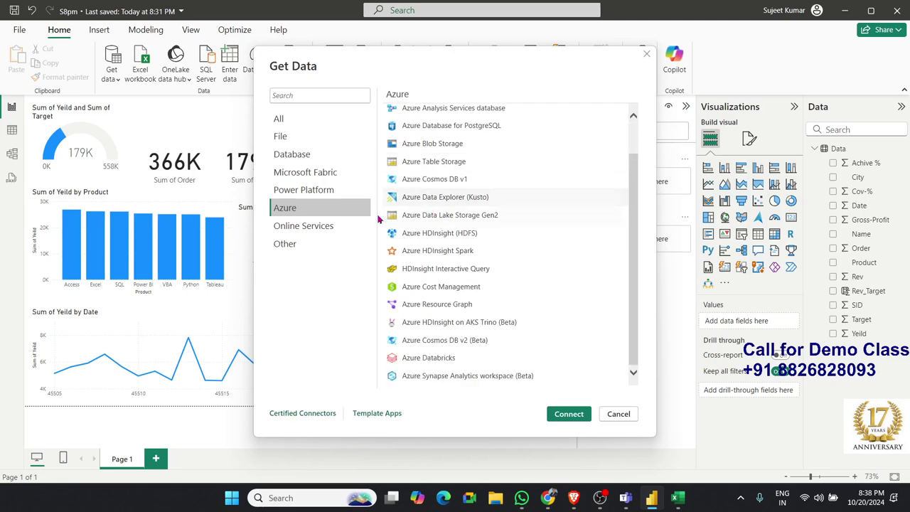
click(330, 227)
scroll(396, 234, up, 2)
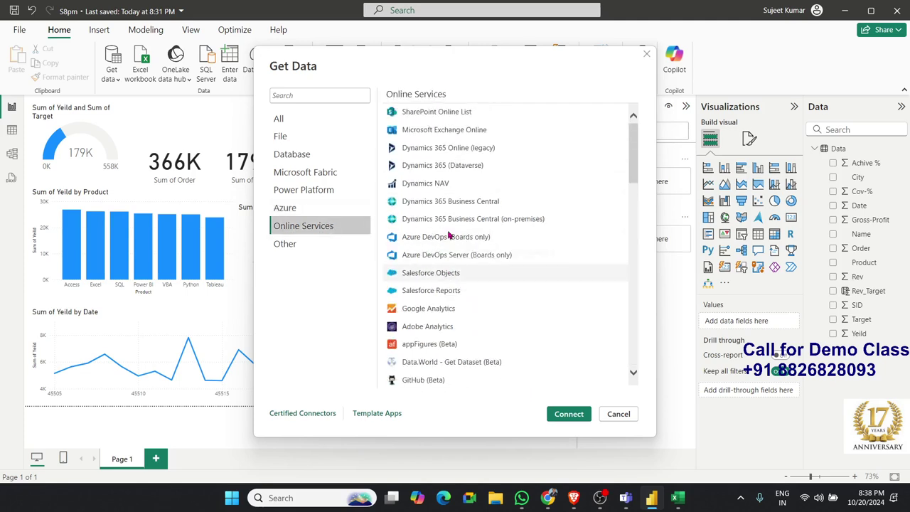
Inspect the IBM Informix, SAP HANA, Amazon Redshift and Snowflake database connectors.
click(317, 162)
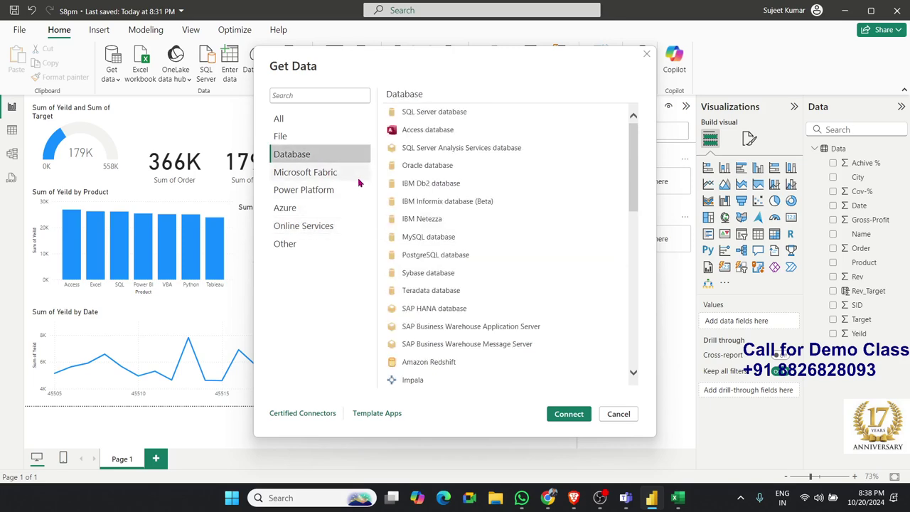
click(414, 204)
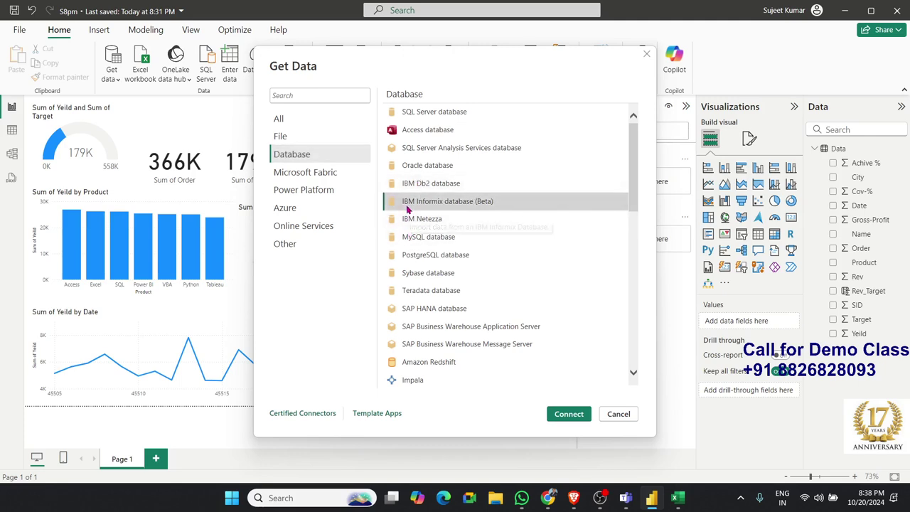
click(419, 310)
scroll(419, 318, down, 3)
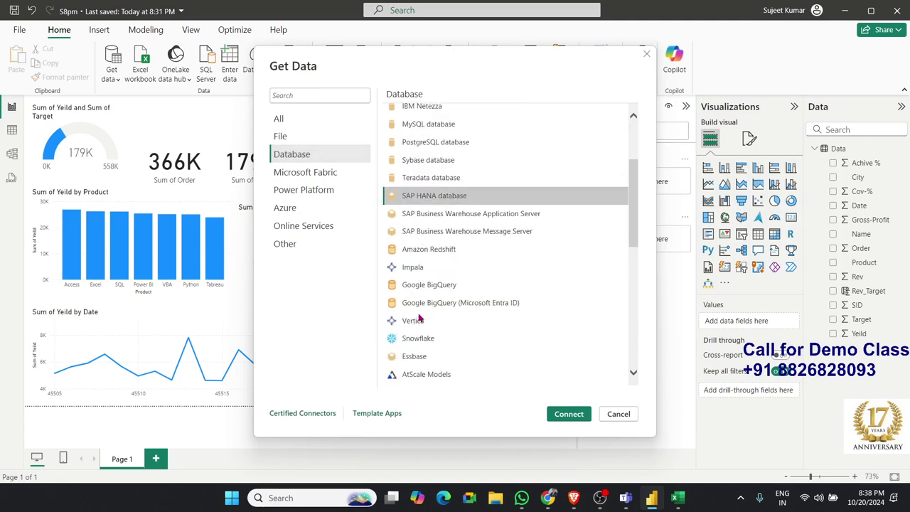
click(422, 257)
click(426, 340)
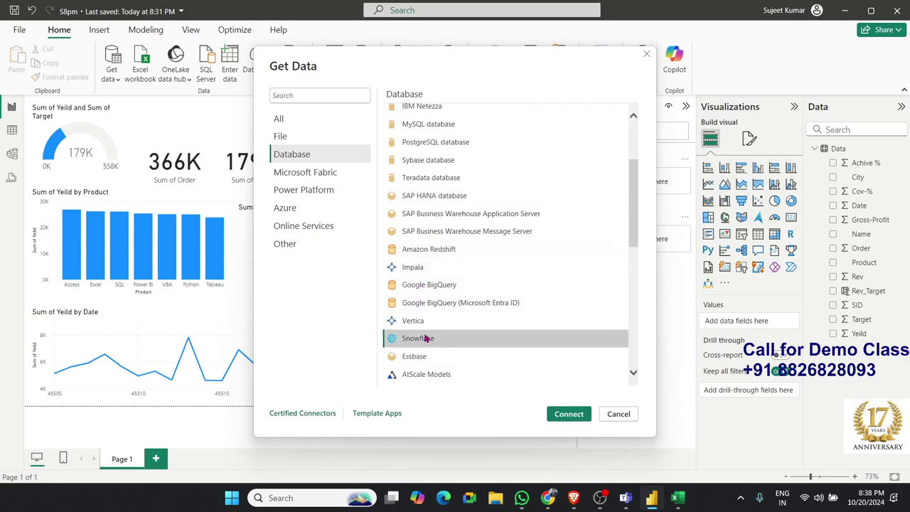
scroll(427, 340, down, 2)
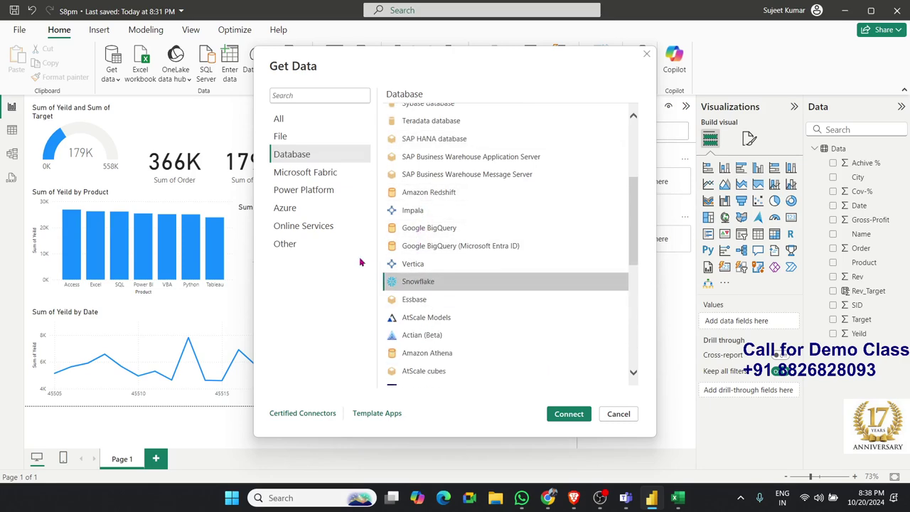
Inspect Salesforce Reports, Google Analytics, Exchange Online and Planview Portfolios connectors, then cancel the catalogue.
click(319, 226)
scroll(415, 208, up, 1)
scroll(415, 208, up, 3)
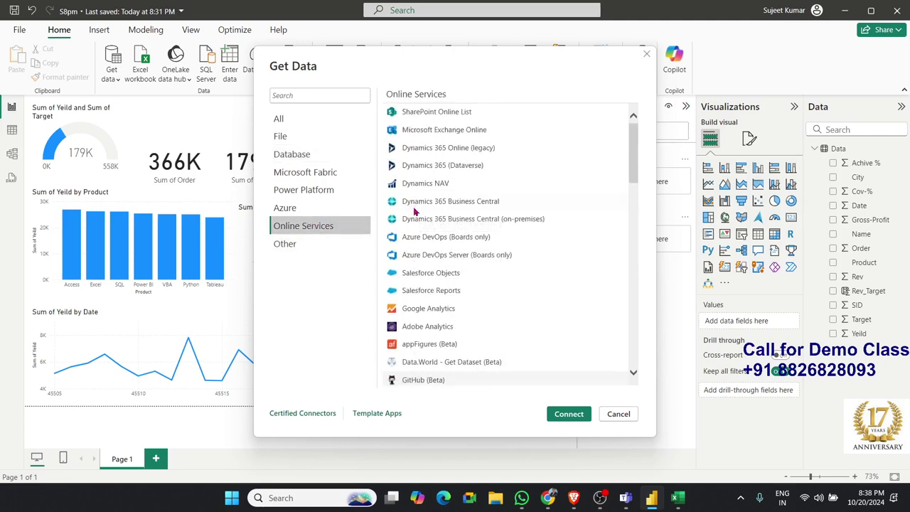
click(421, 292)
click(425, 308)
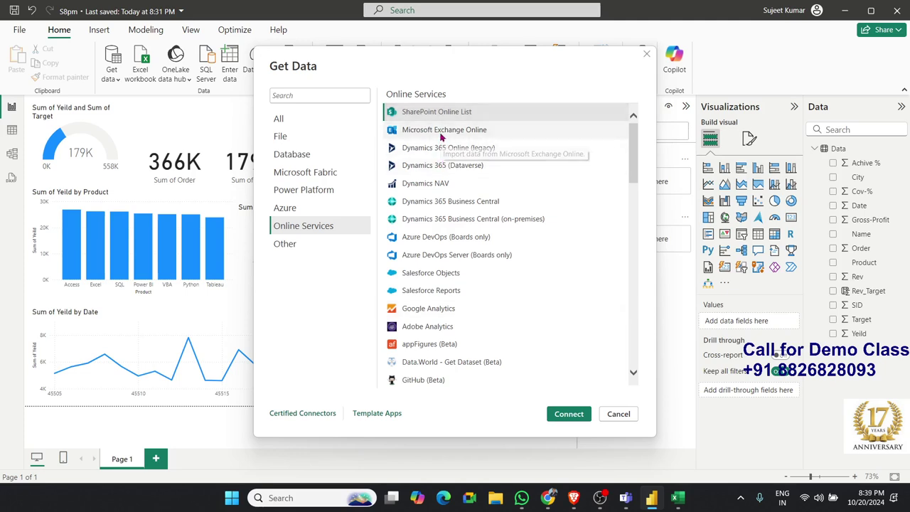
click(437, 130)
scroll(463, 283, down, 3)
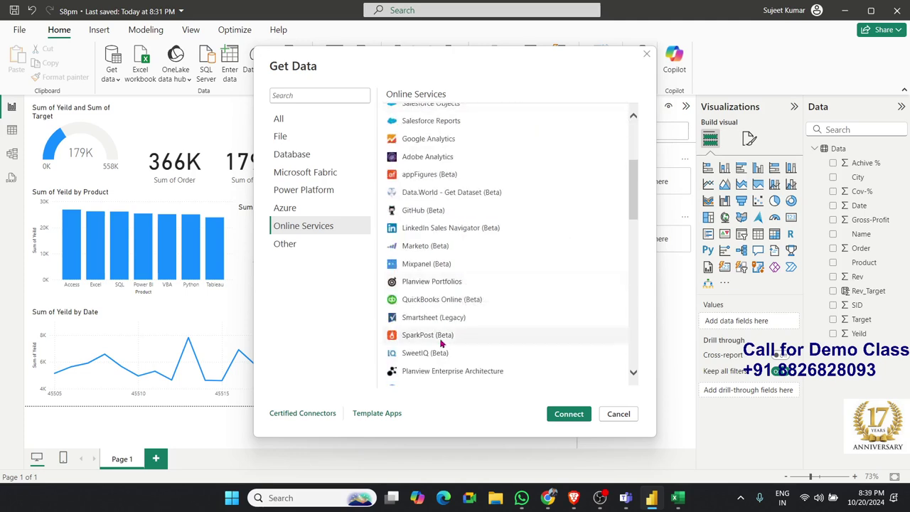
click(431, 282)
scroll(431, 298, down, 3)
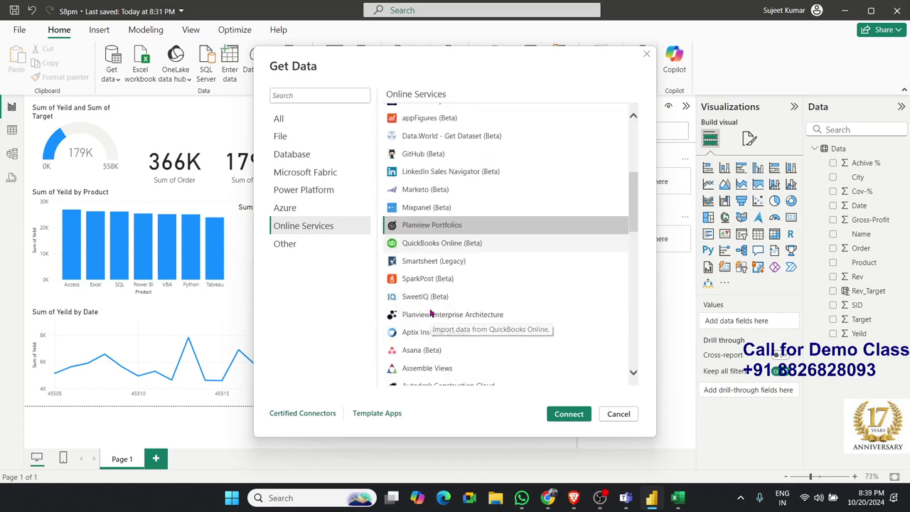
scroll(430, 313, down, 2)
scroll(430, 313, down, 2)
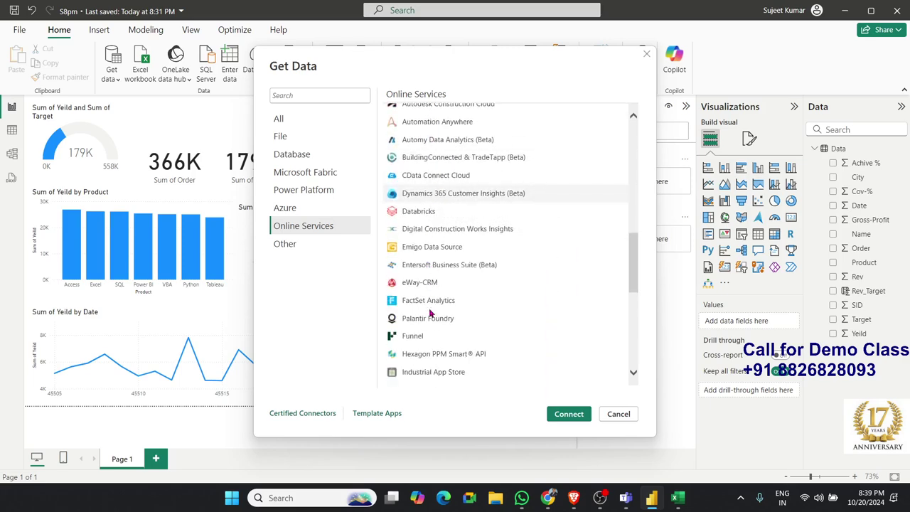
scroll(430, 313, down, 3)
scroll(430, 312, down, 1)
scroll(431, 313, down, 2)
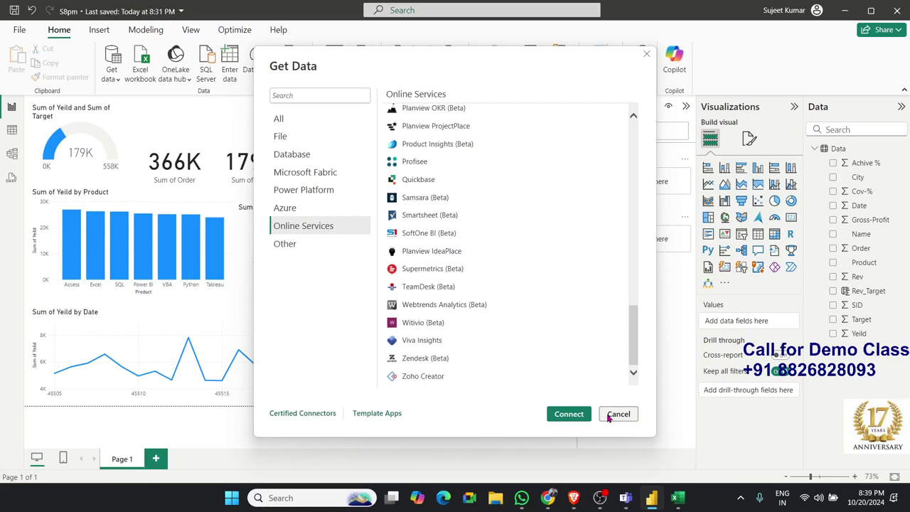
click(609, 416)
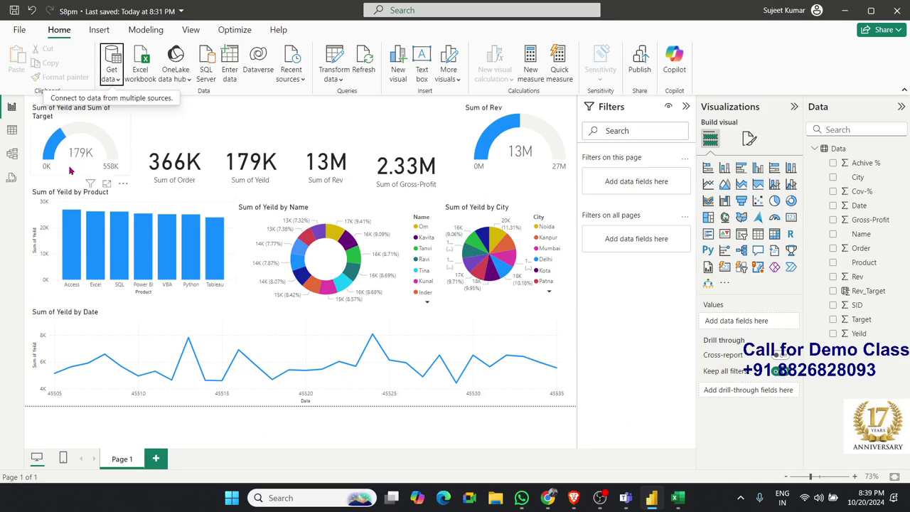
Select the Product column in Table view and open the Data query with Transform data.
click(14, 131)
click(198, 212)
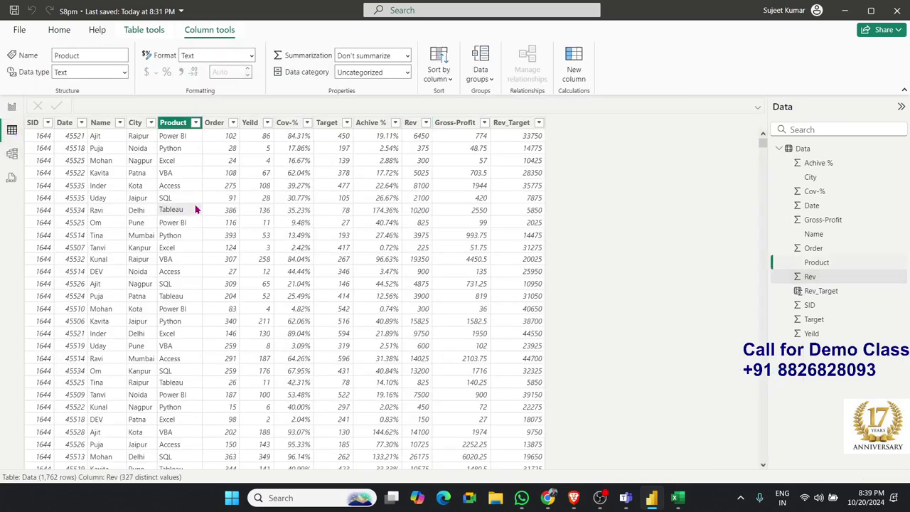
click(59, 30)
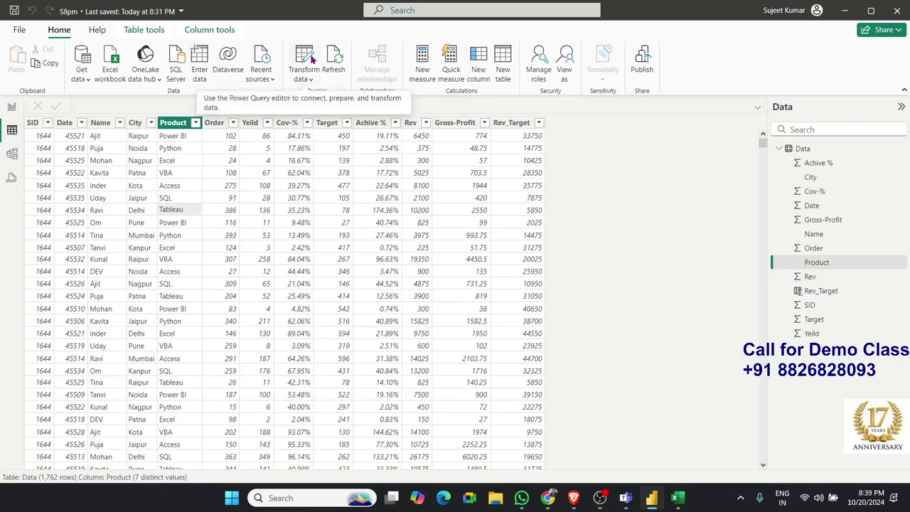
click(310, 60)
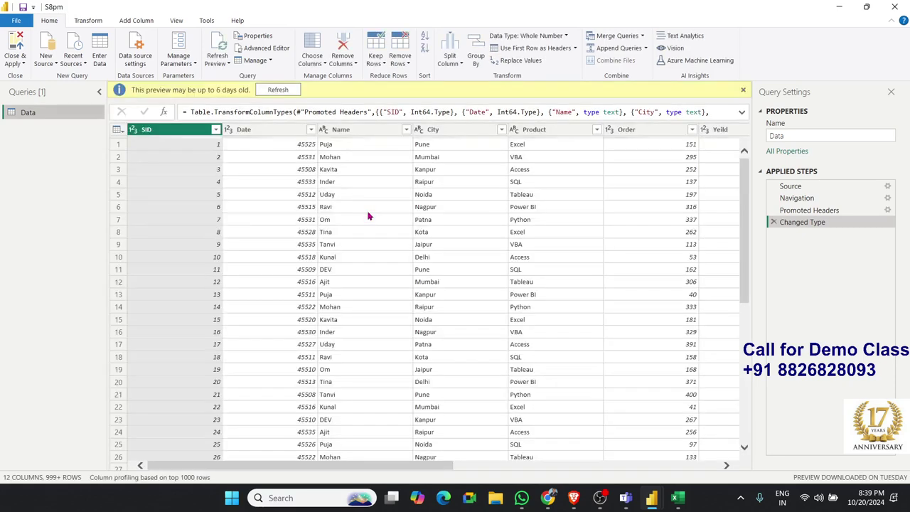
Refresh the outdated data preview, then close the Power Query Editor to return to the Data table.
click(276, 90)
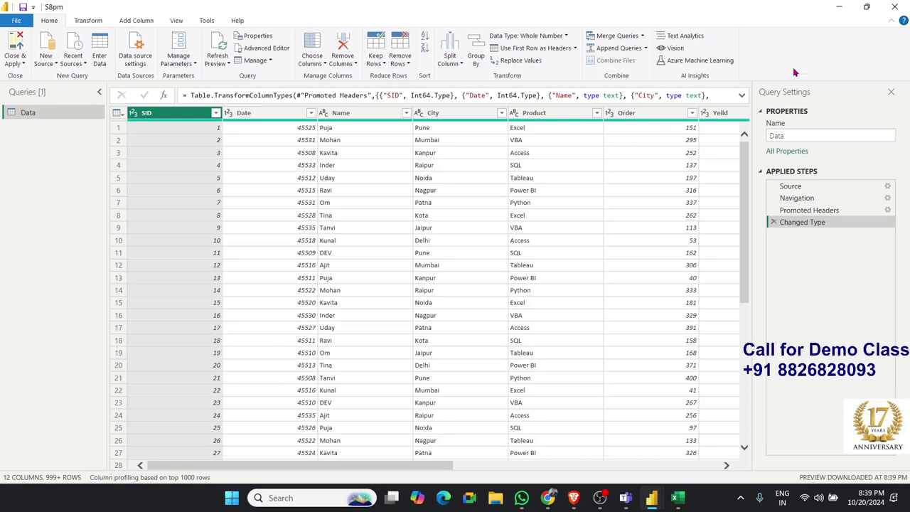
click(894, 7)
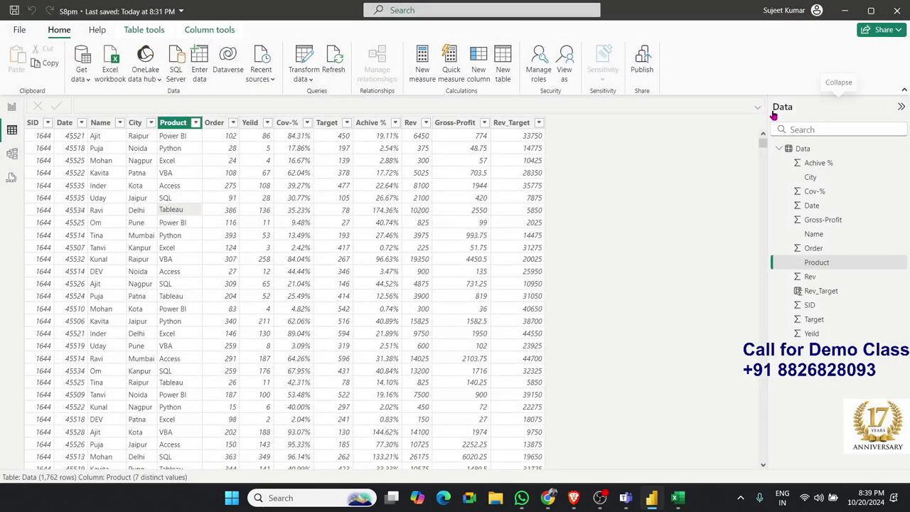
Switch twice between the dashboard report page and the Data table grid to compare them.
click(12, 106)
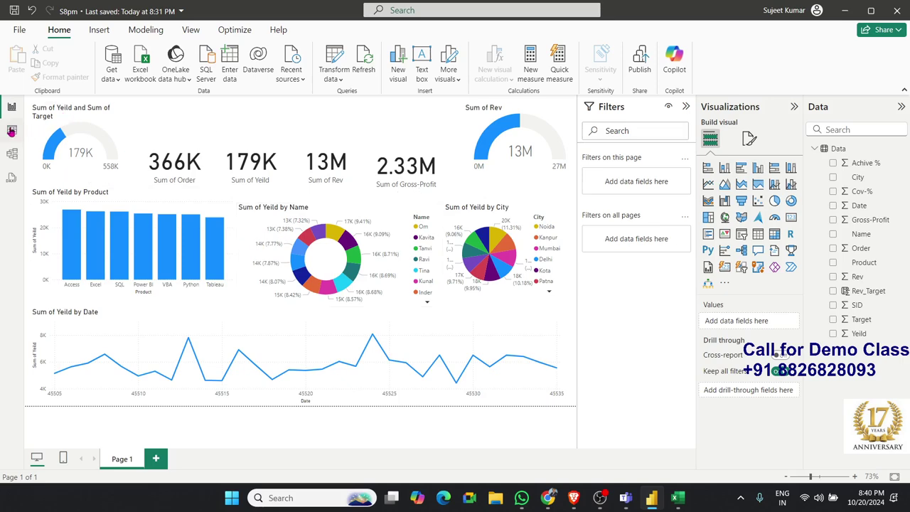
click(11, 130)
click(11, 108)
click(12, 131)
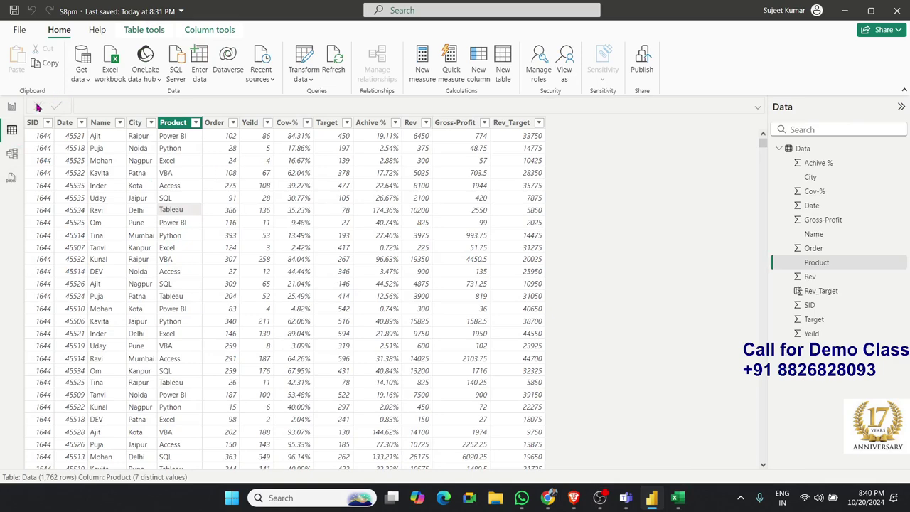
In the browser report, cross-filter by the Power BI bar and Kavita slice, then clear the selection.
mouse_move(548, 498)
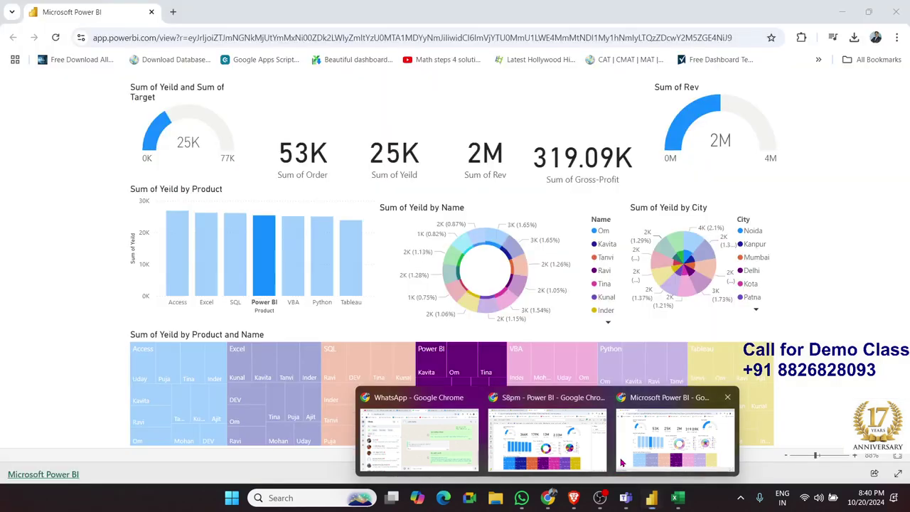
click(621, 463)
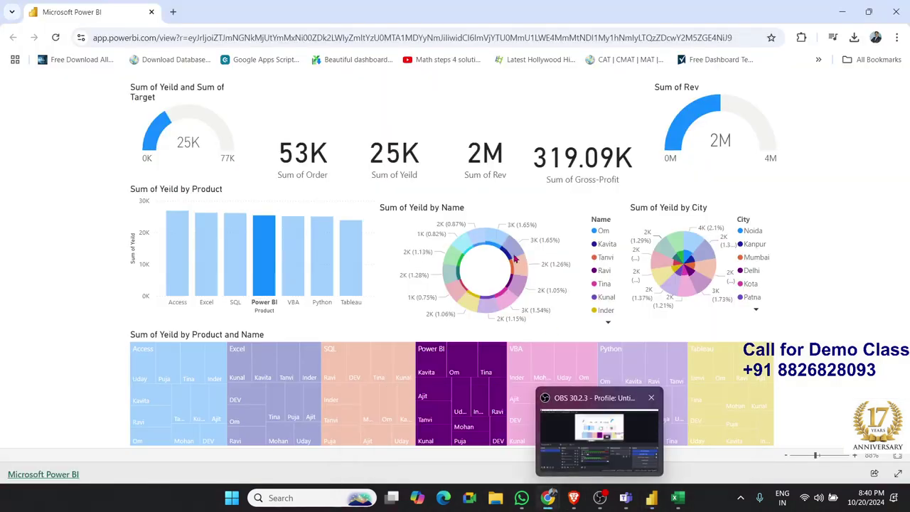
click(509, 260)
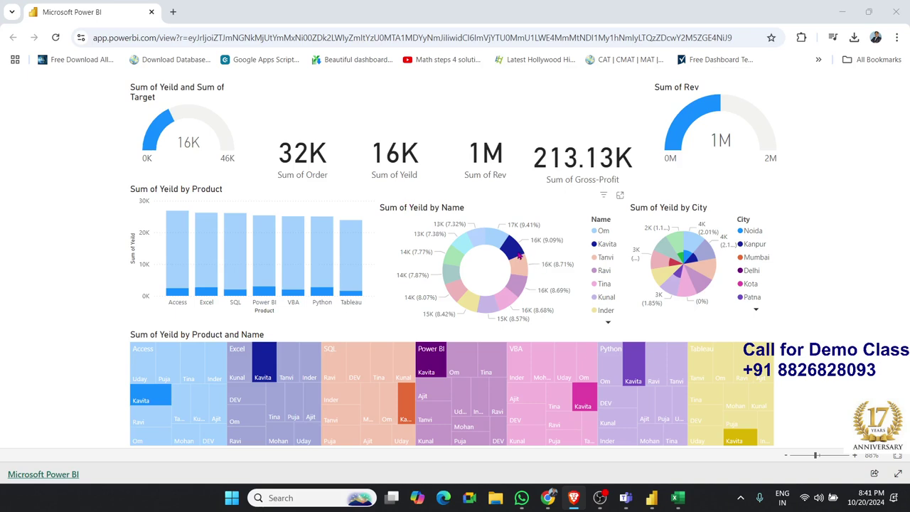
click(520, 256)
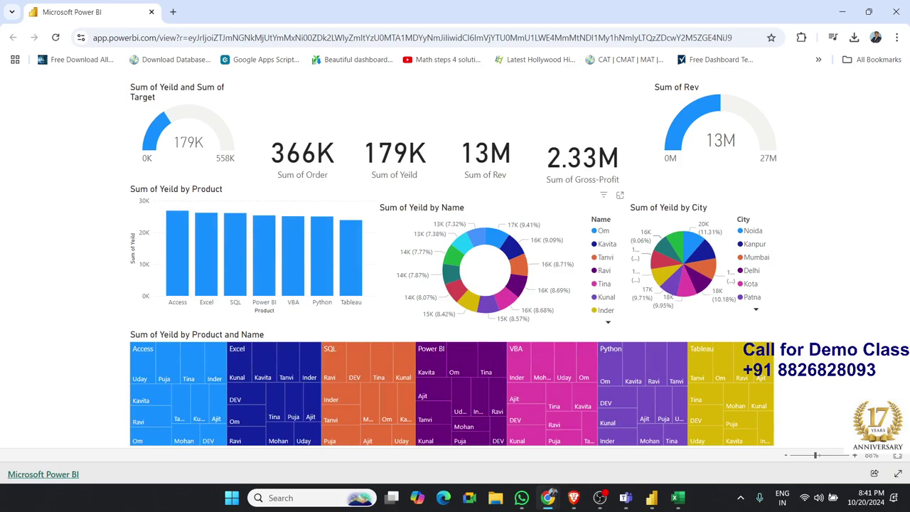
click(626, 498)
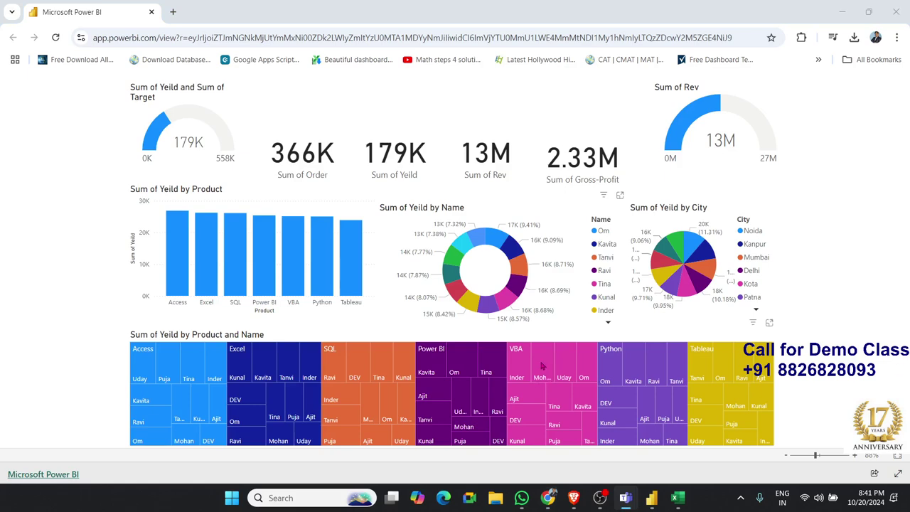
click(112, 306)
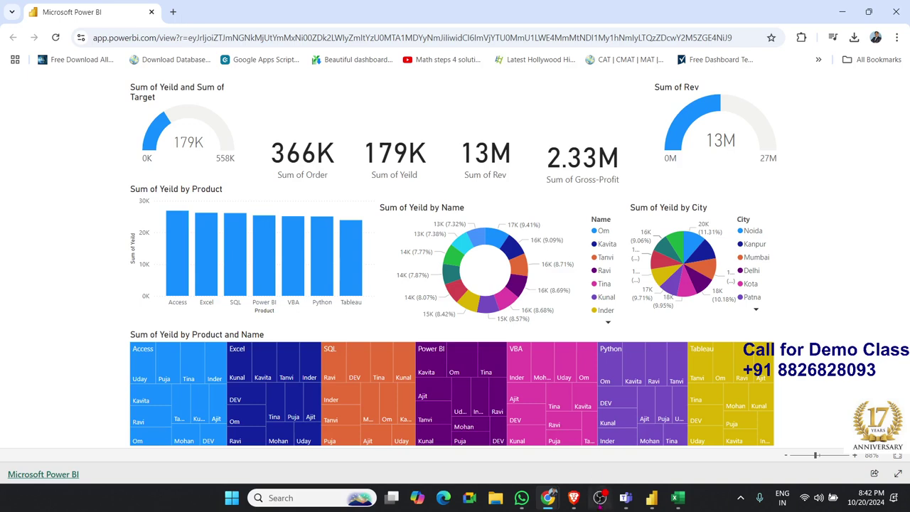
Switch from Chrome back to Power BI Desktop's Data table via the taskbar.
click(652, 498)
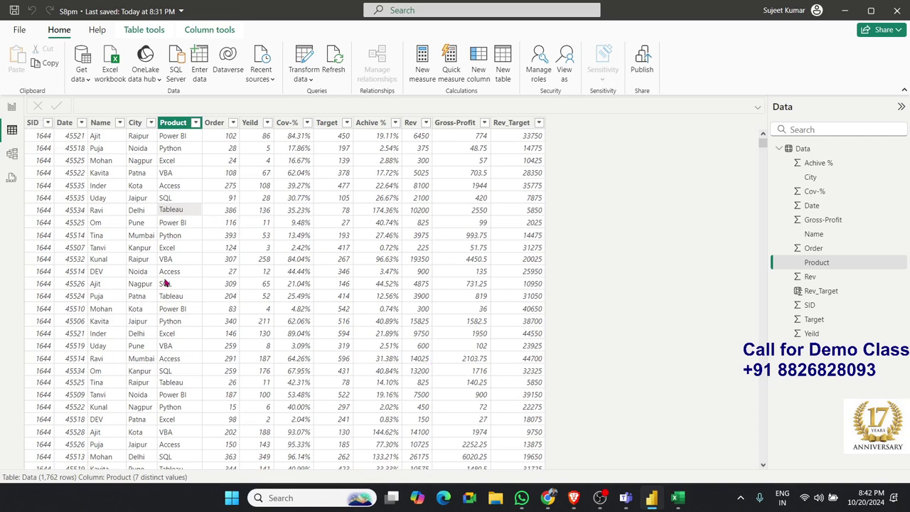
Glance at the report page, then select the Data table's Order column, which has 386 distinct values.
click(12, 107)
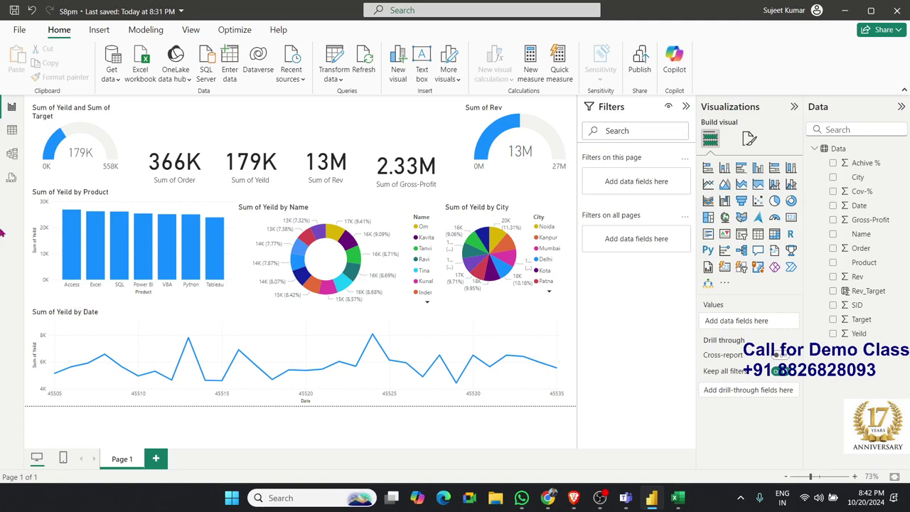
click(12, 132)
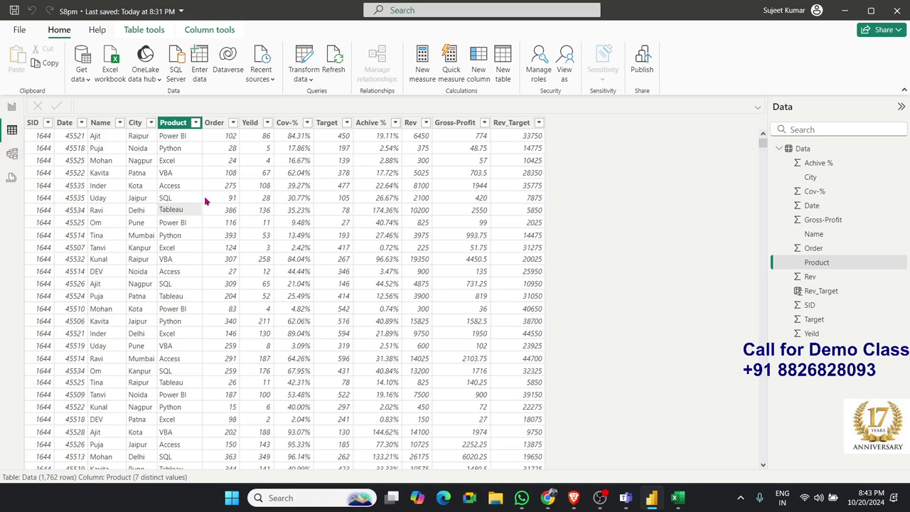
click(231, 202)
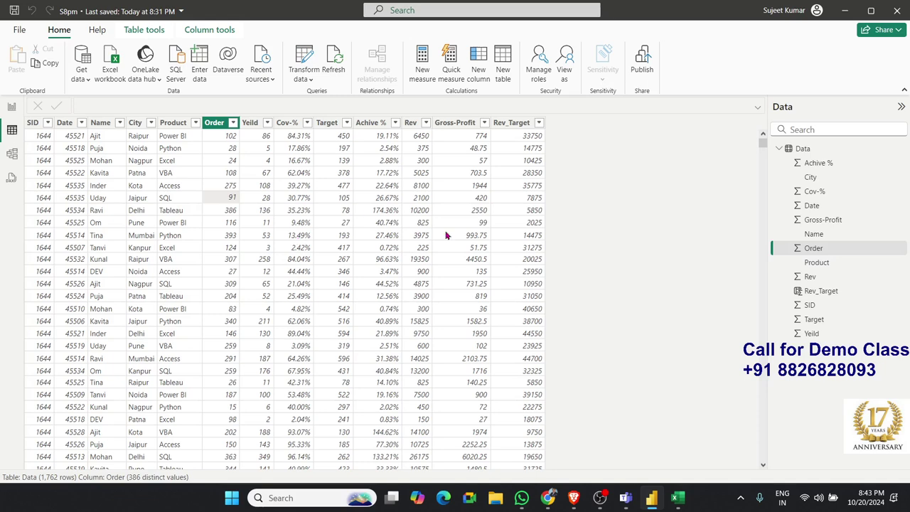
Bring the S8pm report in Chrome forward and select its full web address.
mouse_move(548, 498)
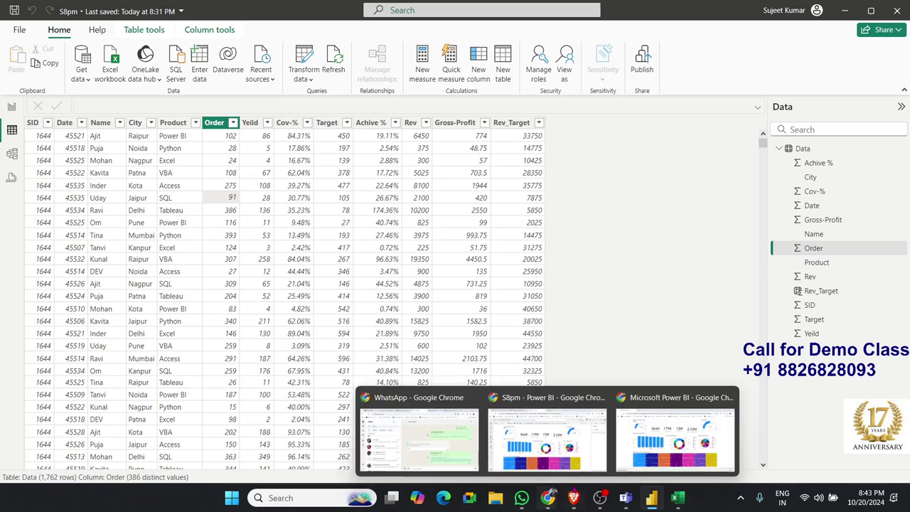
click(595, 465)
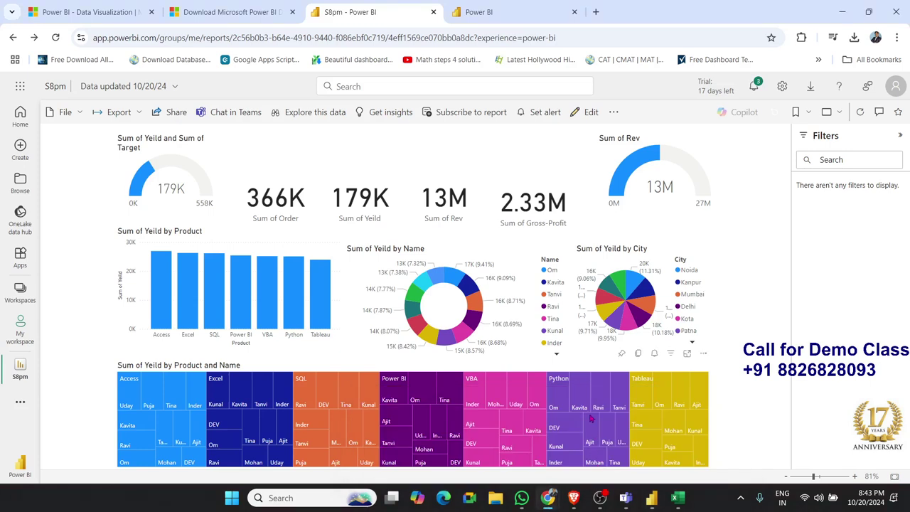
mouse_move(590, 420)
click(571, 41)
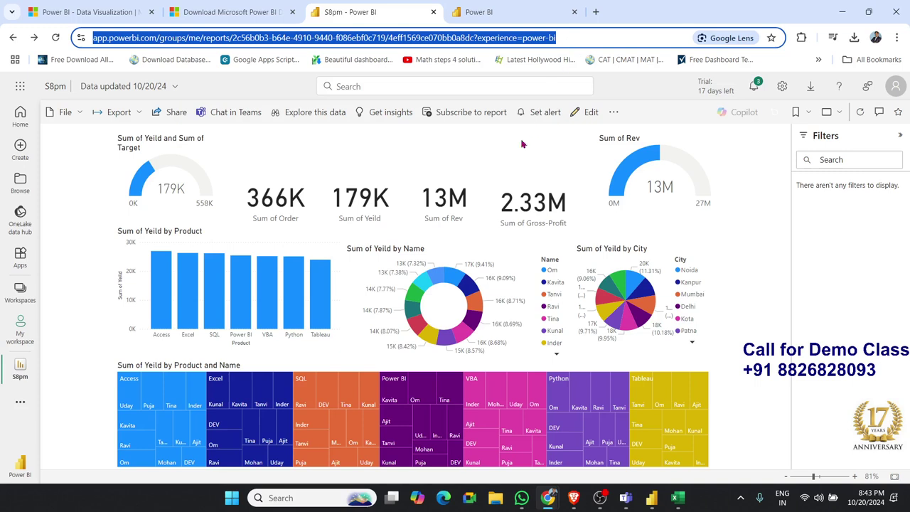
mouse_move(510, 185)
Close Power BI Desktop, discarding the unsaved changes.
click(839, 11)
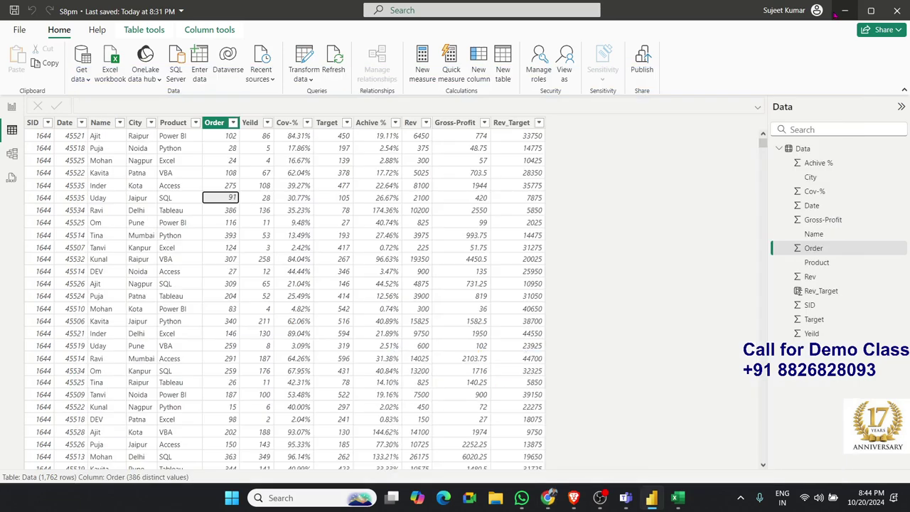
click(898, 10)
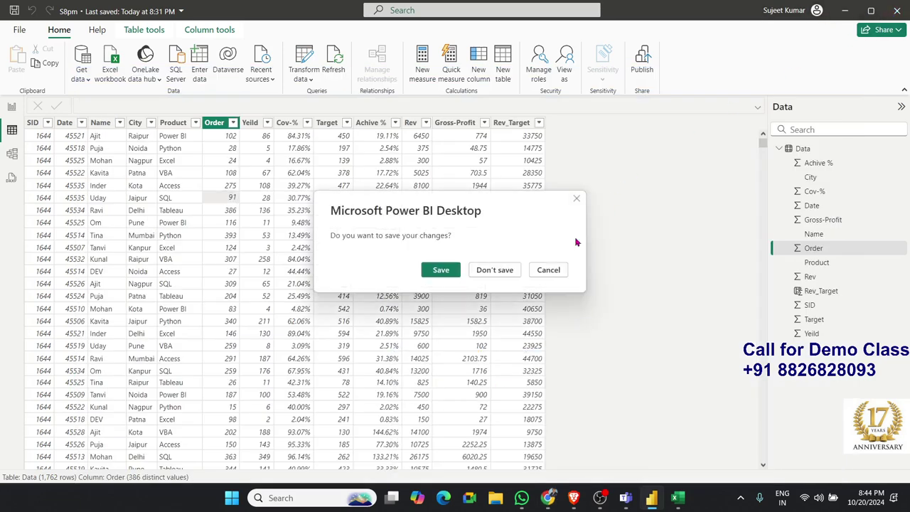
click(499, 270)
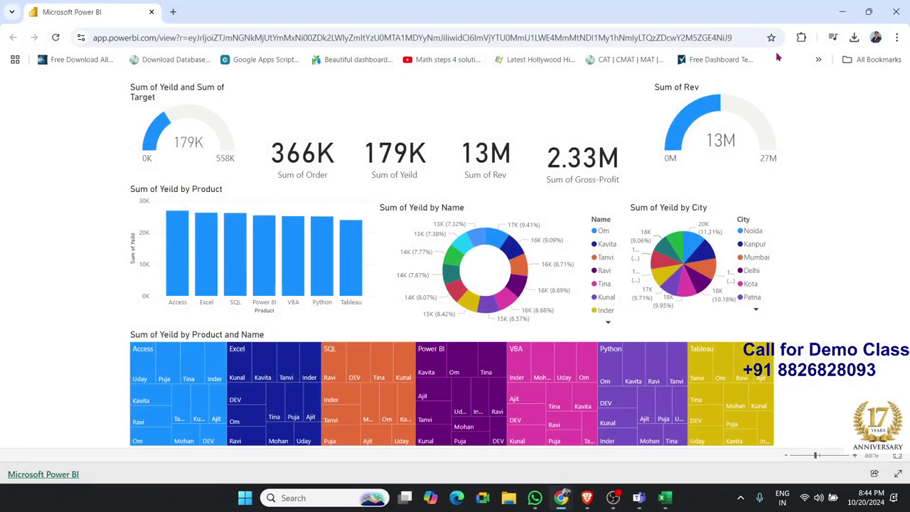
Minimize Chrome and Excel to reveal the desktop, briefly trying a Start search for 'po'.
click(839, 12)
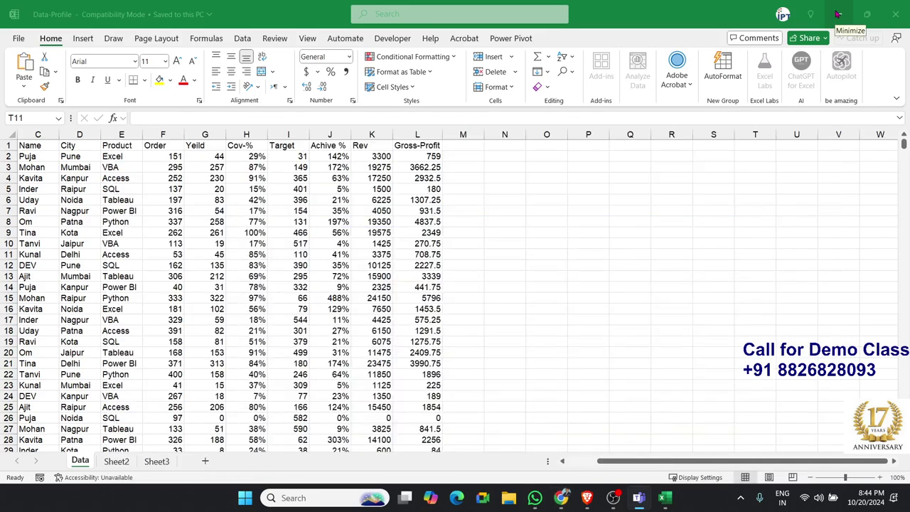
click(839, 14)
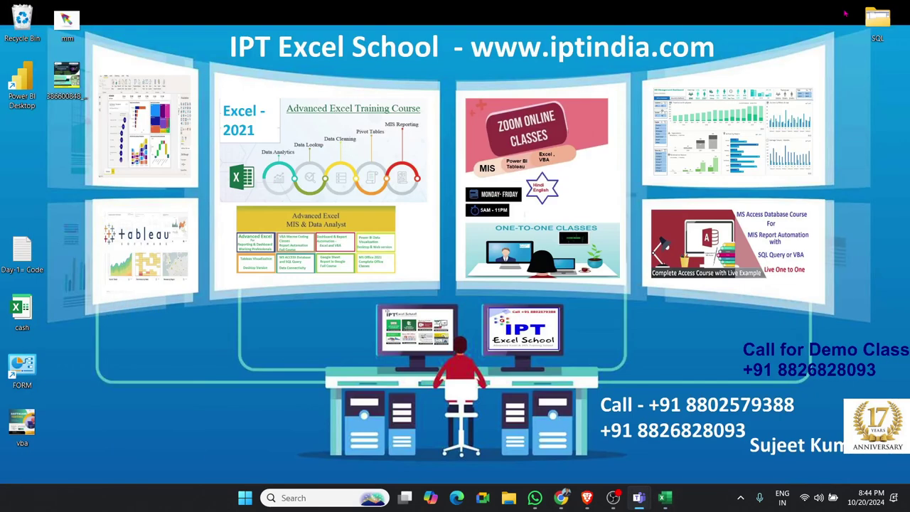
key(super)
text(po)
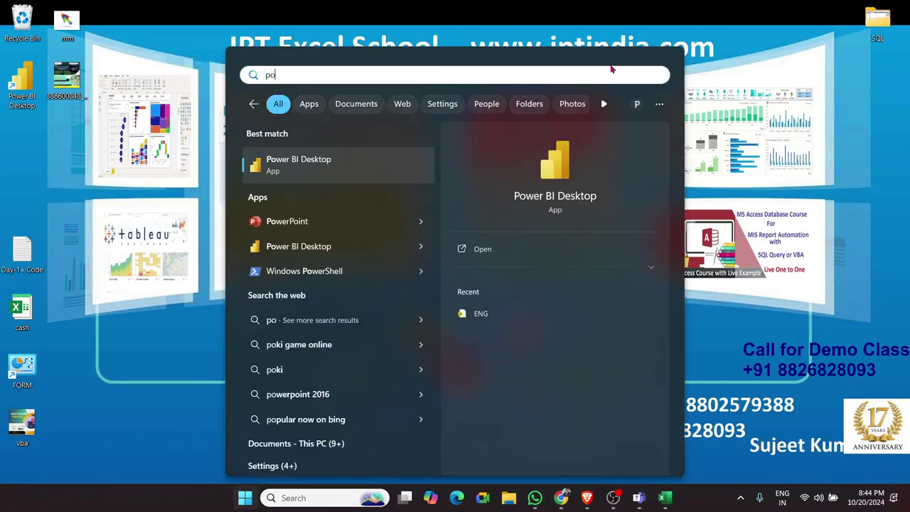
key(BackSpace)
key(BackSpace)
key(Escape)
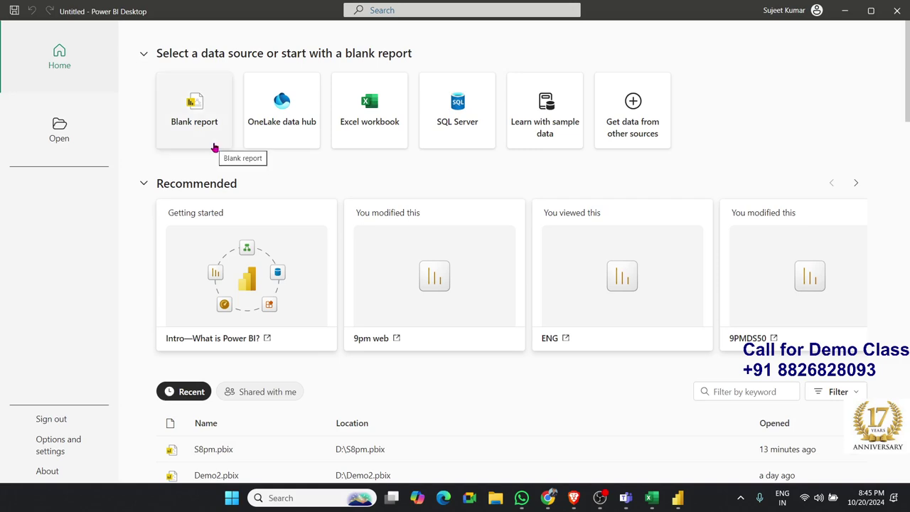
Start a new blank report from the Power BI Desktop Home screen.
click(214, 147)
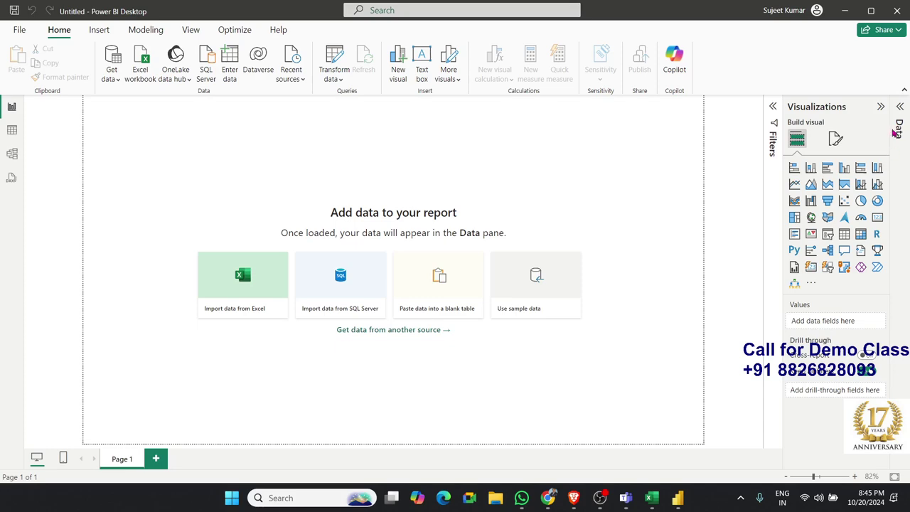
Close the empty Power BI Desktop window to return to the Windows desktop.
click(900, 19)
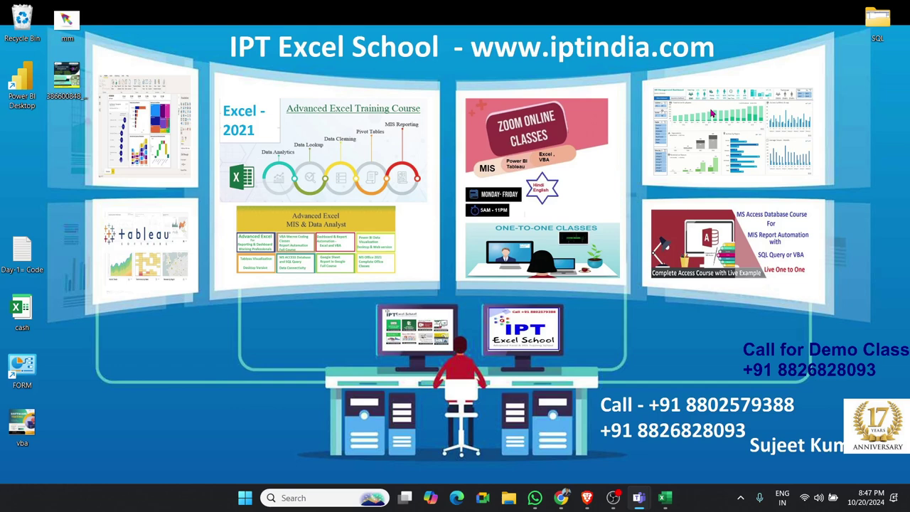
Launch Power BI Desktop by searching 'po' in the Start menu.
key(super)
text(po)
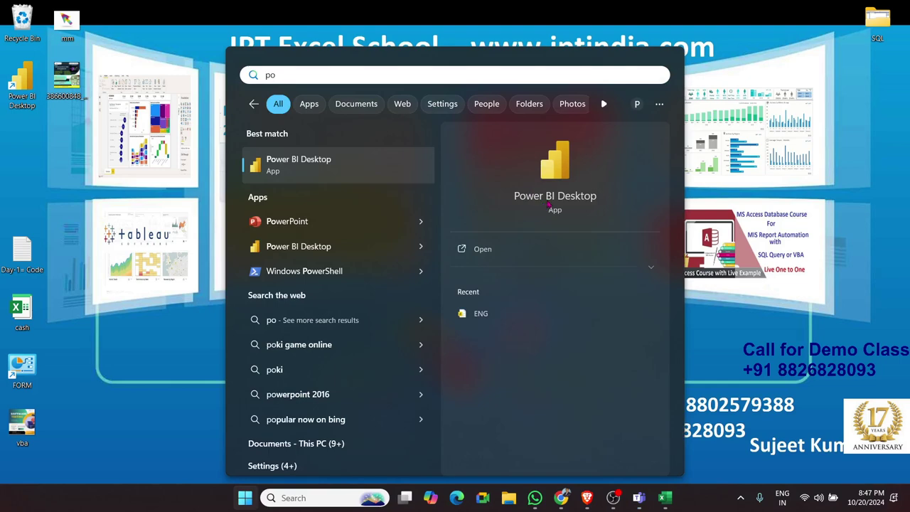
click(551, 205)
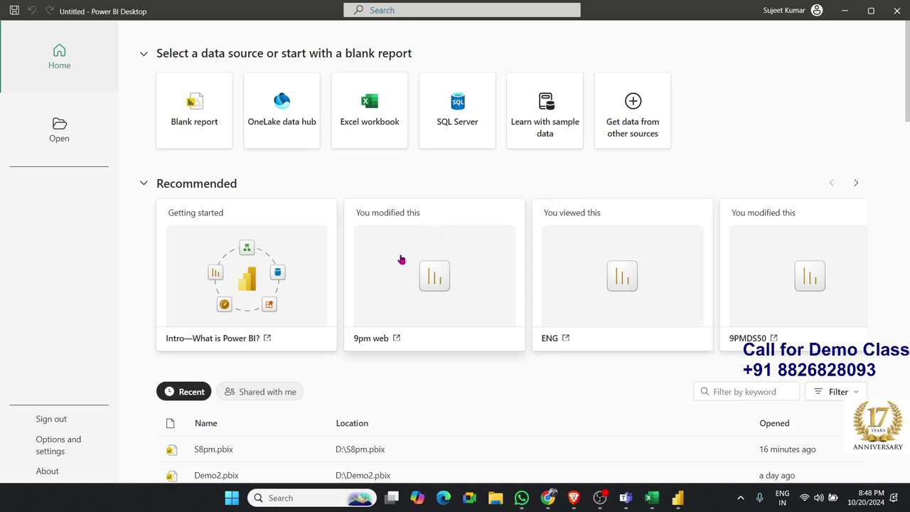
Scroll the start screen and show the list of recently opened reports.
scroll(401, 259, down, 3)
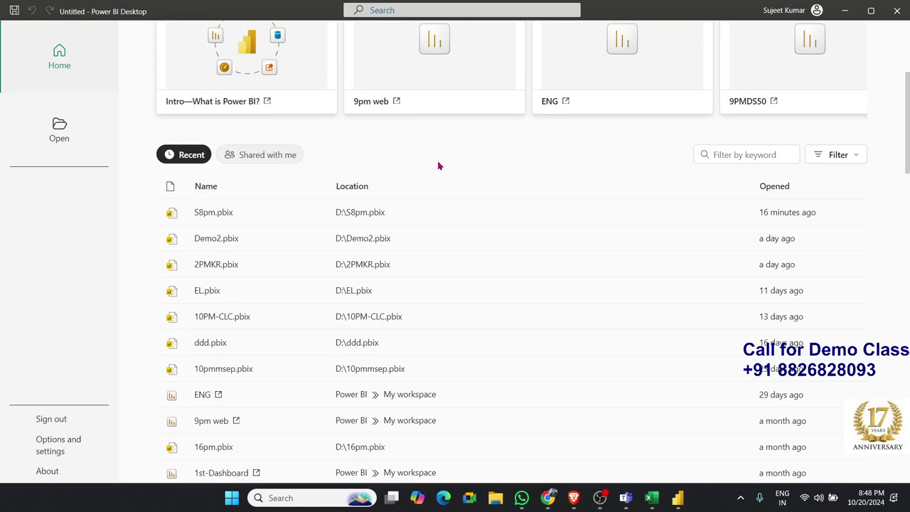
scroll(320, 215, down, 3)
scroll(319, 218, down, 3)
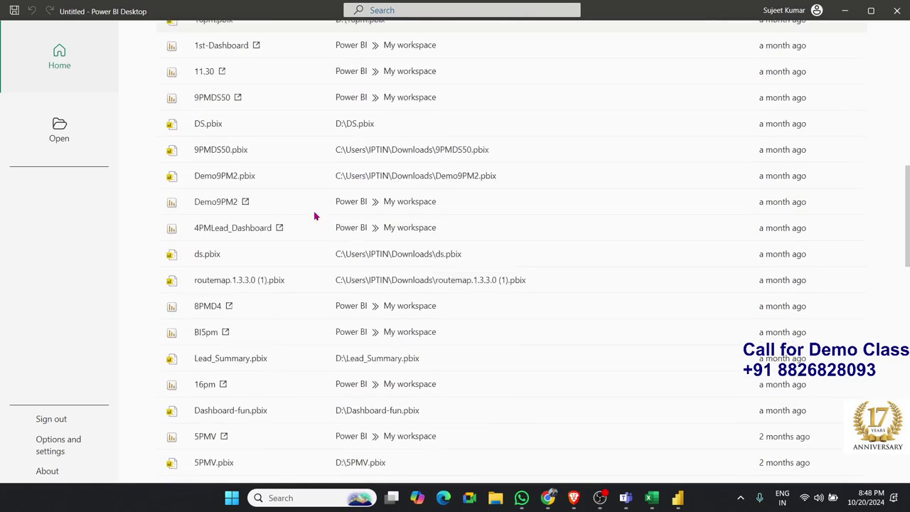
scroll(315, 216, up, 4)
scroll(316, 216, up, 5)
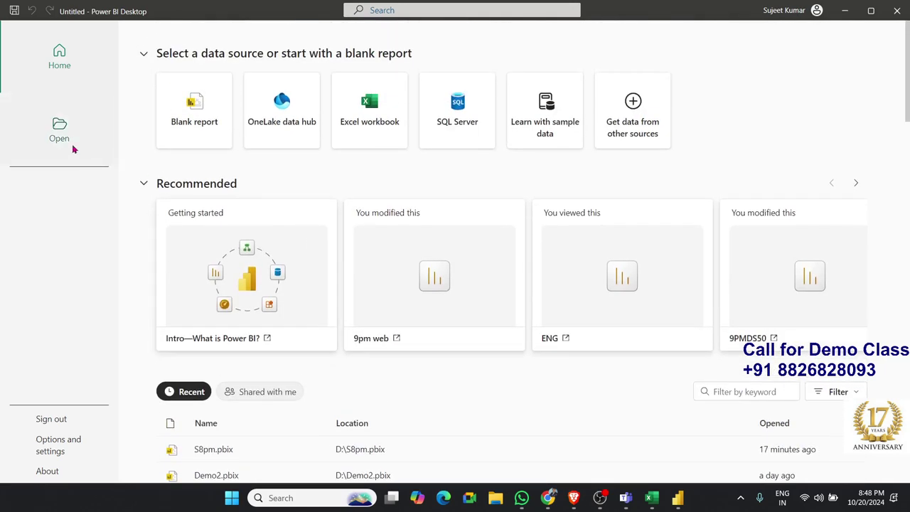
click(74, 148)
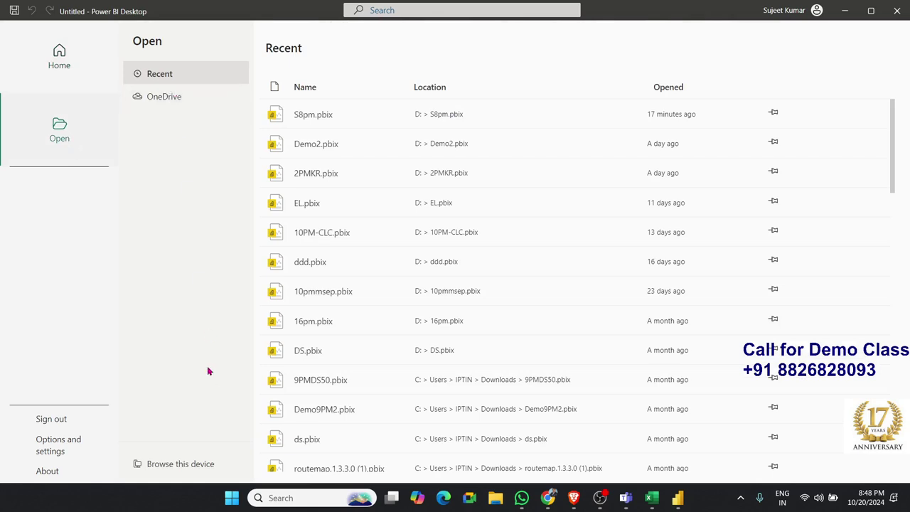
Browse this device for a report, cancel the Open dialog, and return to the File Home page.
click(202, 466)
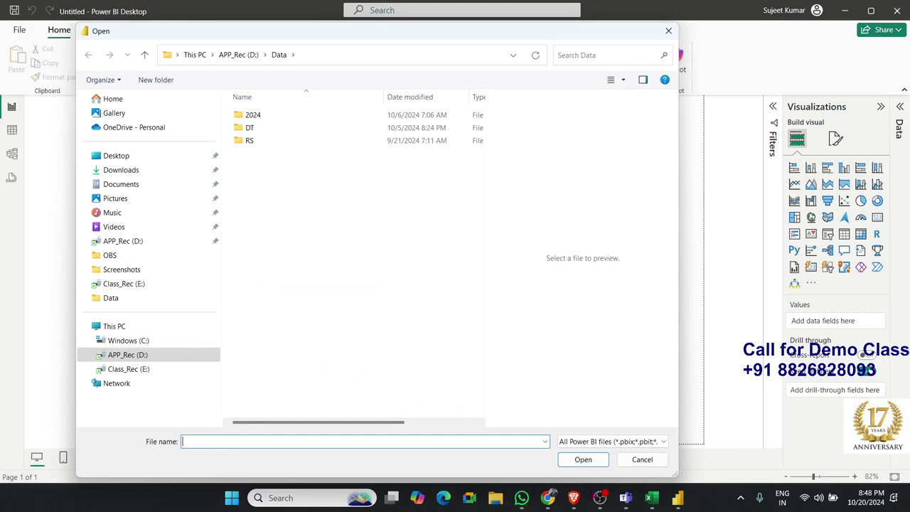
click(642, 459)
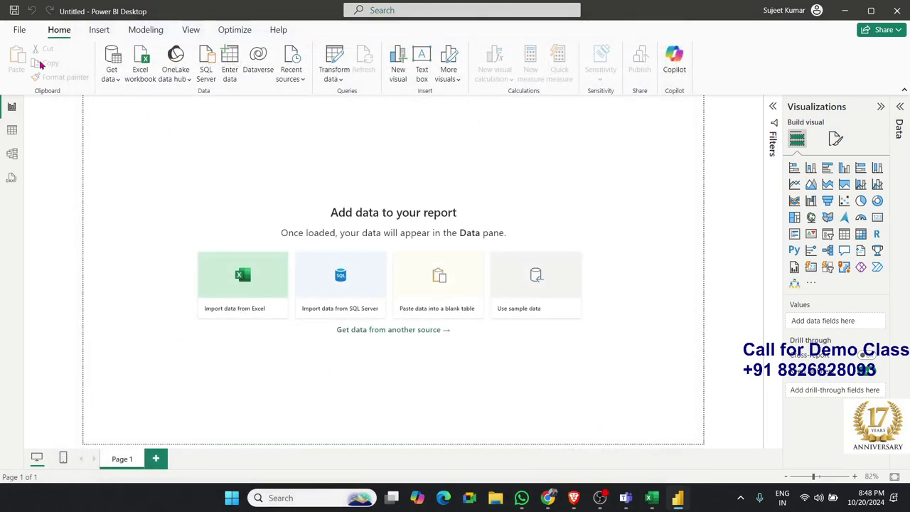
click(26, 35)
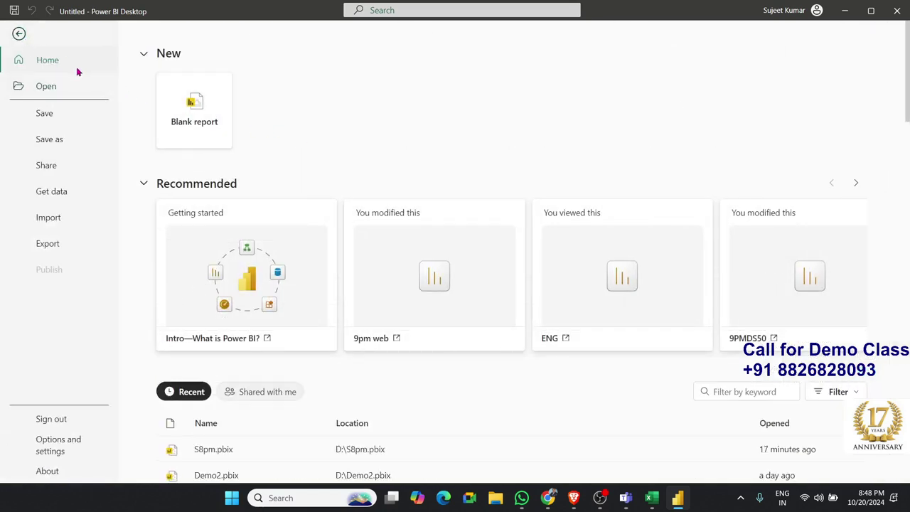
Create a new Blank report from the File backstage, giving an empty untitled canvas.
click(191, 123)
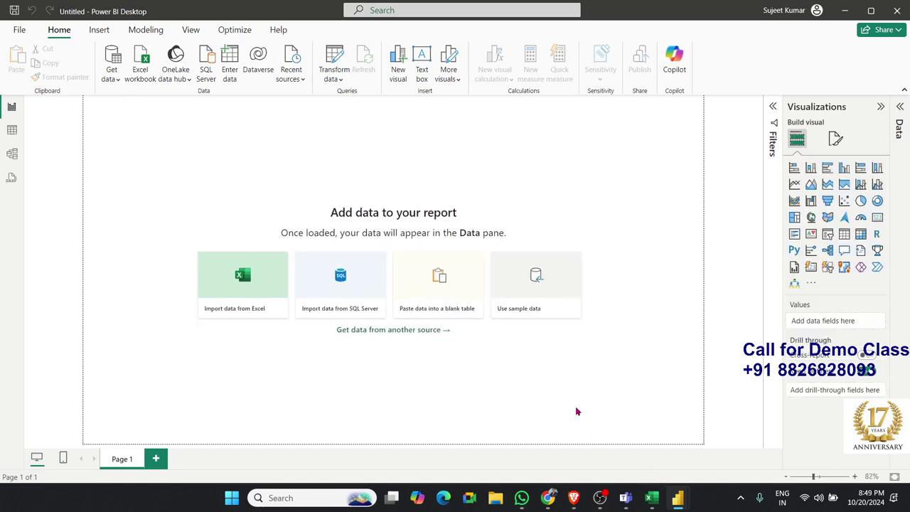
mouse_move(178, 192)
mouse_down()
mouse_move(308, 361)
mouse_move(598, 368)
mouse_up()
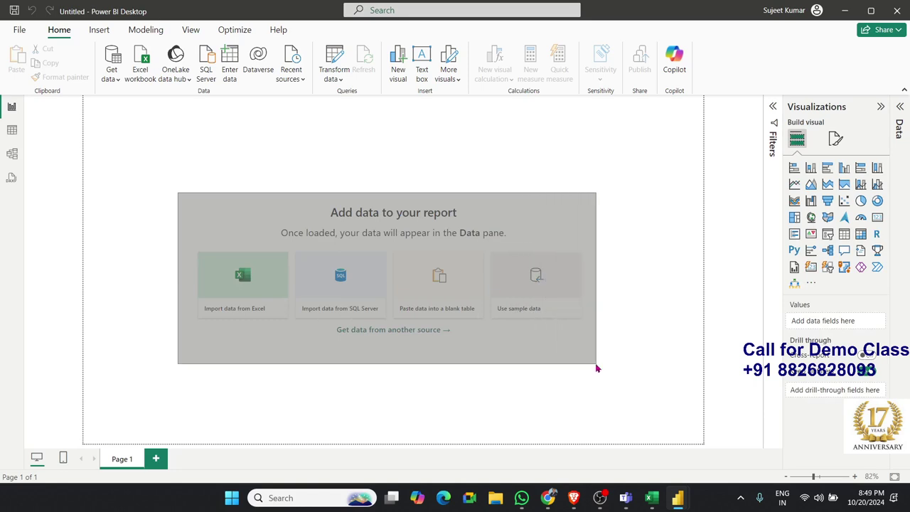
mouse_move(182, 193)
mouse_down()
mouse_move(336, 383)
mouse_move(616, 380)
mouse_up()
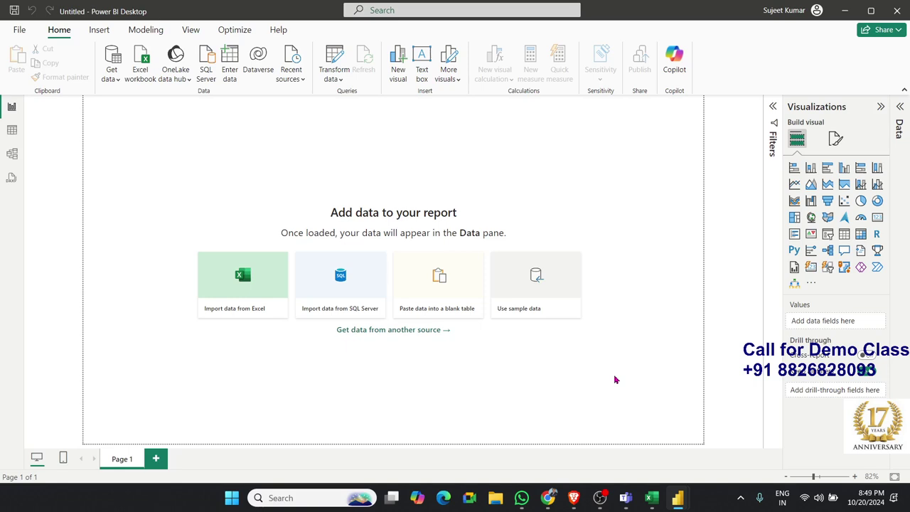
Import from Excel and open the Sales_Data.xlsx workbook instead of ELData.
click(266, 293)
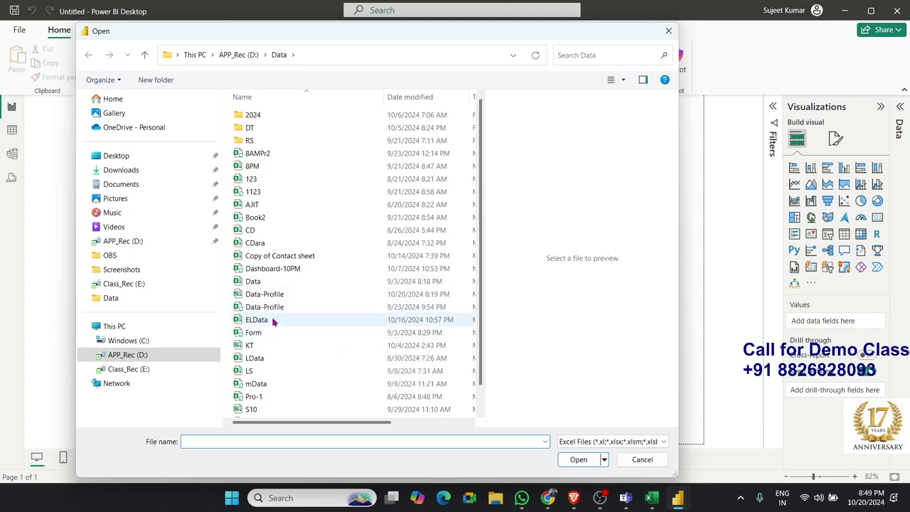
click(272, 319)
scroll(271, 326, down, 1)
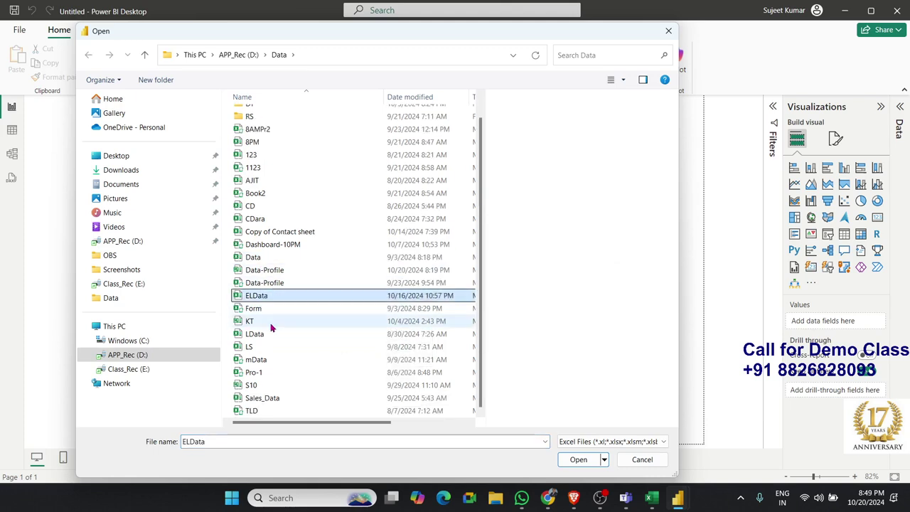
click(280, 399)
click(562, 462)
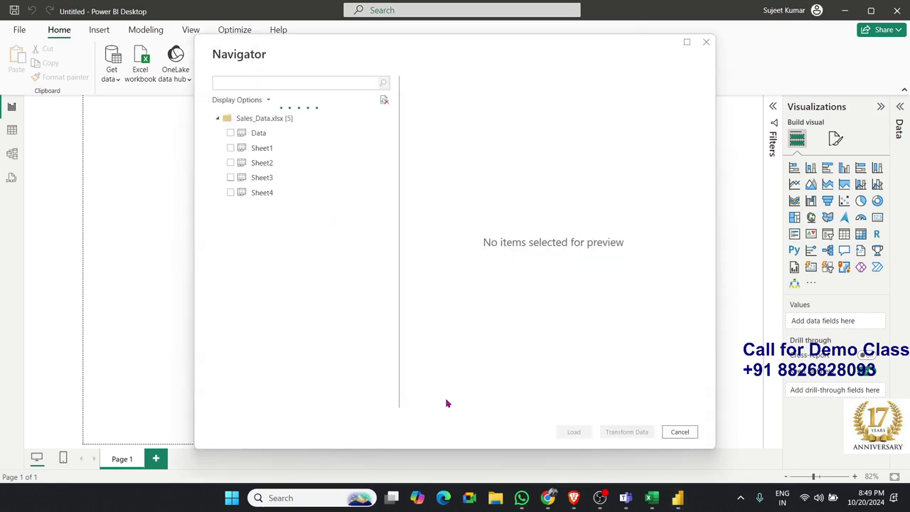
Tick the Data sheet in Navigator and load it into the report.
click(230, 133)
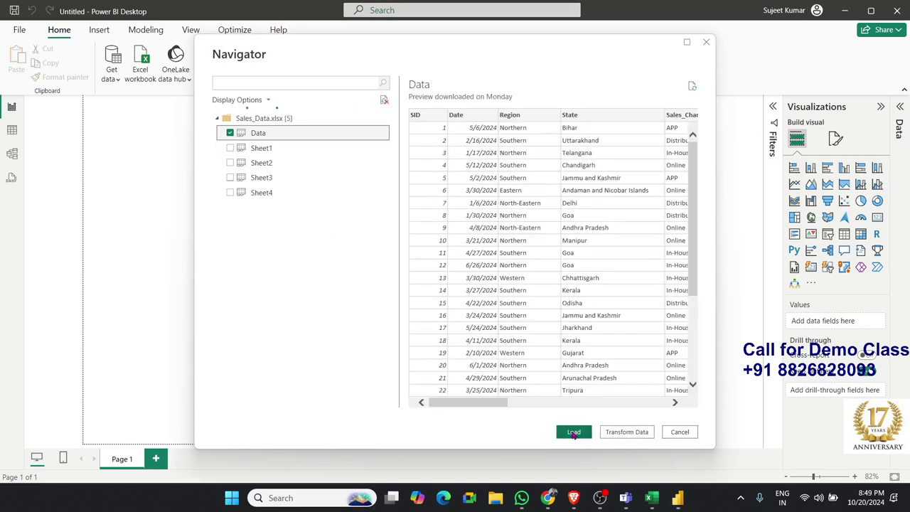
click(230, 133)
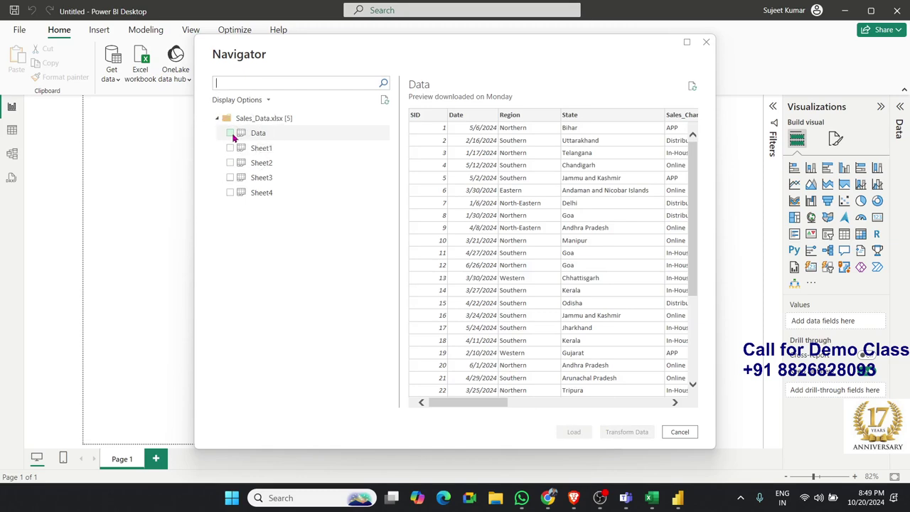
click(230, 134)
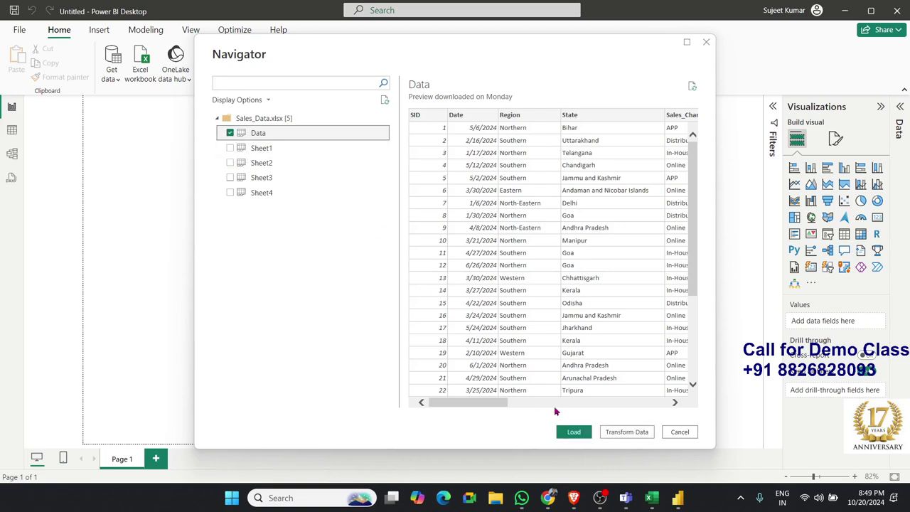
click(570, 432)
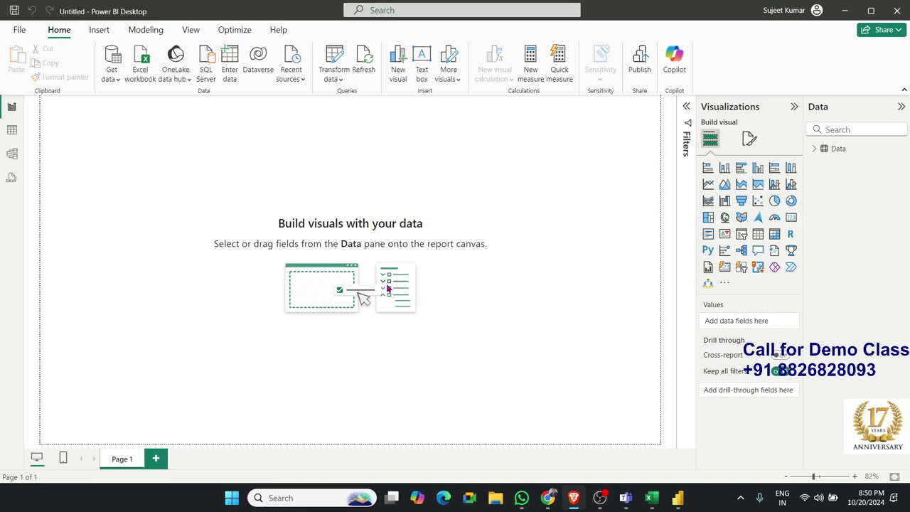
drag(207, 177, 330, 338)
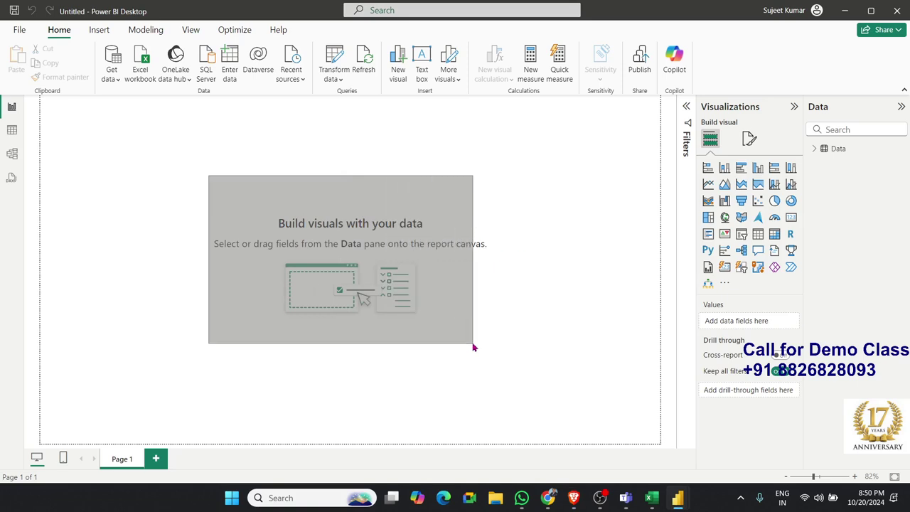
drag(475, 347, 474, 347)
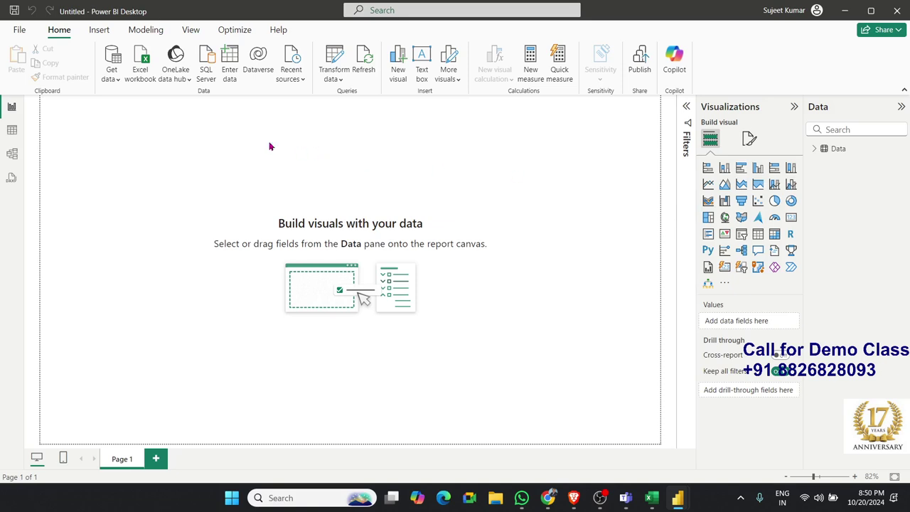
mouse_move(162, 105)
mouse_down()
mouse_move(521, 370)
mouse_move(538, 370)
mouse_up()
drag(204, 157, 480, 432)
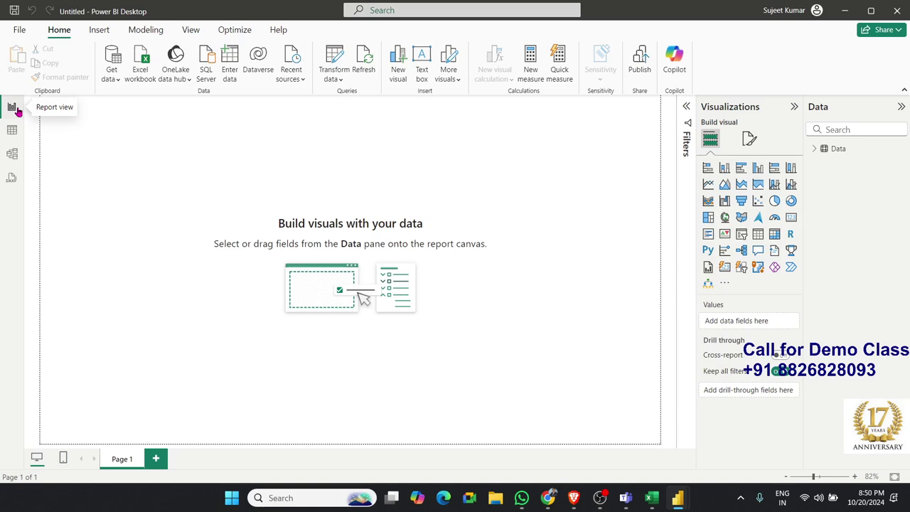
mouse_move(107, 125)
mouse_down()
mouse_move(509, 374)
mouse_move(501, 367)
mouse_up()
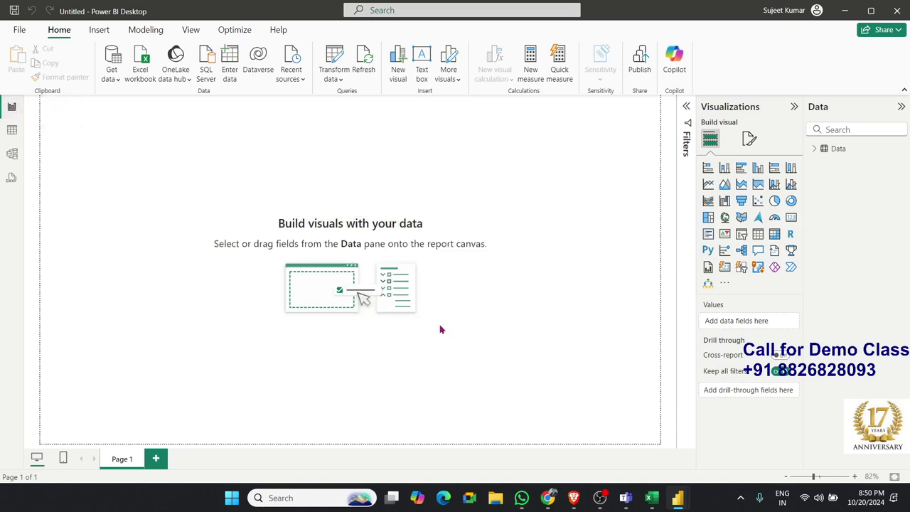
Browse the Data table in Table view, select the MRP column, then switch to Model view.
click(12, 132)
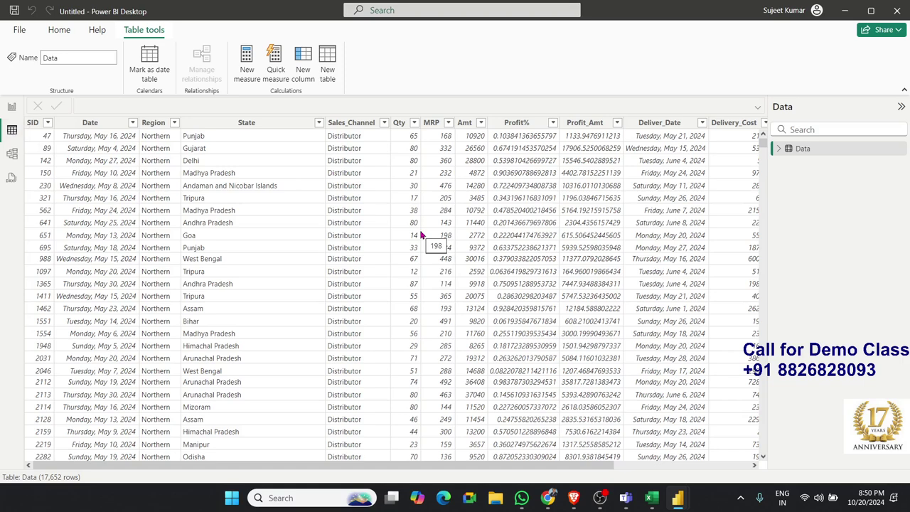
click(421, 235)
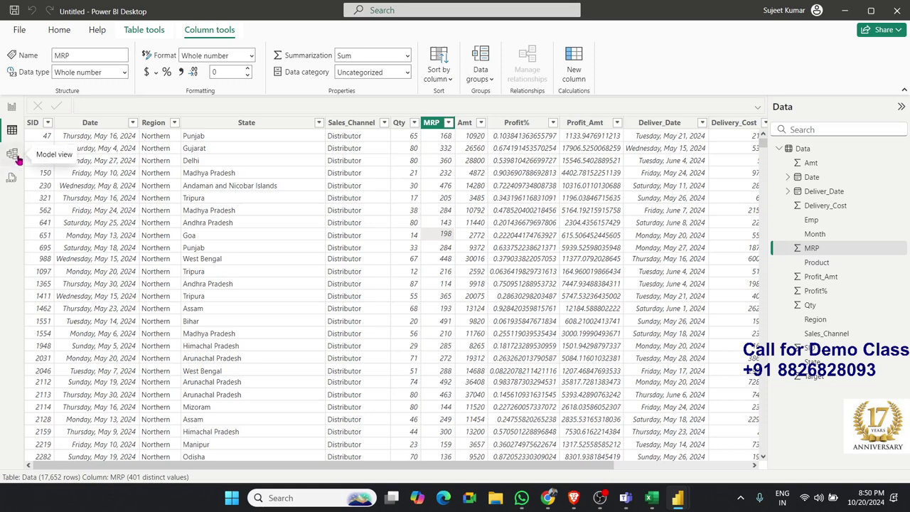
click(12, 154)
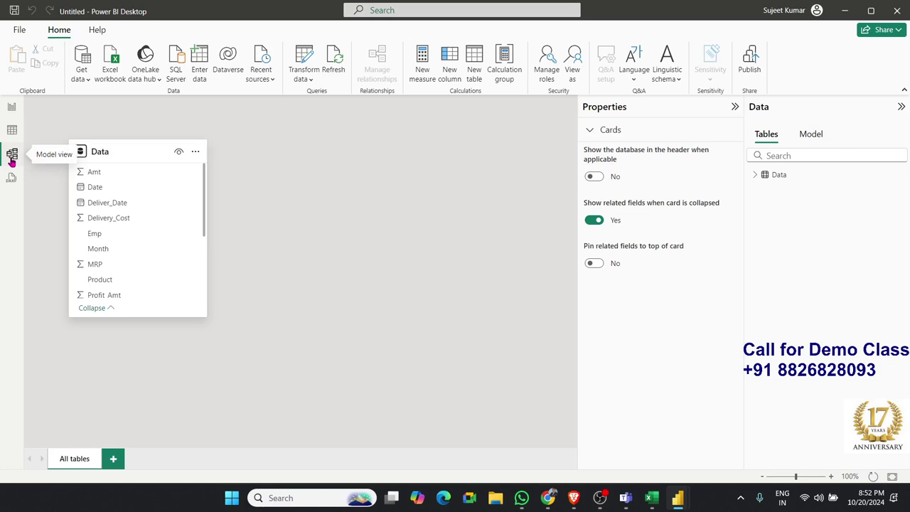
Toggle the Data pane between tables and model tree, then view the Data table's 17,652 rows.
click(817, 134)
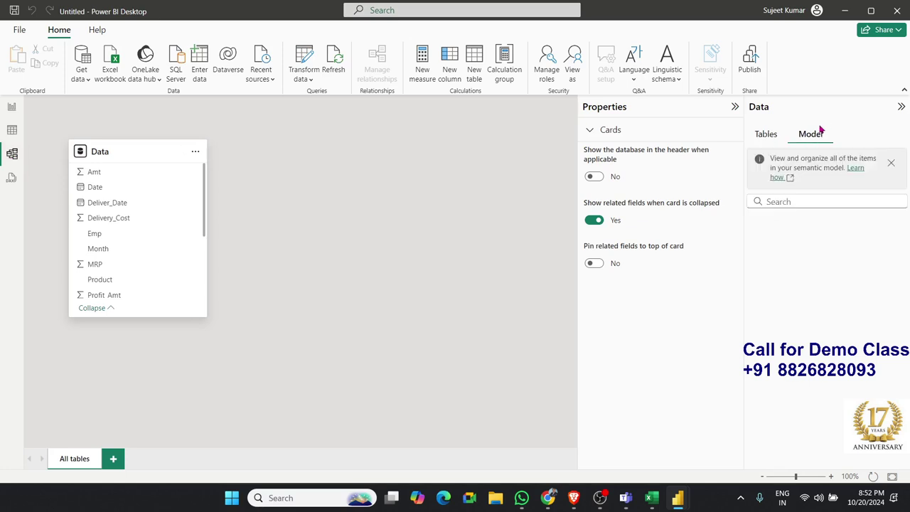
click(763, 134)
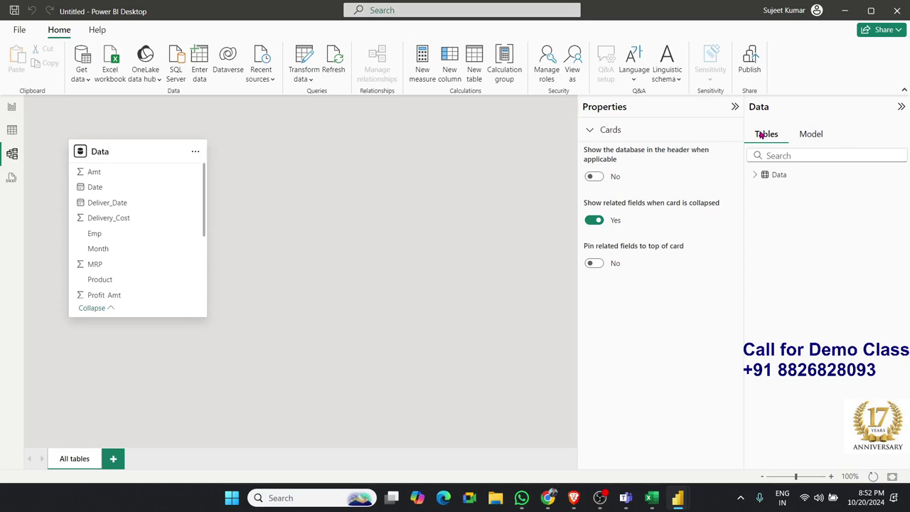
click(822, 139)
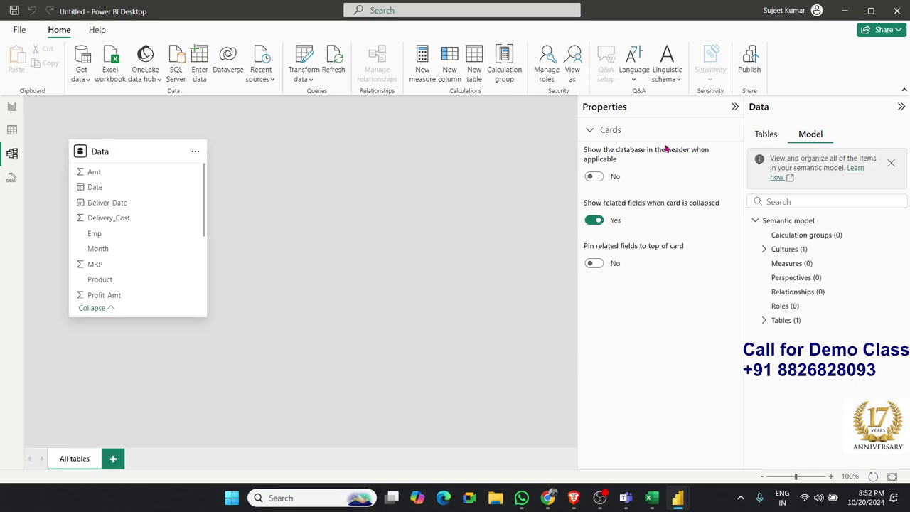
click(19, 130)
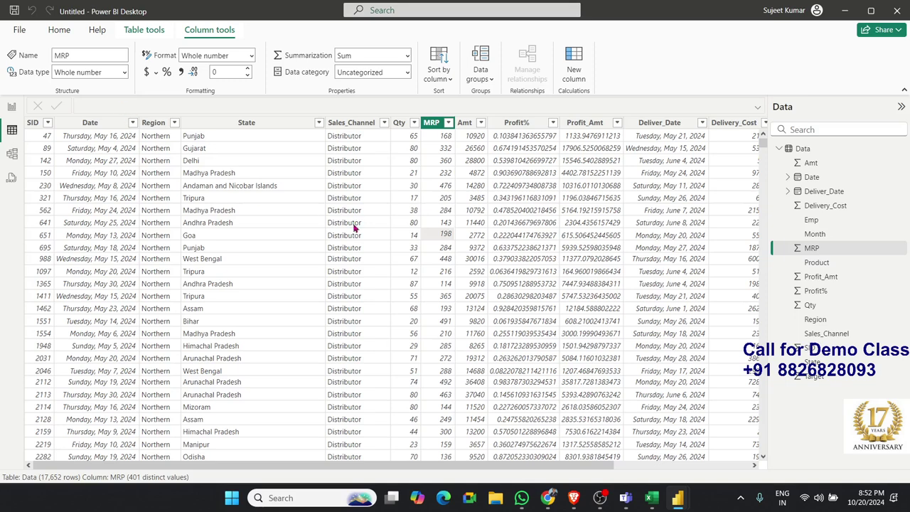
Pass through the model diagram into the DAX query view with an empty Query 1.
click(12, 153)
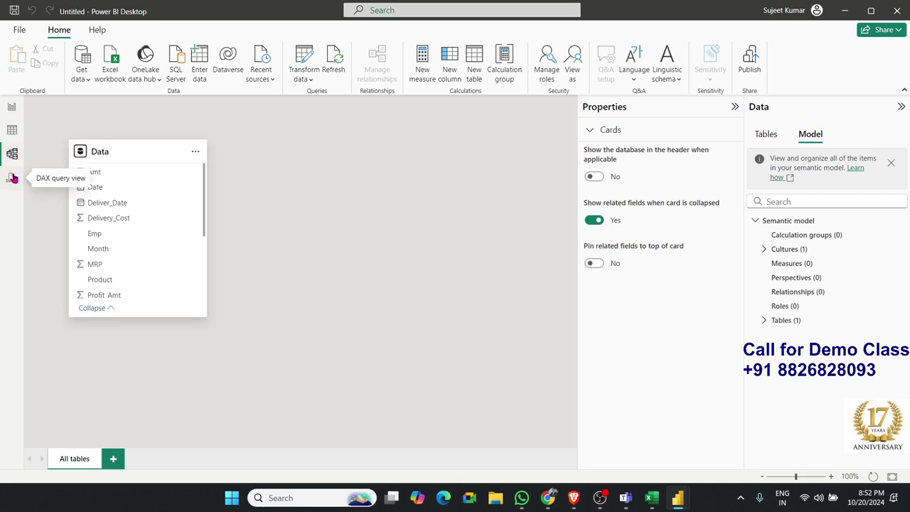
click(11, 178)
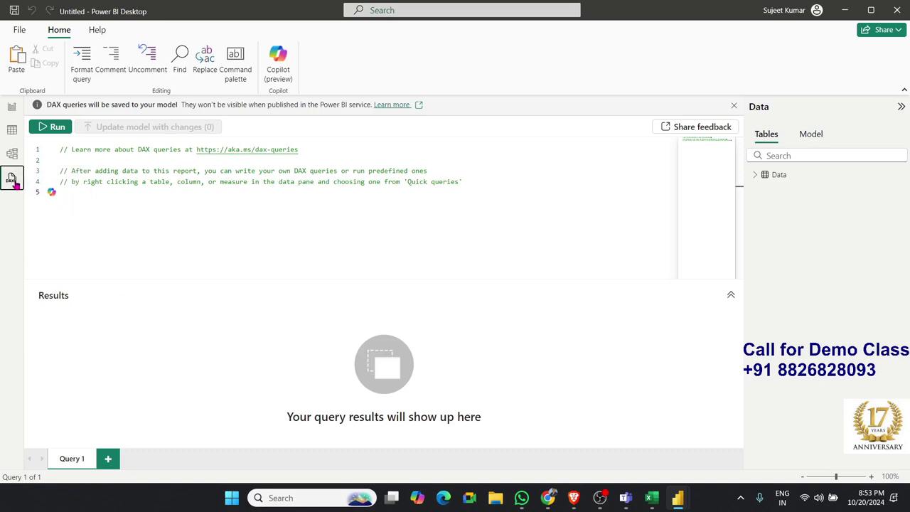
Write the query EVALUATE Data in Query 1 using autocomplete suggestions.
click(55, 130)
click(99, 225)
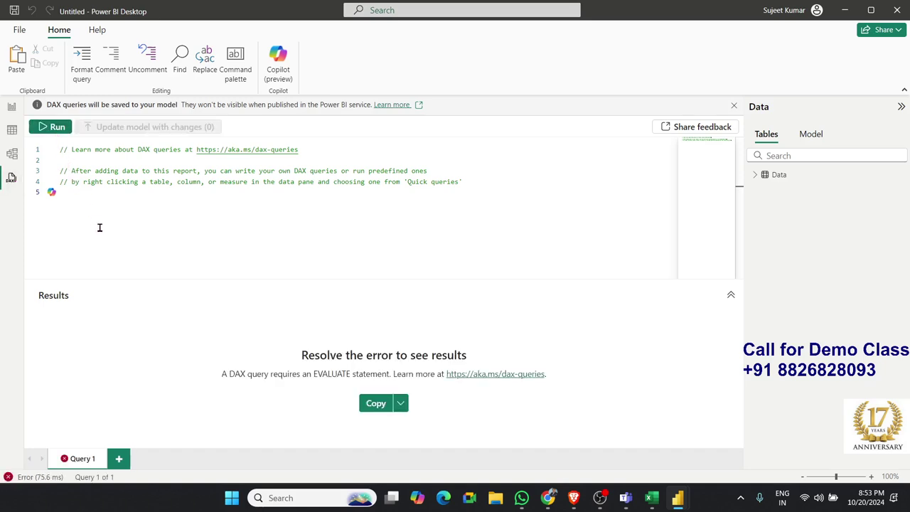
text(ss)
text(s)
key(BackSpace)
key(BackSpace)
key(BackSpace)
text(eval)
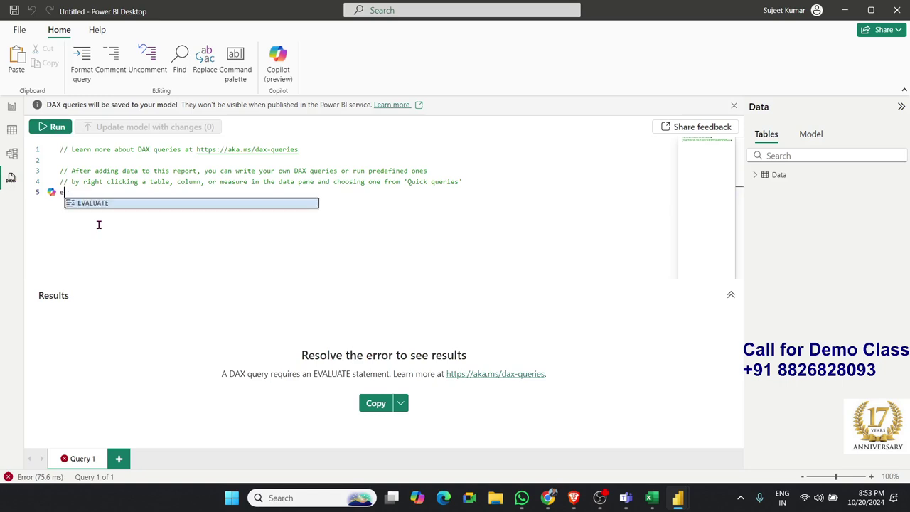
key(Tab)
key(Return)
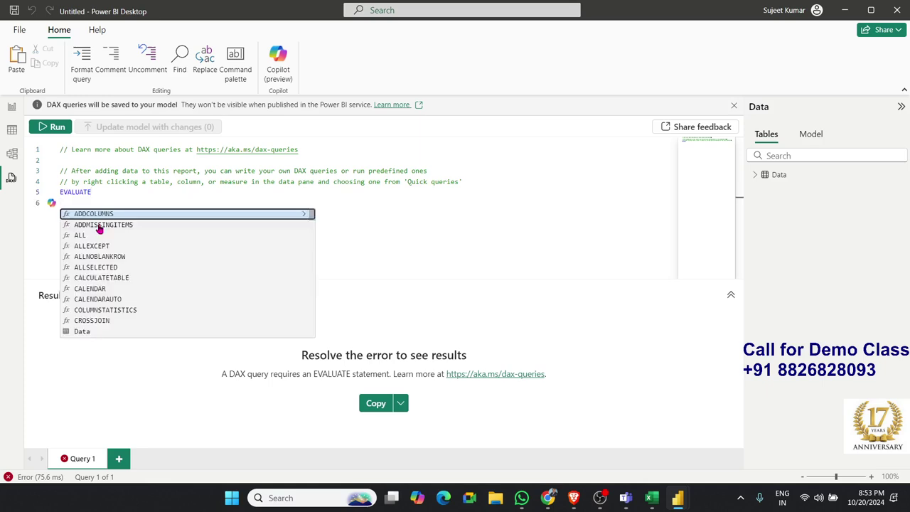
key(Down)
key(Down)
key(Down)
key(Down)
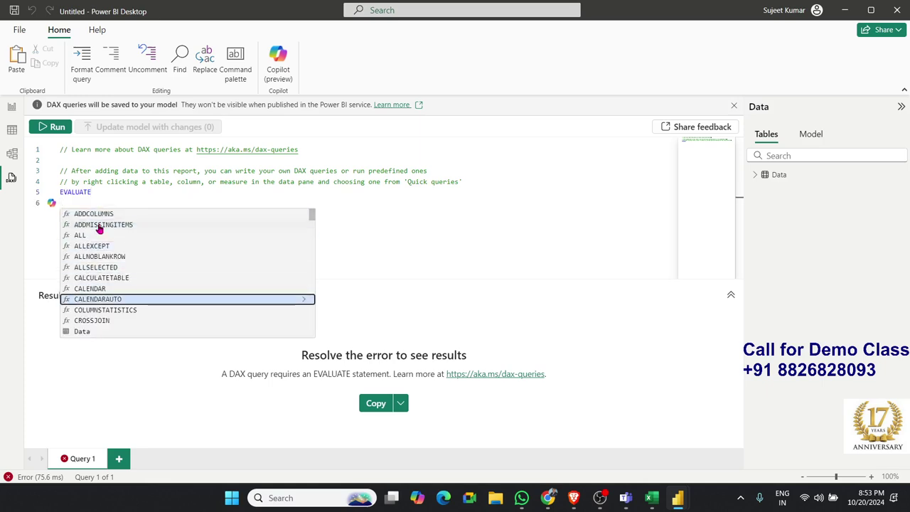
key(Down)
key(Down)
key(Down)
key(Down)
key(Up)
key(Tab)
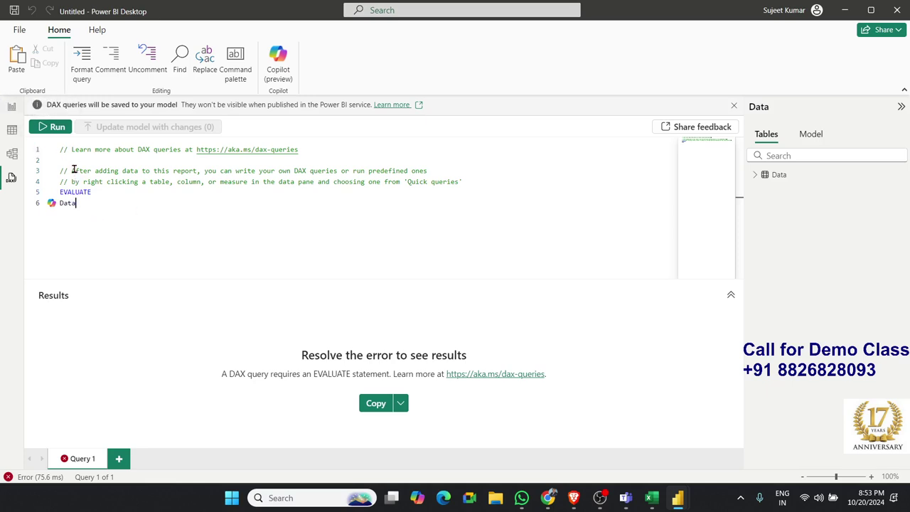
Run EVALUATE Data, returning 16 columns and 17,652 rows, and check the copy options.
click(57, 128)
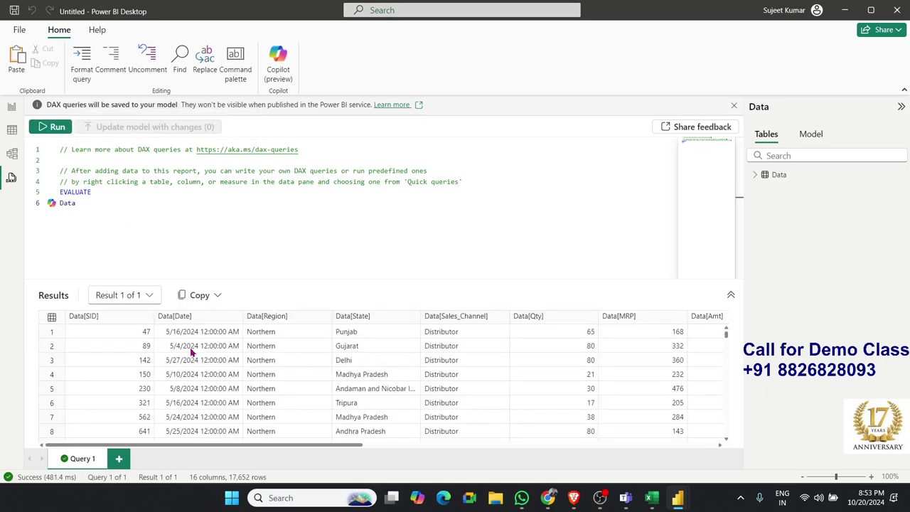
click(193, 298)
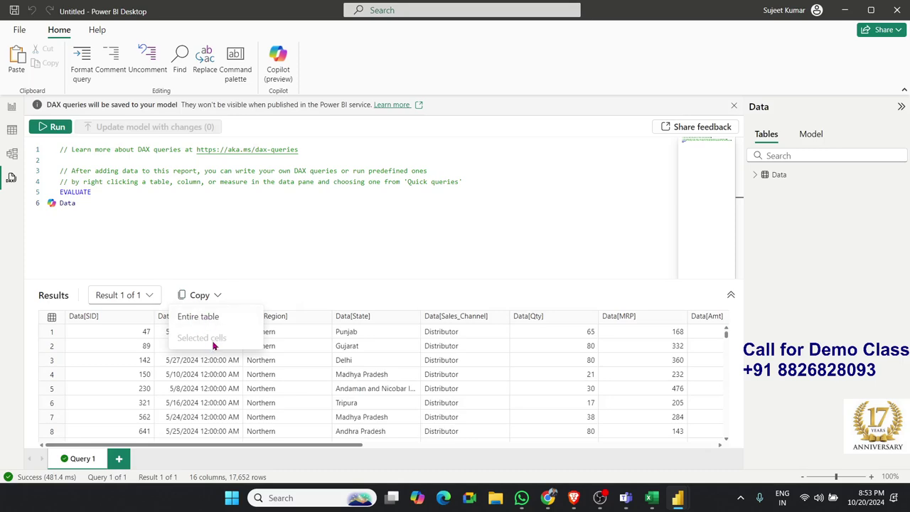
click(206, 322)
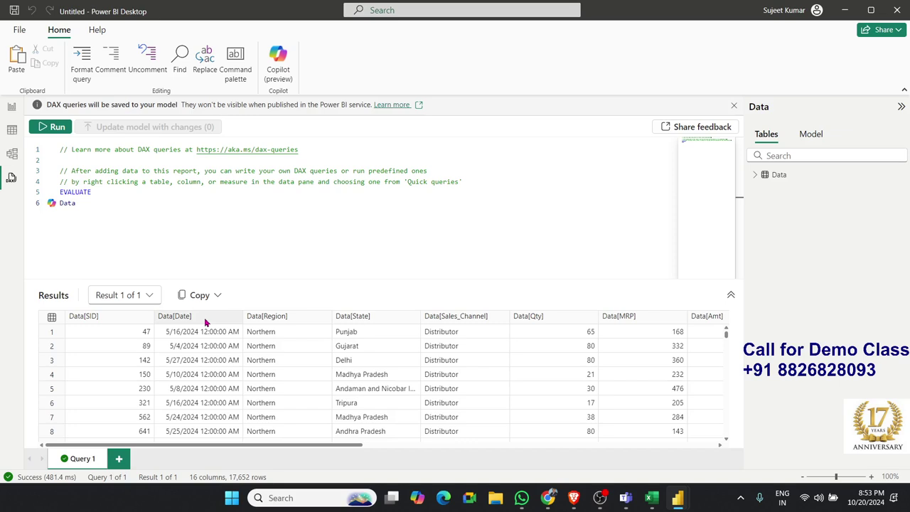
Return to the report canvas and drag across its area.
click(11, 107)
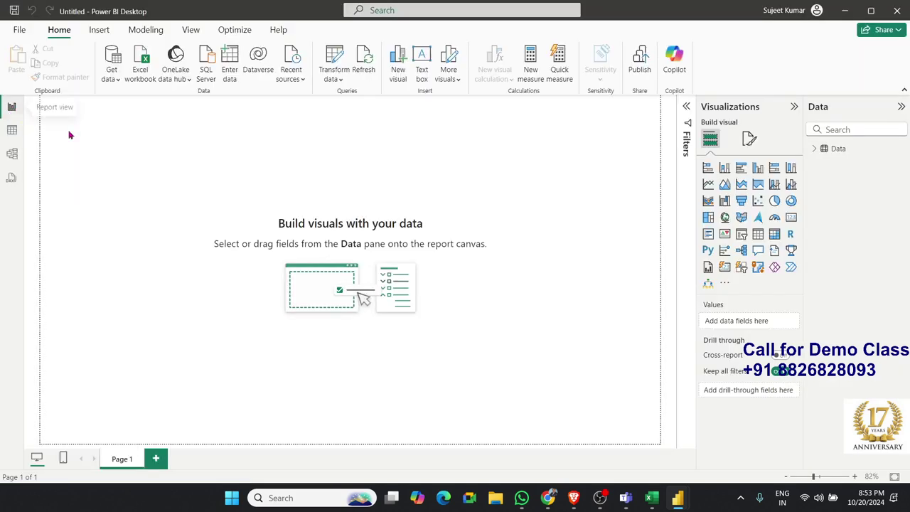
drag(128, 139, 541, 416)
drag(117, 133, 524, 410)
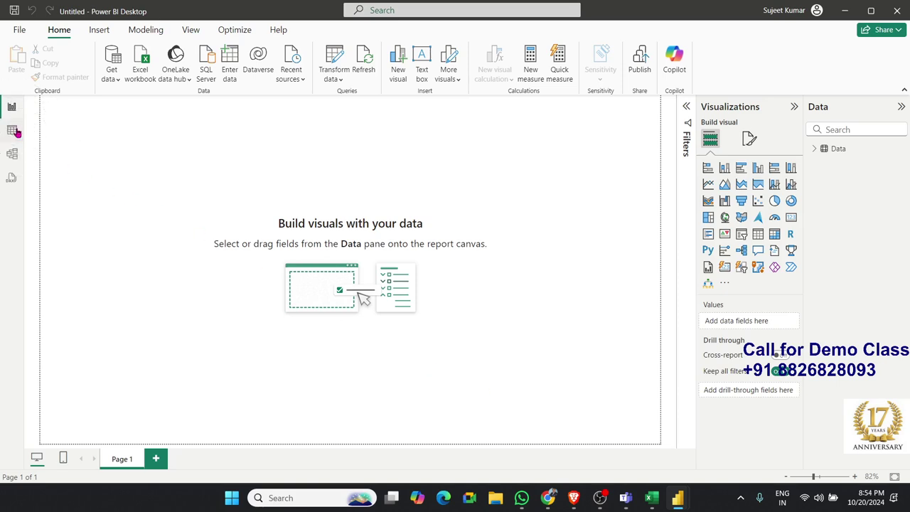
Cycle through table, model, DAX query and report views, then show the S8pm report in Chrome.
click(12, 130)
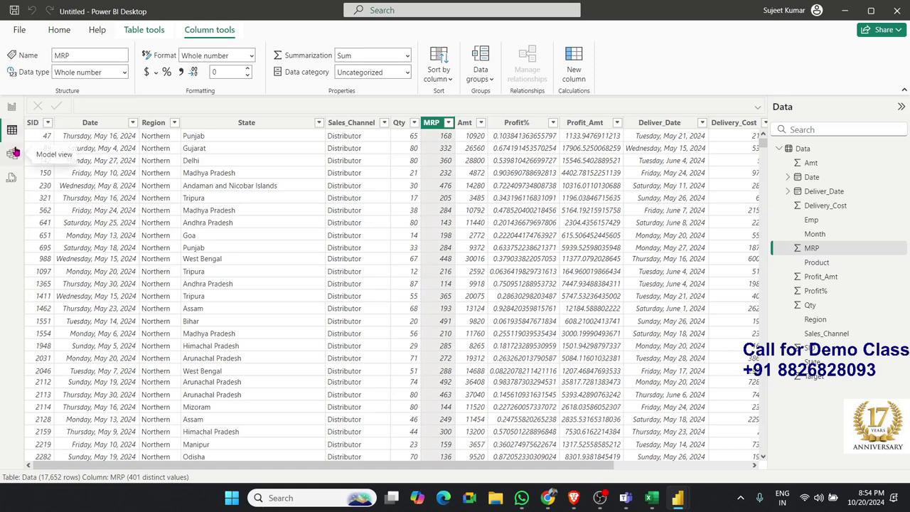
click(12, 153)
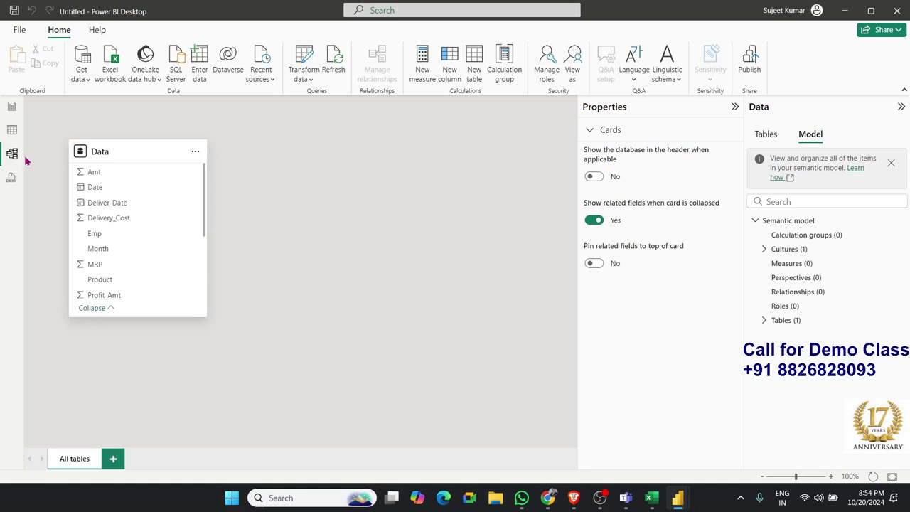
click(12, 179)
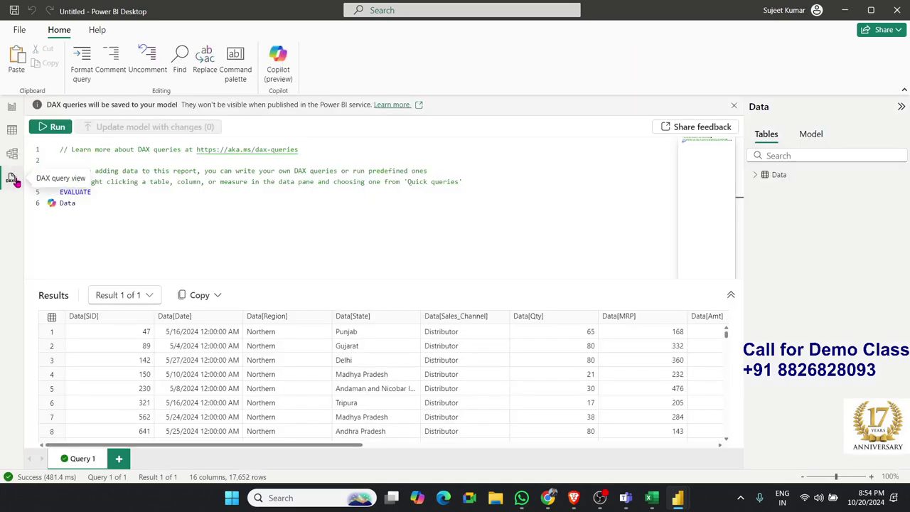
click(12, 109)
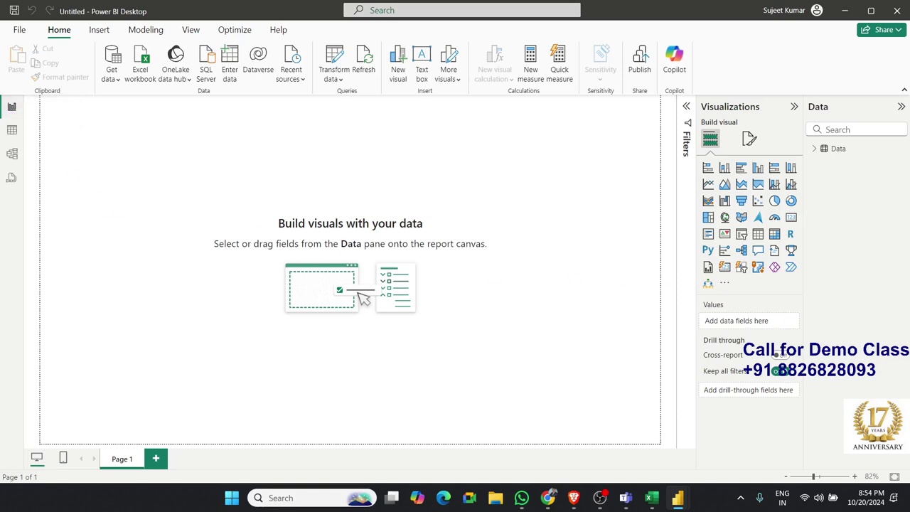
click(548, 498)
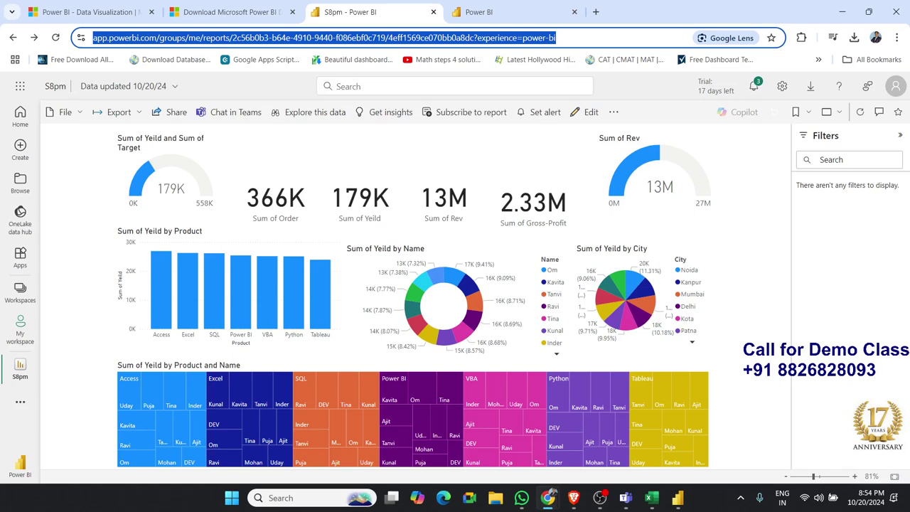
click(548, 498)
click(547, 498)
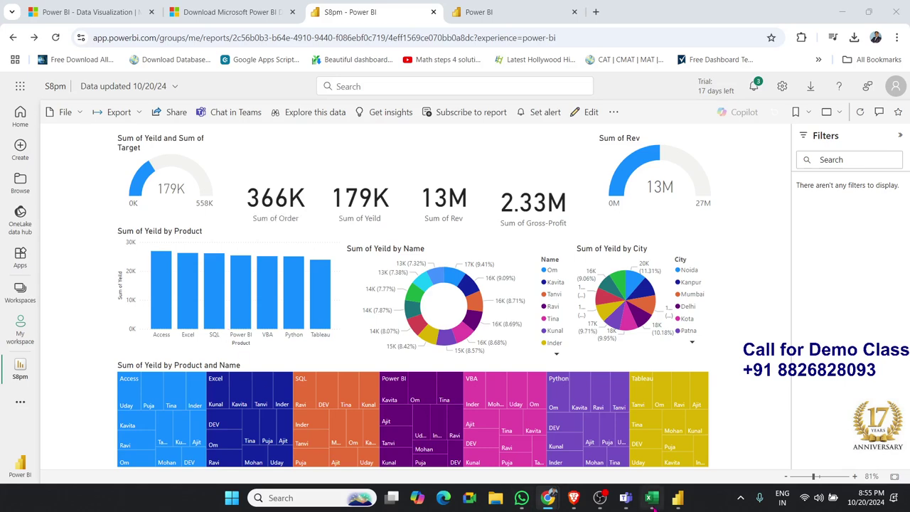
mouse_move(677, 497)
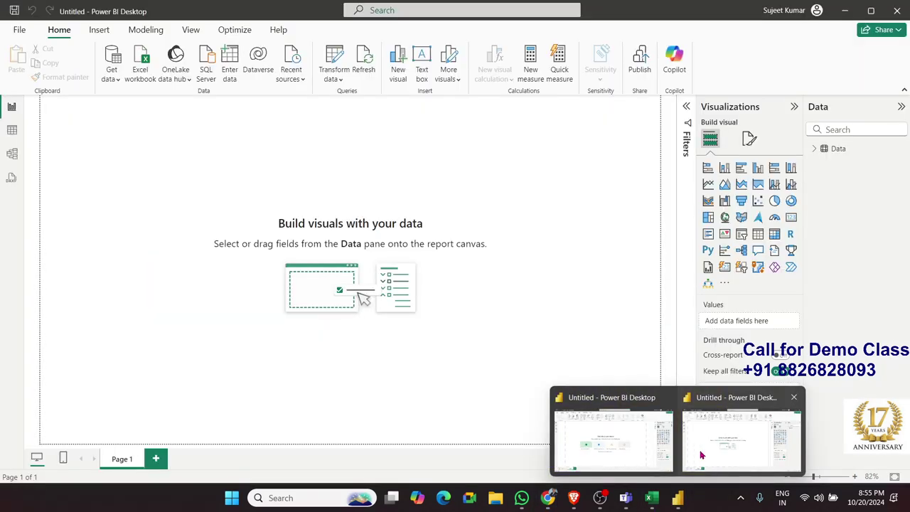
Back in Power BI Desktop, add a blank Page 2 and then confirm deleting it.
click(700, 454)
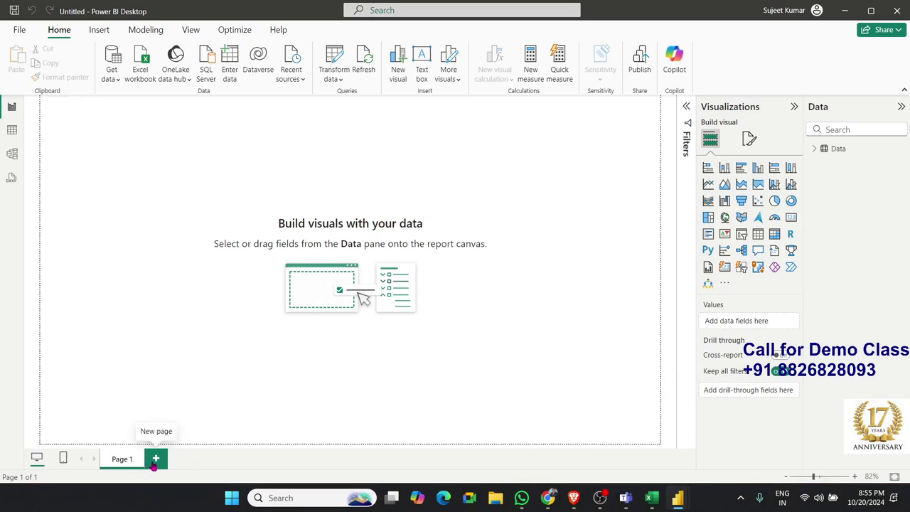
click(155, 461)
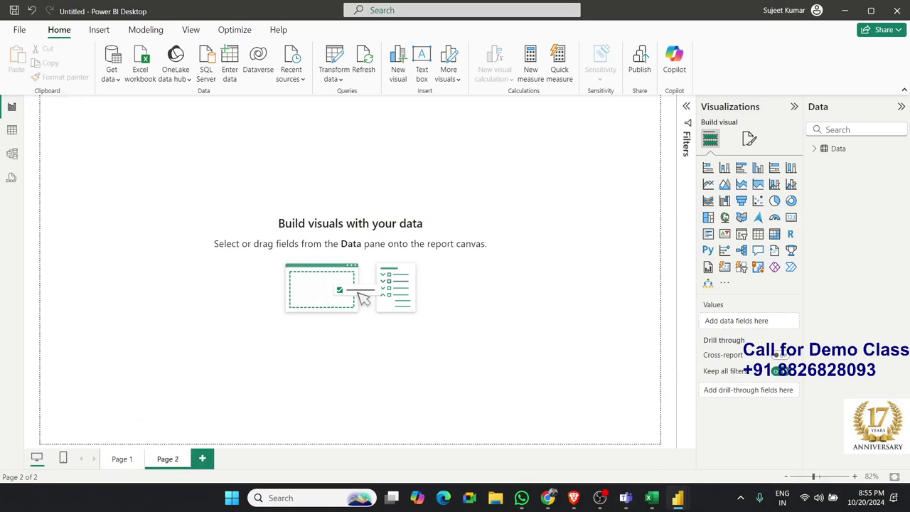
key(alt+Tab)
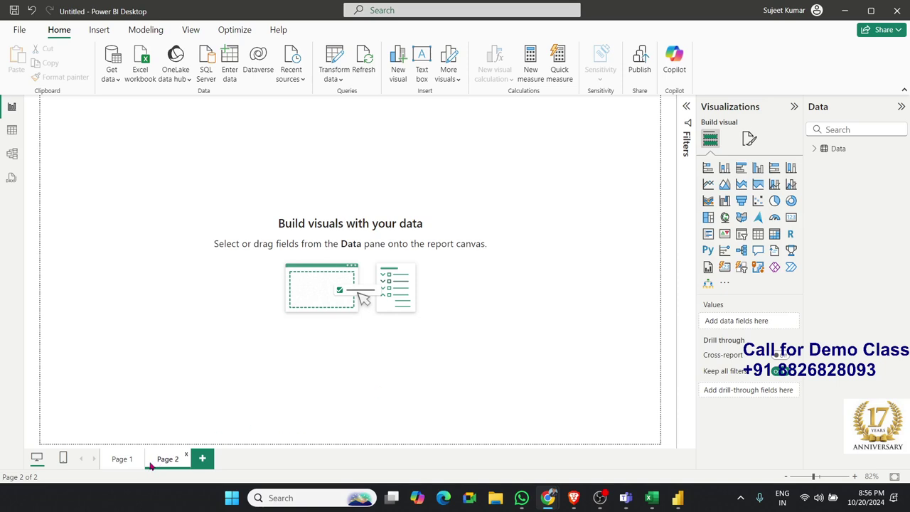
click(186, 455)
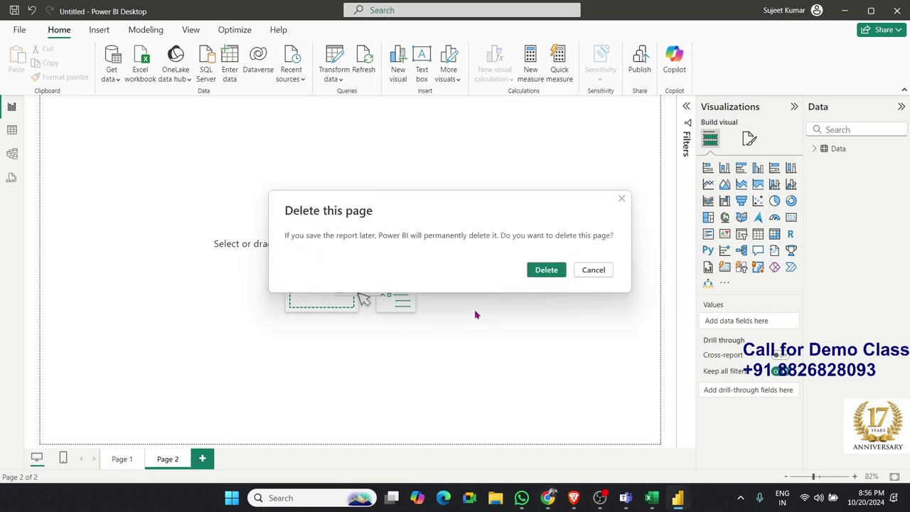
click(545, 270)
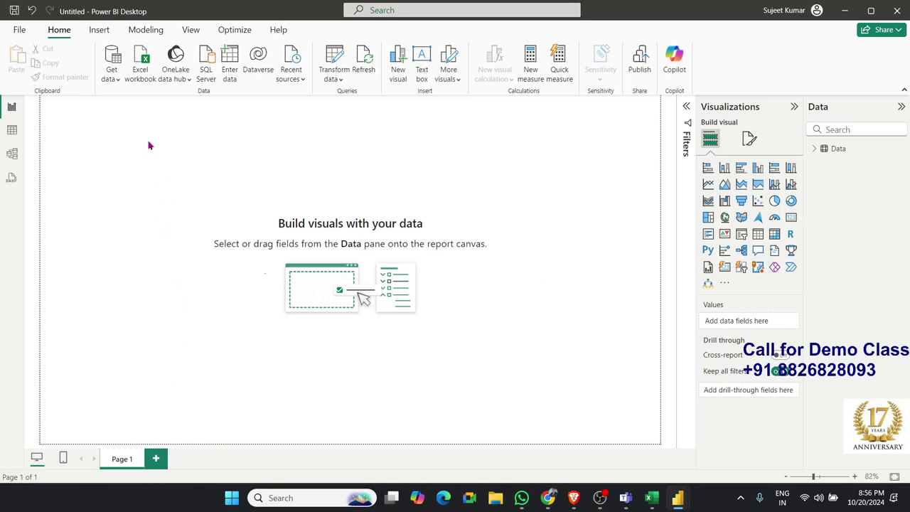
Expand the Filters pane to show page-level and all-pages filter areas.
mouse_move(148, 140)
mouse_down()
mouse_move(357, 291)
mouse_move(562, 403)
mouse_up()
mouse_move(50, 100)
mouse_down()
mouse_move(628, 413)
mouse_move(649, 436)
mouse_up()
click(690, 109)
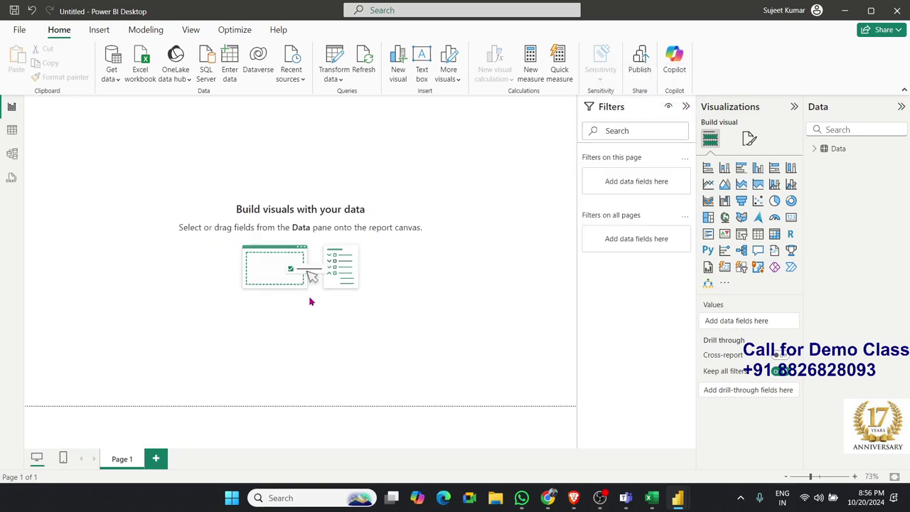
Place an empty donut chart visual on Page 1.
drag(76, 126, 202, 227)
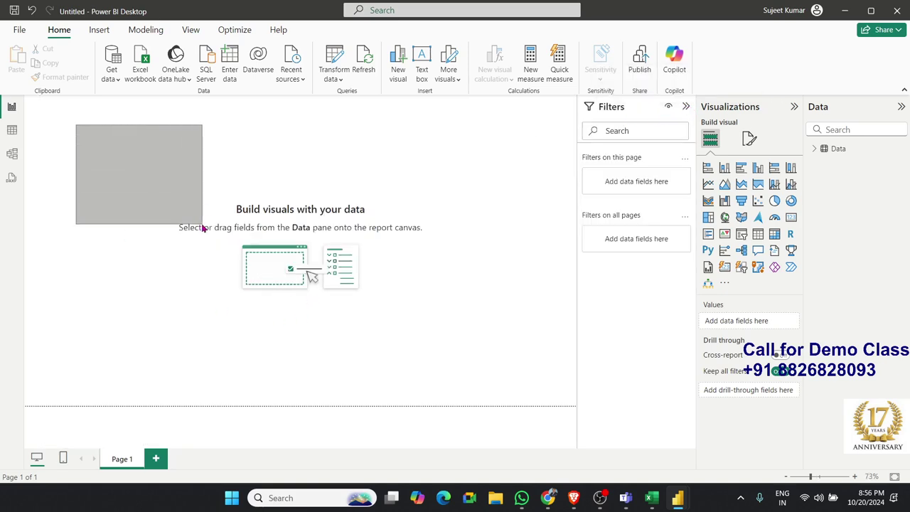
drag(85, 119, 412, 315)
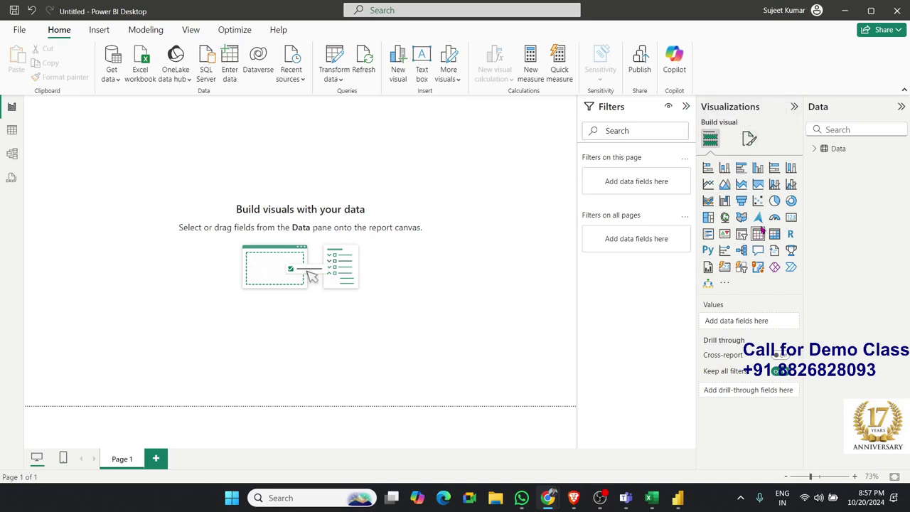
click(791, 200)
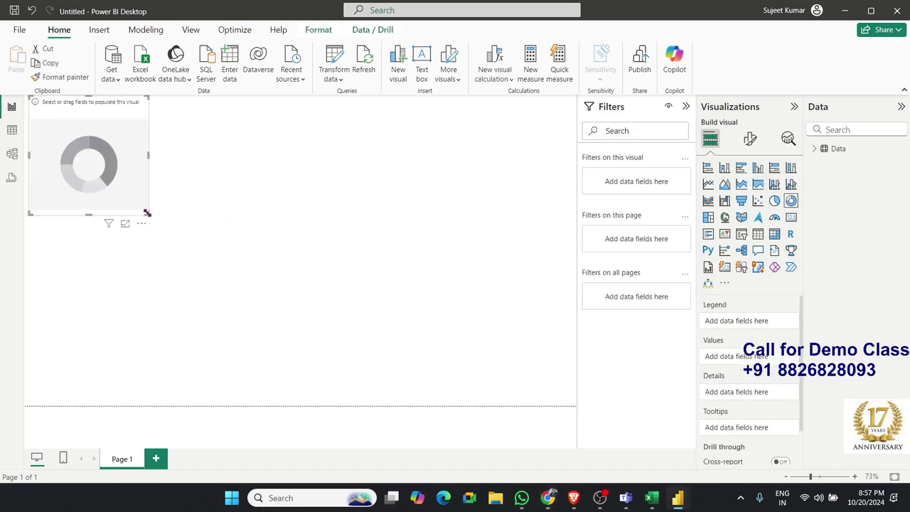
Enlarge the donut and fill it with Region as Legend and Qty as Values.
drag(146, 213, 230, 260)
click(814, 149)
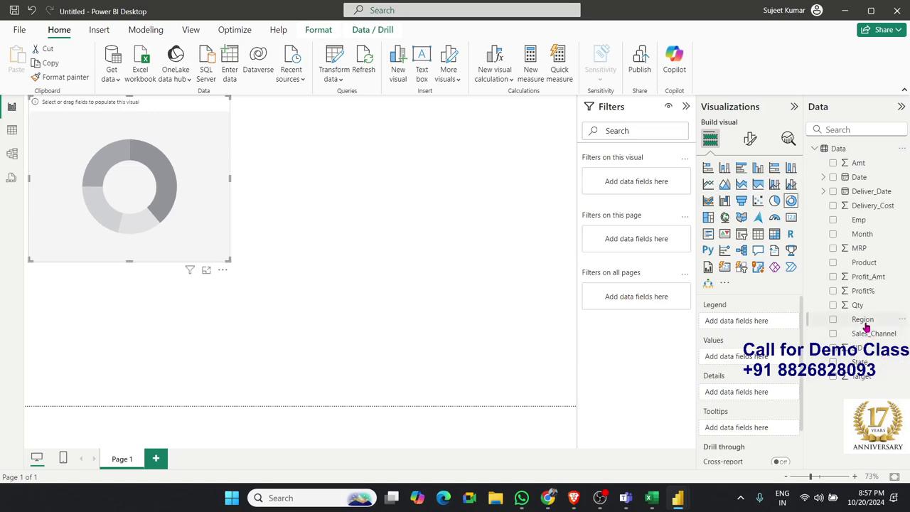
drag(863, 320, 157, 242)
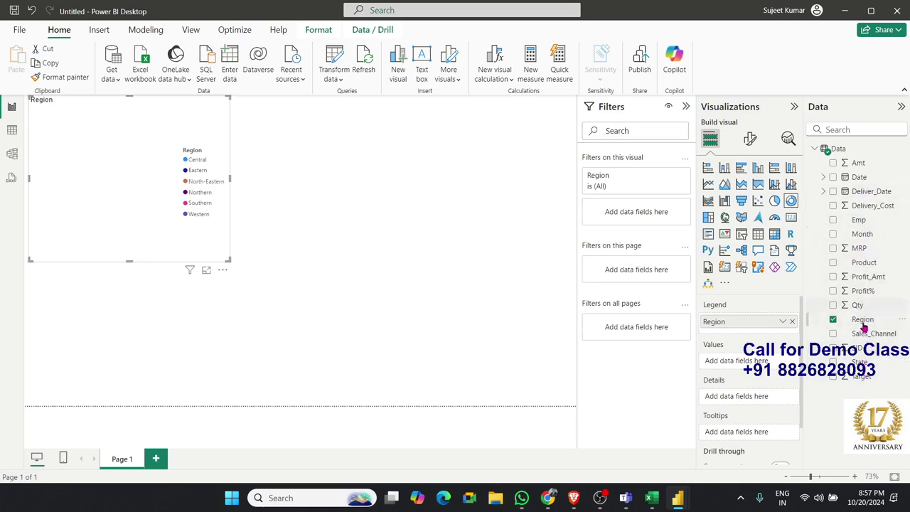
mouse_move(858, 305)
mouse_down()
mouse_move(206, 254)
mouse_move(509, 381)
mouse_up()
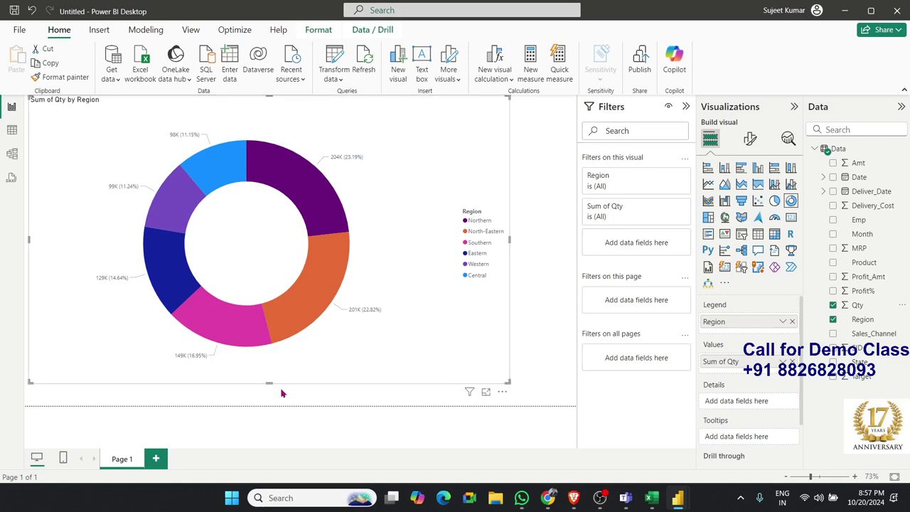
mouse_move(304, 319)
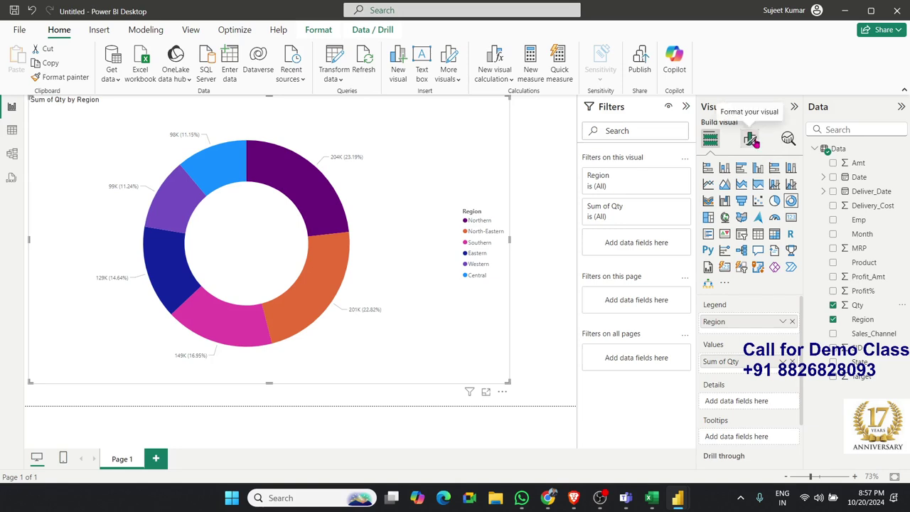
Set the donut's North-Eastern slice to a custom bright green.
click(752, 140)
click(722, 244)
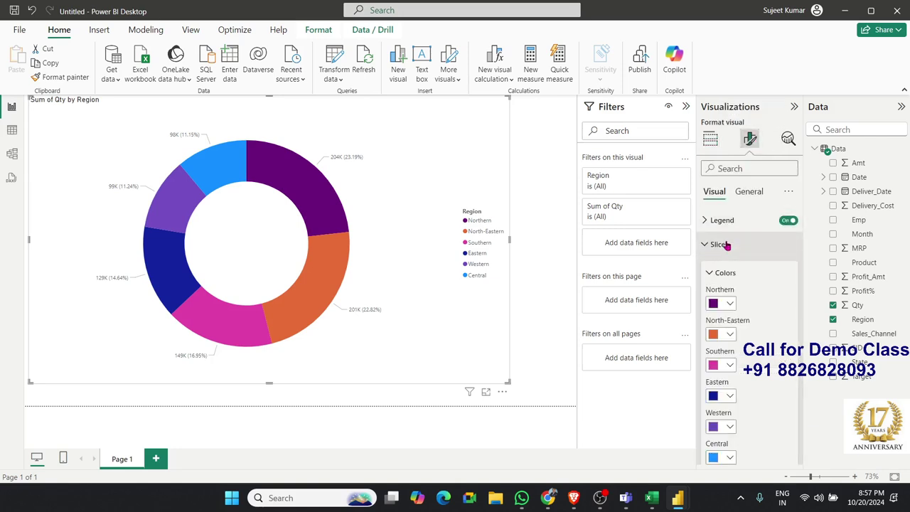
click(726, 336)
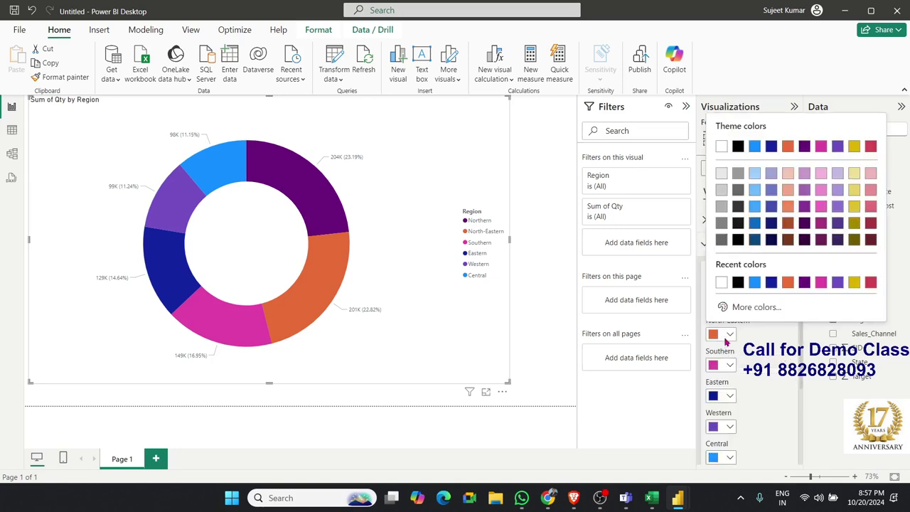
click(775, 307)
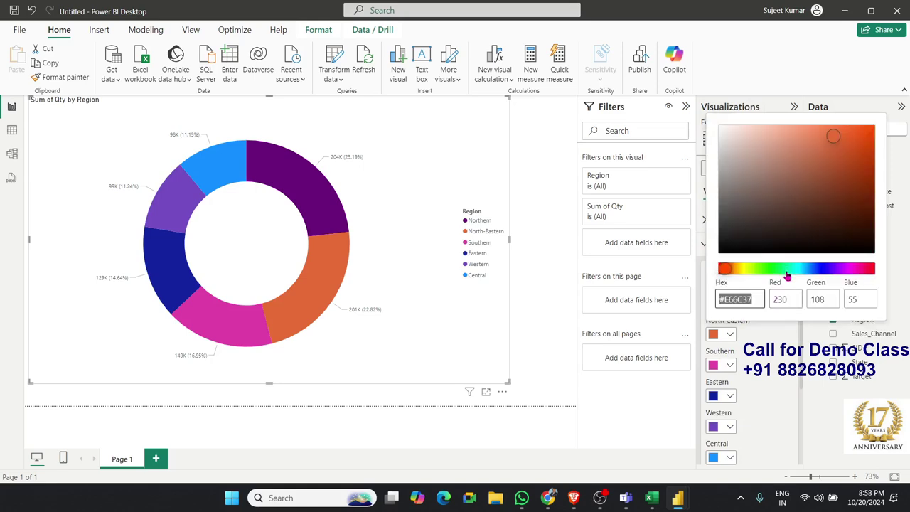
click(786, 270)
click(864, 135)
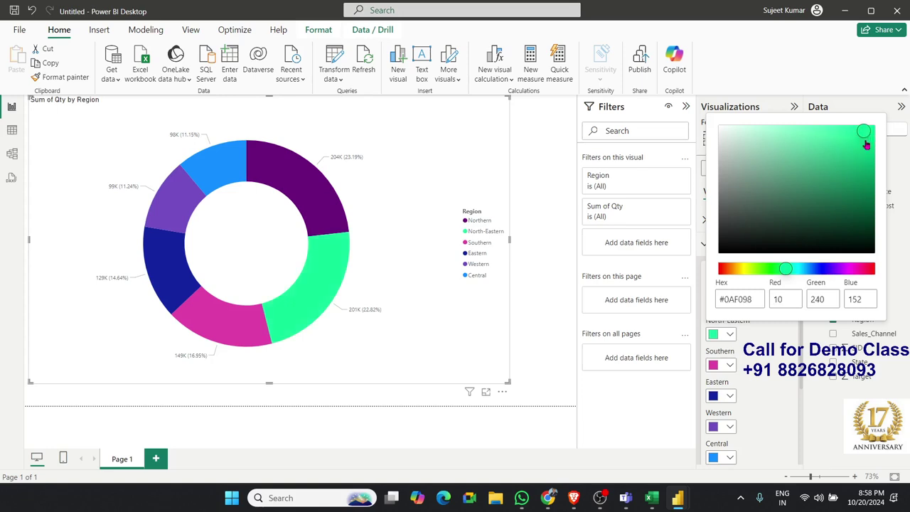
click(765, 269)
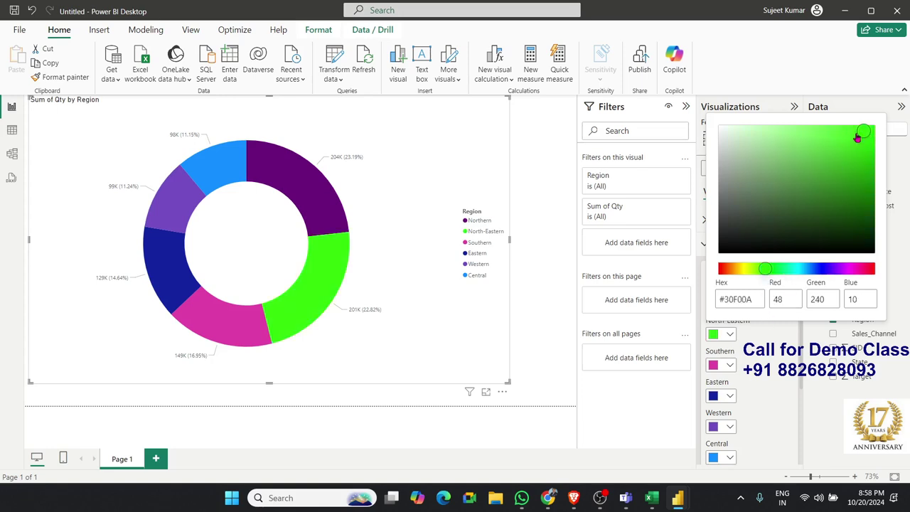
drag(858, 138, 865, 122)
click(855, 107)
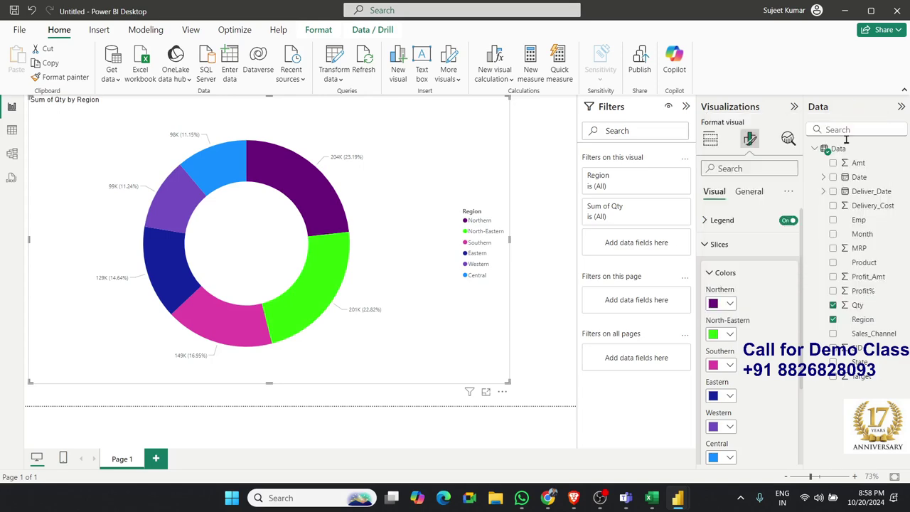
Shrink the donut chart into the canvas's upper-left area.
click(720, 244)
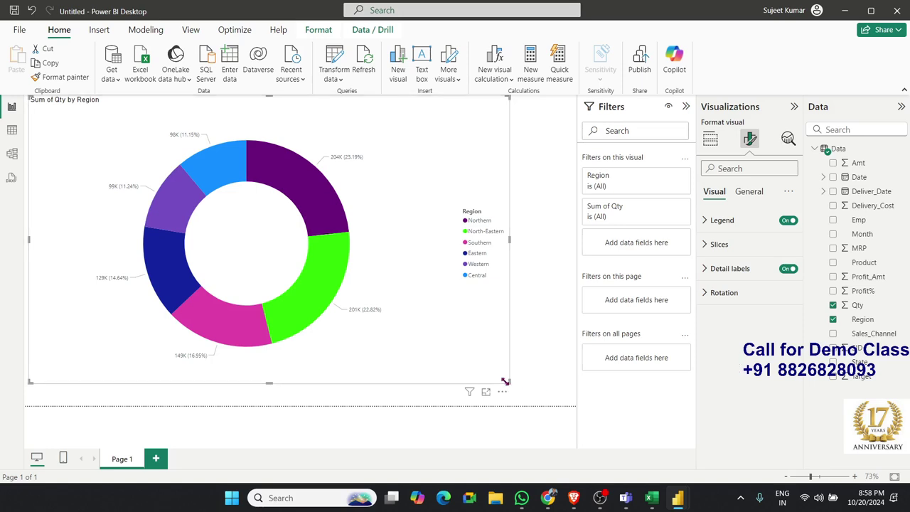
drag(509, 383, 358, 361)
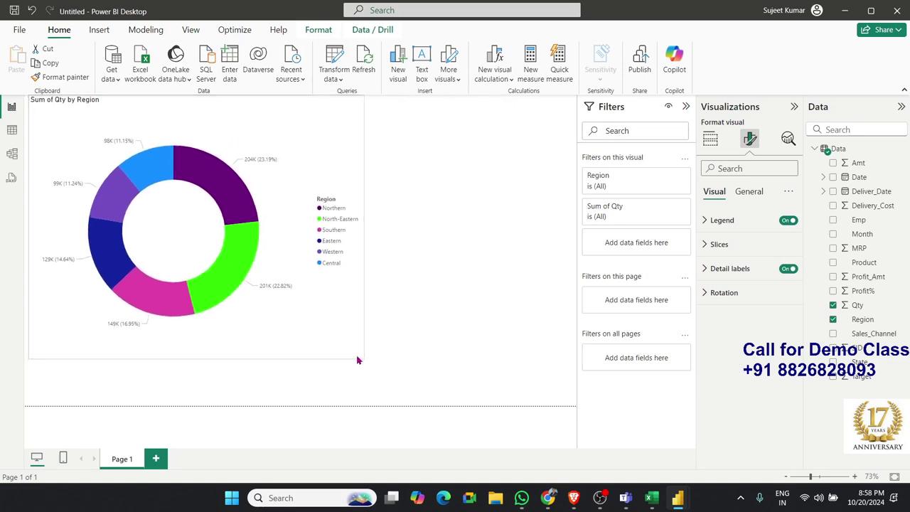
click(714, 142)
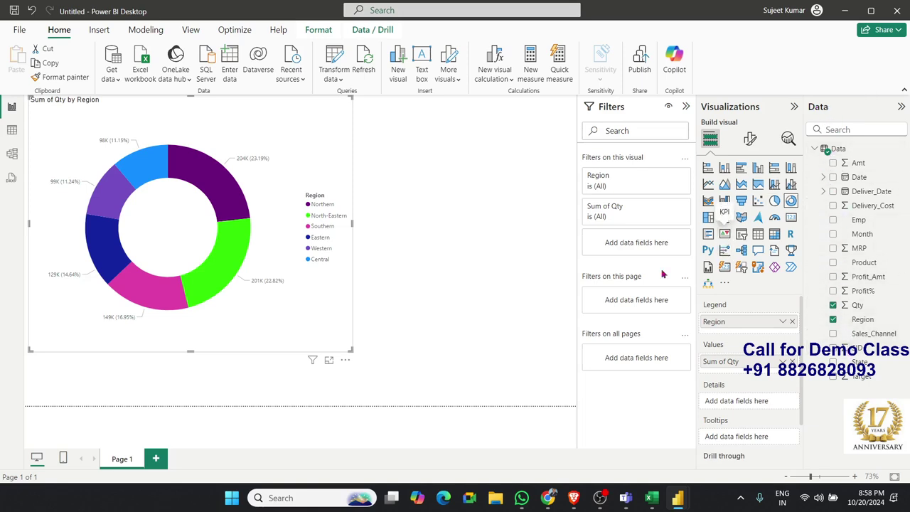
Shrink the donut chart further and deselect it.
click(815, 149)
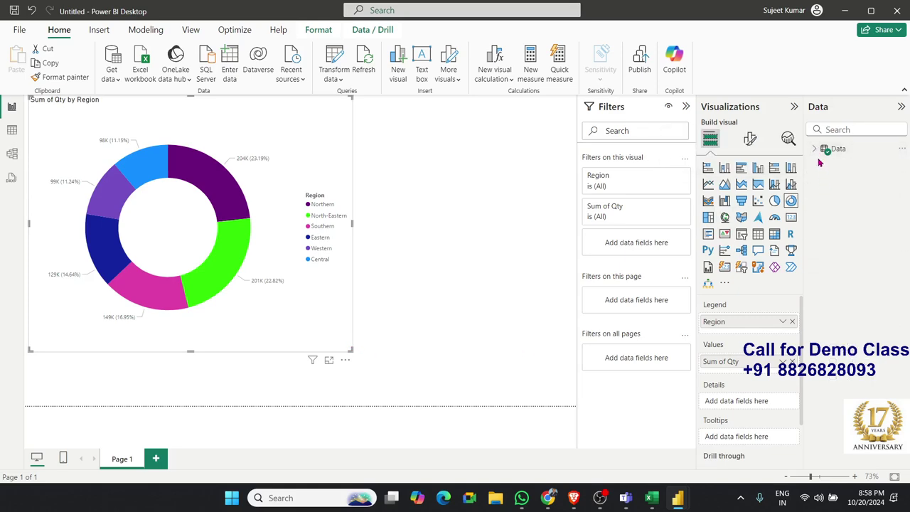
click(815, 150)
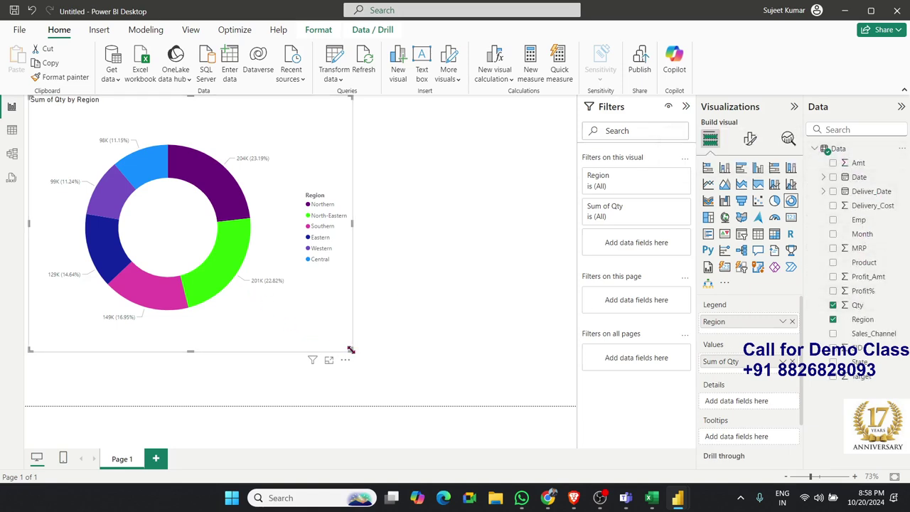
drag(351, 350, 227, 256)
click(337, 228)
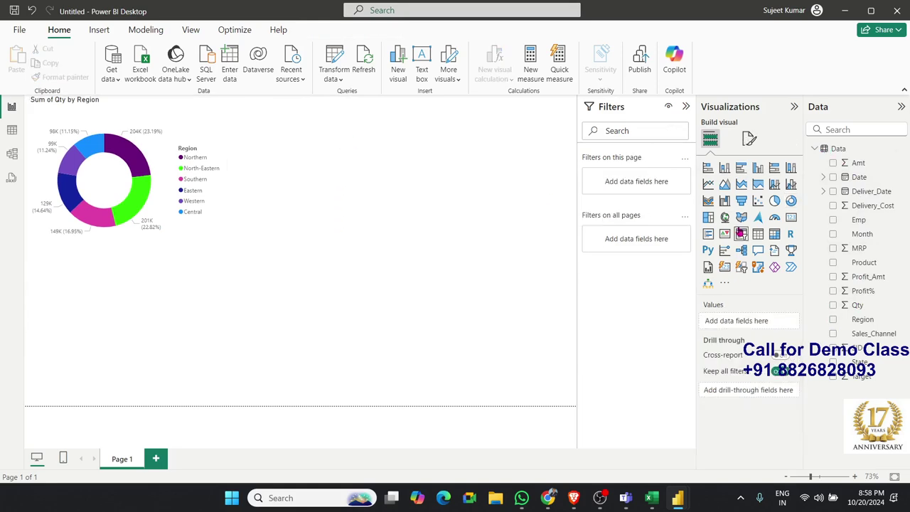
Add a table of Region and Sum of Qty beside the donut, sized to fit.
click(758, 235)
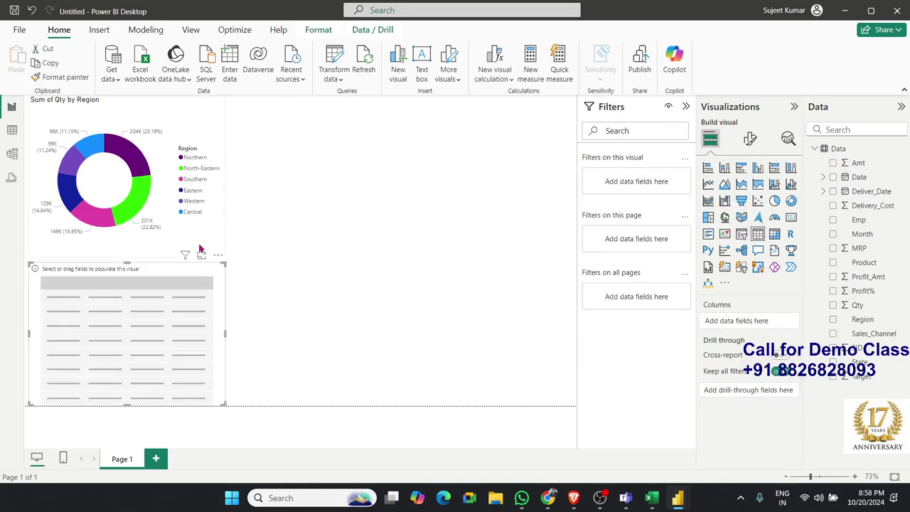
mouse_move(142, 285)
mouse_down()
mouse_move(458, 176)
mouse_move(365, 125)
mouse_up()
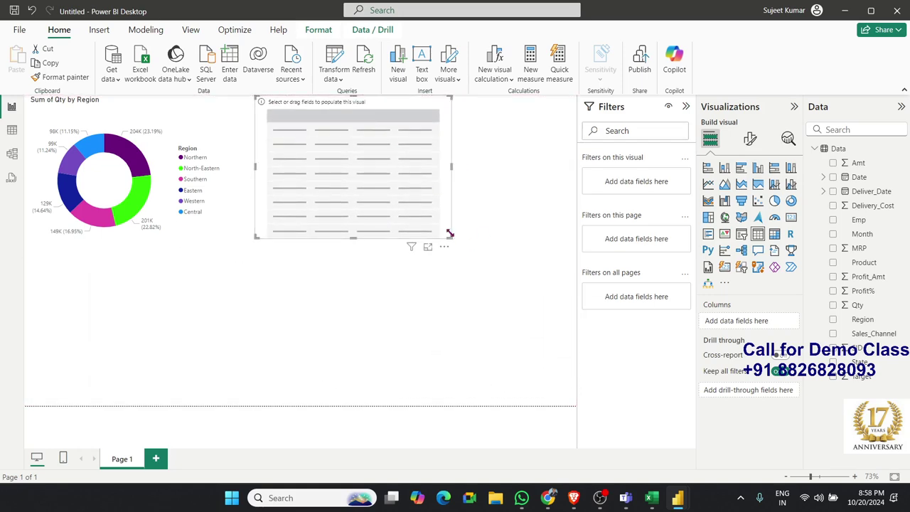
drag(452, 240, 538, 358)
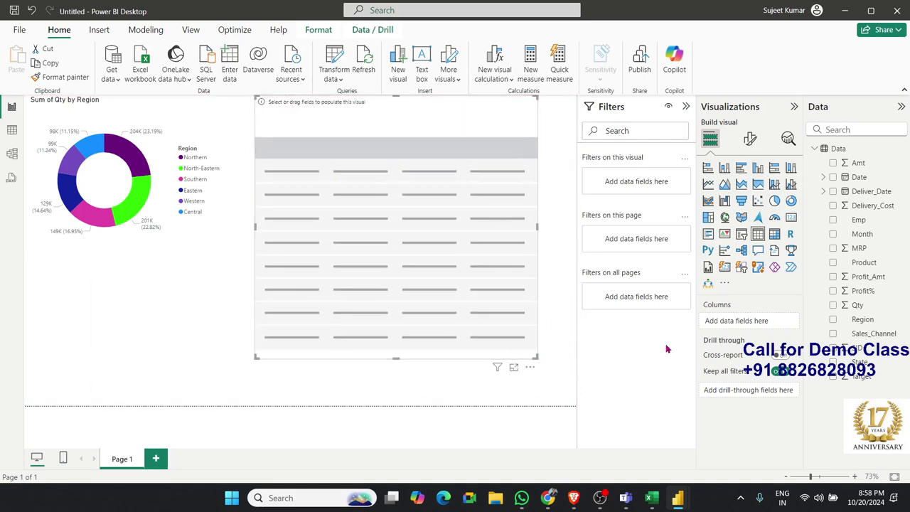
drag(853, 322, 451, 278)
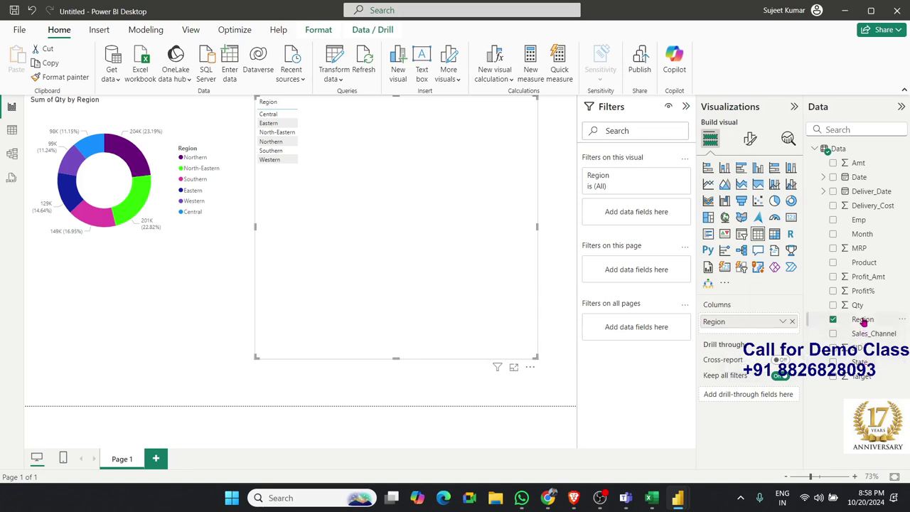
drag(858, 305, 507, 283)
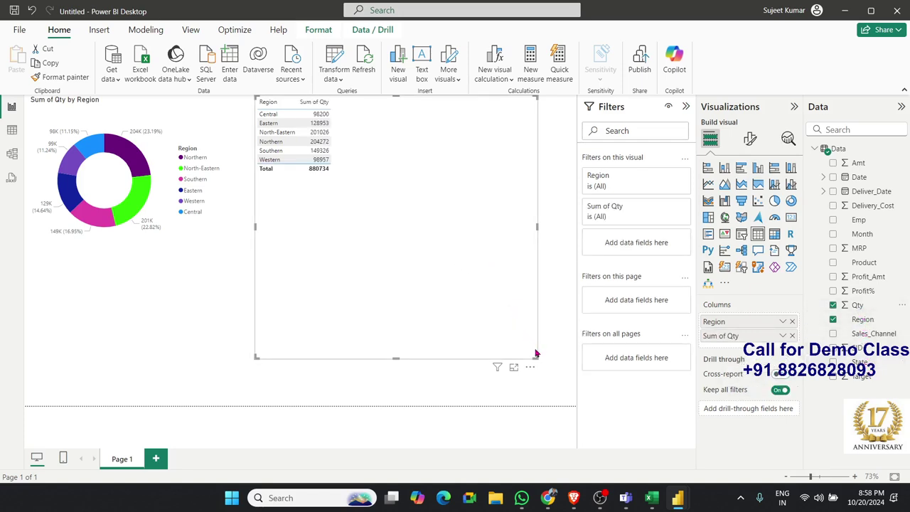
mouse_move(537, 357)
mouse_down()
mouse_move(352, 214)
mouse_move(431, 242)
mouse_up()
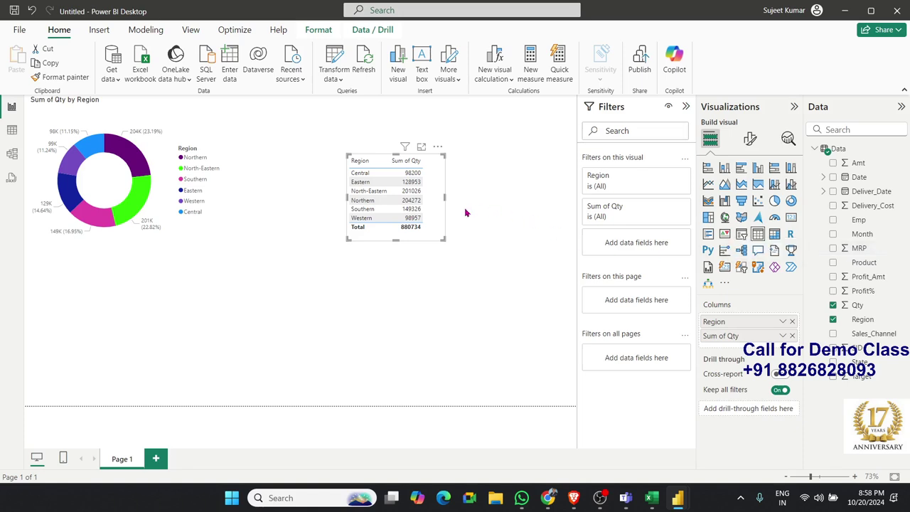
click(435, 285)
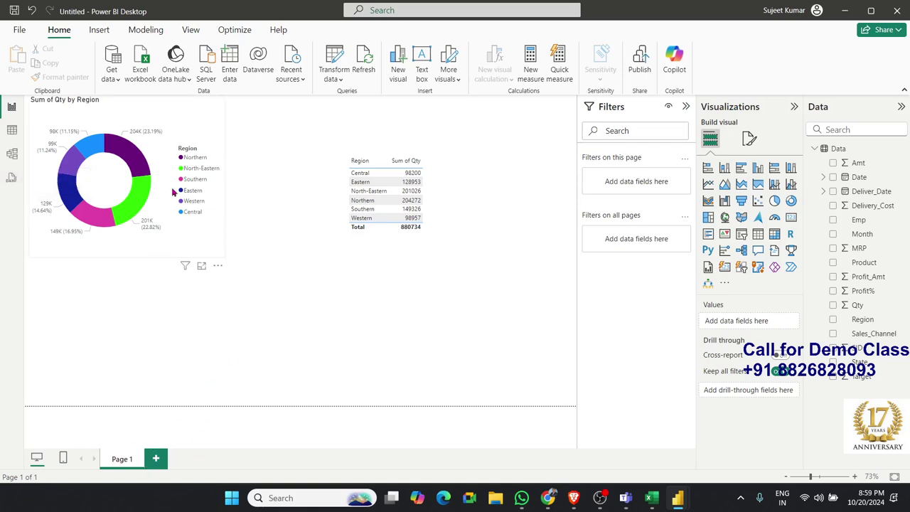
drag(471, 350, 125, 94)
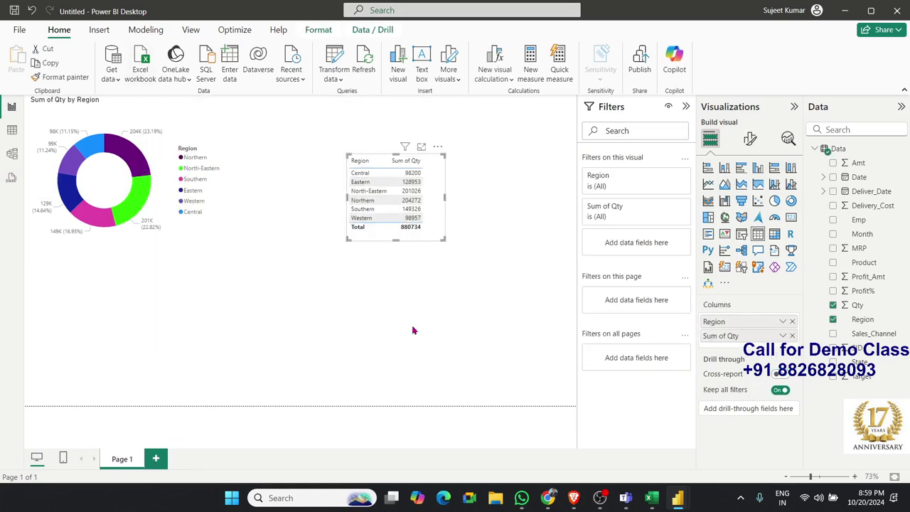
click(454, 314)
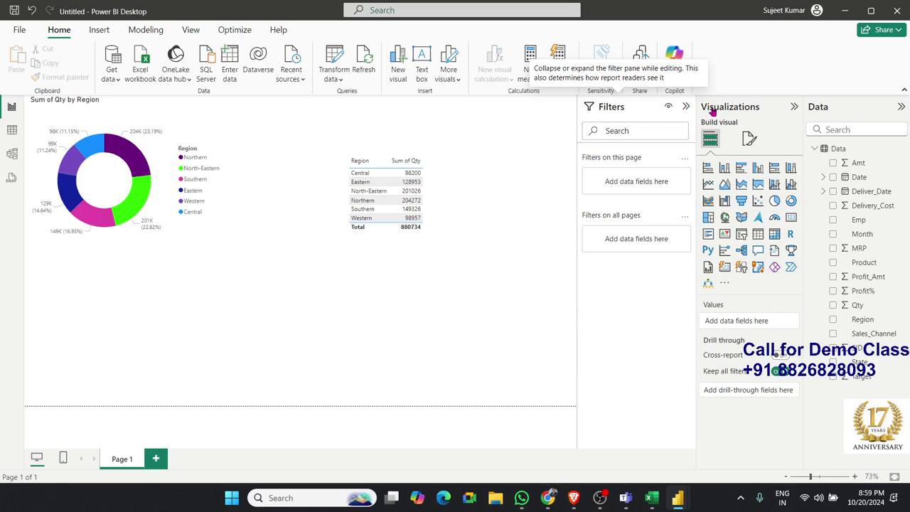
click(548, 498)
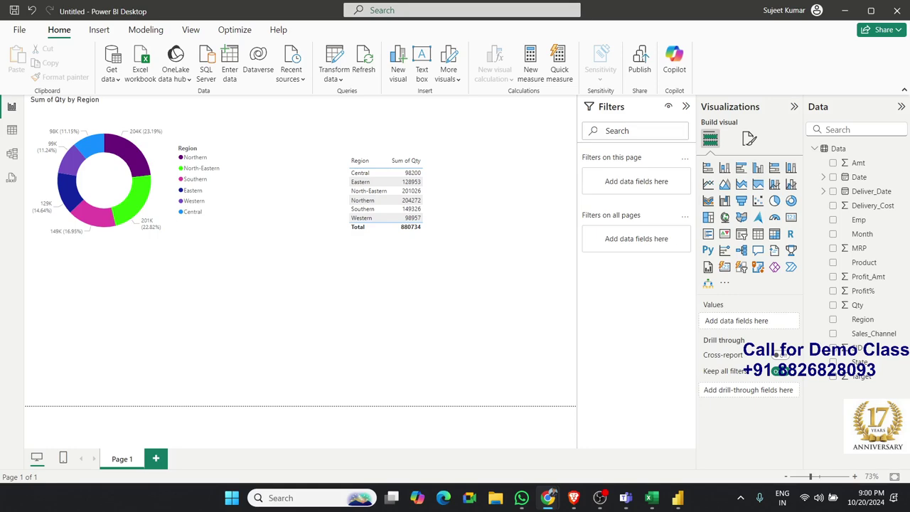
click(412, 313)
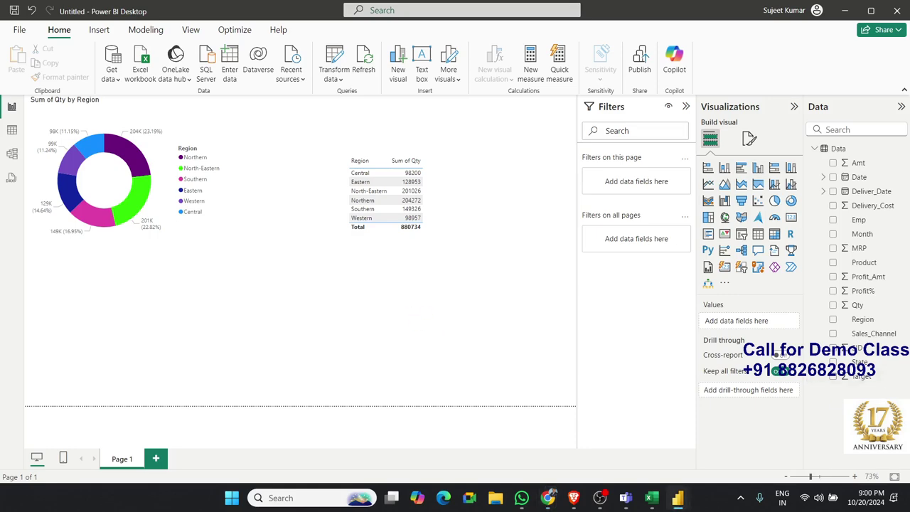
key(alt+Tab)
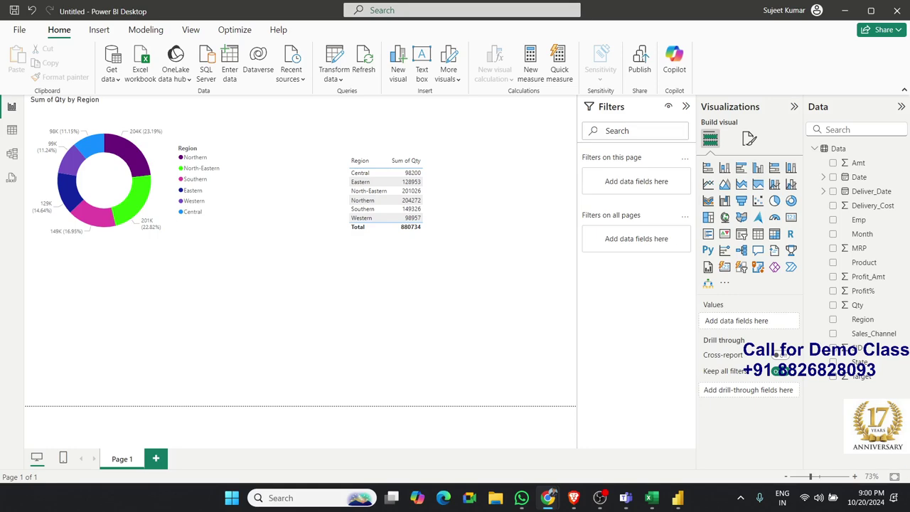
click(236, 381)
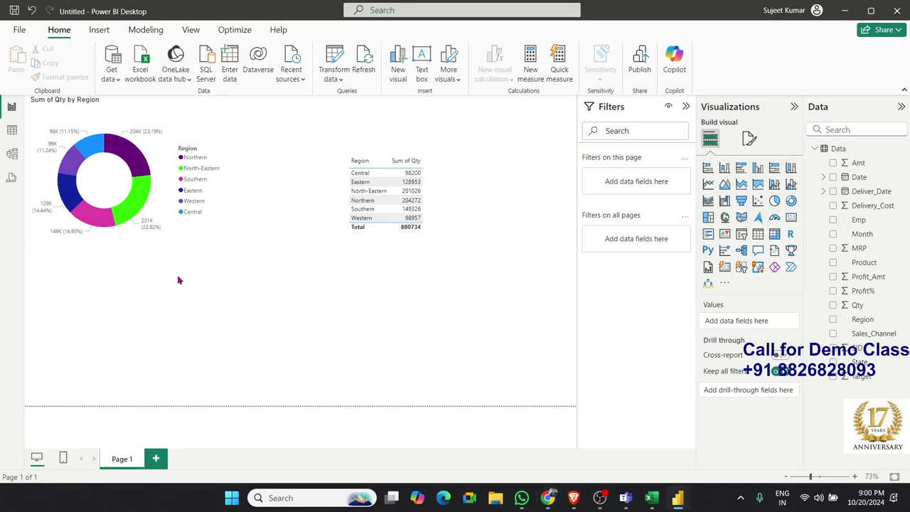
Open HR.pbix from the File screen's Recent list.
click(20, 30)
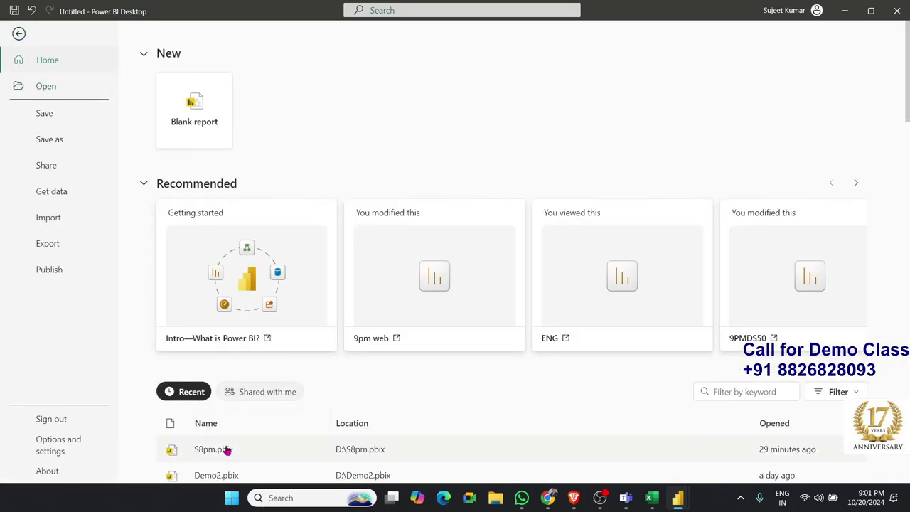
scroll(232, 449, down, 3)
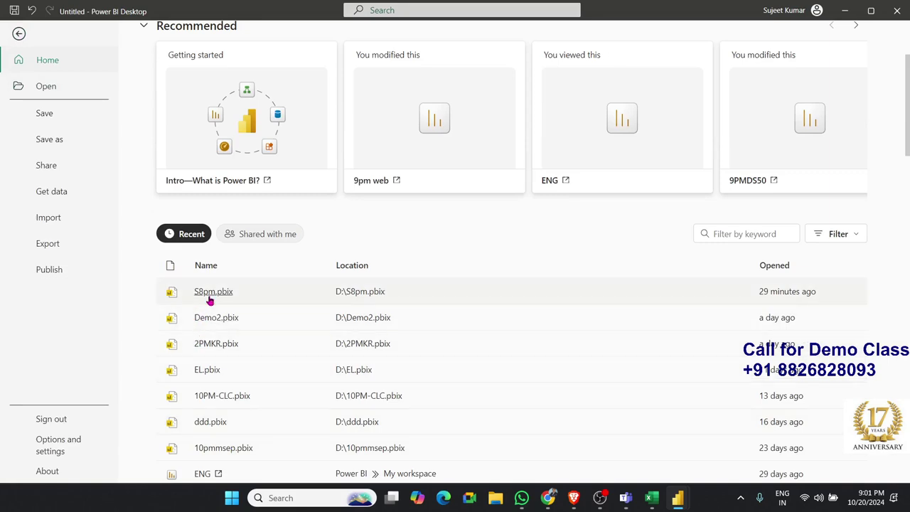
scroll(217, 341, down, 6)
scroll(226, 375, down, 7)
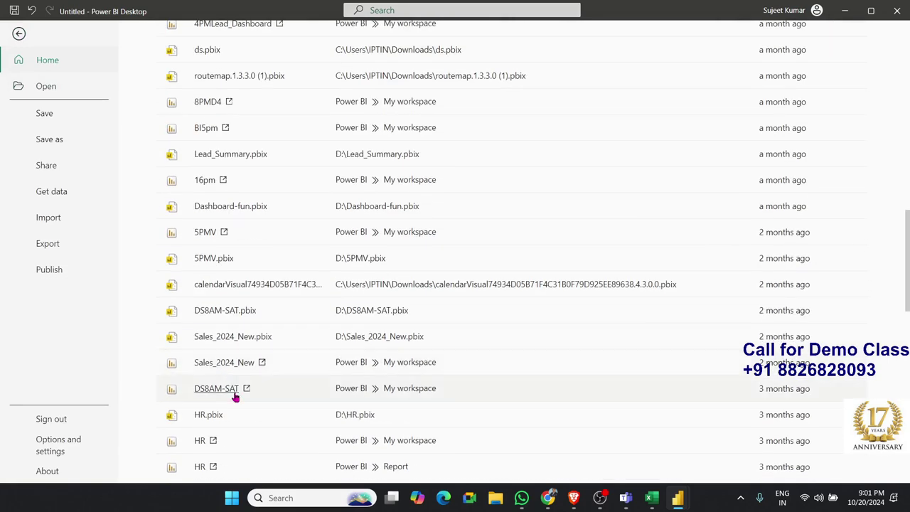
click(210, 415)
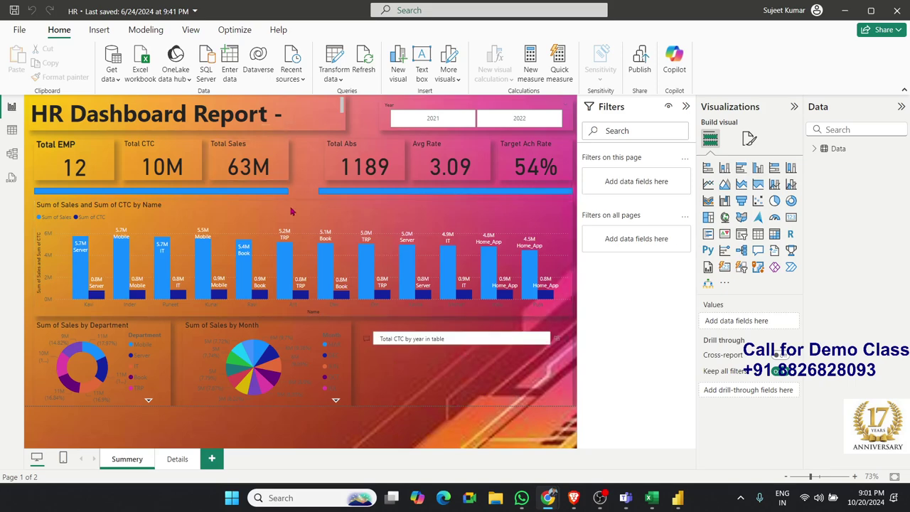
Open the Details page and switch it to the mobile layout view.
click(179, 461)
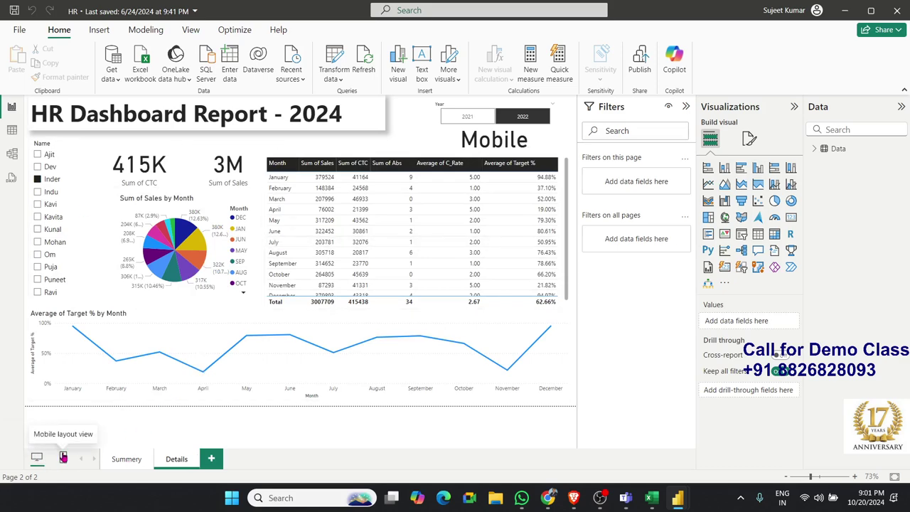
click(64, 457)
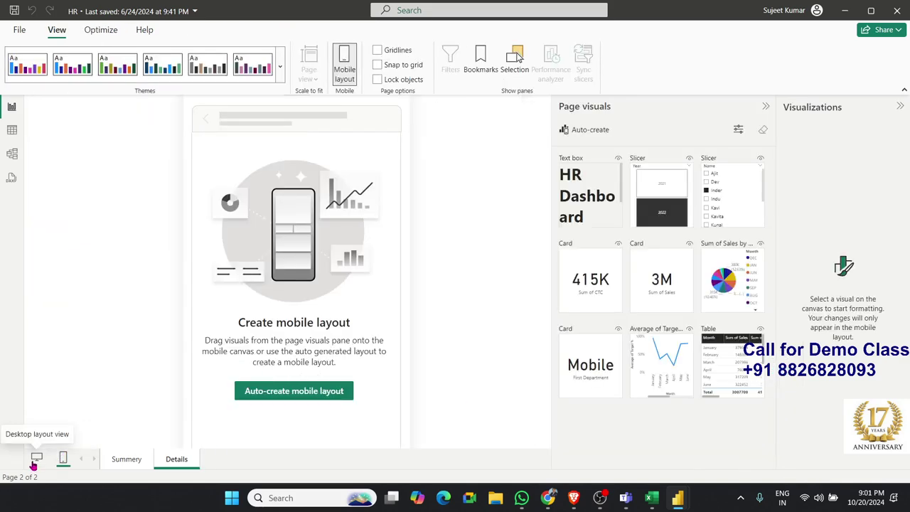
click(34, 463)
click(62, 461)
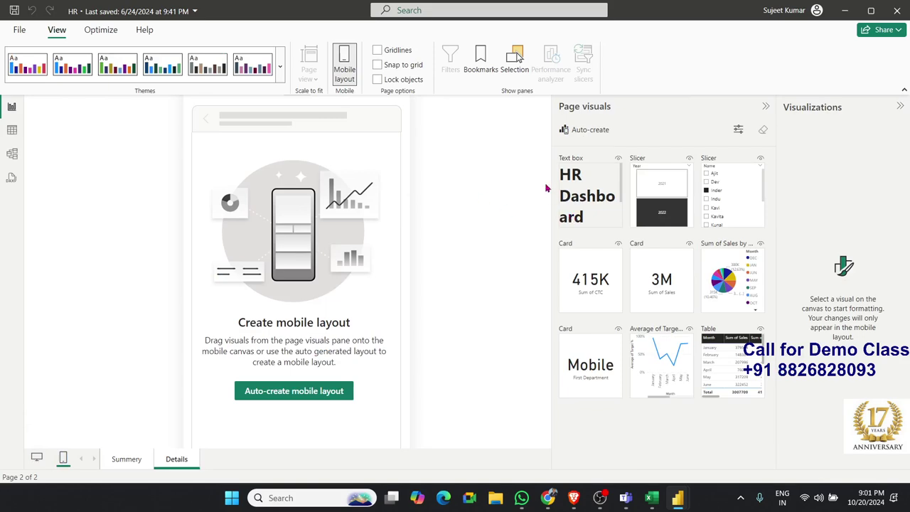
Auto-create the mobile layout, stacking the slicers, cards, table, pie and line charts.
click(576, 136)
click(596, 135)
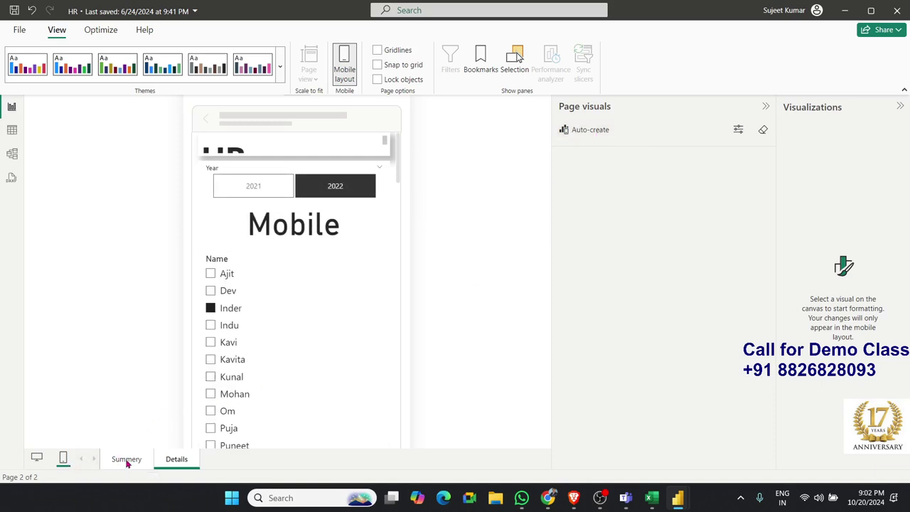
scroll(378, 327, down, 1)
scroll(377, 325, down, 3)
scroll(379, 325, down, 3)
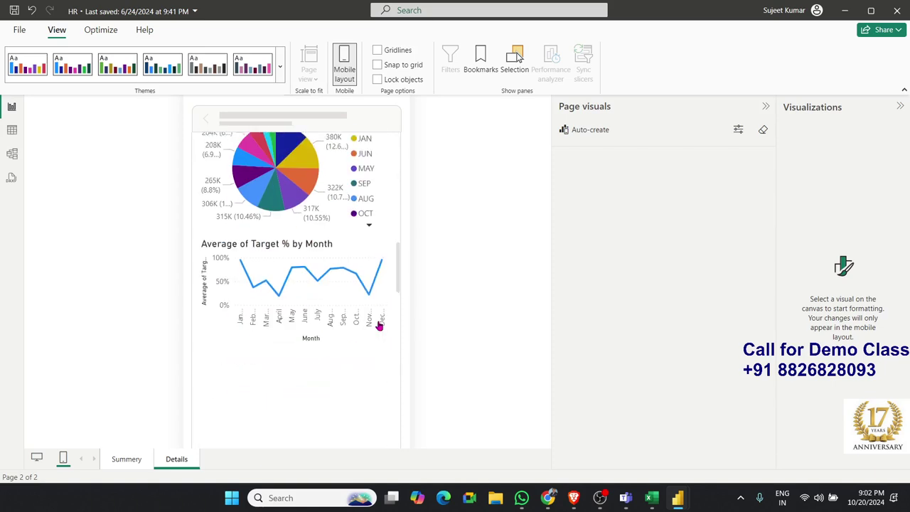
scroll(379, 325, down, 3)
scroll(379, 325, down, 3)
scroll(379, 326, up, 2)
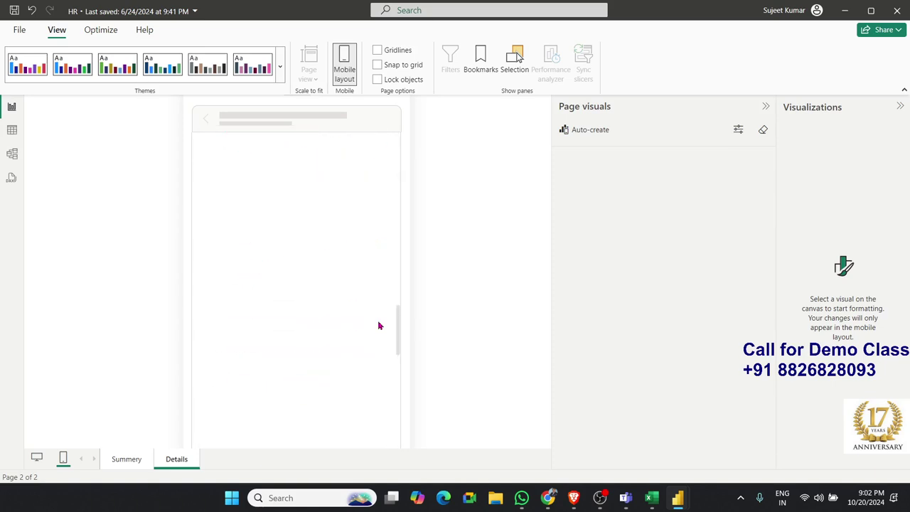
scroll(378, 325, up, 3)
scroll(379, 325, up, 2)
scroll(379, 326, up, 3)
scroll(379, 326, up, 1)
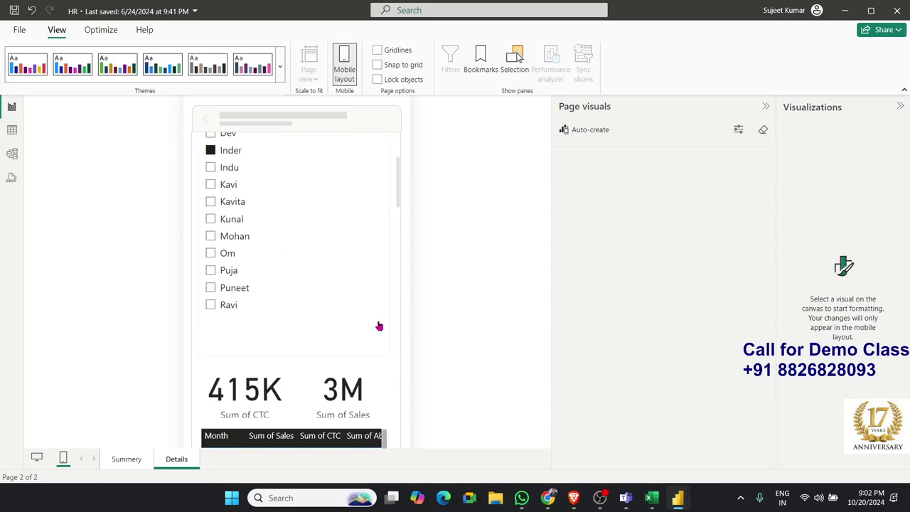
scroll(378, 326, up, 2)
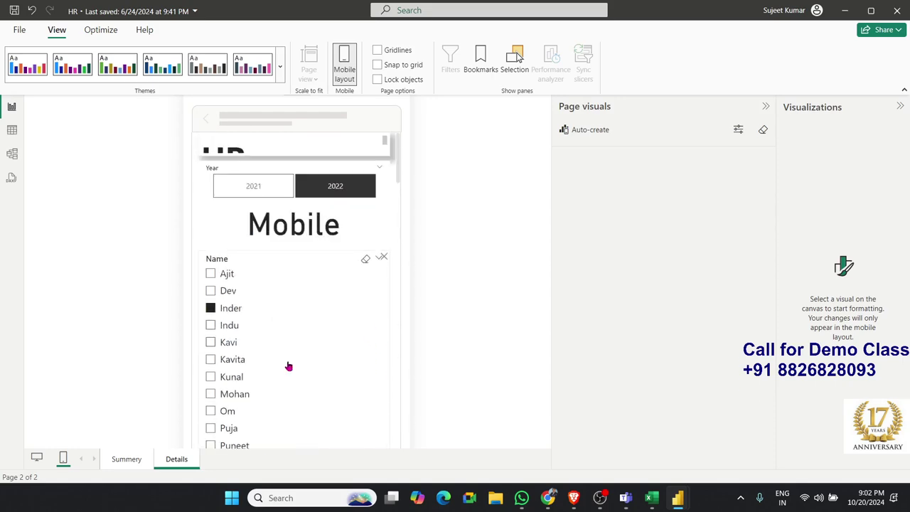
Switch the Details page back to desktop layout and check October's Average of Target % (66.20%).
click(39, 461)
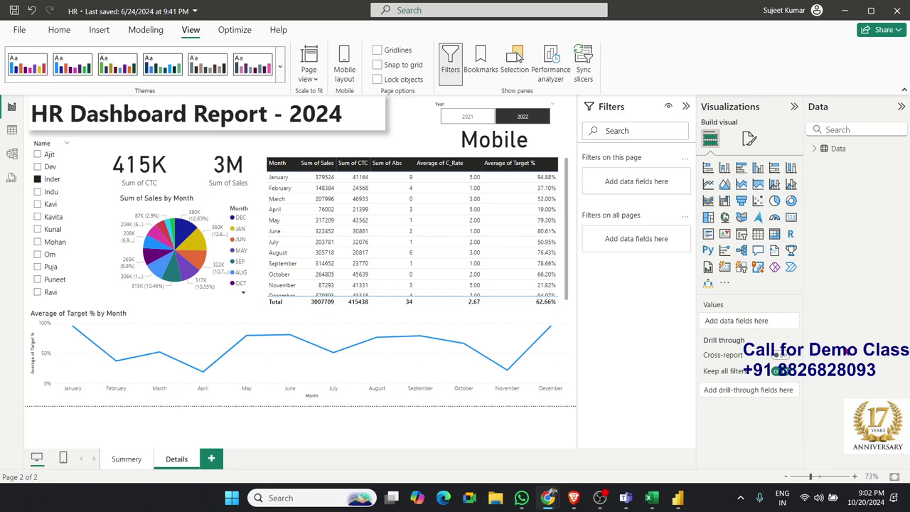
click(469, 441)
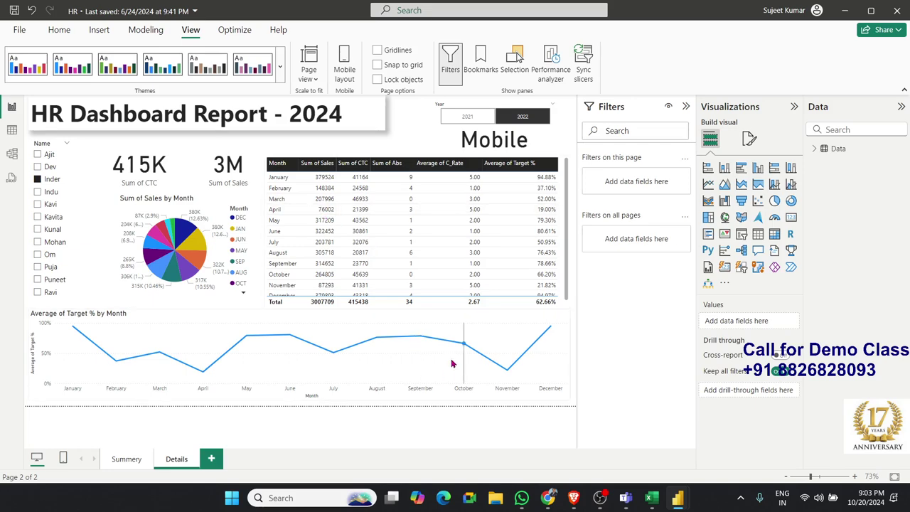
mouse_move(452, 363)
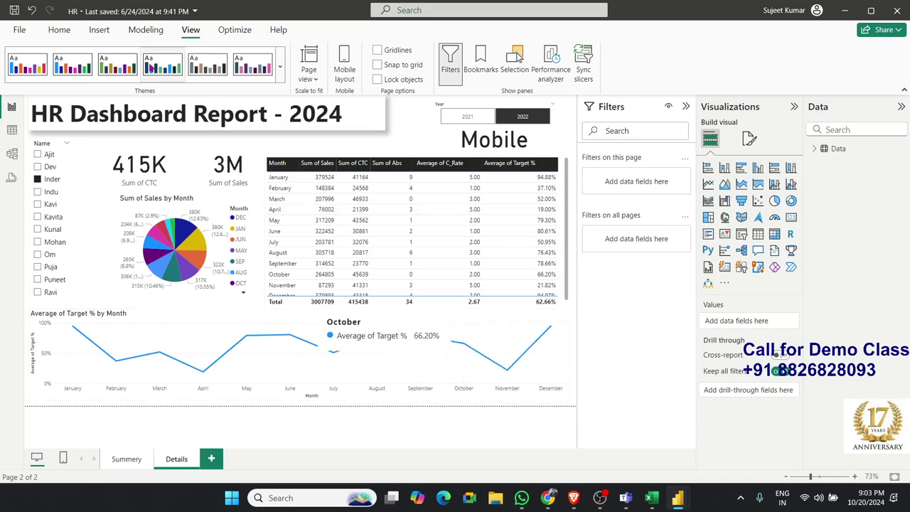
click(19, 30)
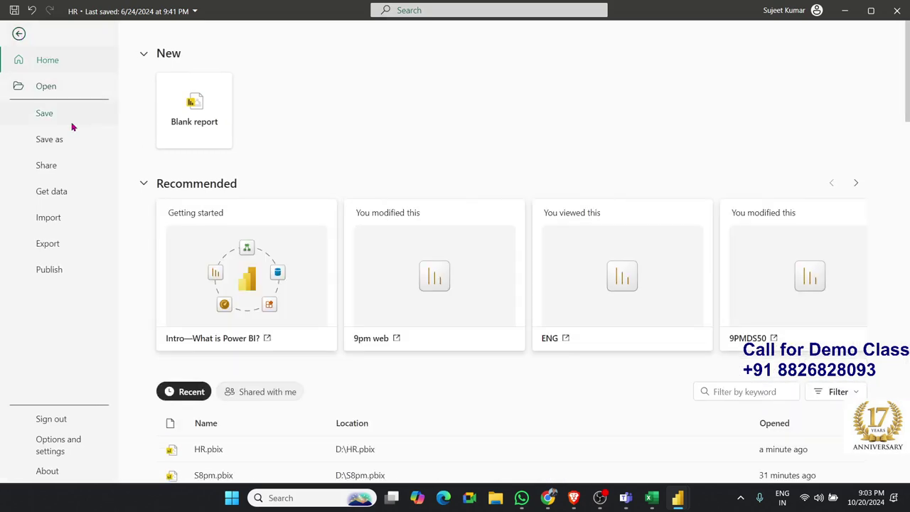
scroll(253, 248, down, 3)
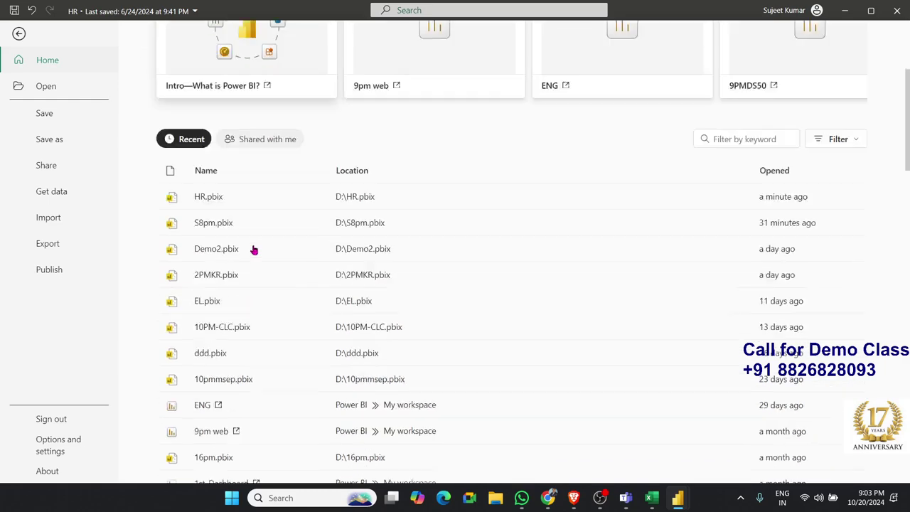
scroll(254, 249, down, 7)
scroll(254, 248, down, 3)
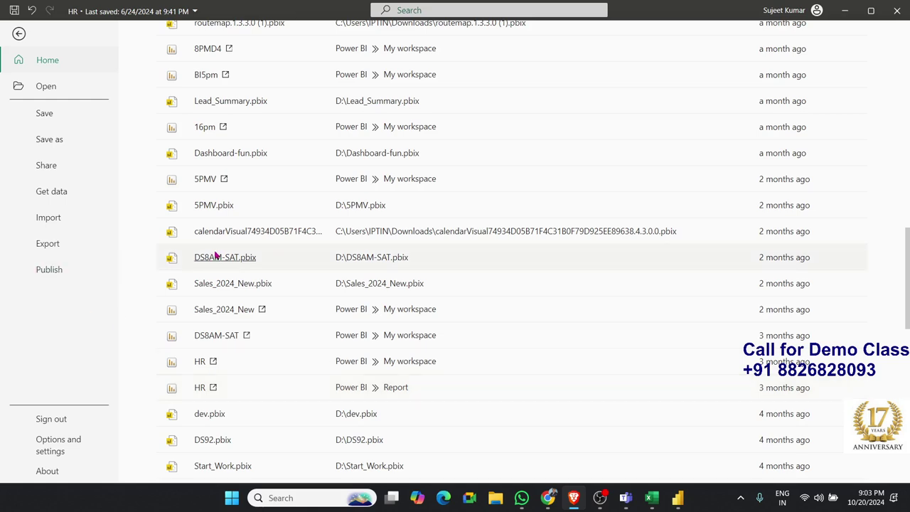
click(19, 38)
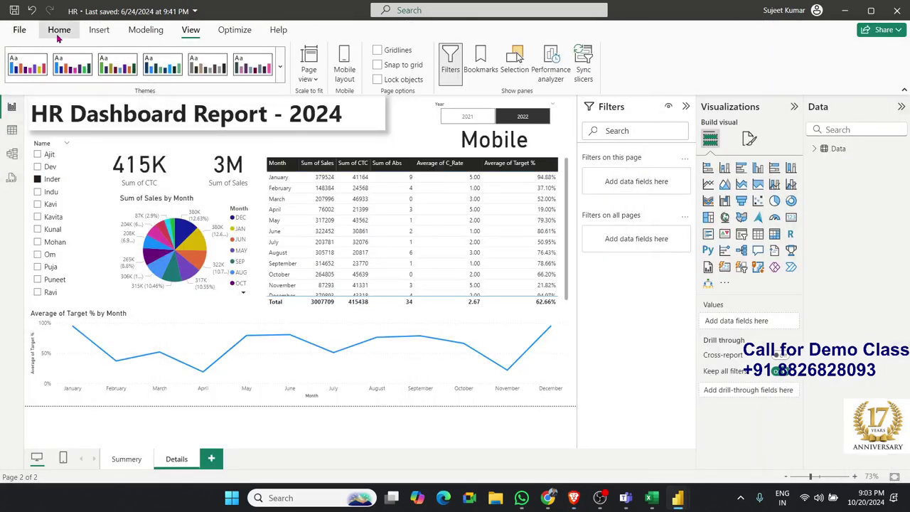
click(59, 30)
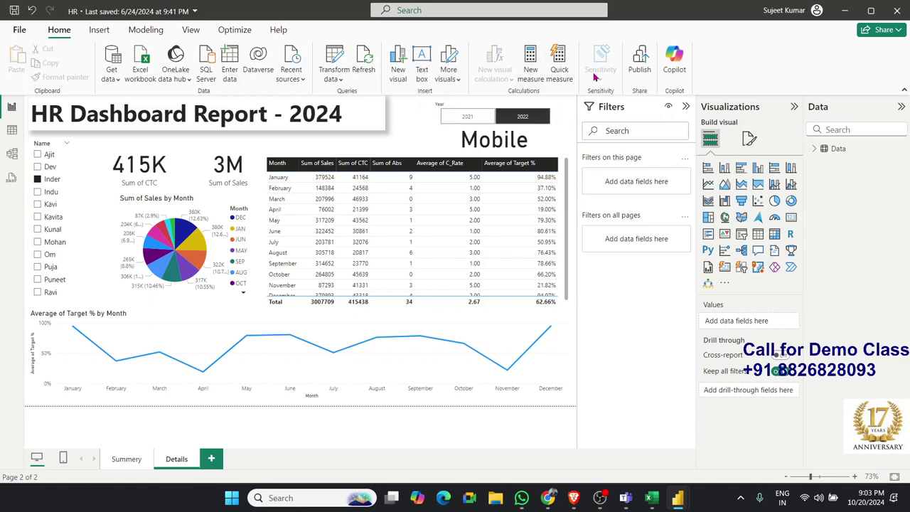
click(99, 29)
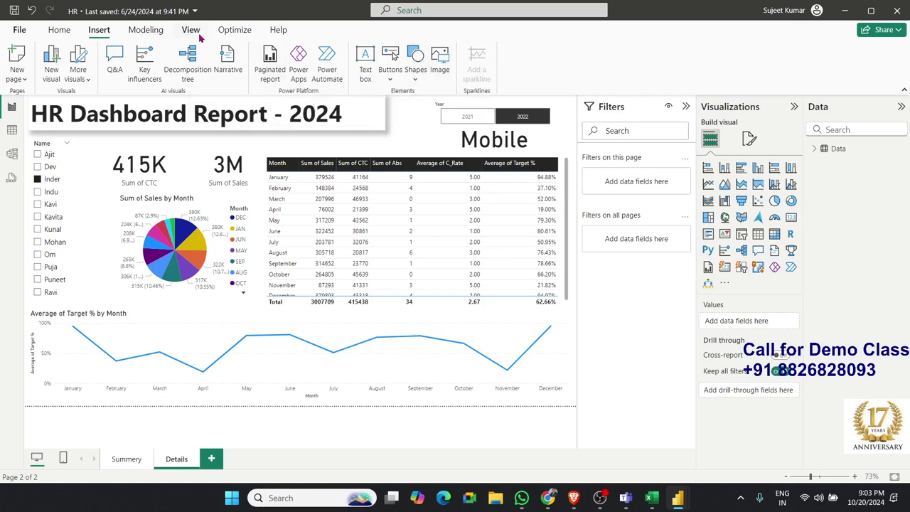
click(146, 30)
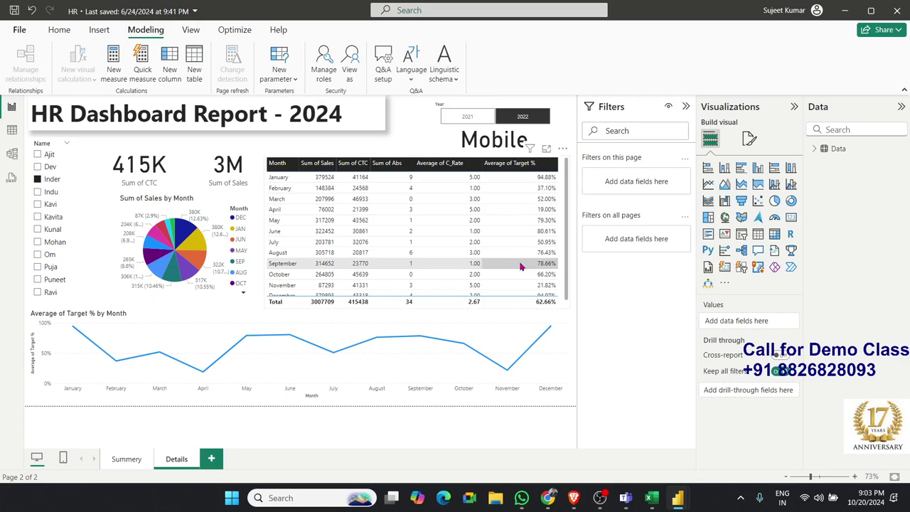
click(190, 29)
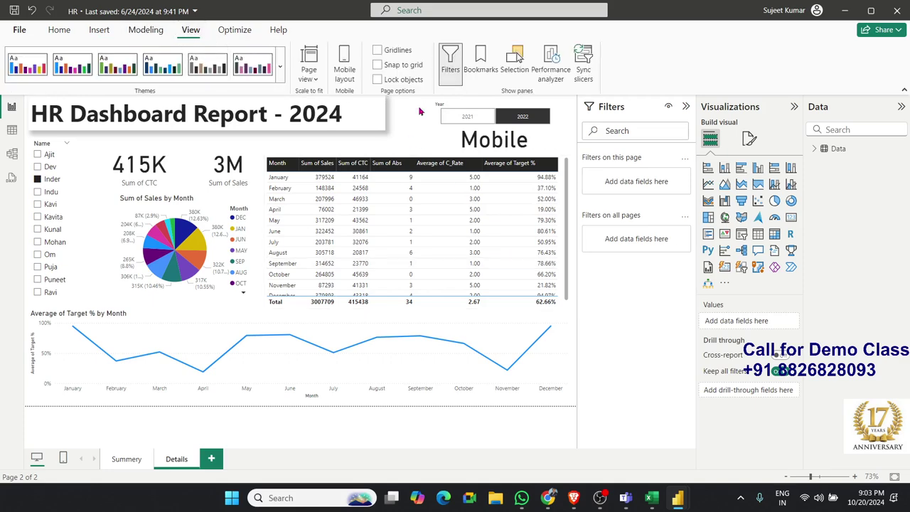
Try the purple Bloom theme, then the dark blue Tidal theme on the report.
click(280, 66)
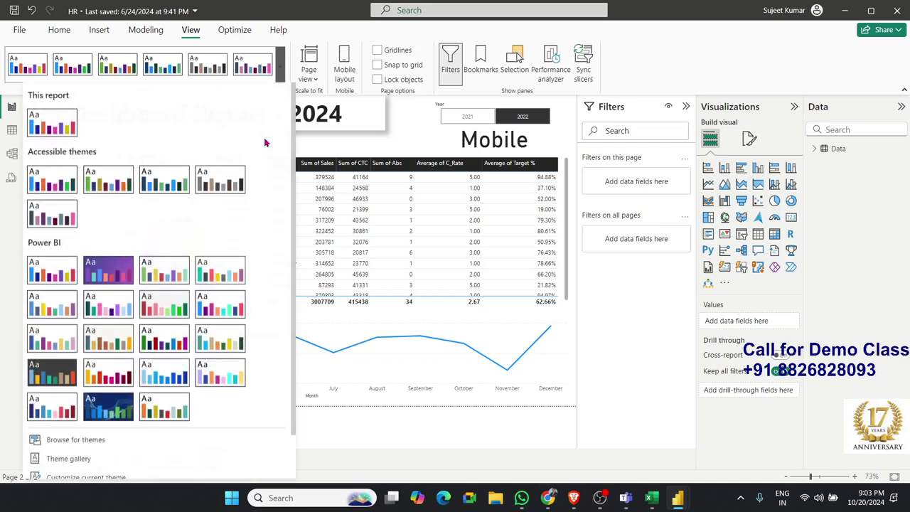
click(101, 281)
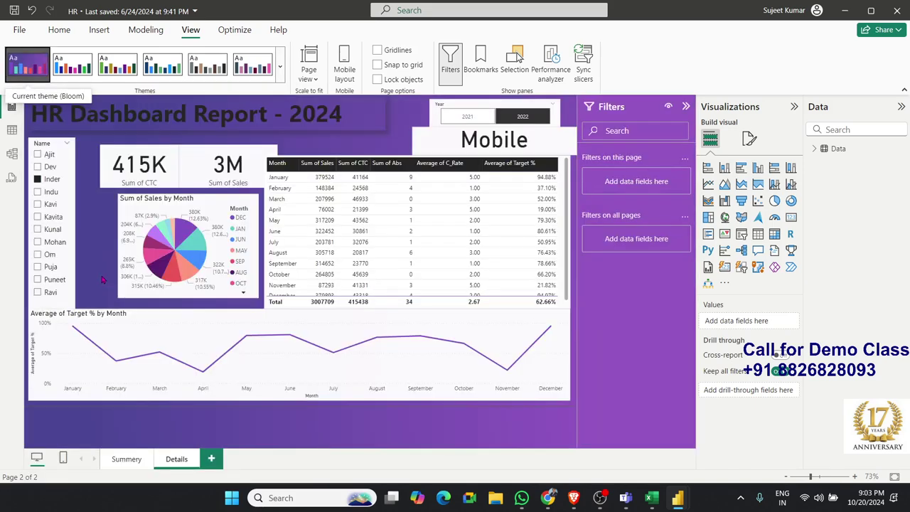
click(163, 65)
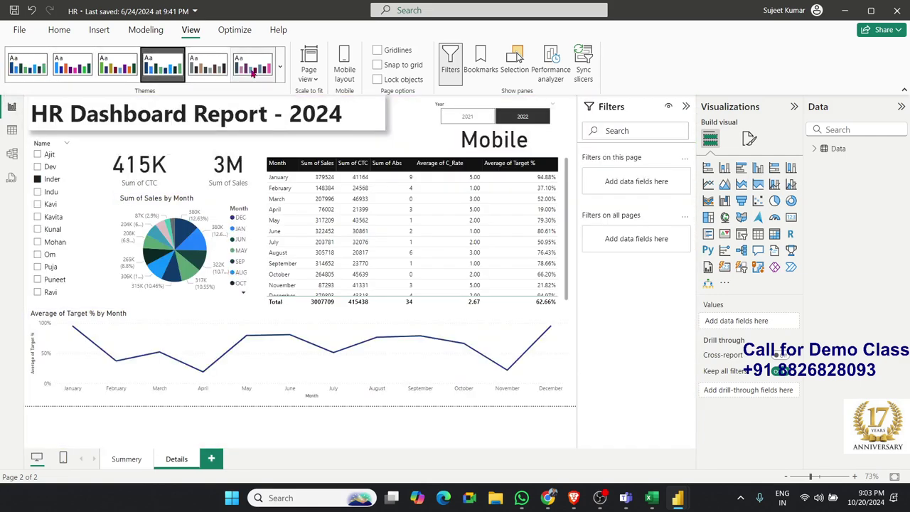
click(280, 66)
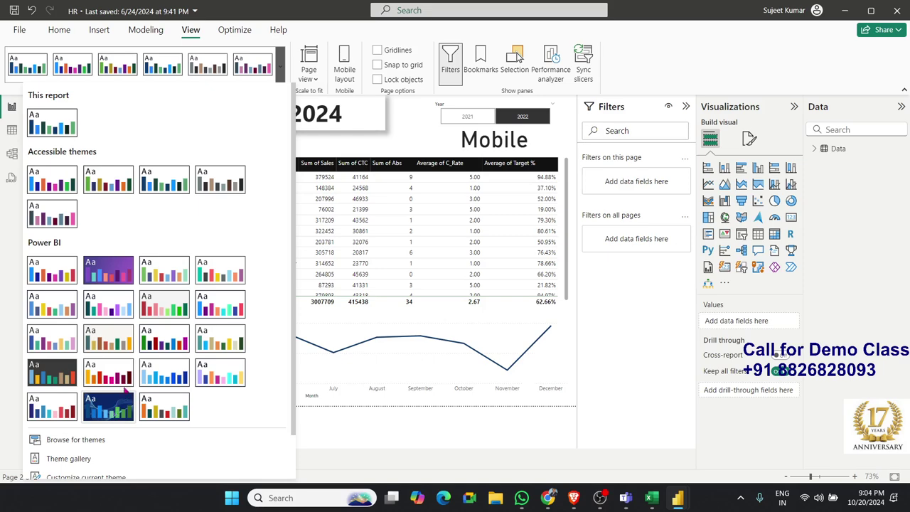
click(116, 409)
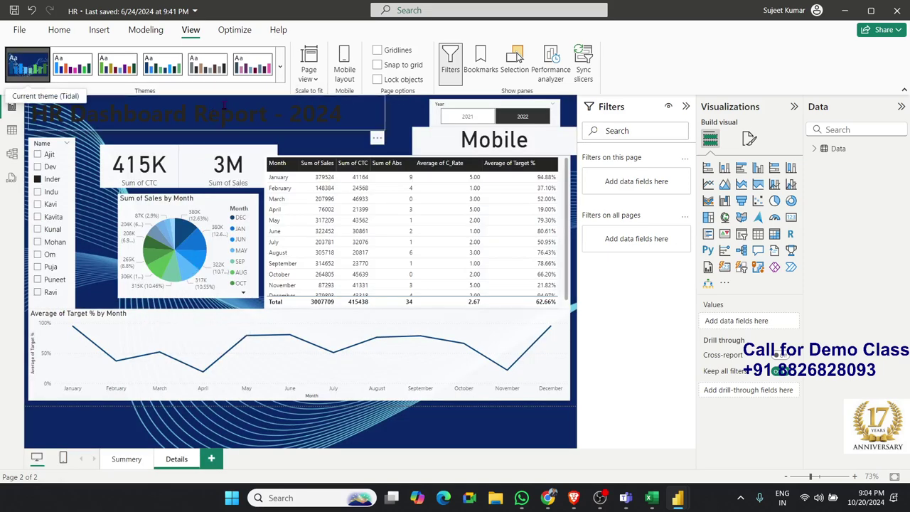
Apply the light theme with muted slate and pink colours to the report.
click(280, 75)
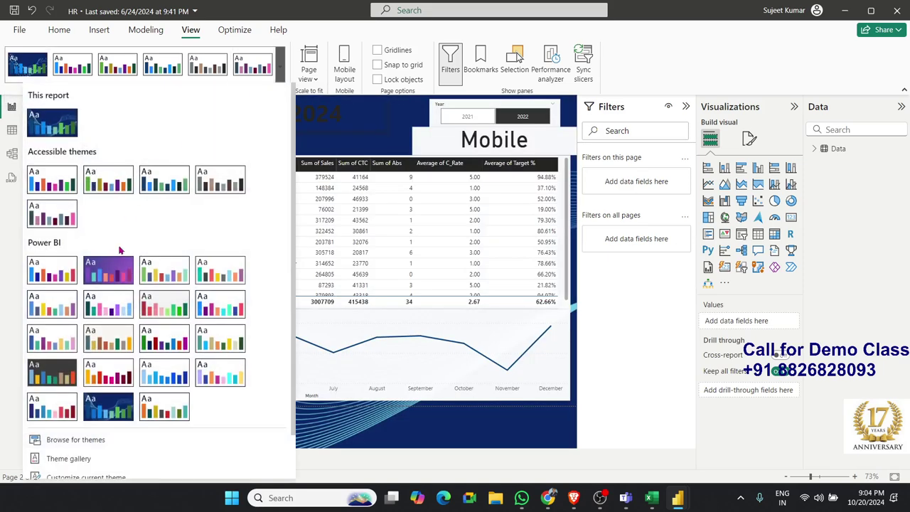
scroll(256, 100, down, 1)
scroll(249, 103, up, 1)
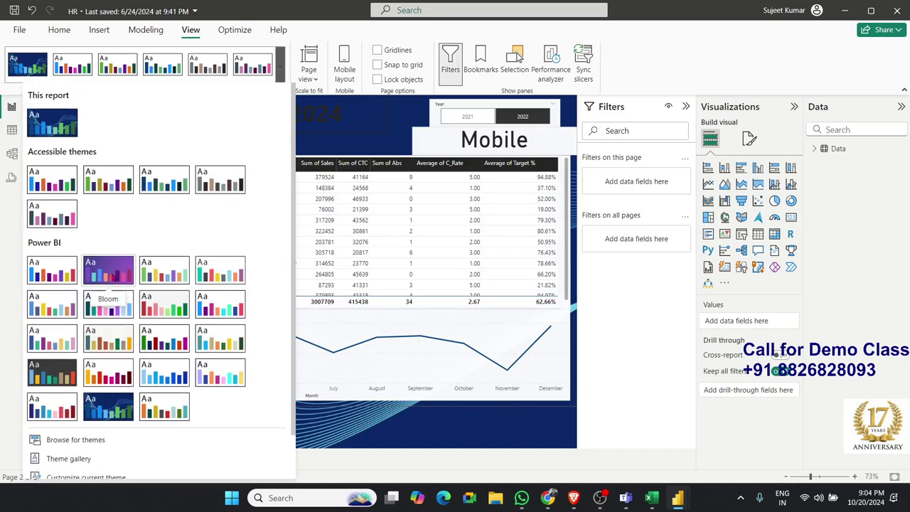
click(241, 80)
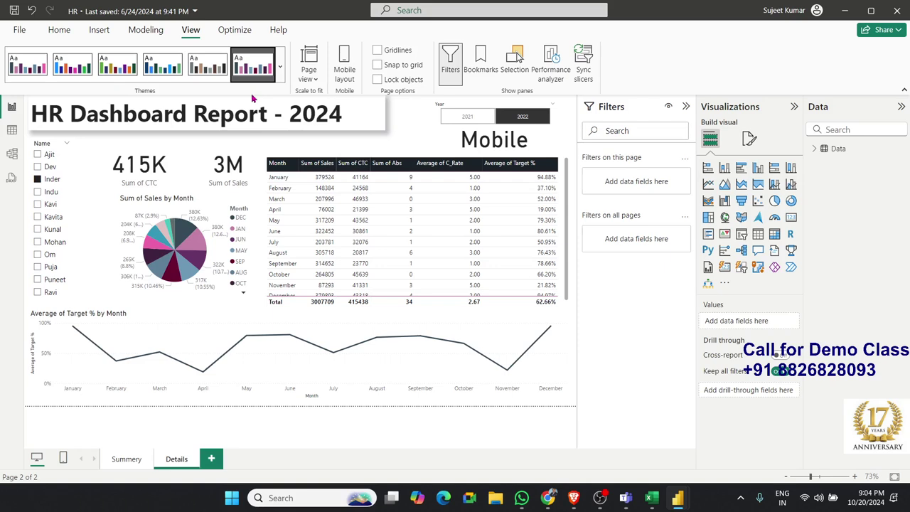
click(228, 34)
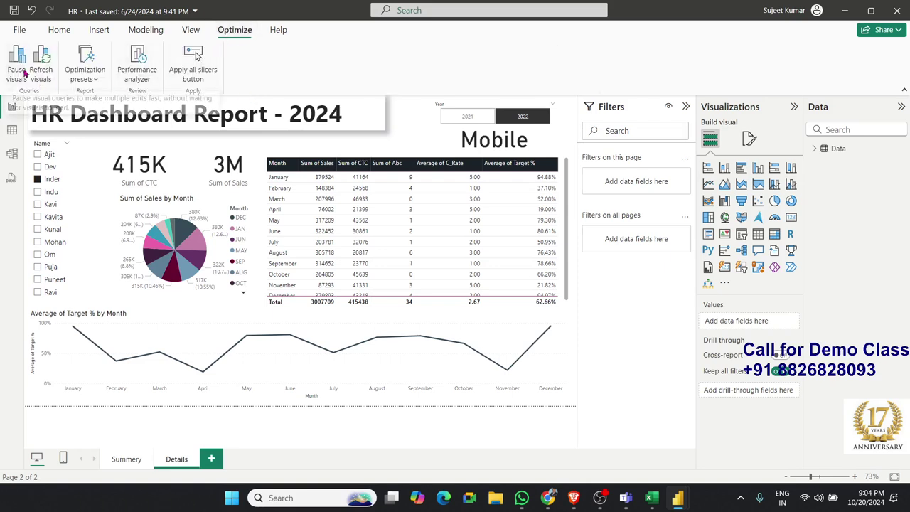
click(63, 33)
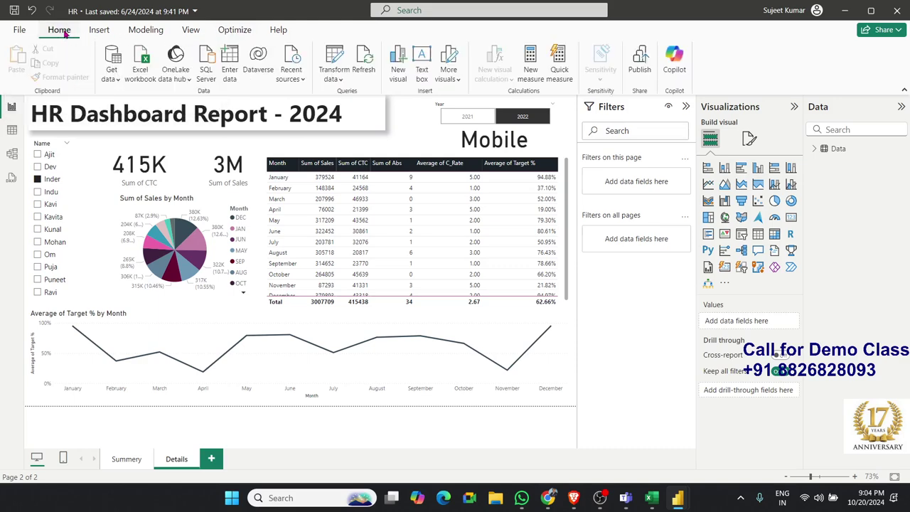